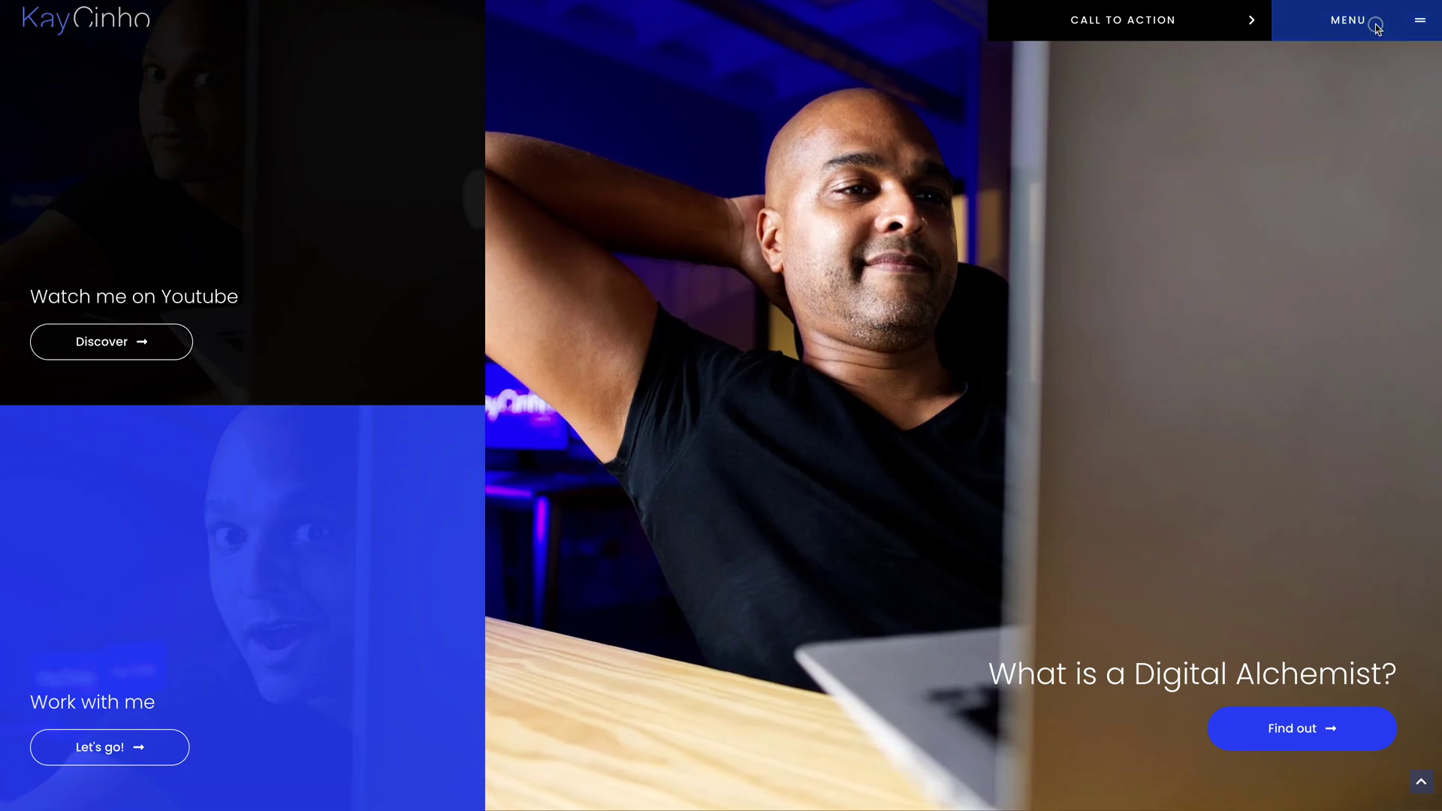
Step: Try the finished site's full-screen menu in its desktop and mobile layouts, and view the Elementor Pro plugin plans
left_click(1262, 57)
left_click(1418, 26)
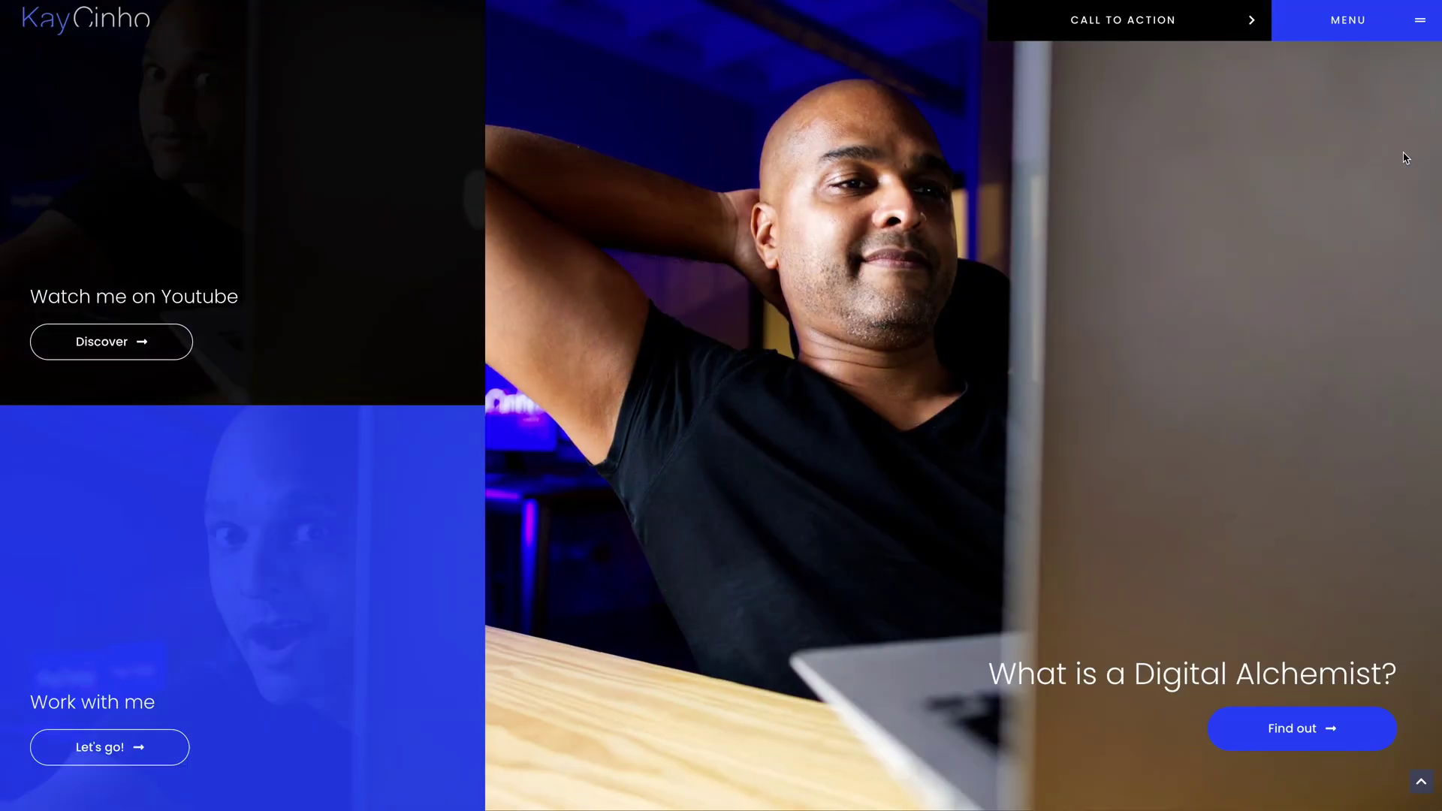
left_click(1396, 29)
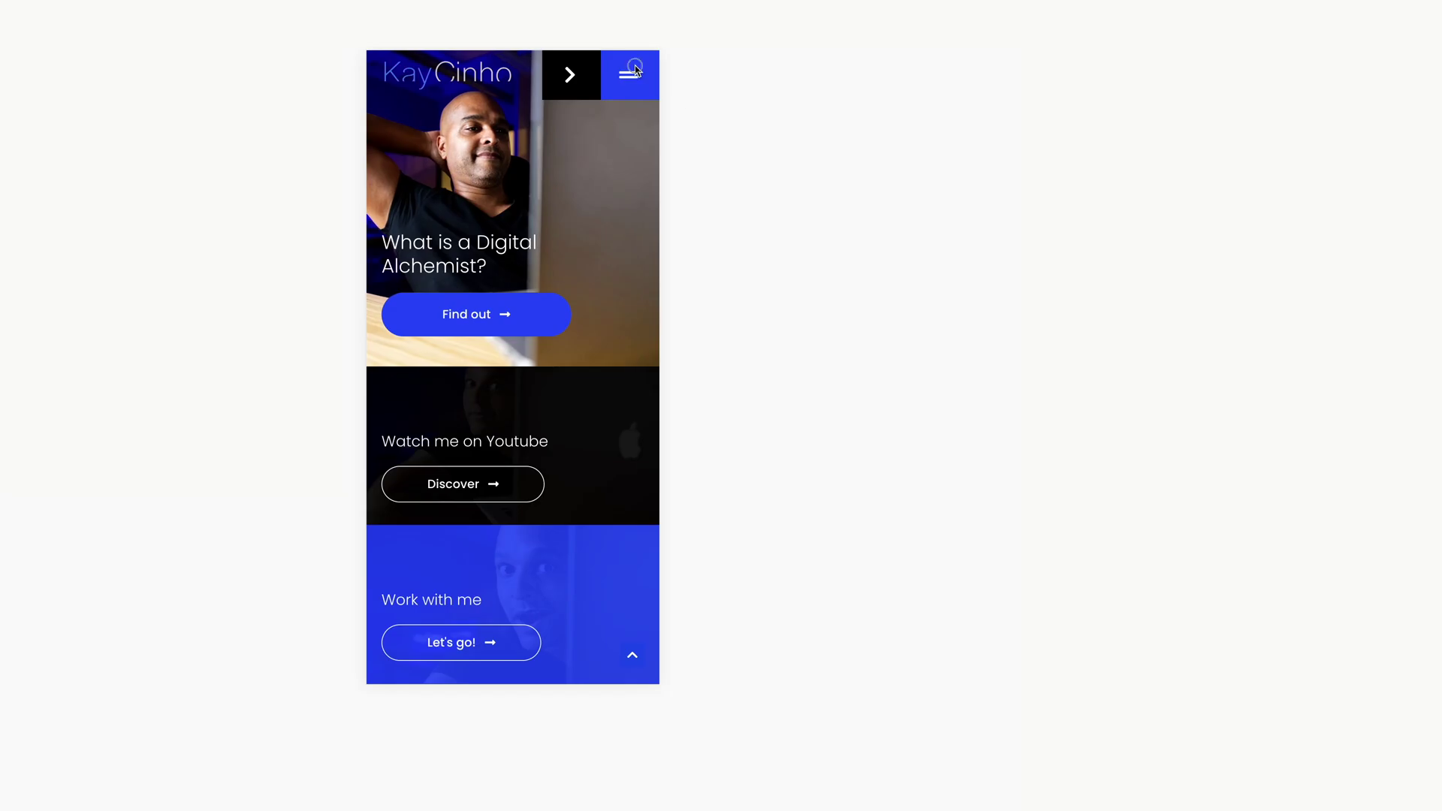
left_click(632, 72)
left_click(634, 76)
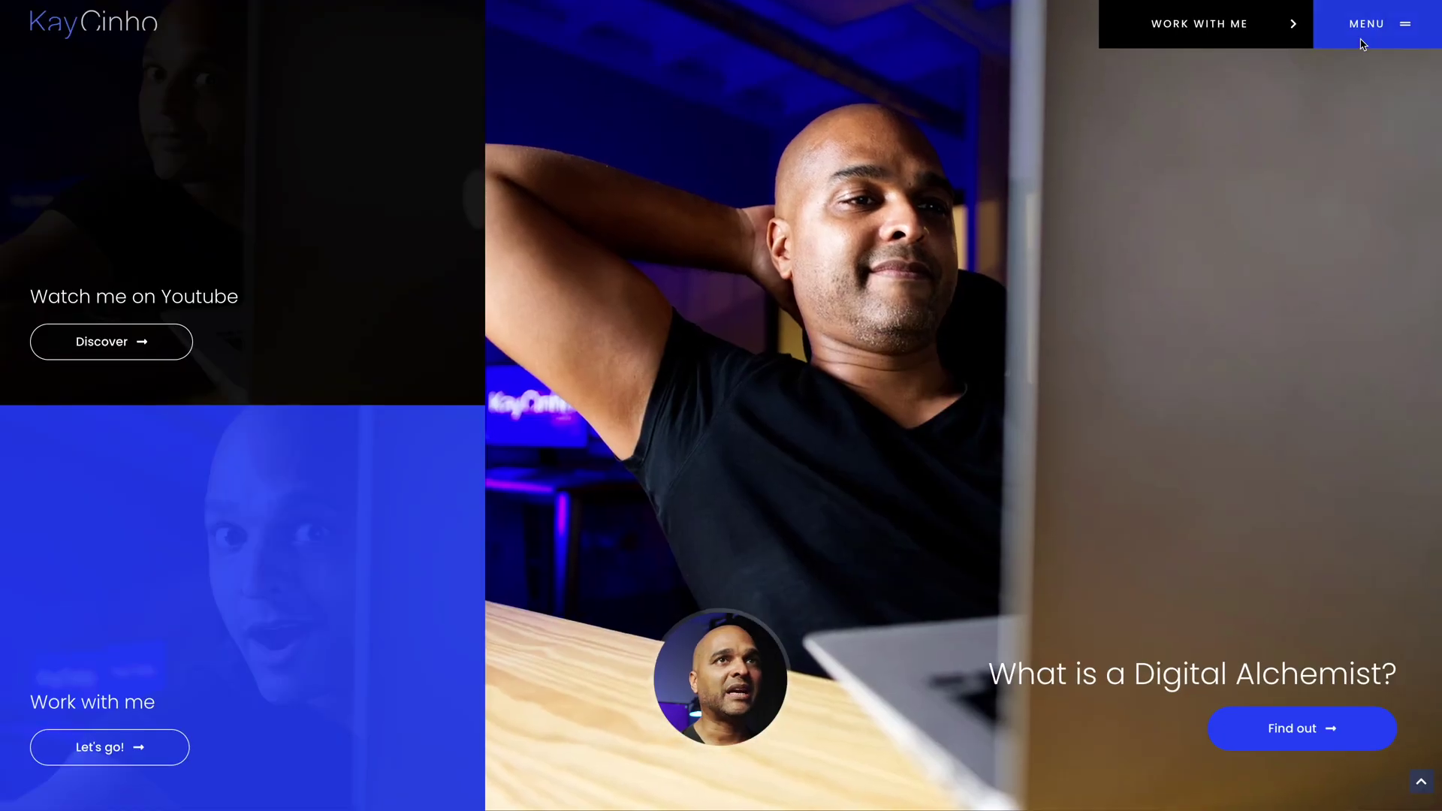
left_click(1375, 30)
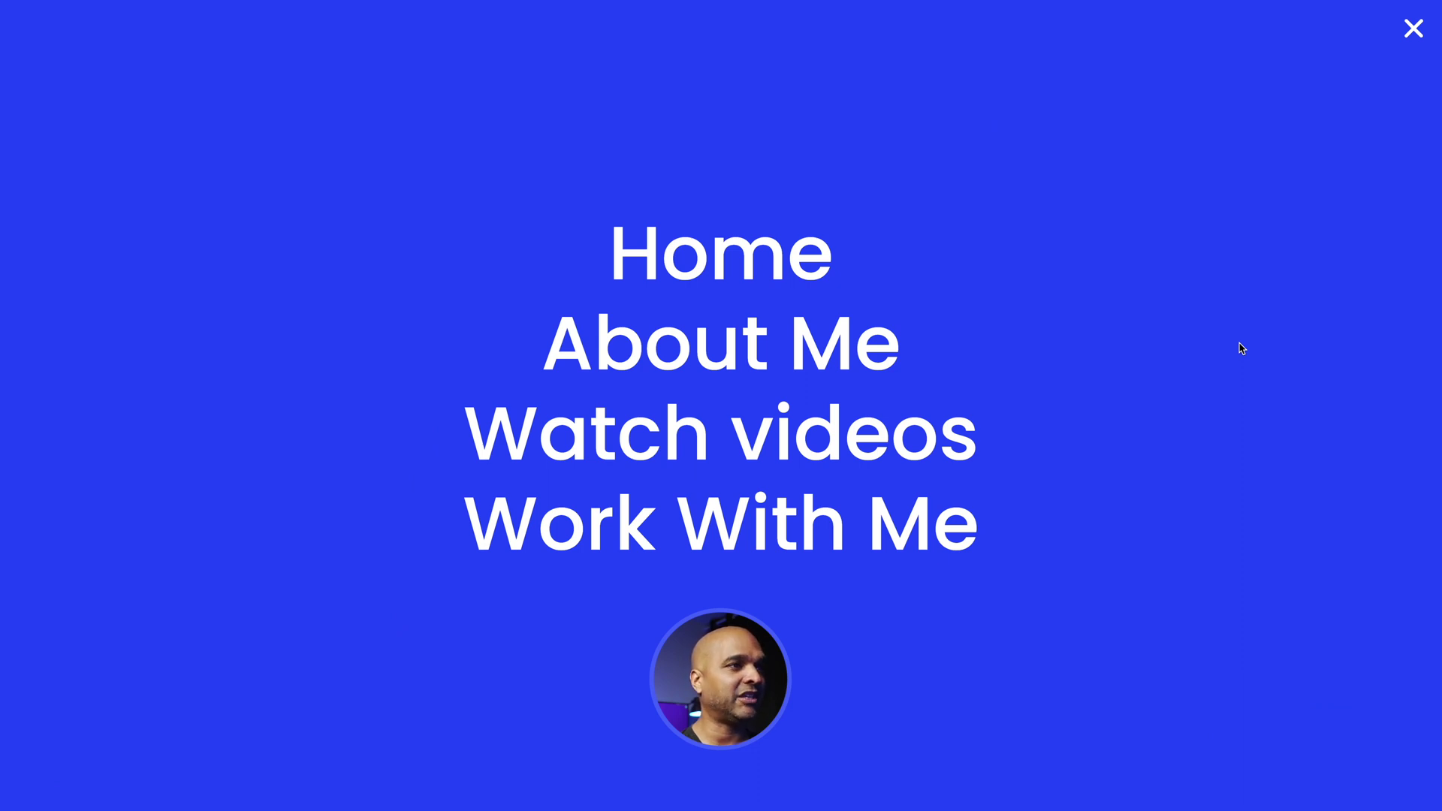
left_click(1414, 26)
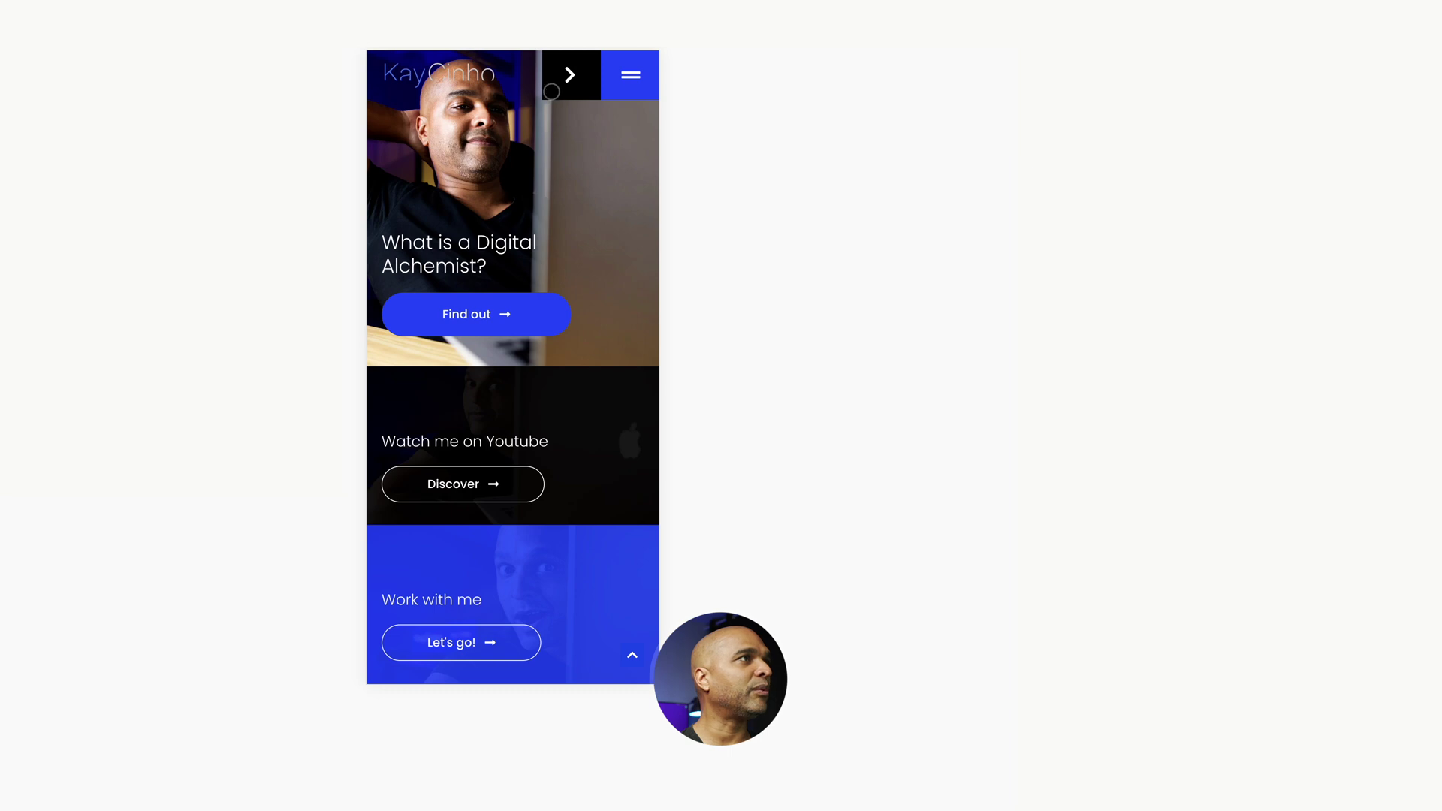
left_click(575, 78)
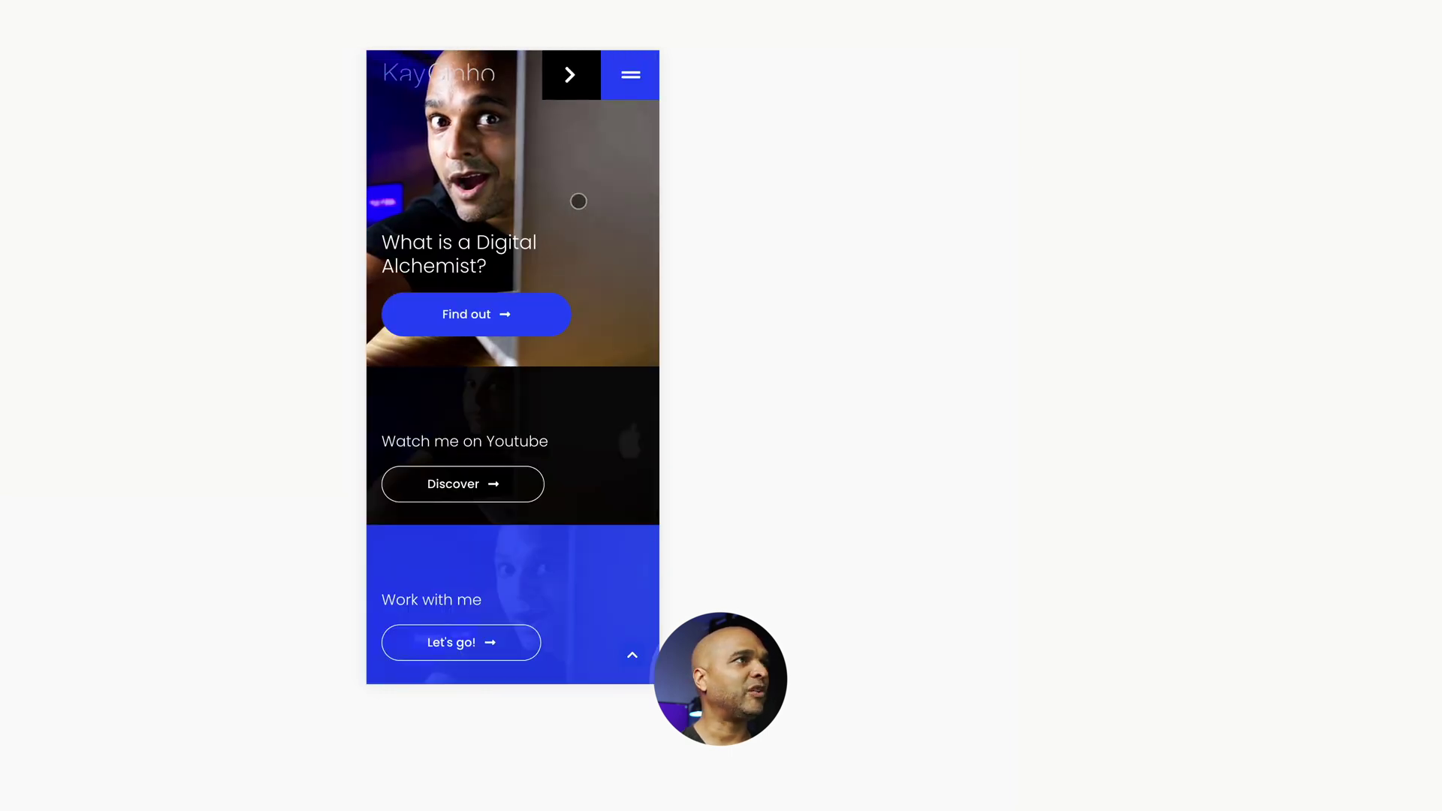
left_click(634, 73)
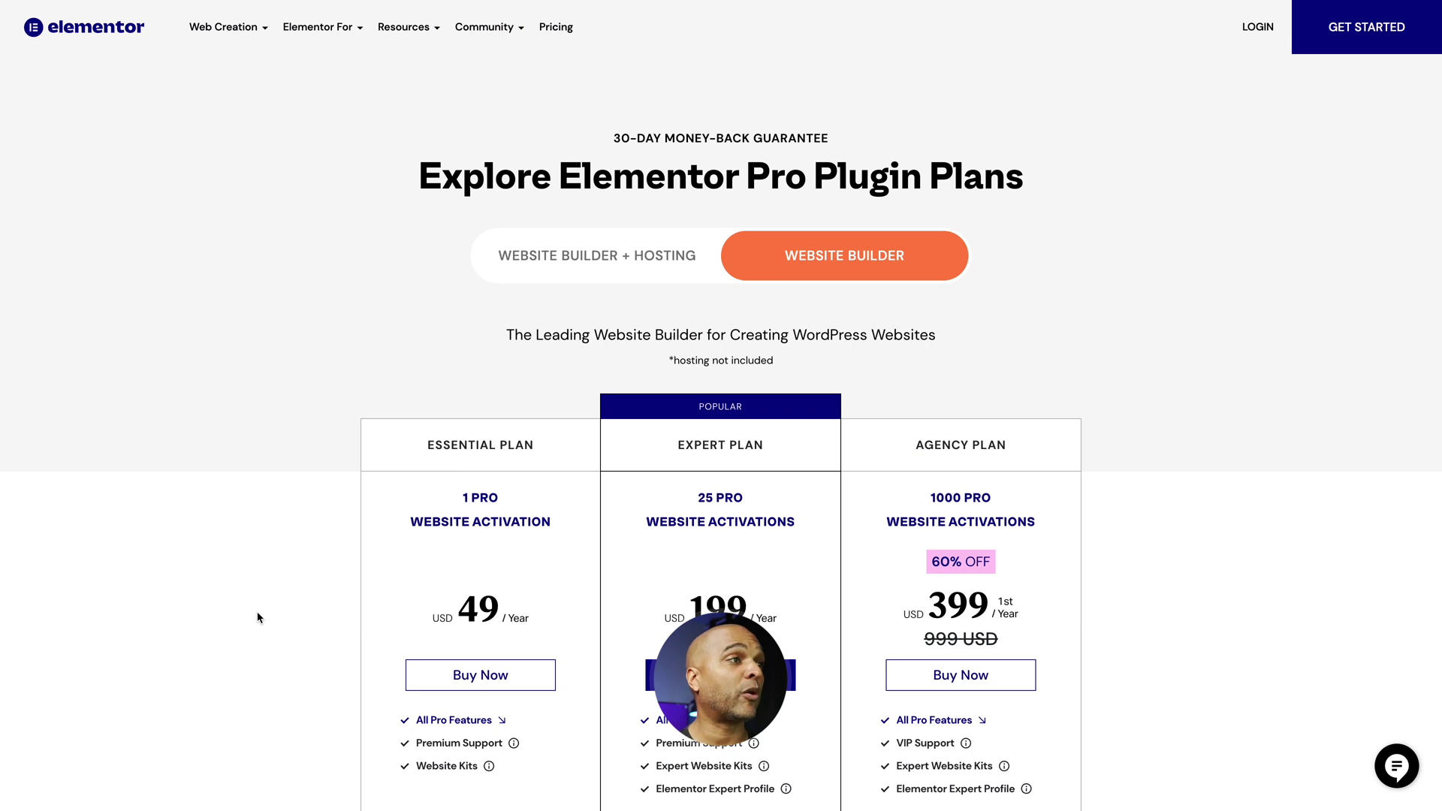
scroll(258, 617, "down", 1)
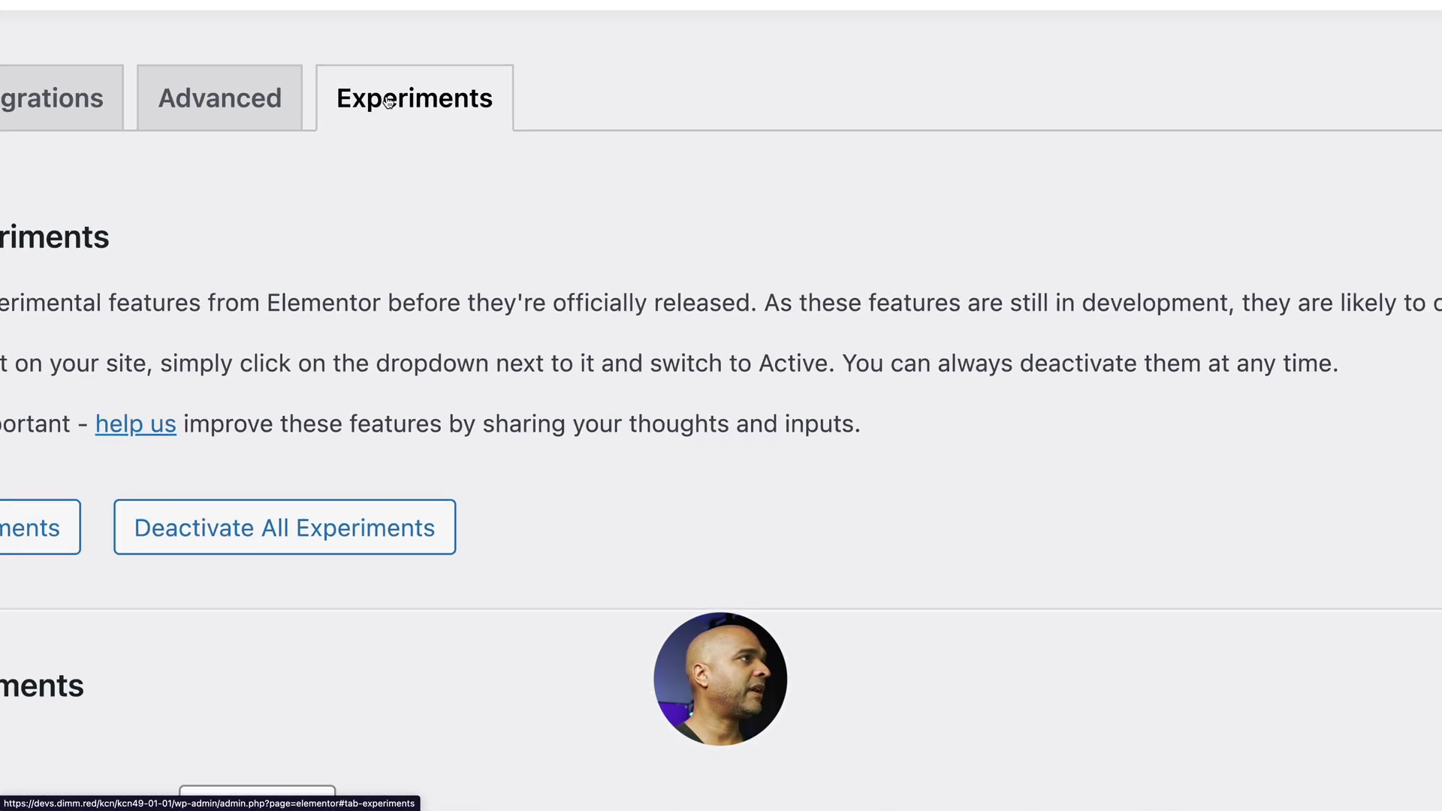
Step: Set the Flexbox Container experiment to Active in the Elementor experiments settings
scroll(233, 362, "down", 4)
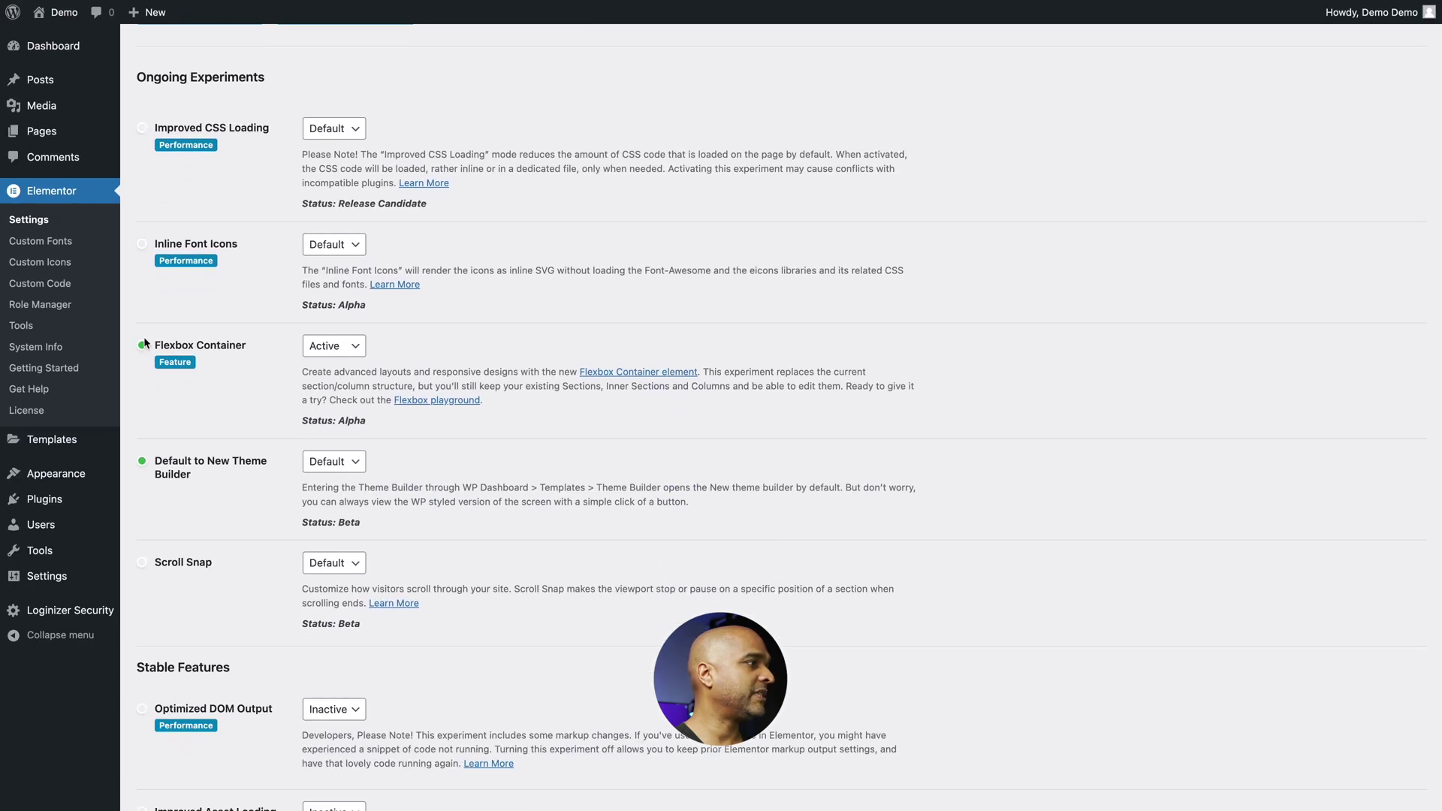
left_click(314, 347)
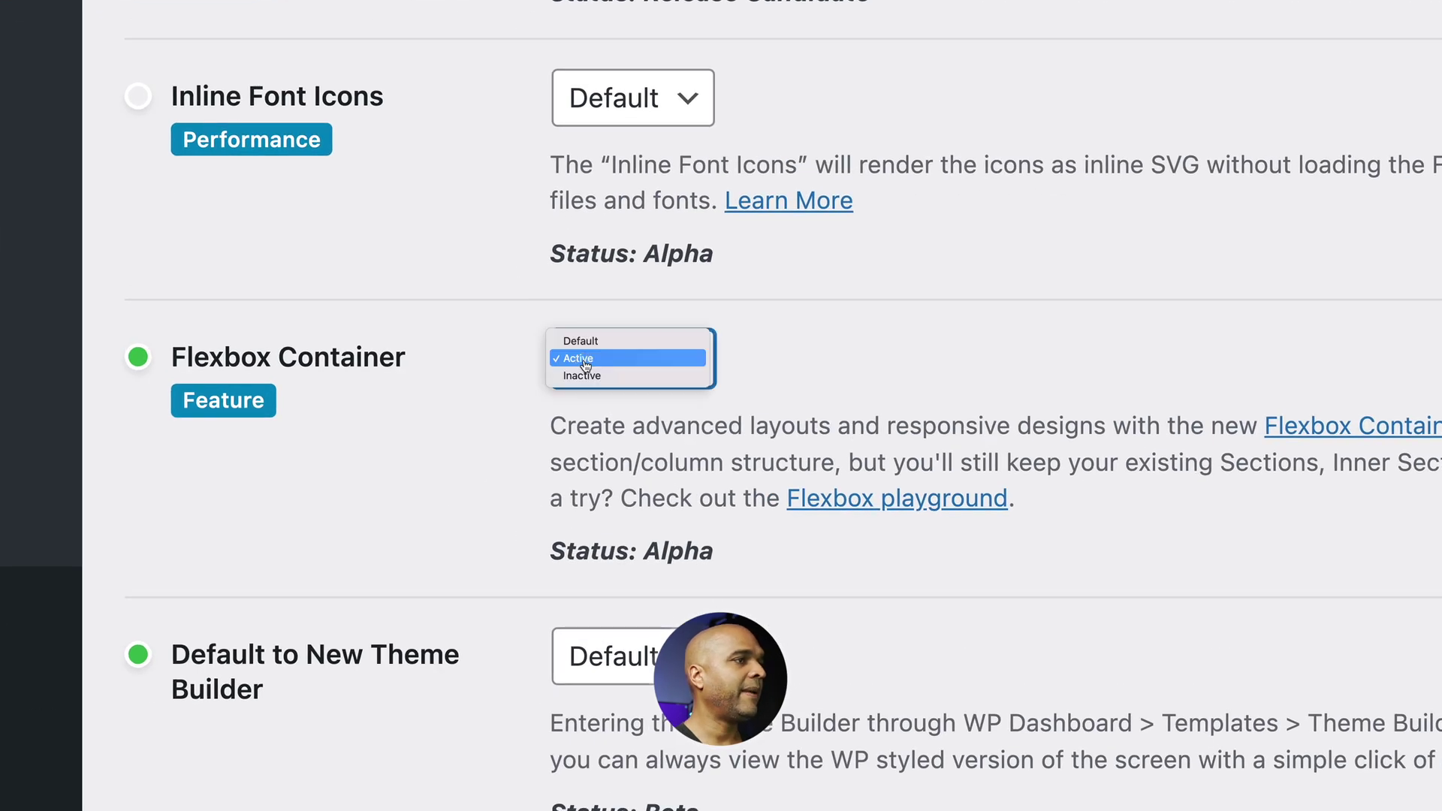
left_click(586, 362)
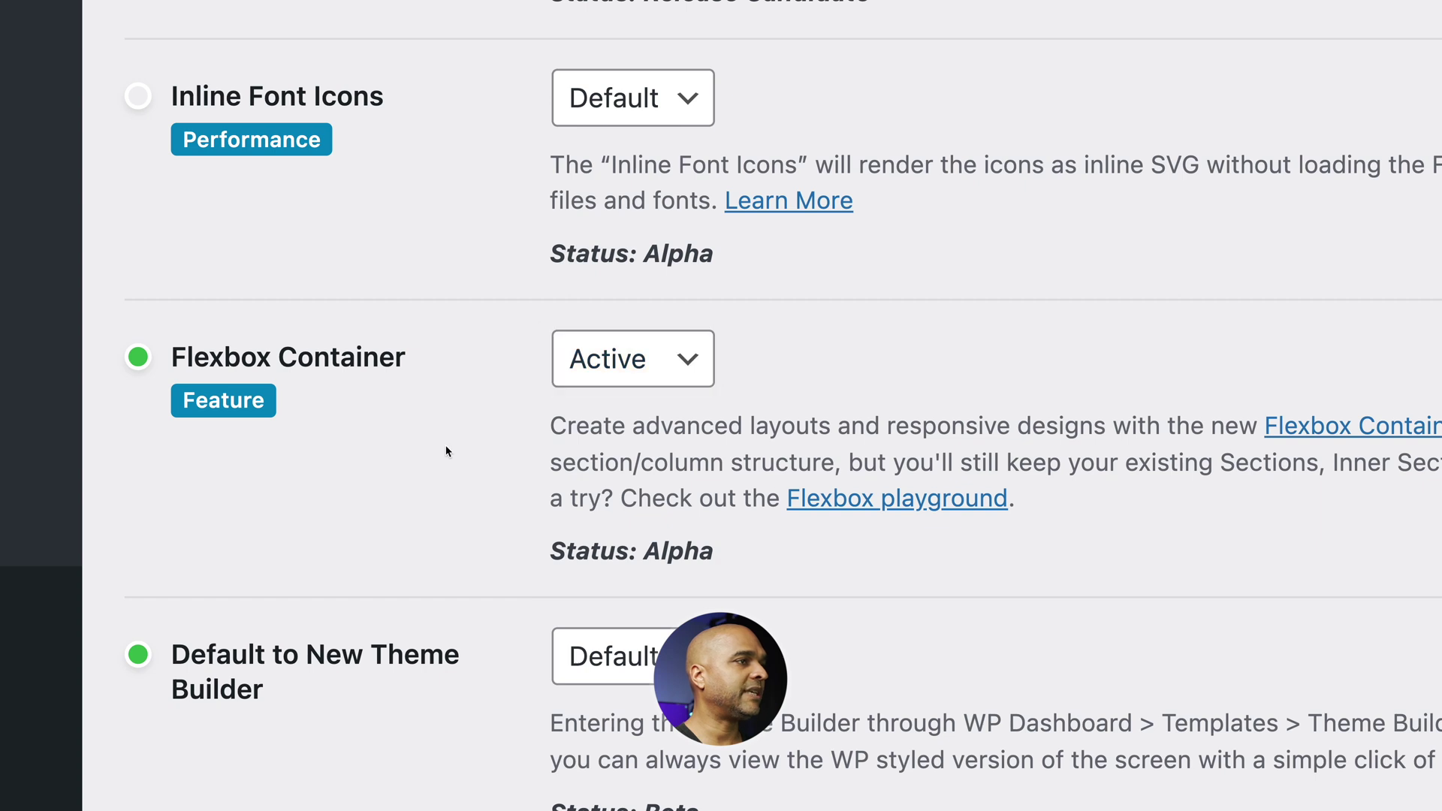
scroll(219, 517, "down", 10)
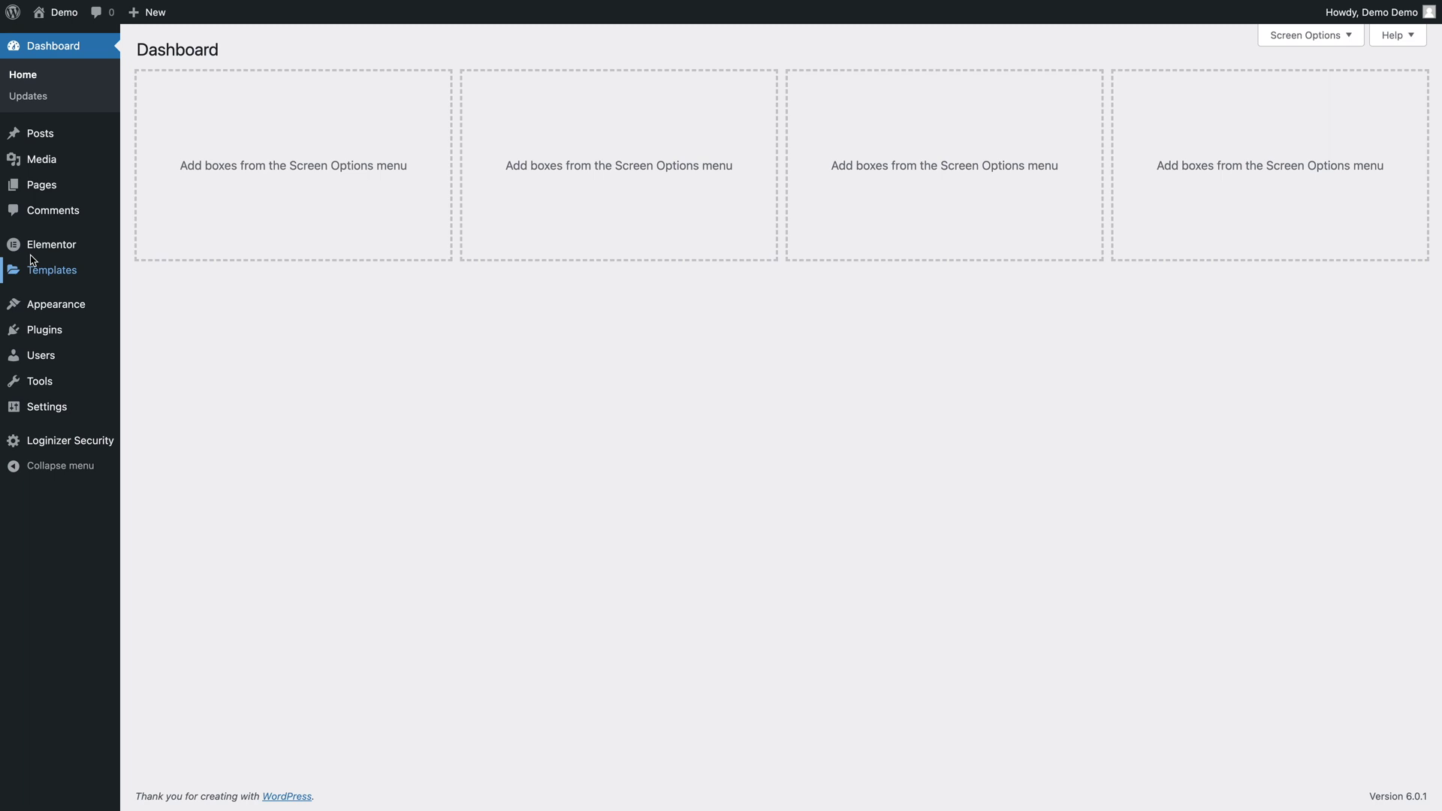
Step: Create a new popup template named "Popup Full Menu" and dismiss the template library to start from a blank popup
mouse_move(40, 272)
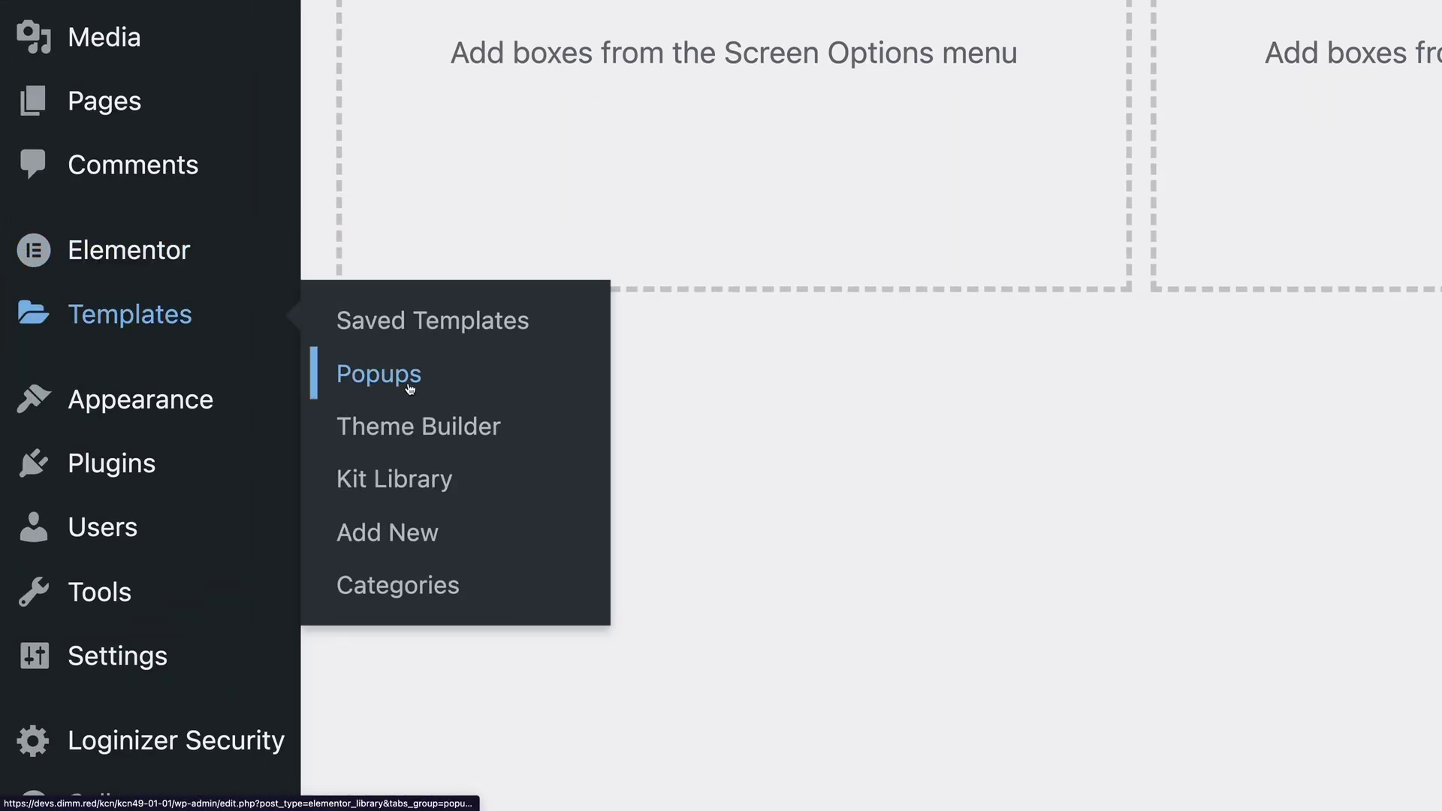
left_click(410, 385)
left_click(720, 343)
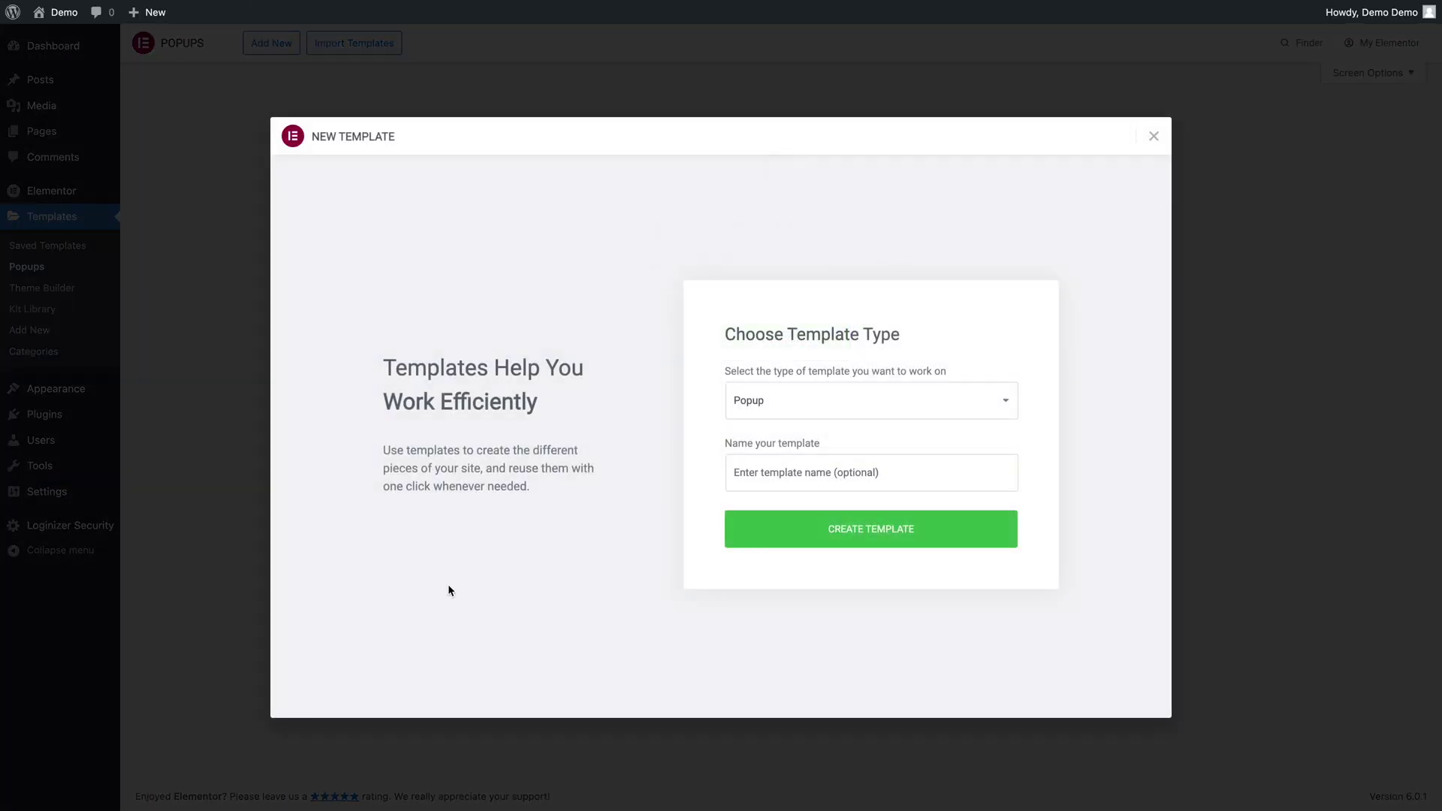
left_click(734, 470)
type("Popup Full Menu")
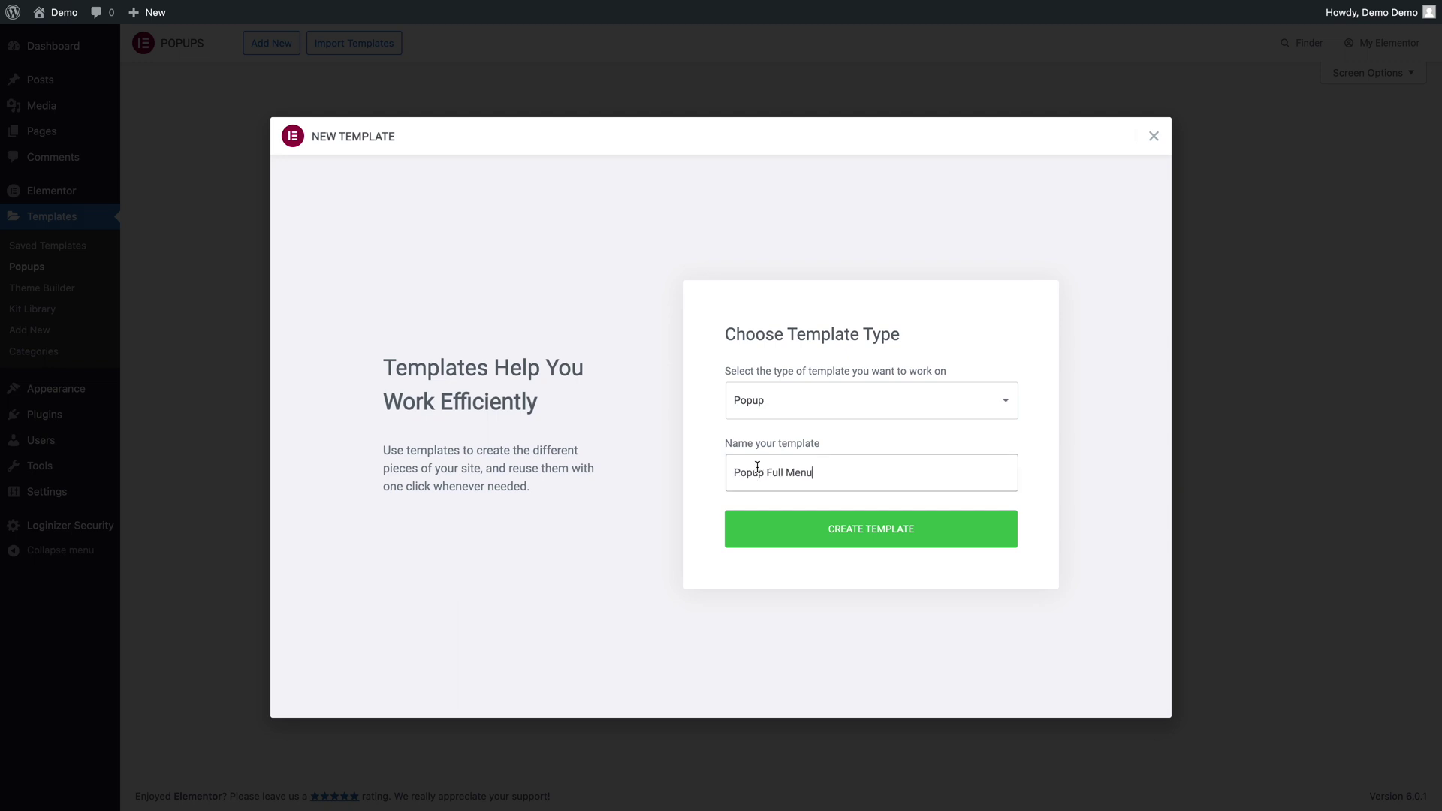
left_click(823, 532)
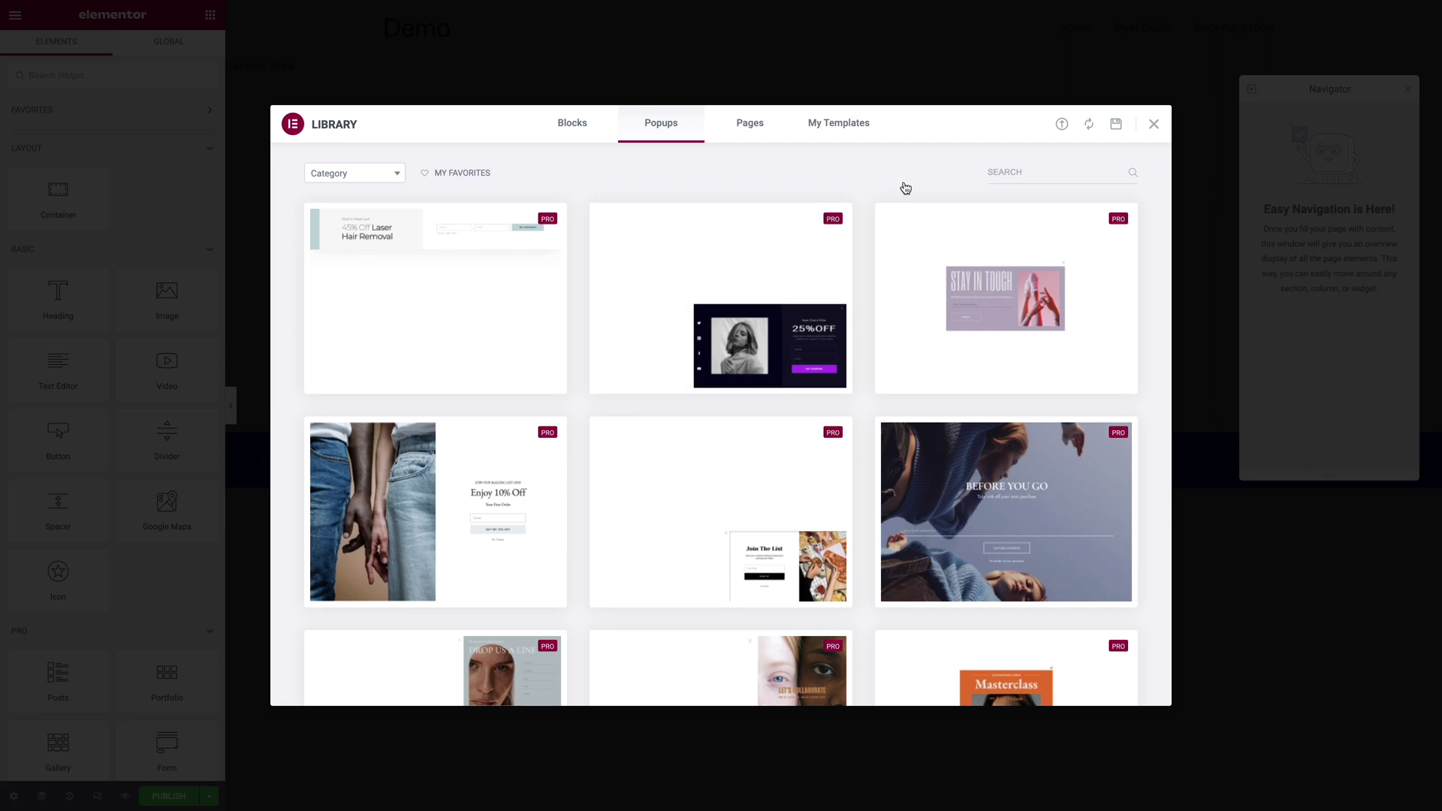
left_click(1155, 124)
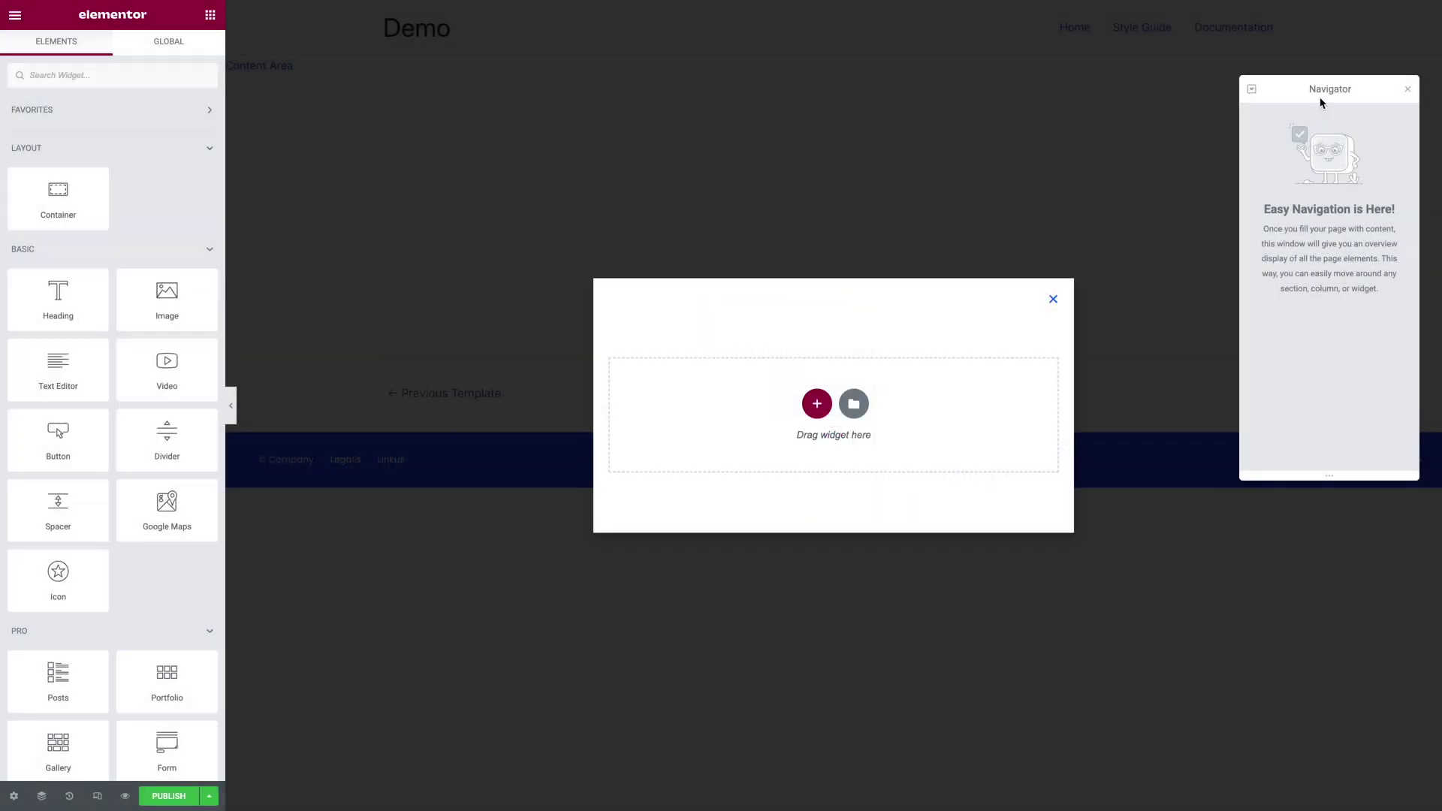
Step: Reposition the Navigator and add a single container with a vertical (column) structure to the popup
left_click_drag(1373, 89, 1332, 98)
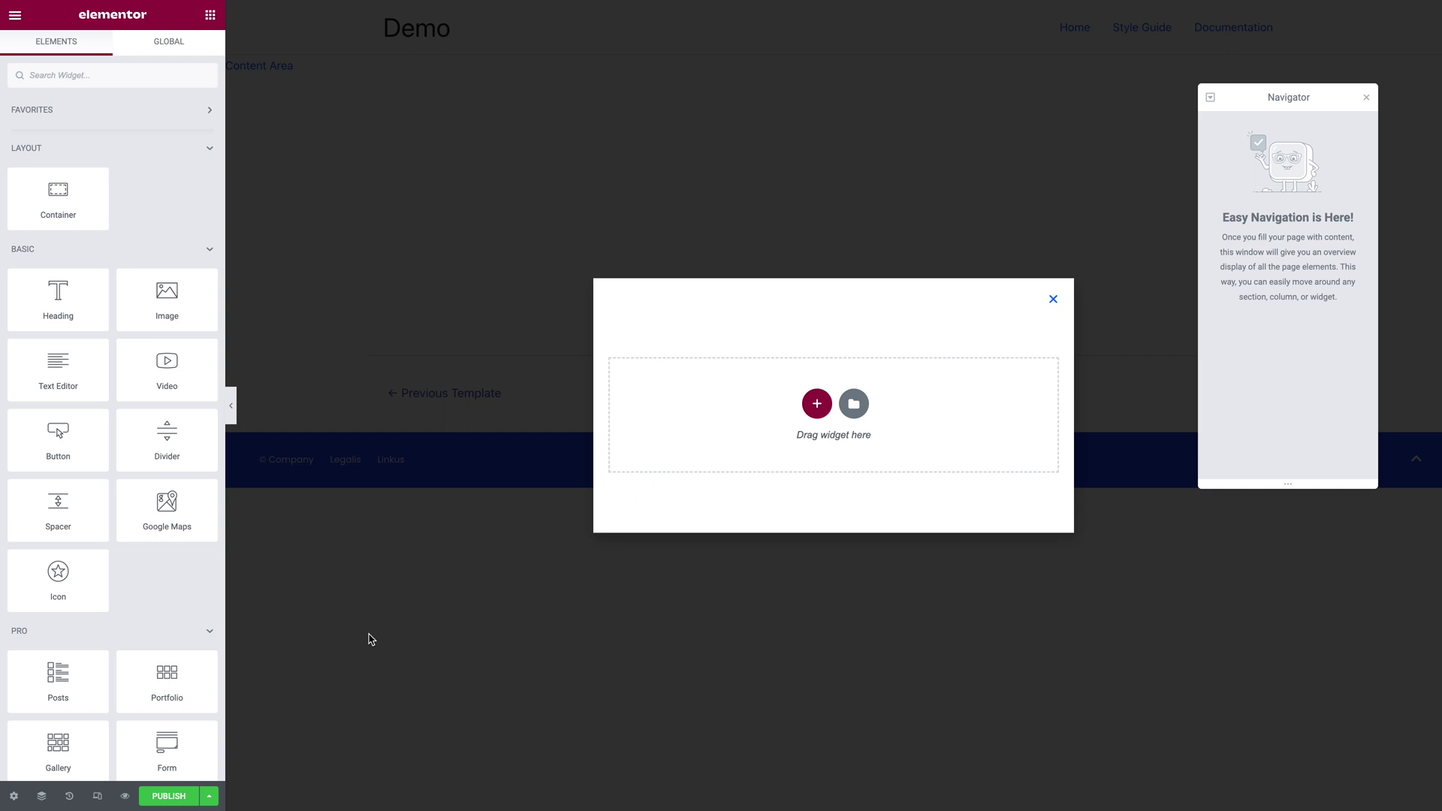
left_click(817, 404)
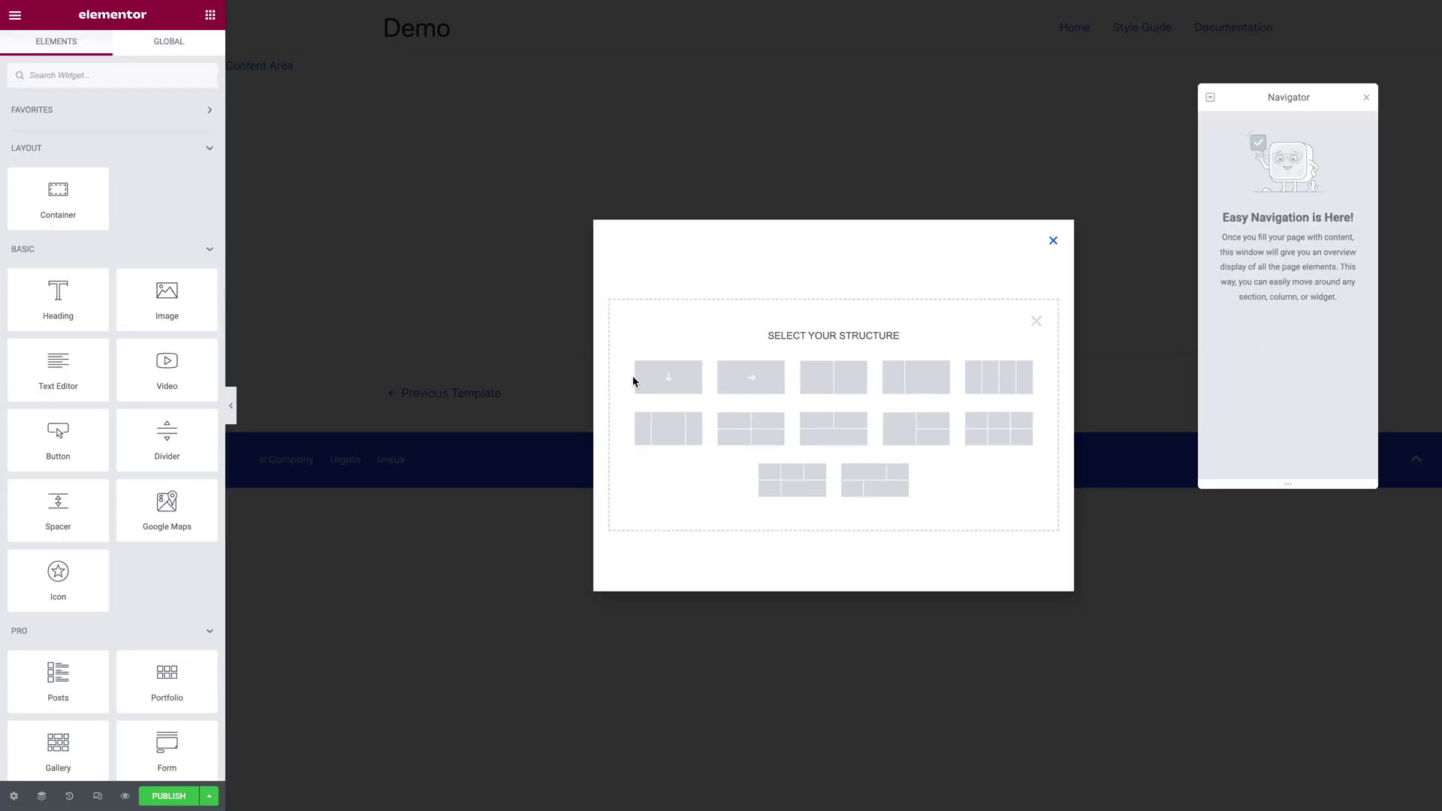
left_click(670, 382)
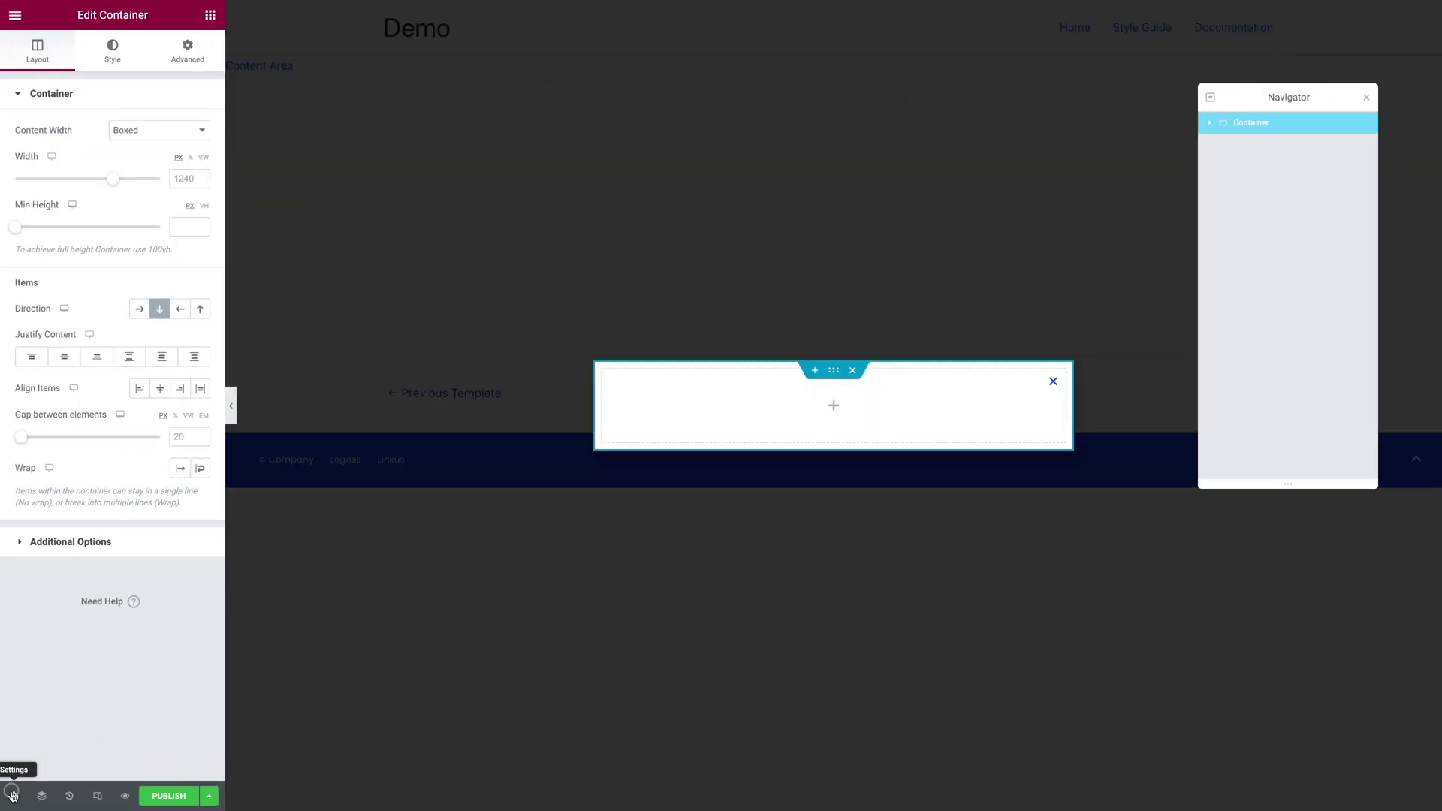
Step: Set the popup's width to 100 VW and its custom height to 100 VH, and hide the overlay
left_click(12, 794)
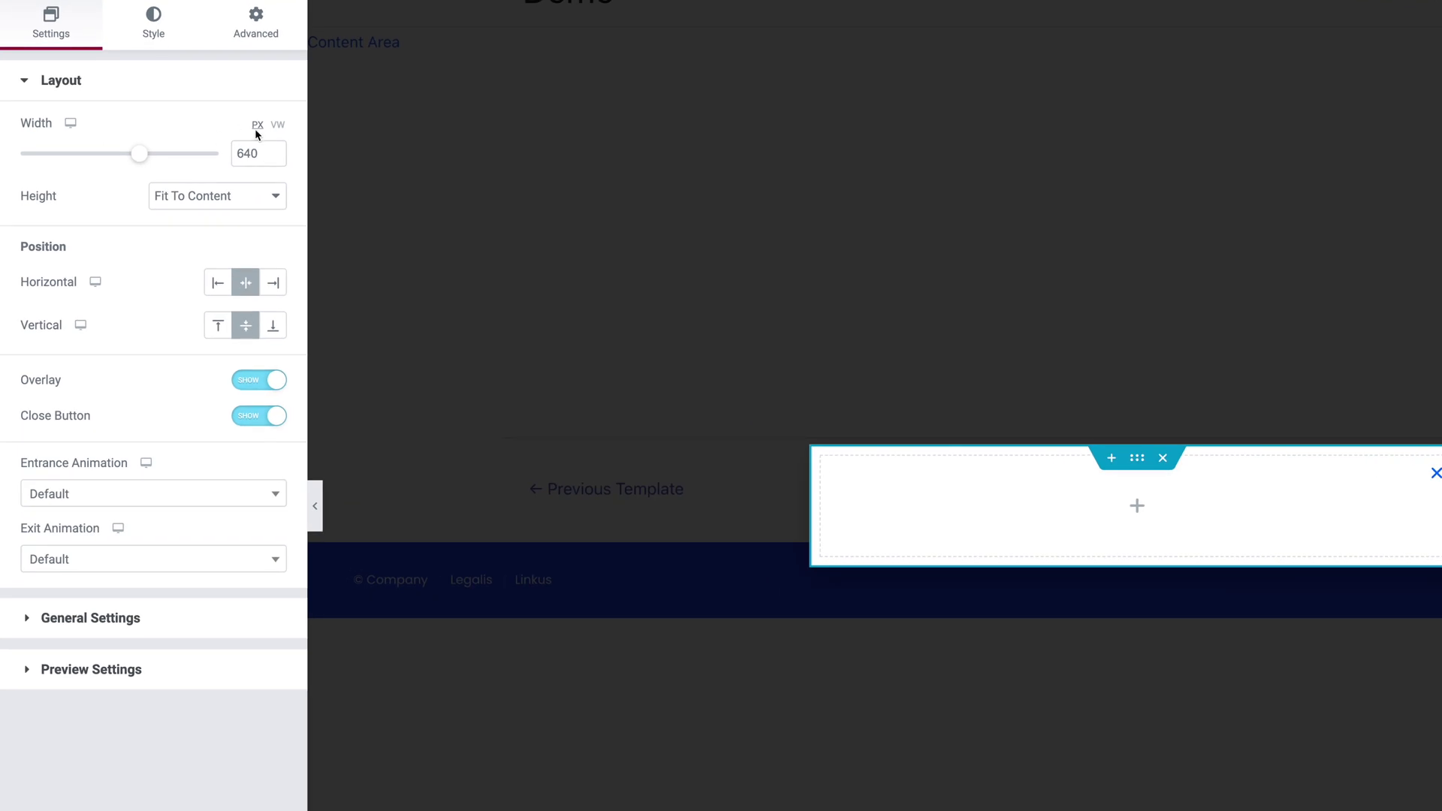
left_click(276, 126)
type("100")
left_click(168, 194)
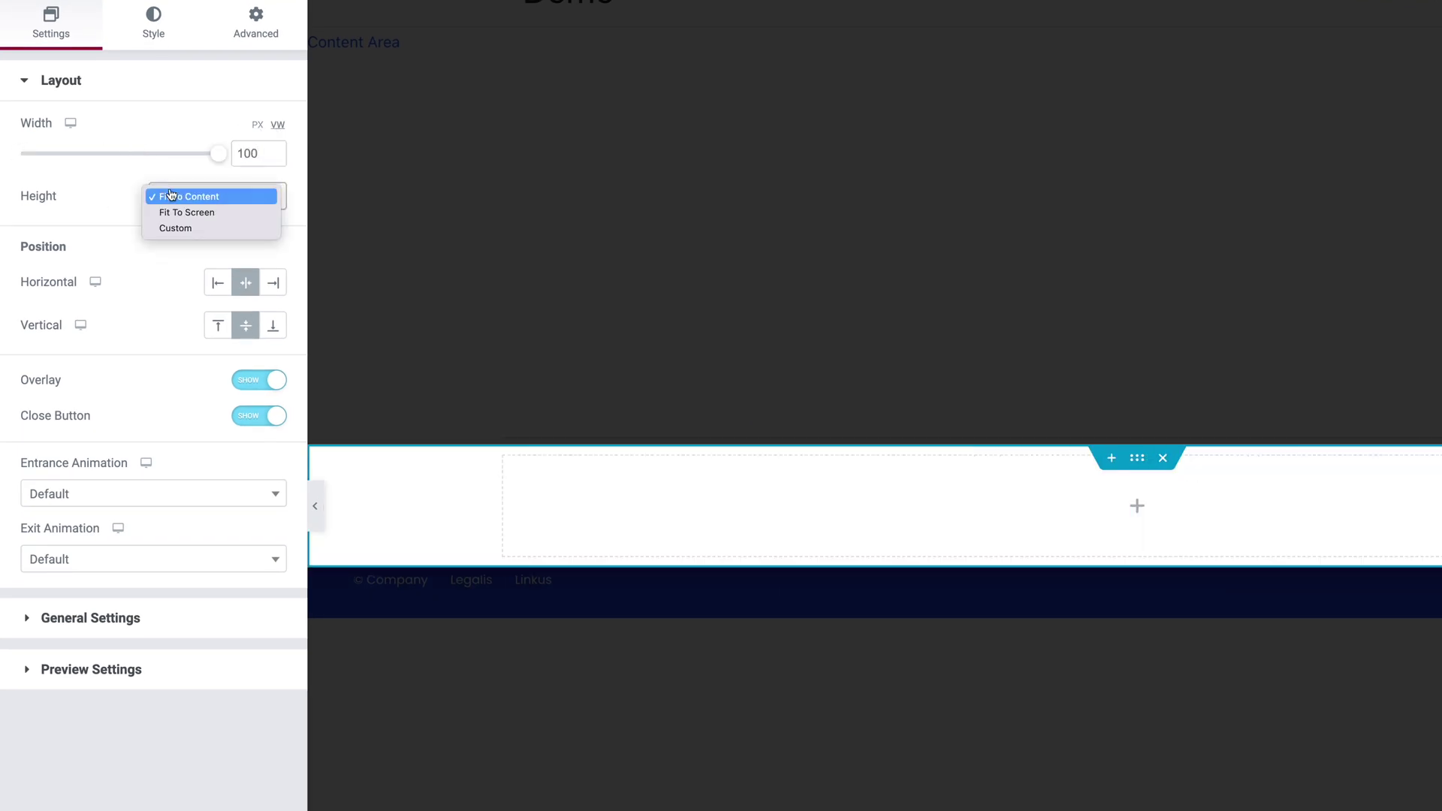
left_click(173, 230)
left_click(279, 236)
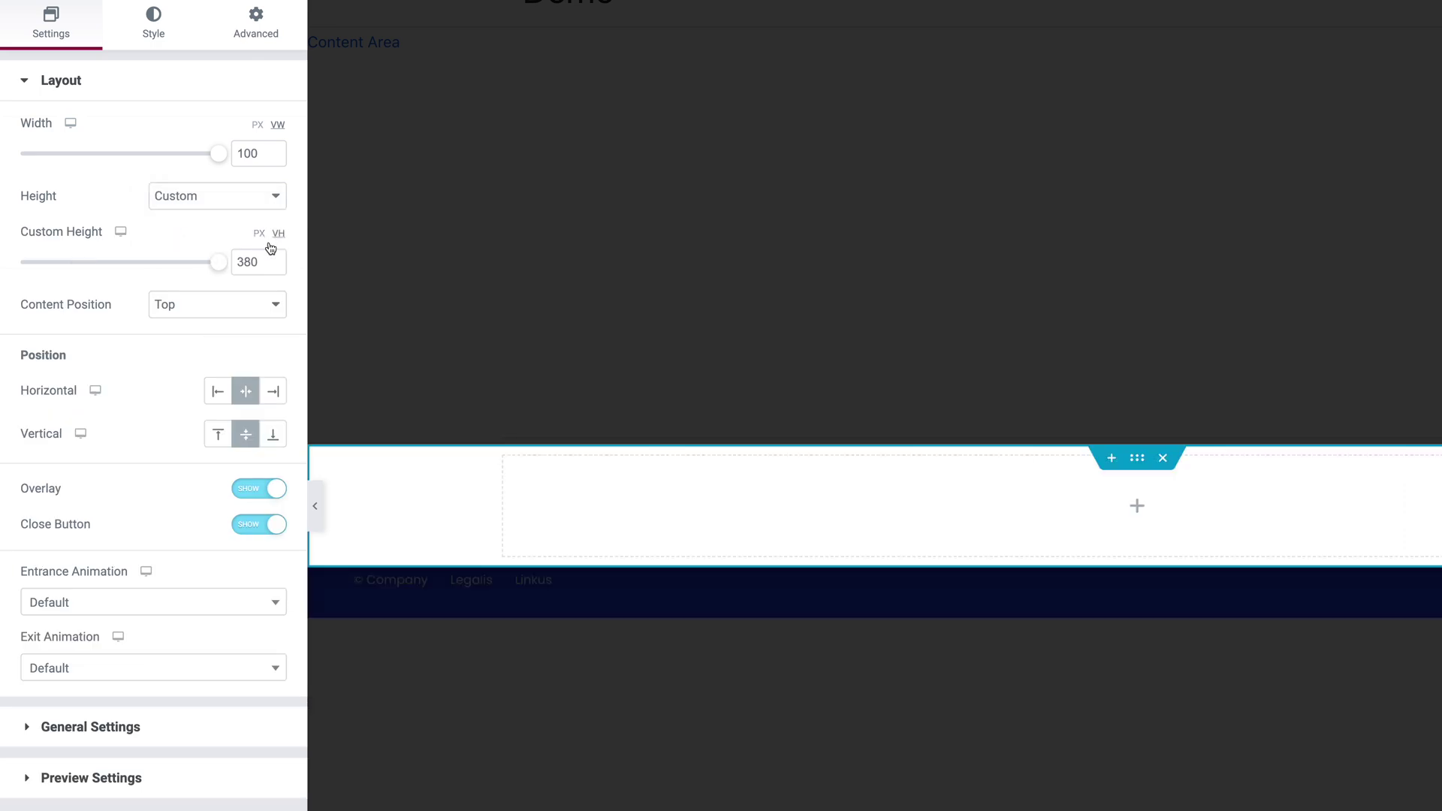
type("100")
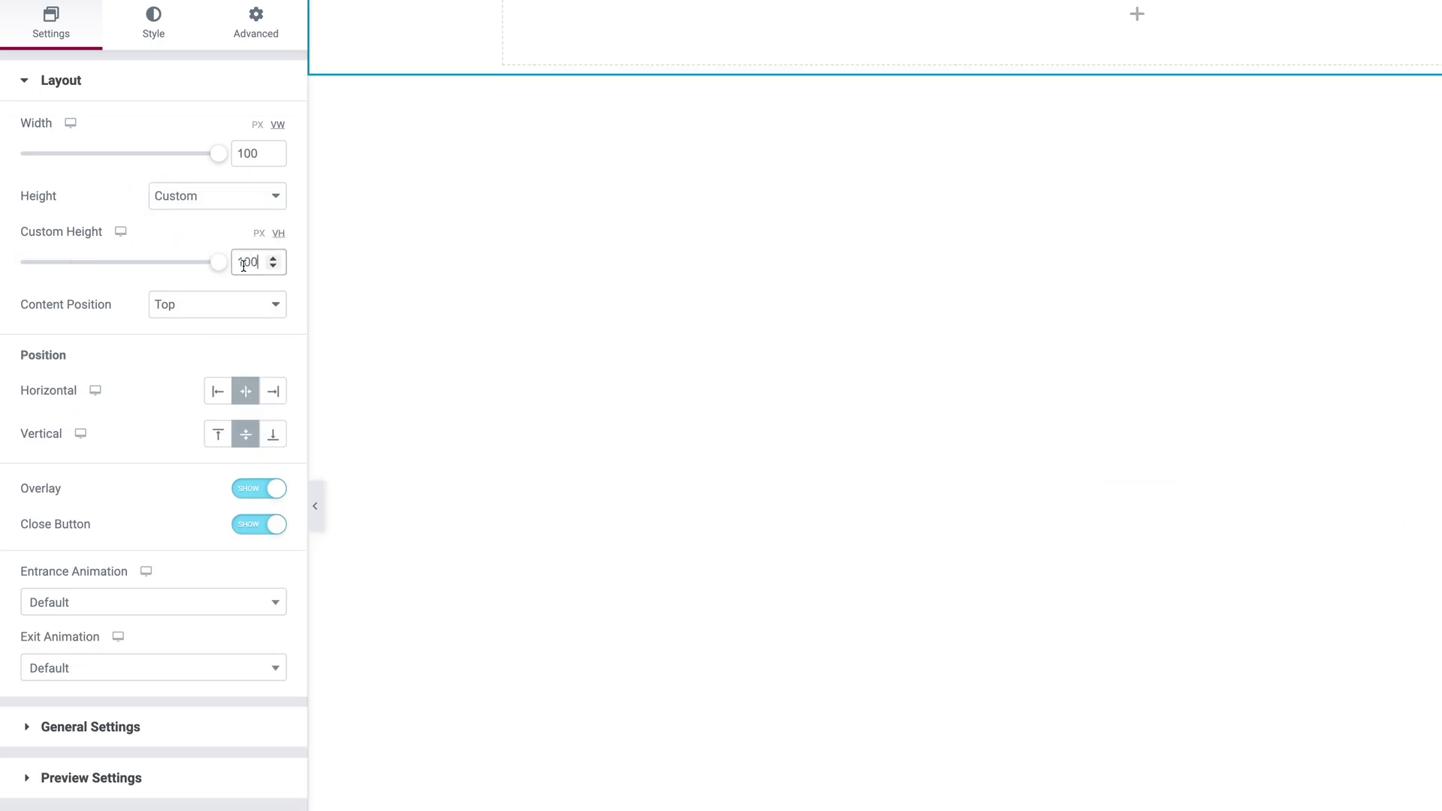
left_click(228, 489)
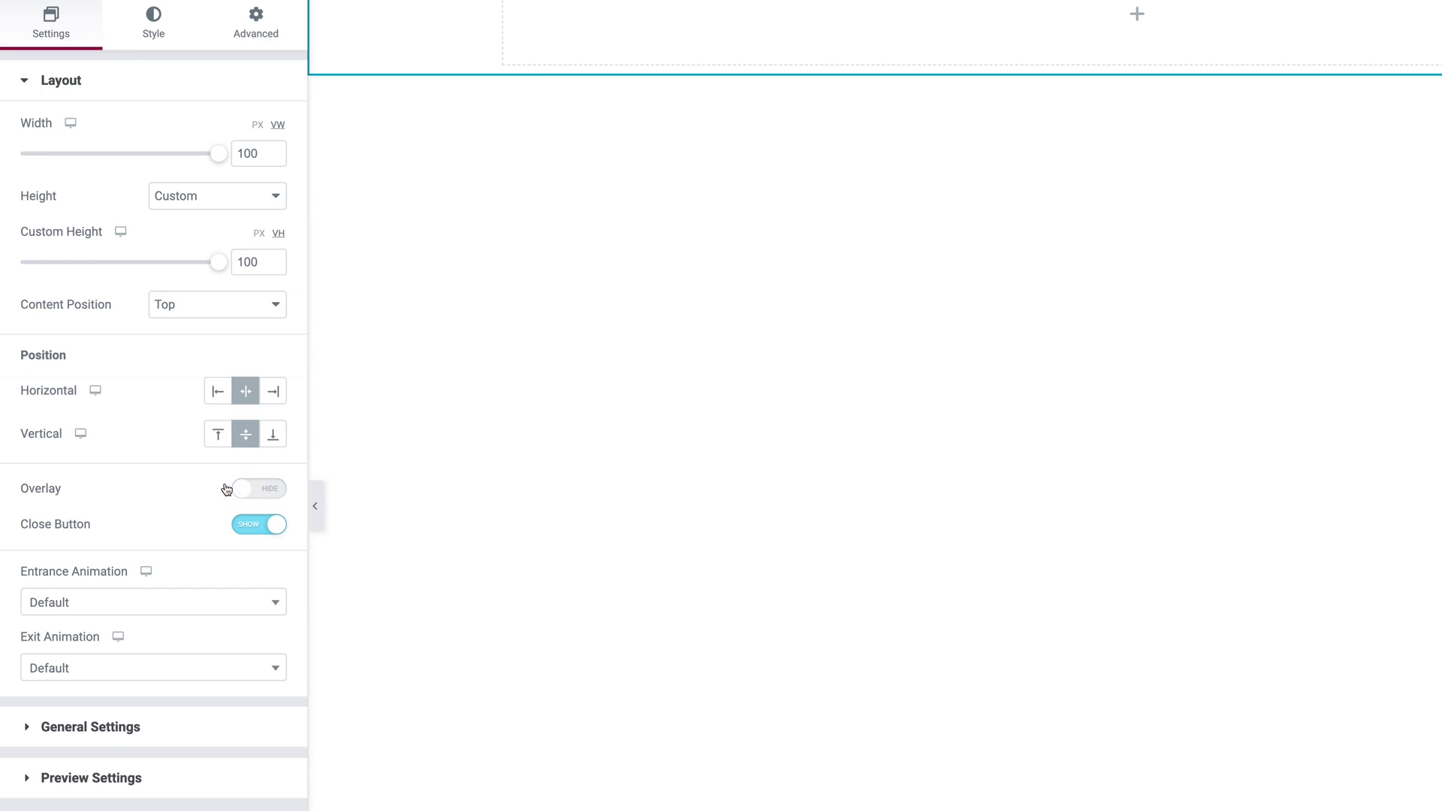
Step: Set the popup's desktop entrance animation to Fade In and exit animation to Fade Out, with a duration of 0.2 seconds
scroll(183, 485, "down", 3)
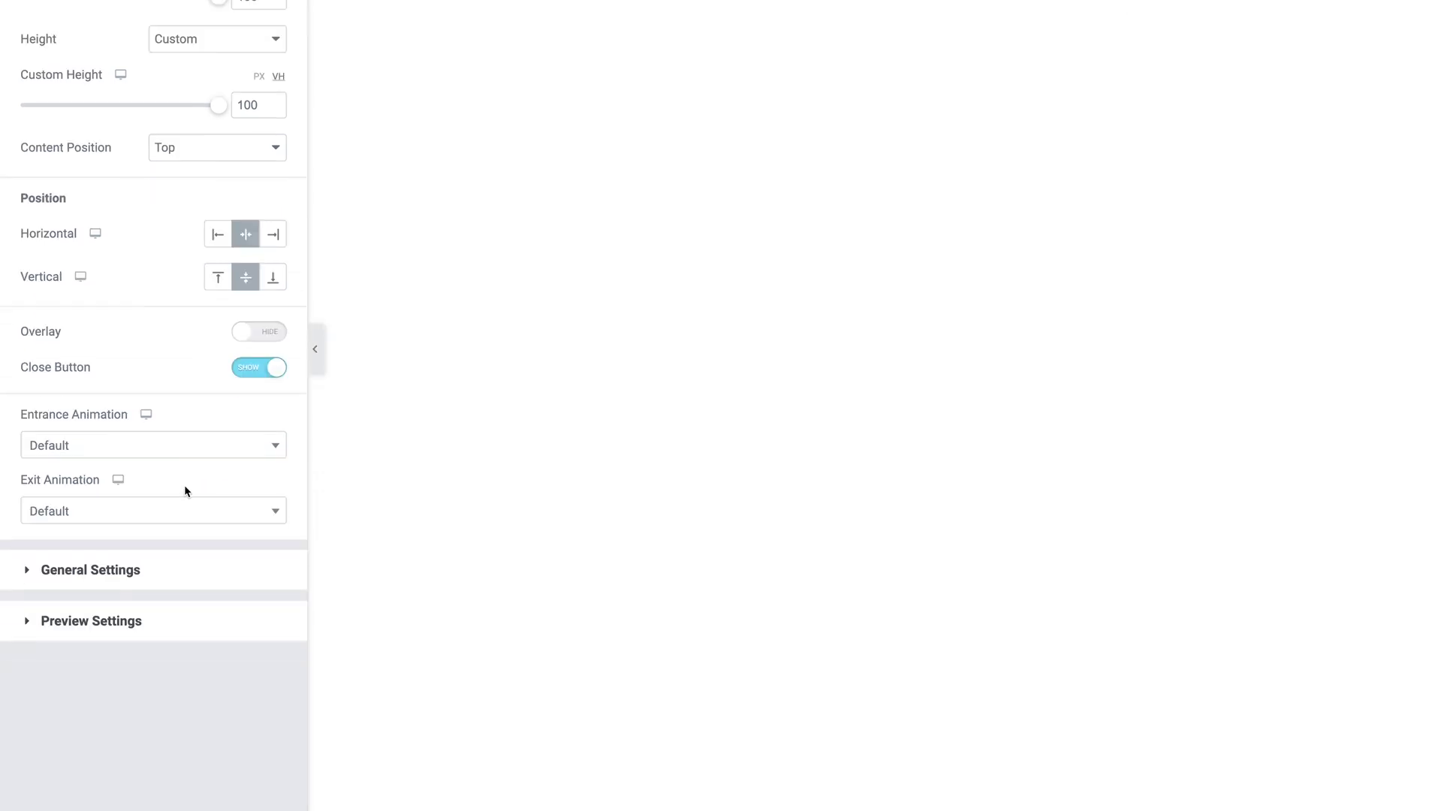
left_click(51, 449)
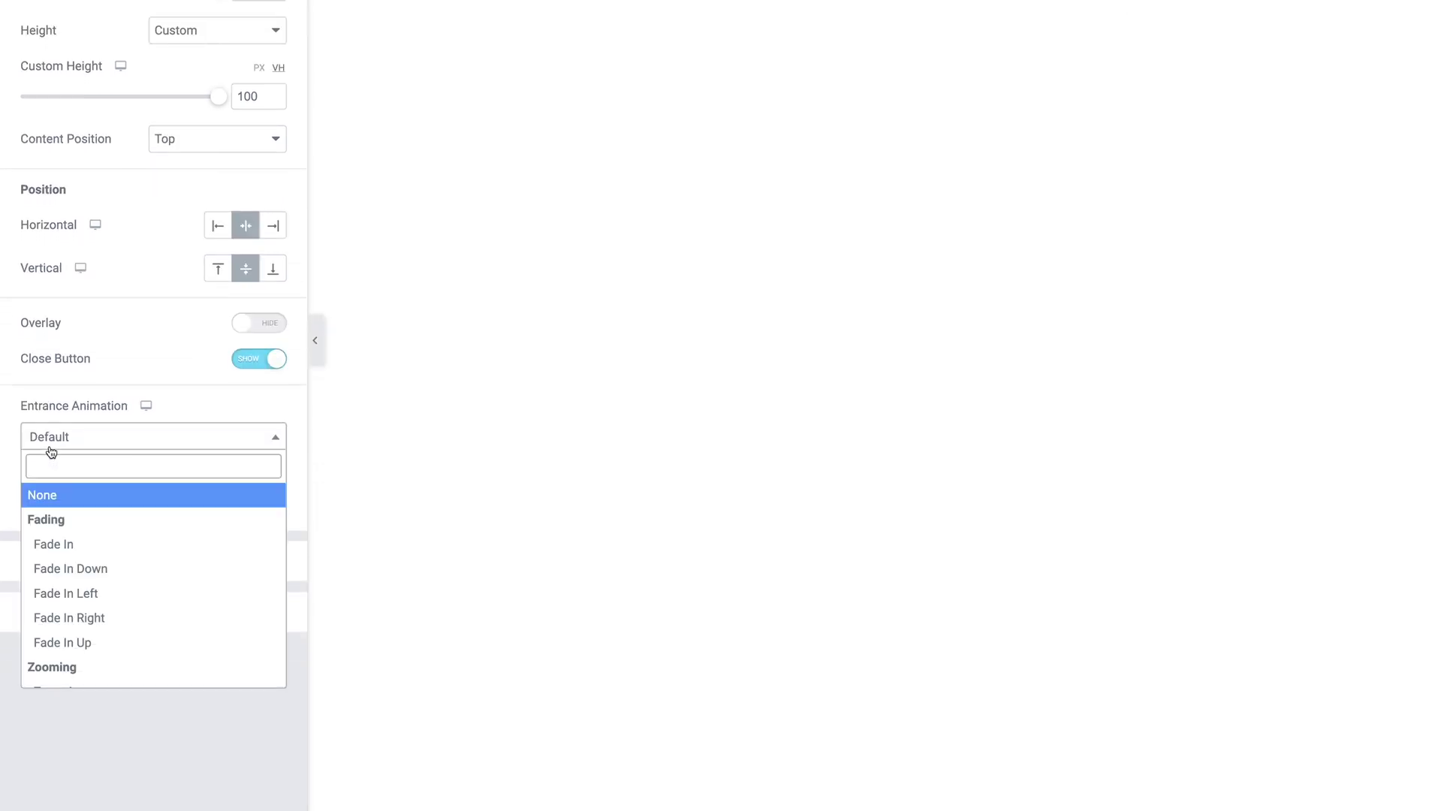
left_click(60, 543)
left_click(55, 504)
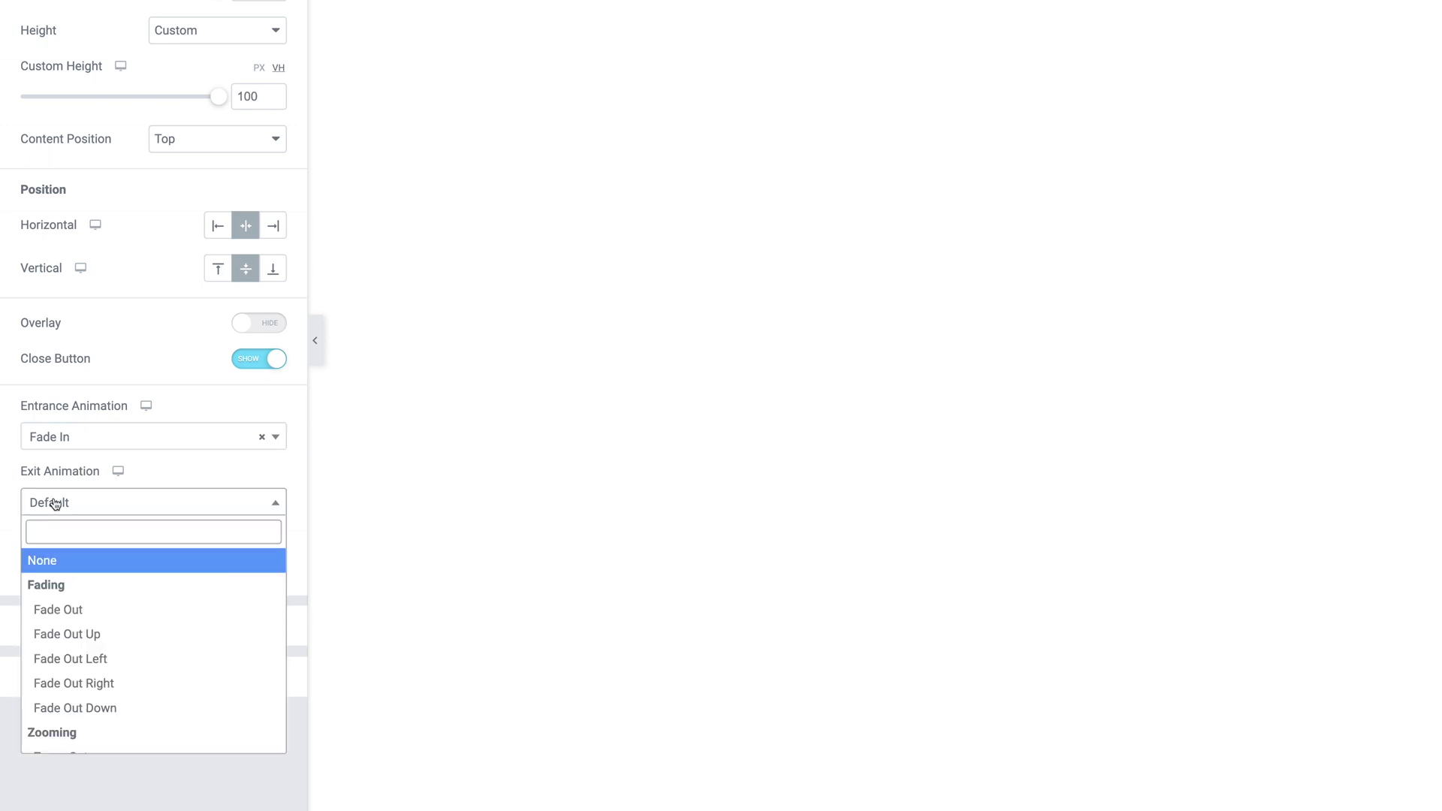
left_click(60, 603)
left_click(242, 566)
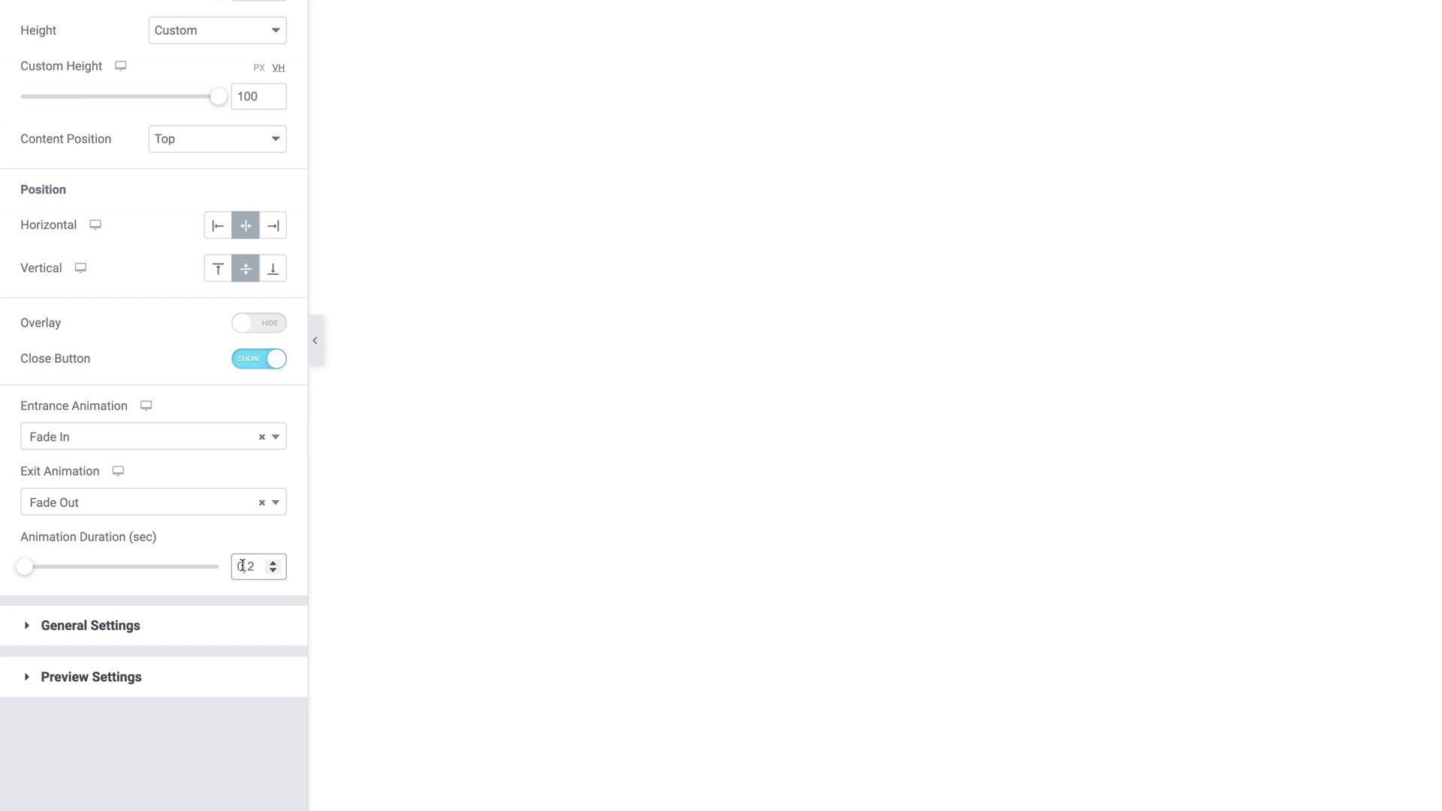
Step: For mobile, set the popup's entrance animation to Slide In Right and exit animation to Slide Out Right, then return to the desktop view
mouse_move(146, 407)
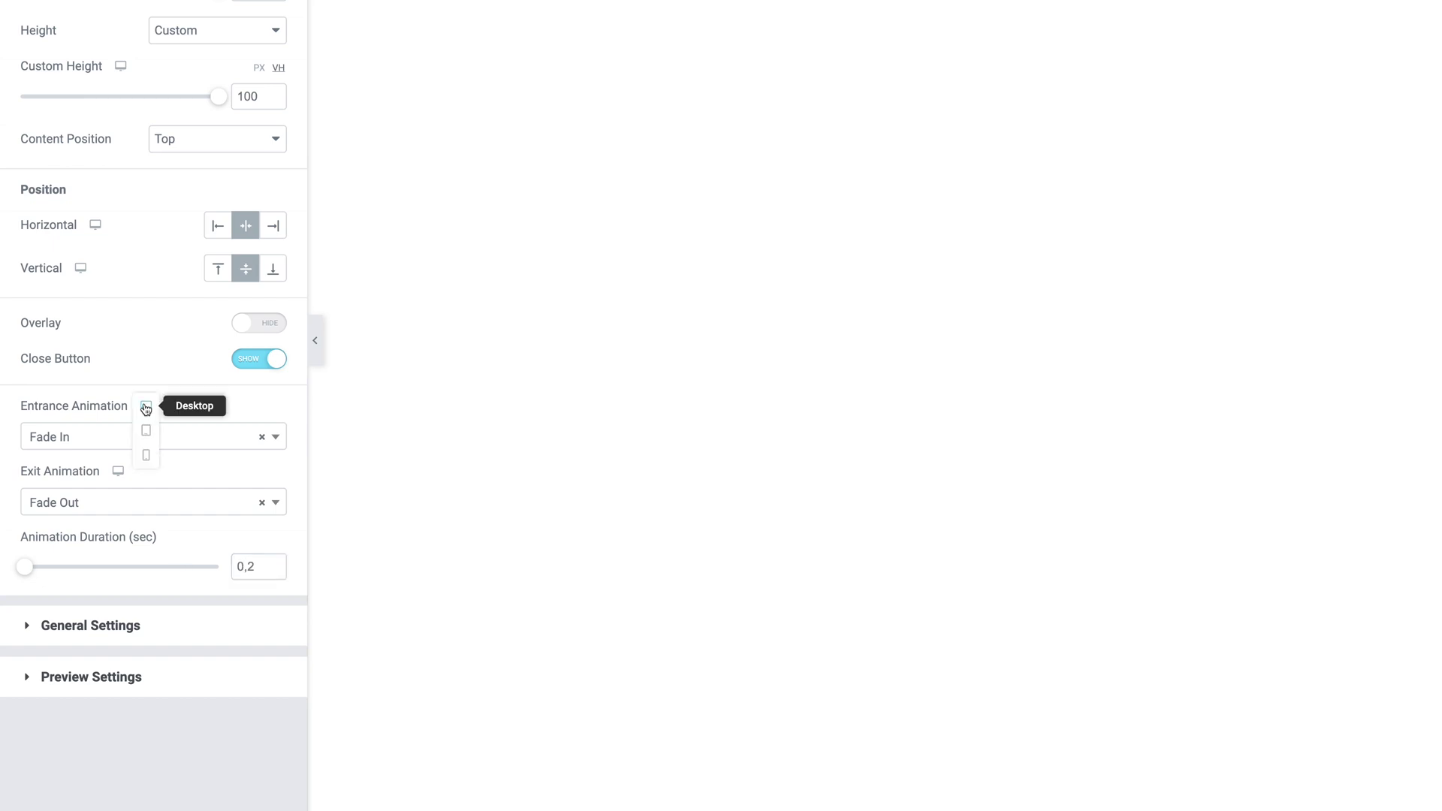
left_click(147, 466)
left_click(79, 443)
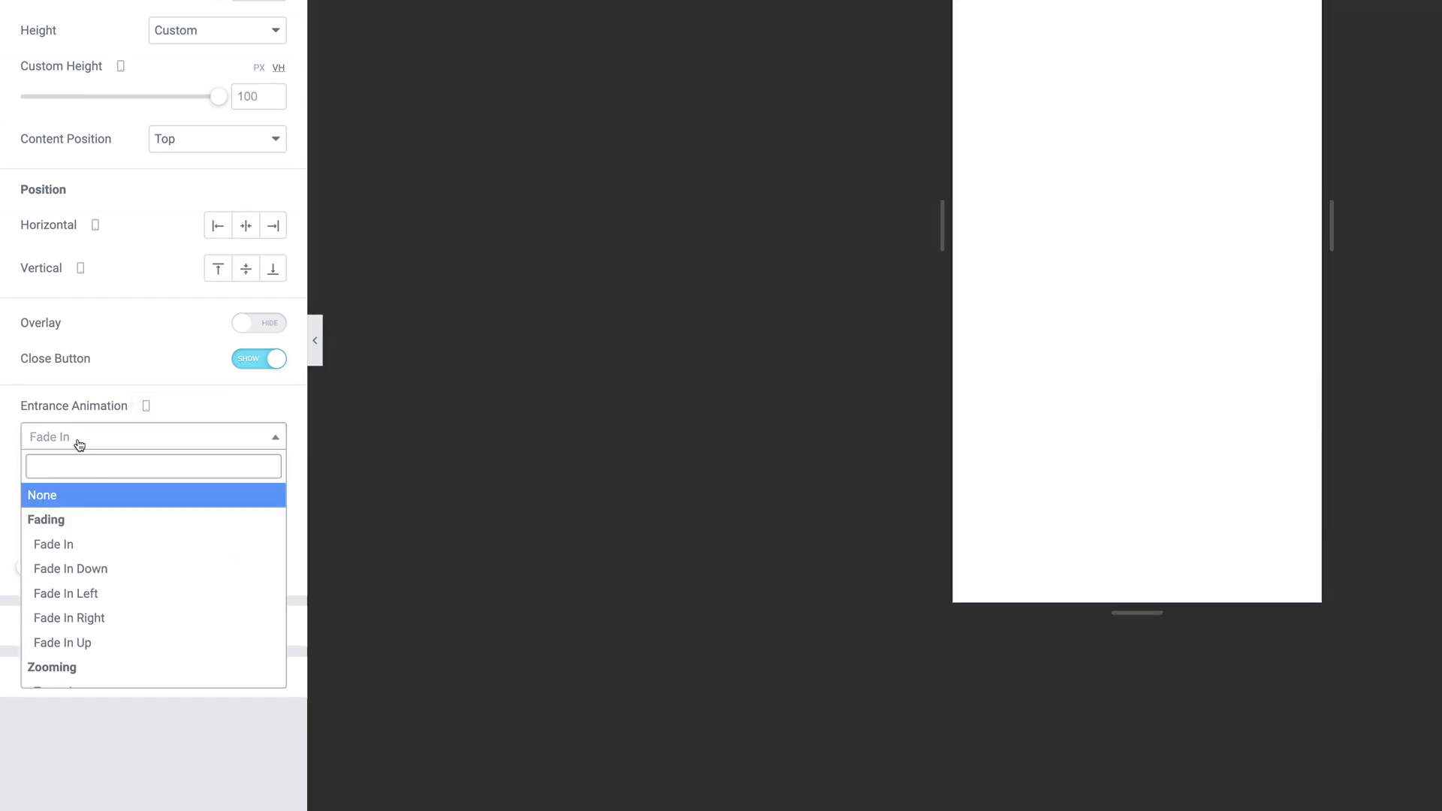
type("slide")
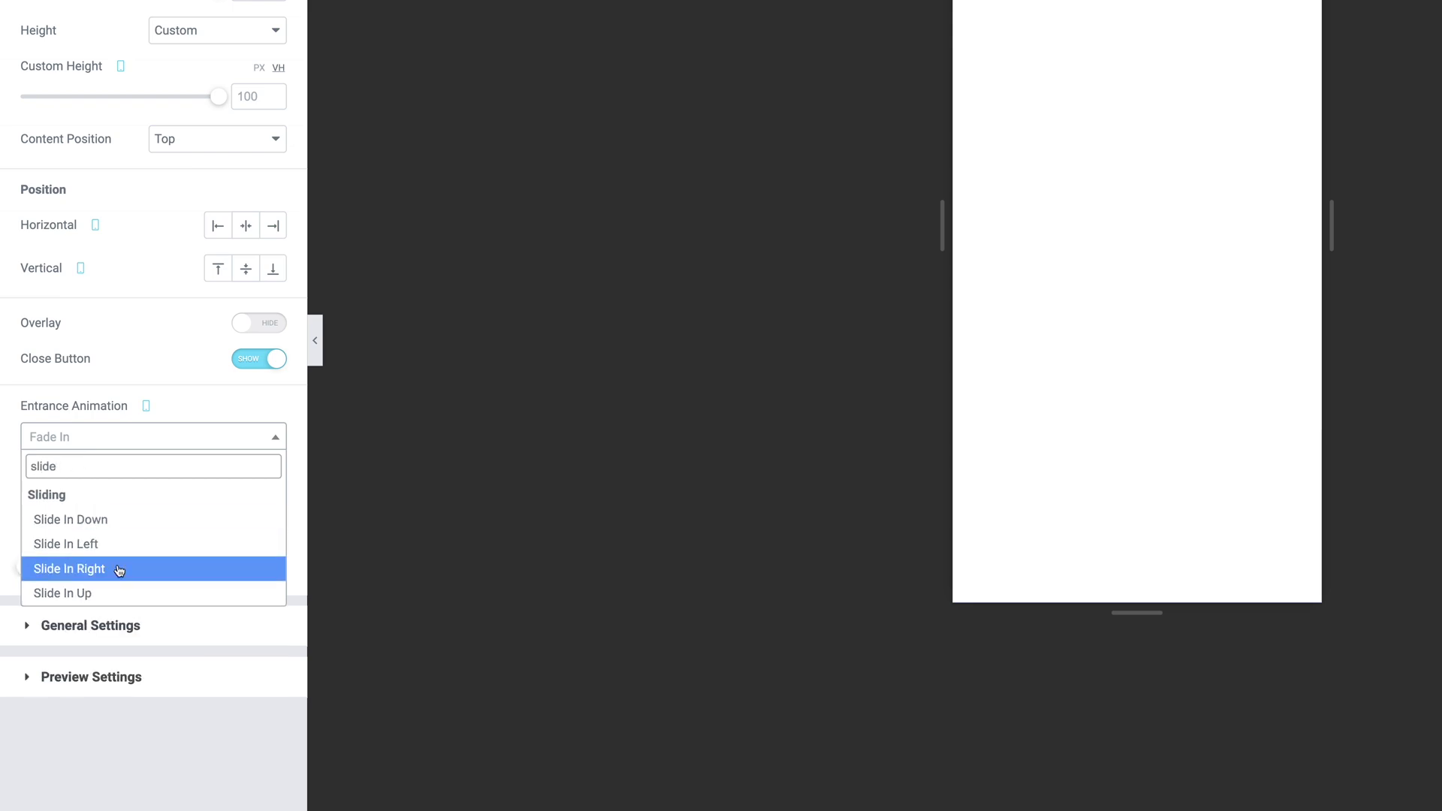
left_click(119, 570)
left_click(71, 517)
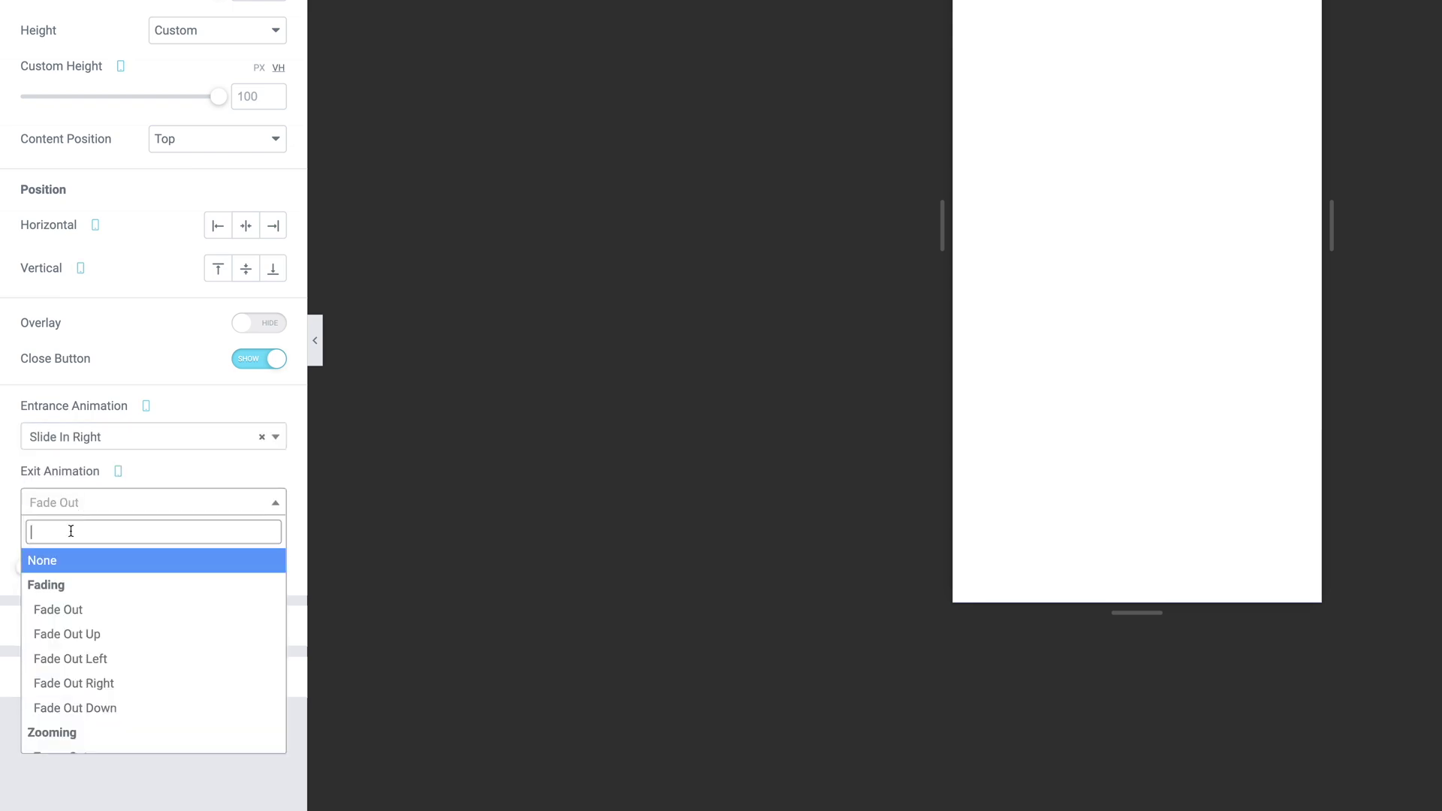
type("slide out")
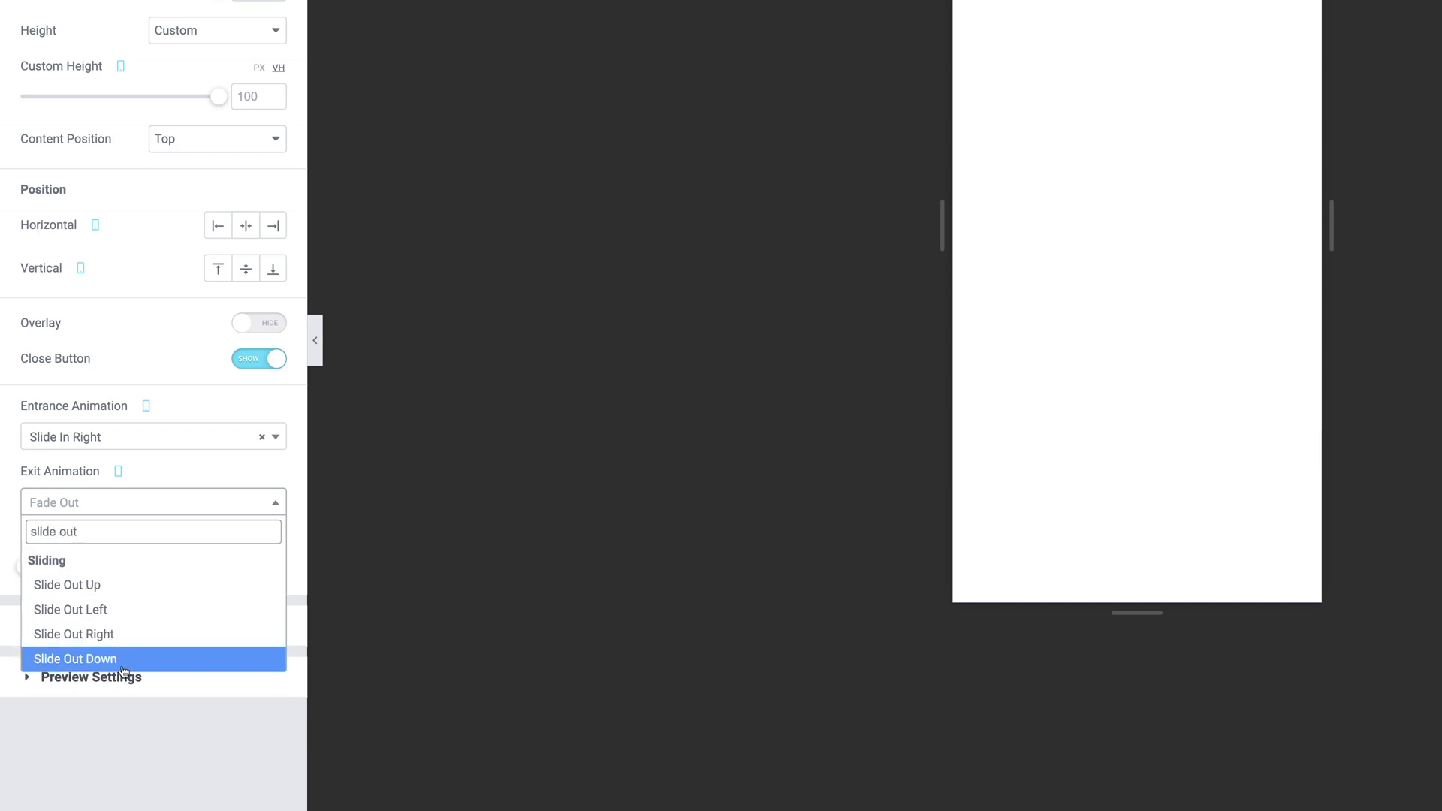
left_click(113, 637)
left_click(144, 354)
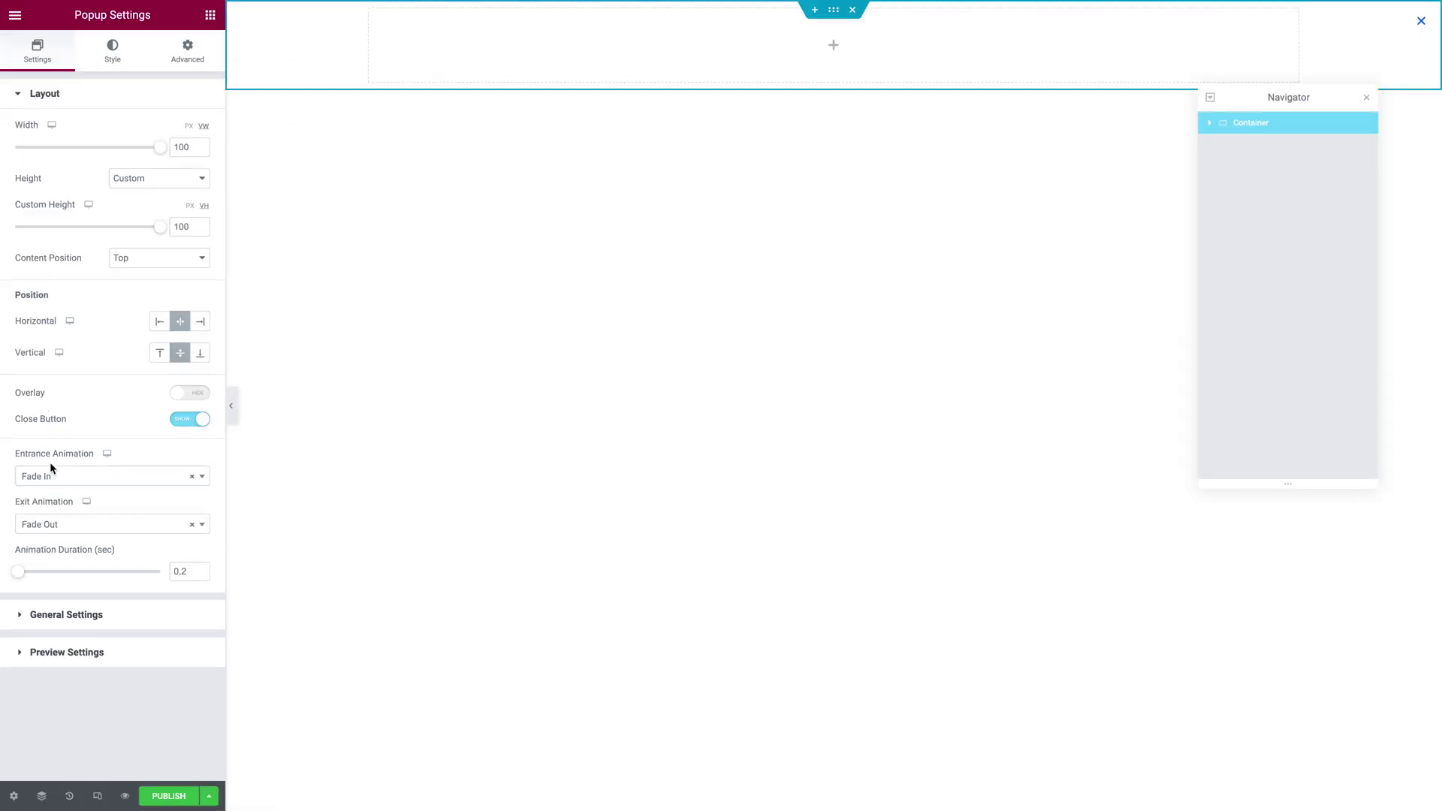
Step: Set the colour of the popup's close button to white (#FFFFFF) and its size to 25
left_click(95, 53)
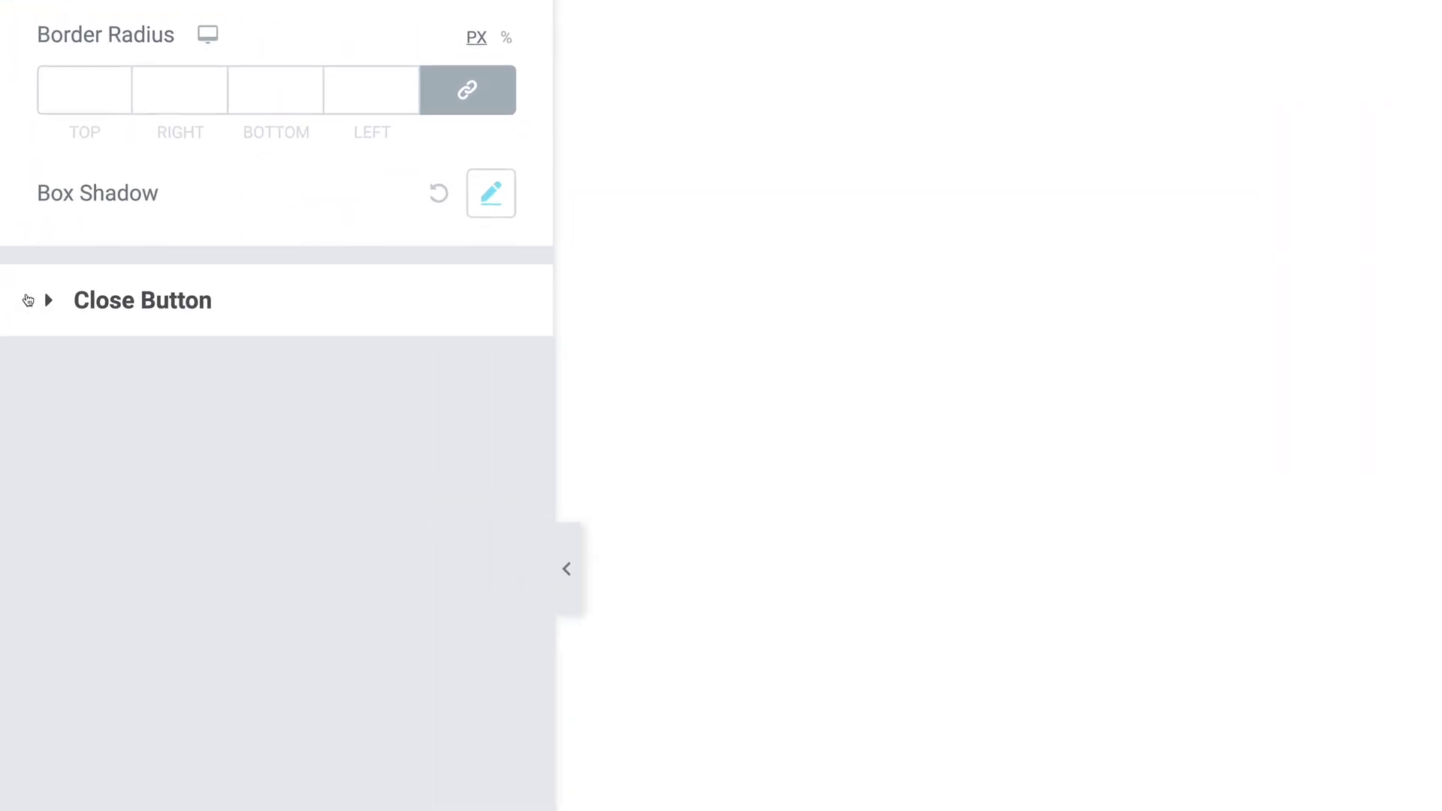
left_click(28, 297)
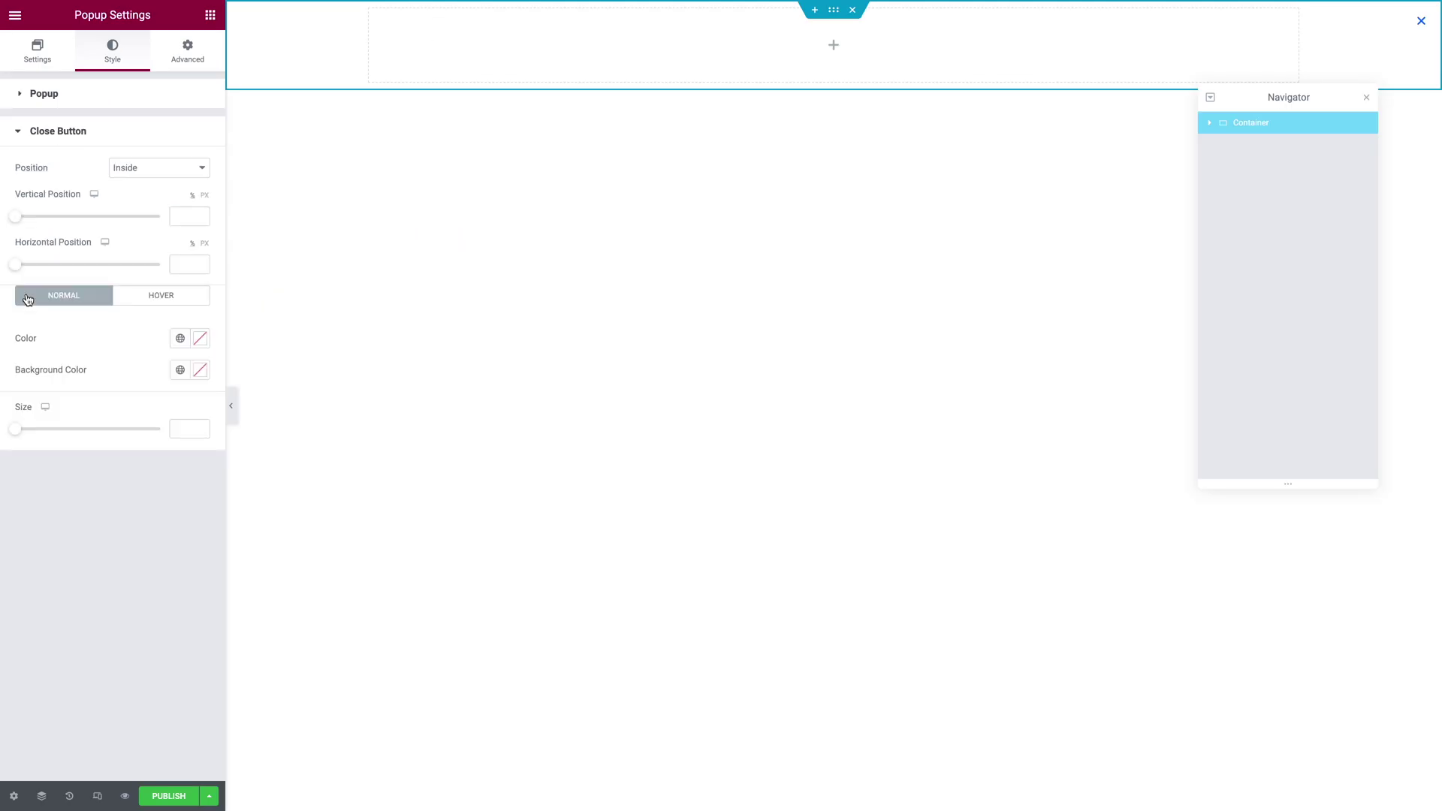
left_click(181, 342)
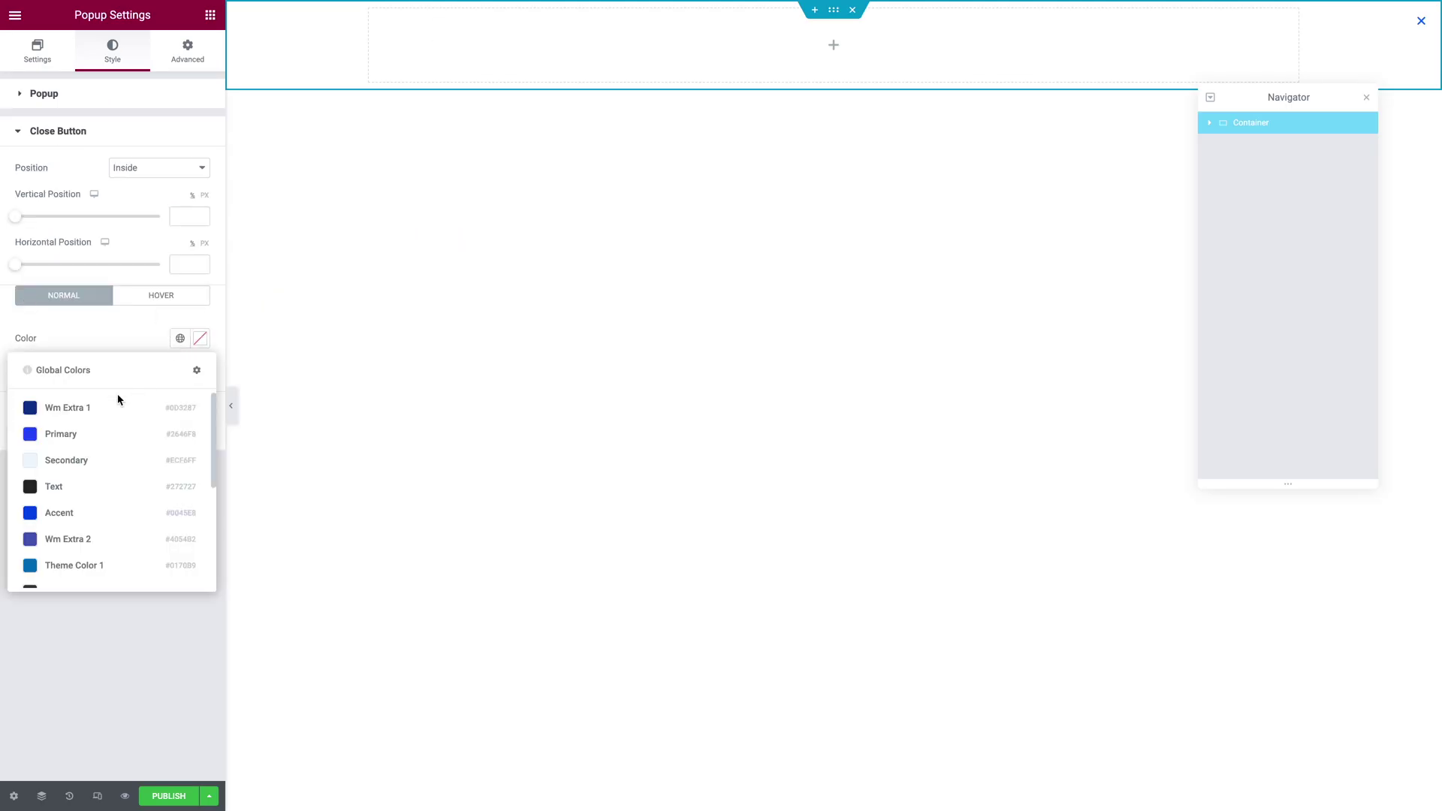
left_click(69, 432)
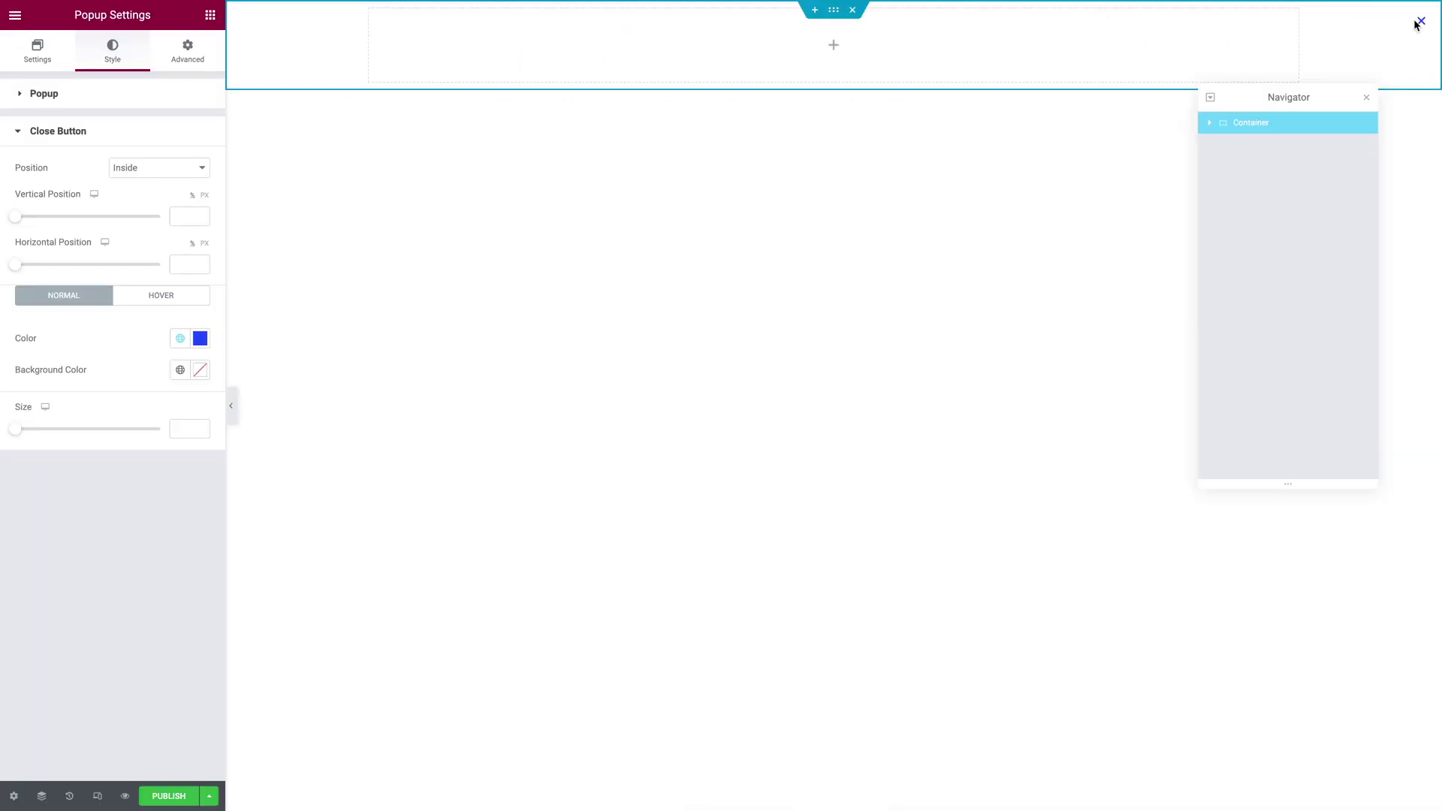
left_click(200, 338)
left_click_drag(123, 431, 3, 387)
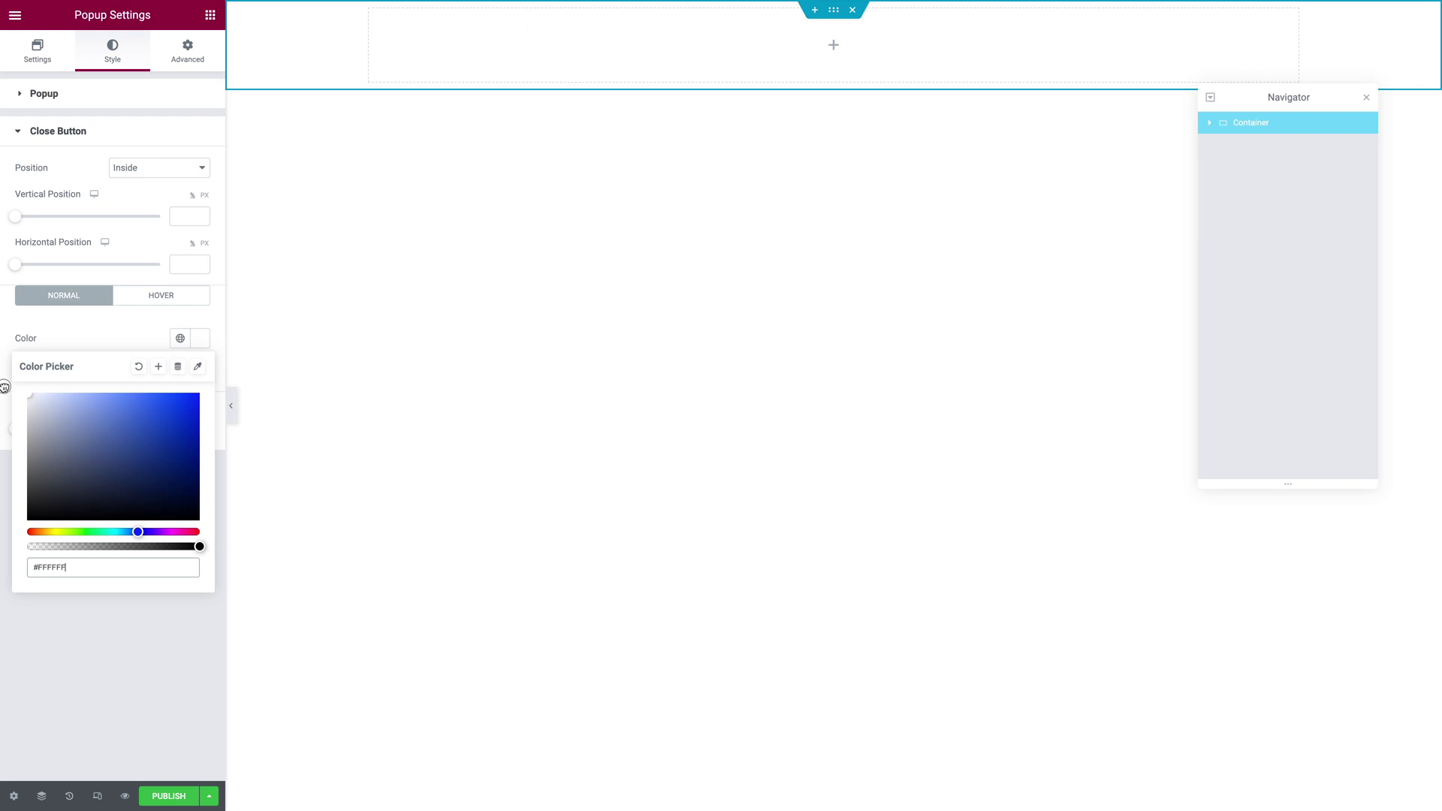
left_click(93, 336)
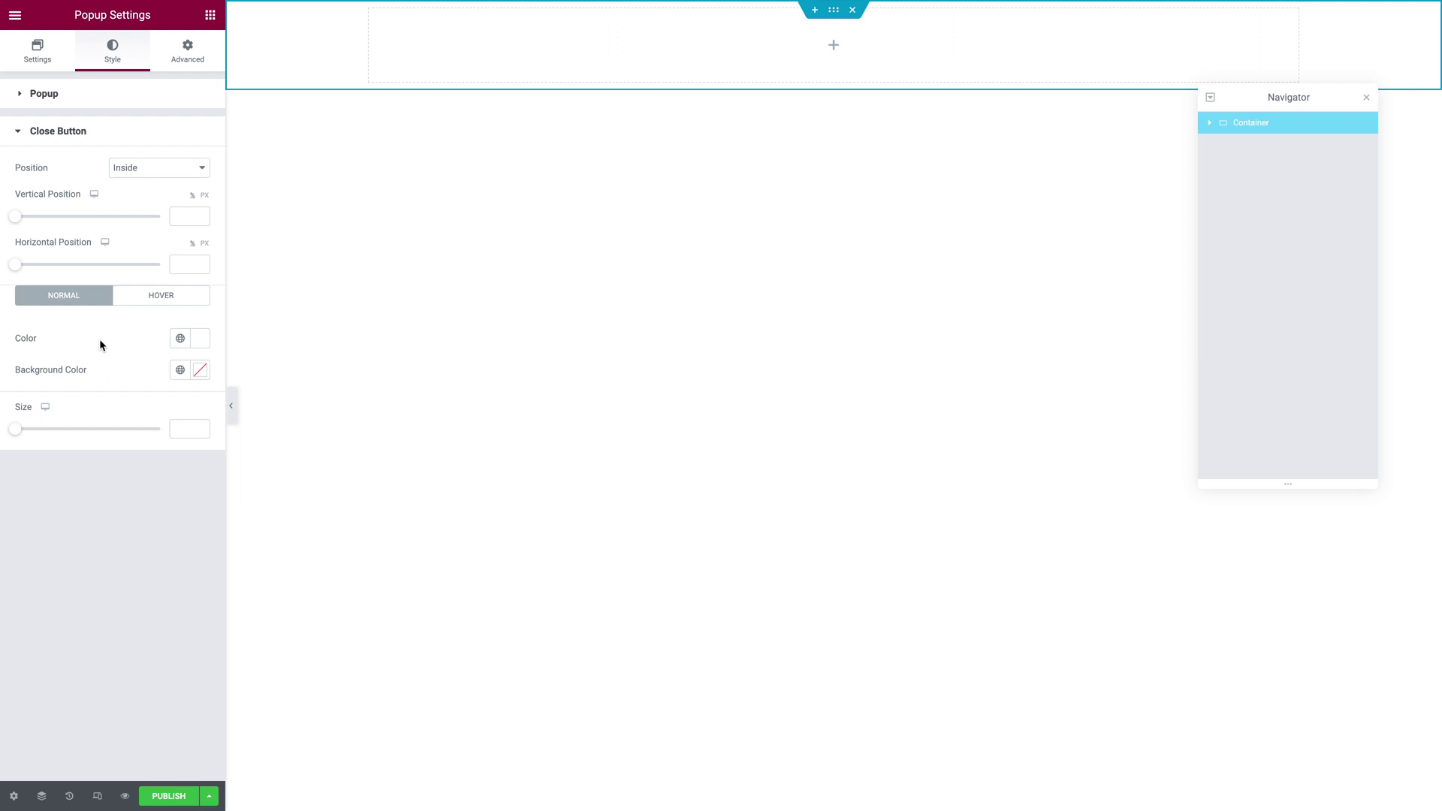
left_click(177, 431)
type("5")
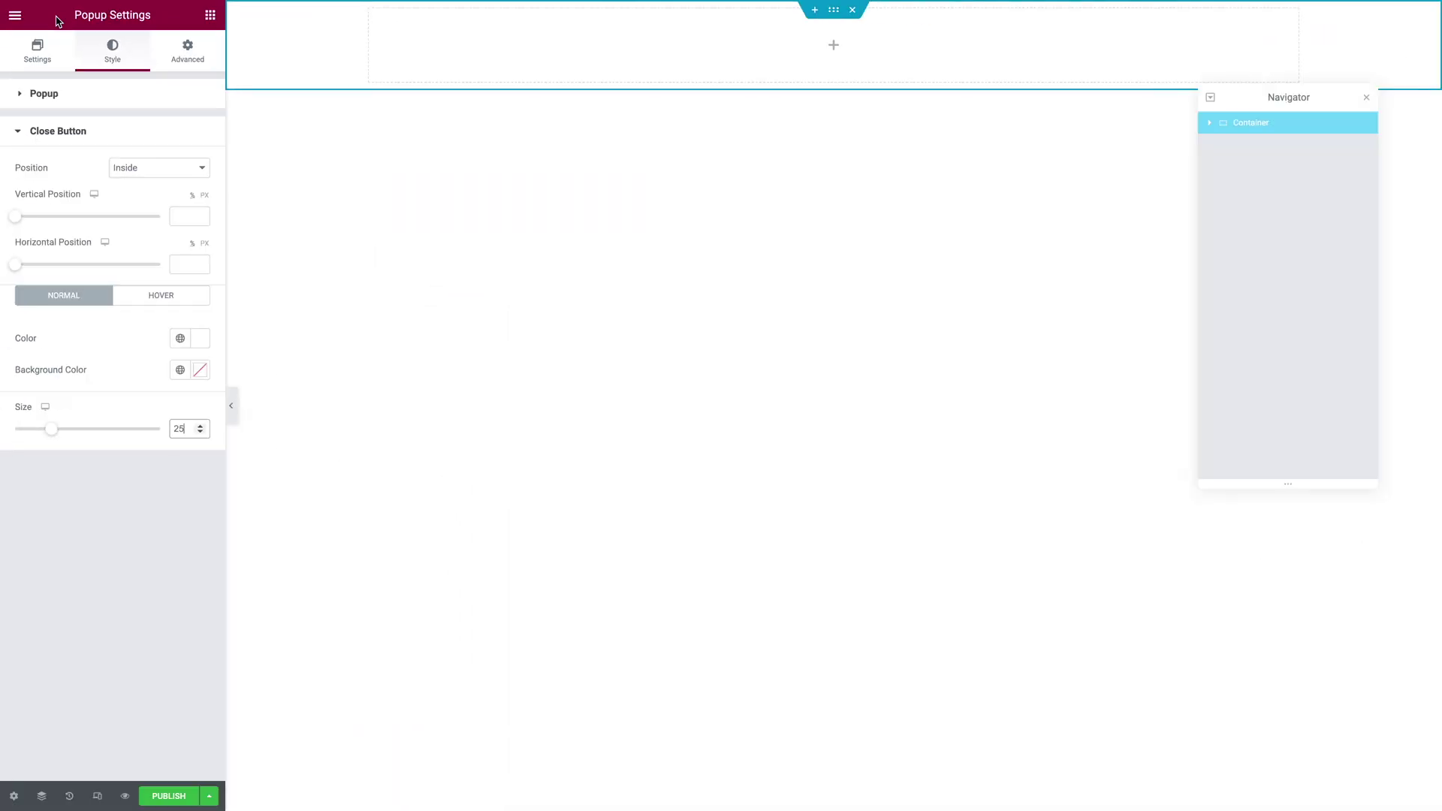
Step: Set the container's minimum height to 100 VH and centre its items with both Justify Content and Align Items
left_click_drag(1255, 95, 1230, 146)
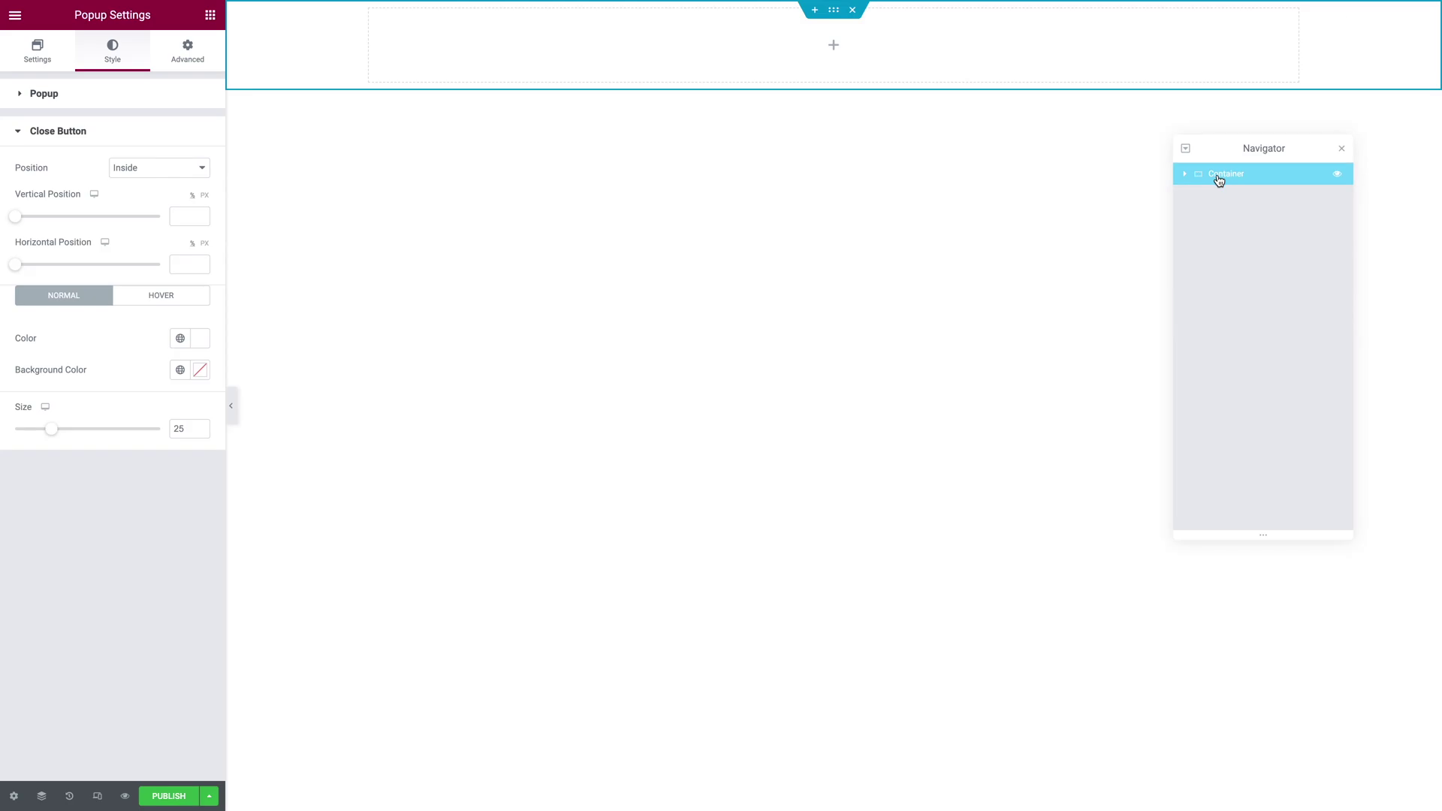
left_click(1220, 177)
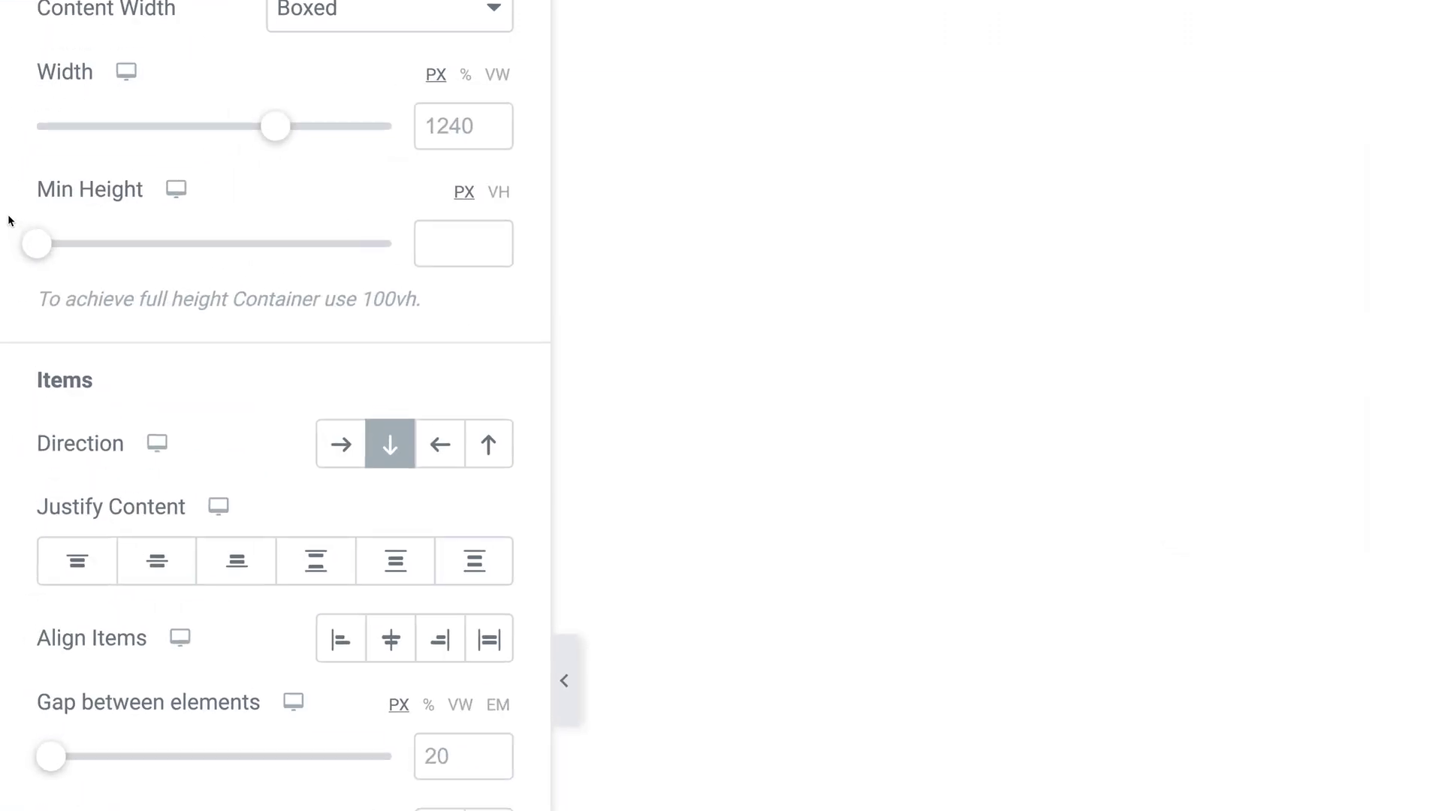
left_click(321, 200)
left_click(282, 229)
type("100")
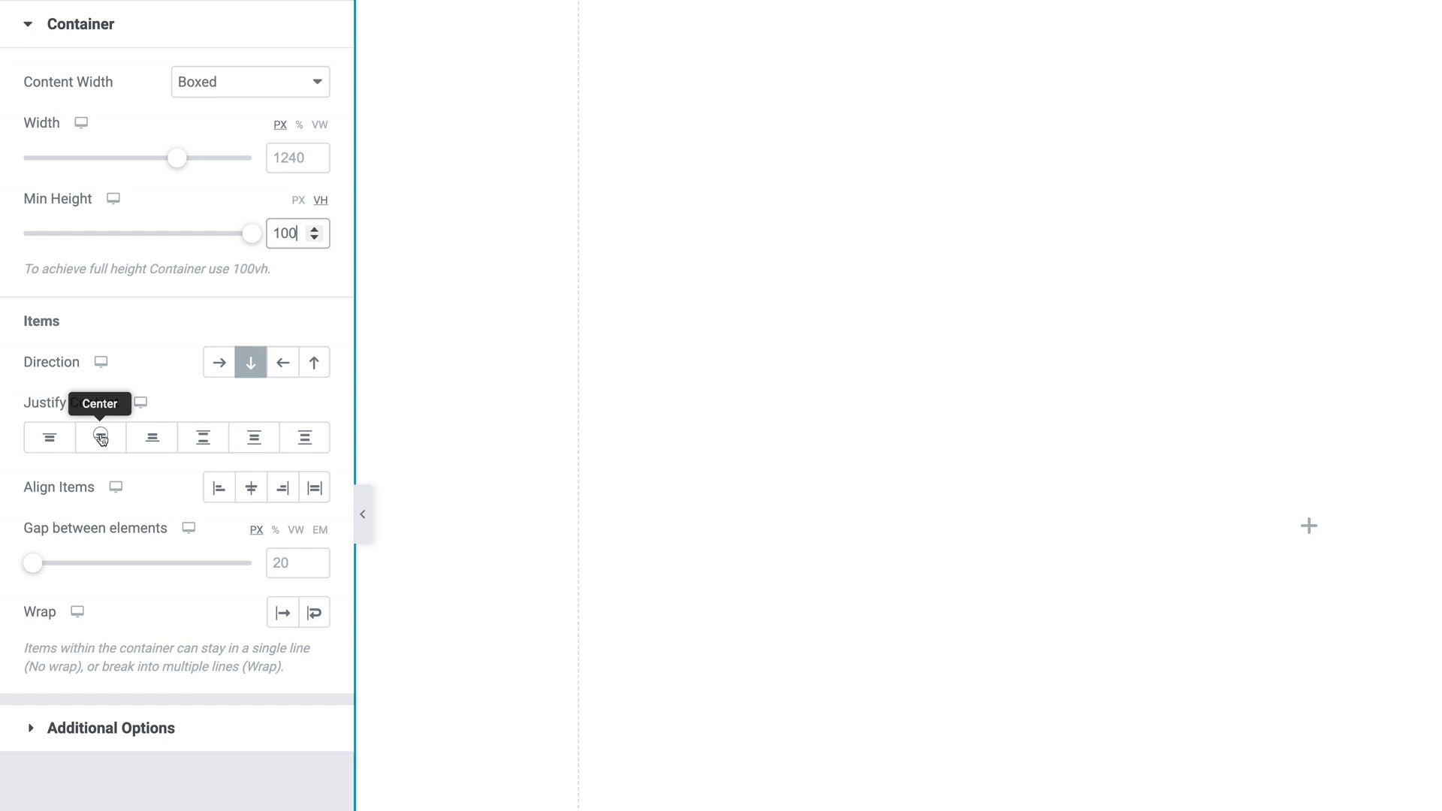
left_click(100, 438)
left_click(256, 491)
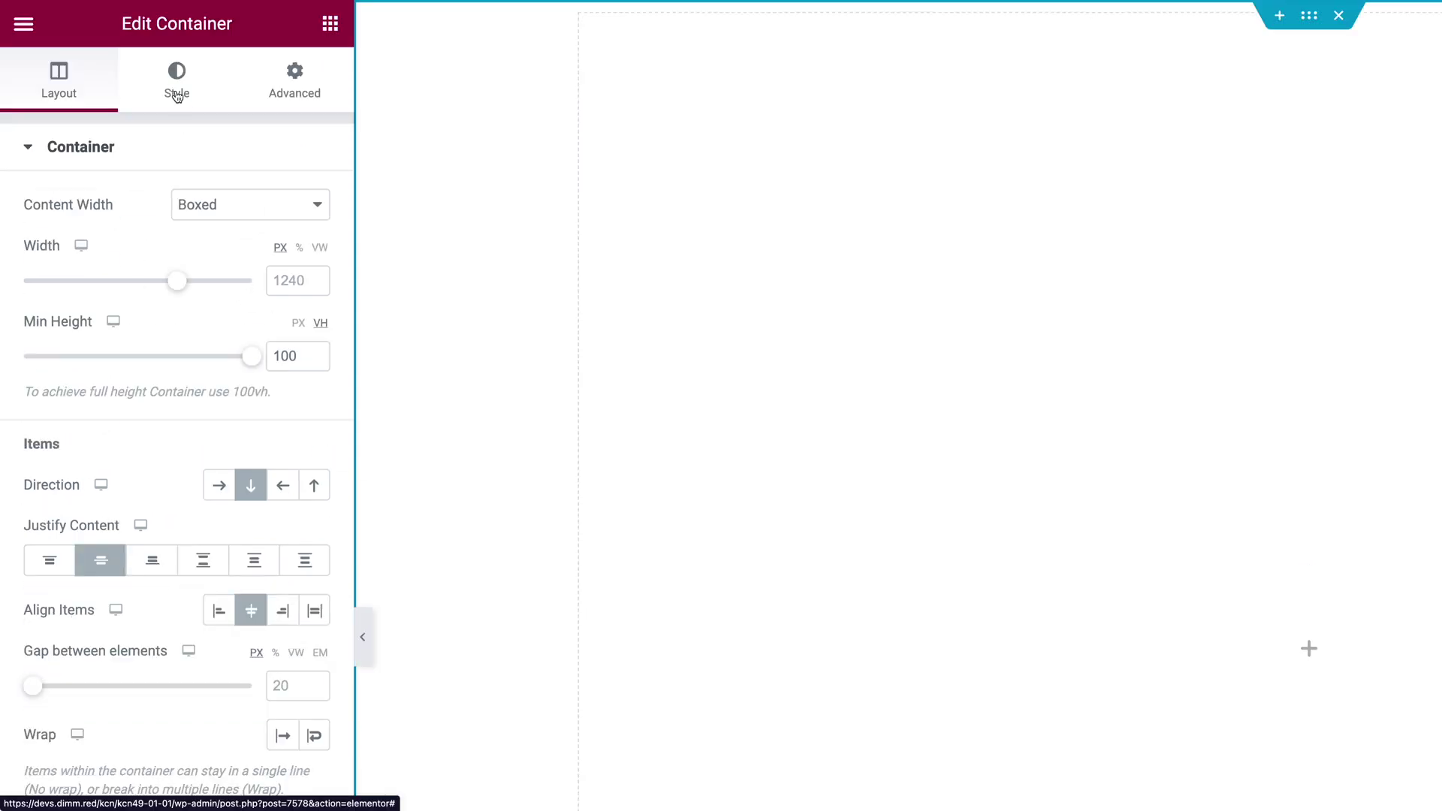
Step: Give the container a Classic background in the global Primary colour
left_click(177, 94)
left_click(219, 256)
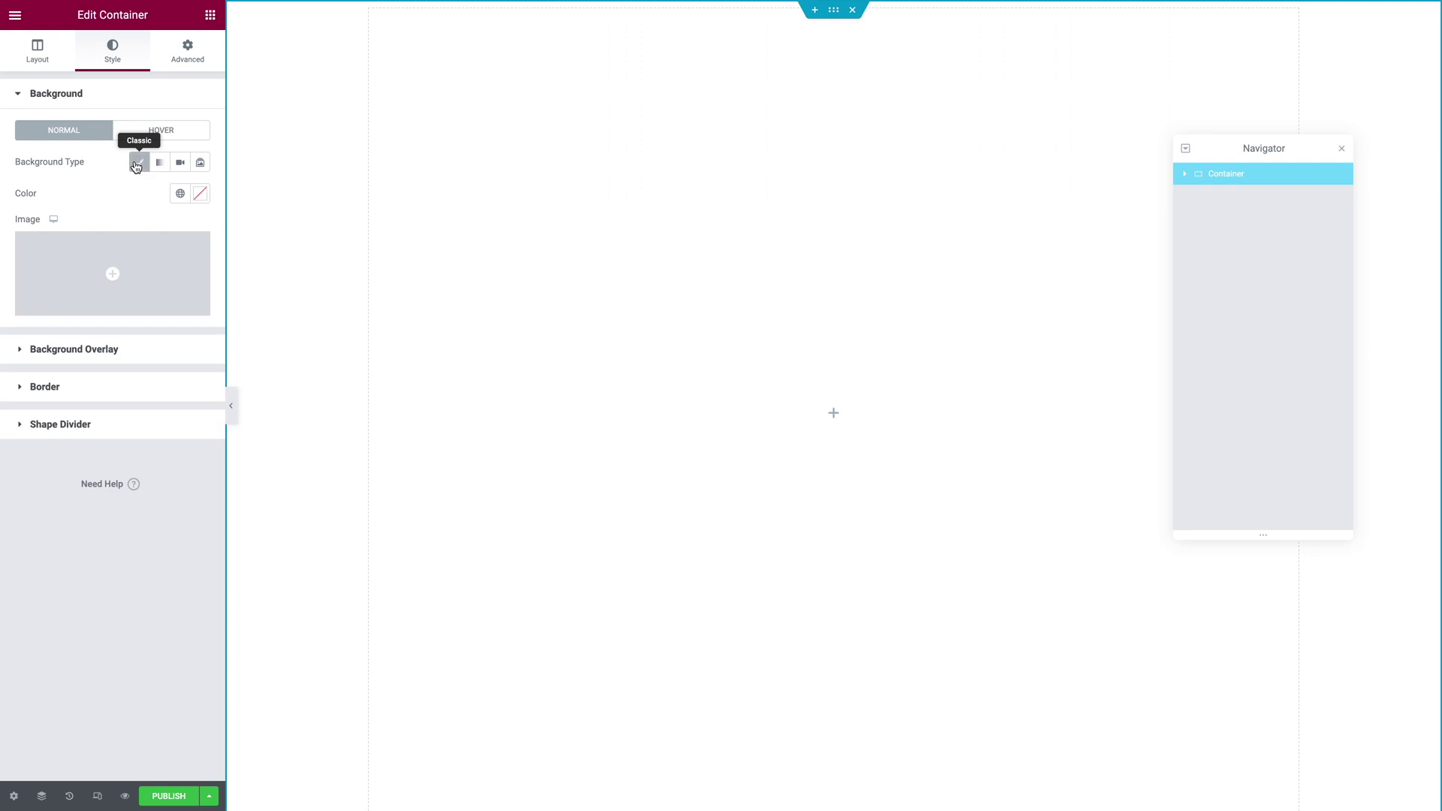
left_click(282, 305)
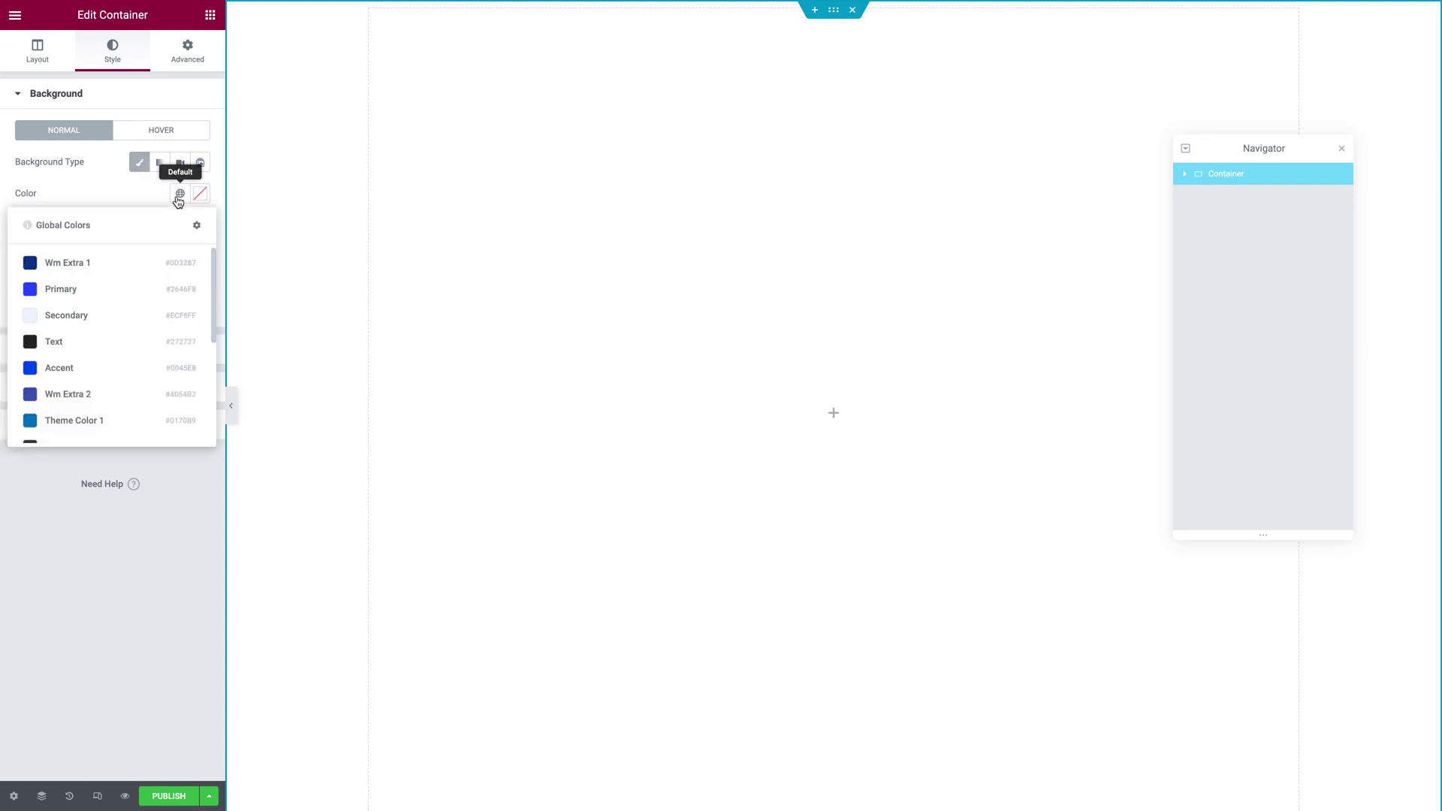
left_click(49, 290)
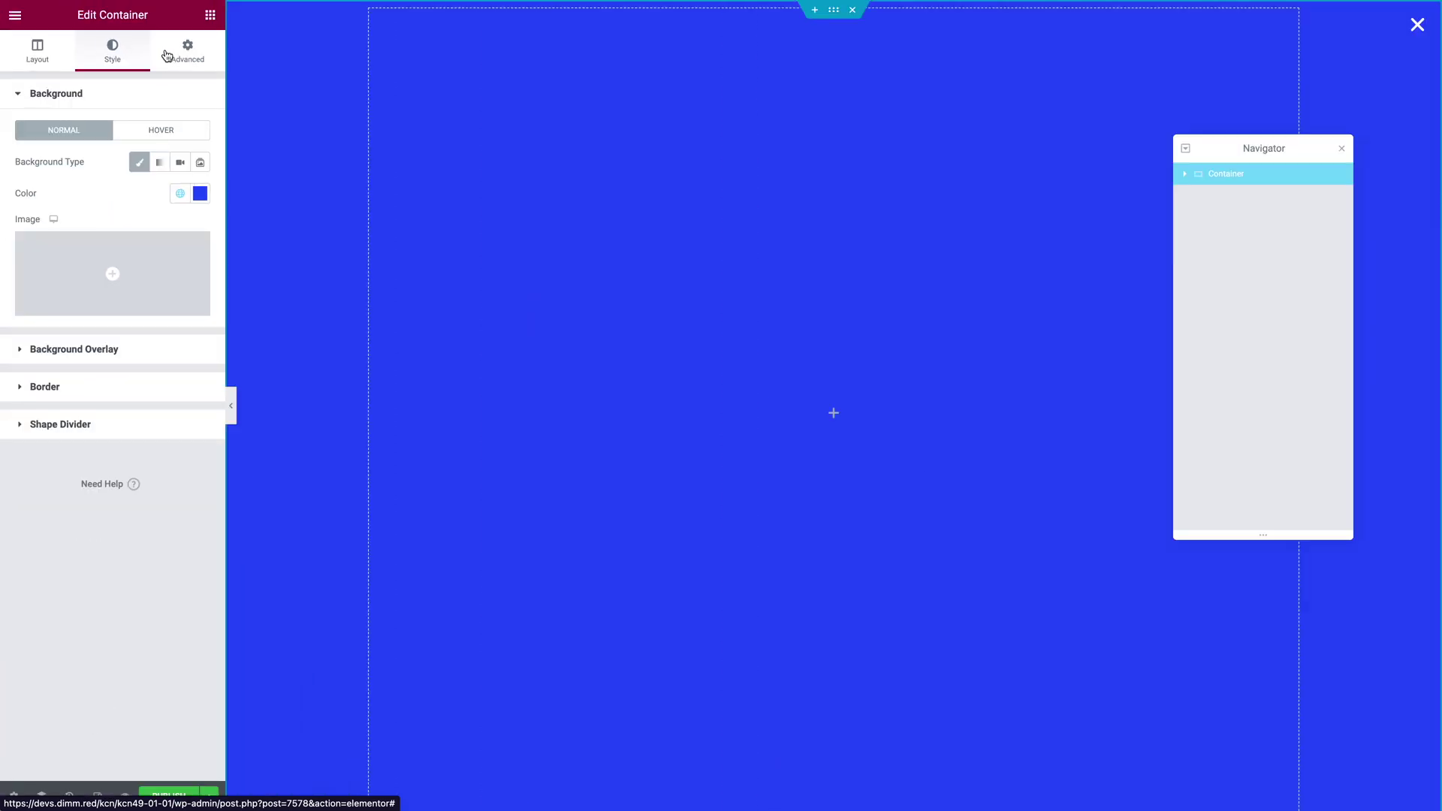
Step: Unlink the container's desktop padding values and set the right and left padding to 60 px
left_click(167, 55)
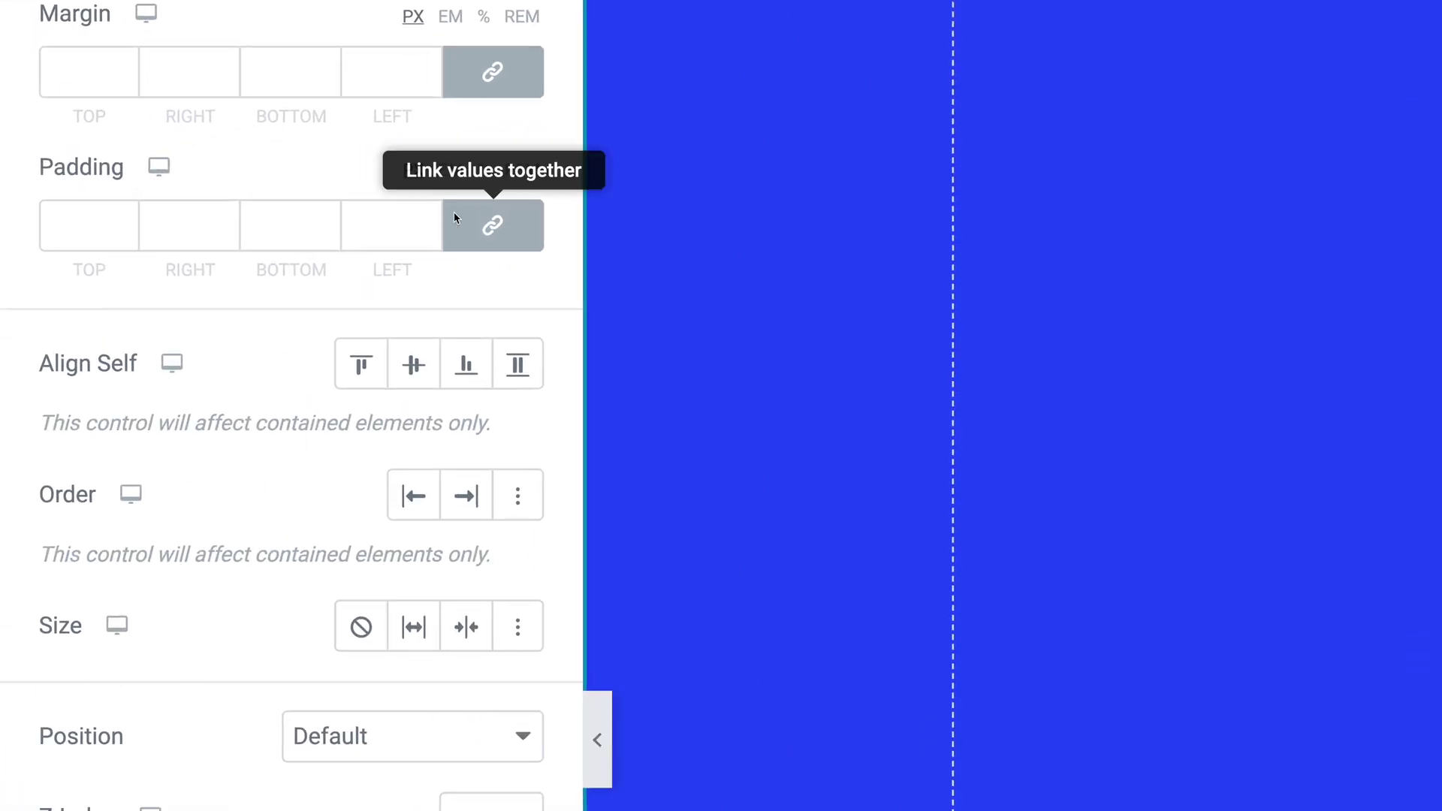
left_click(484, 225)
left_click(156, 222)
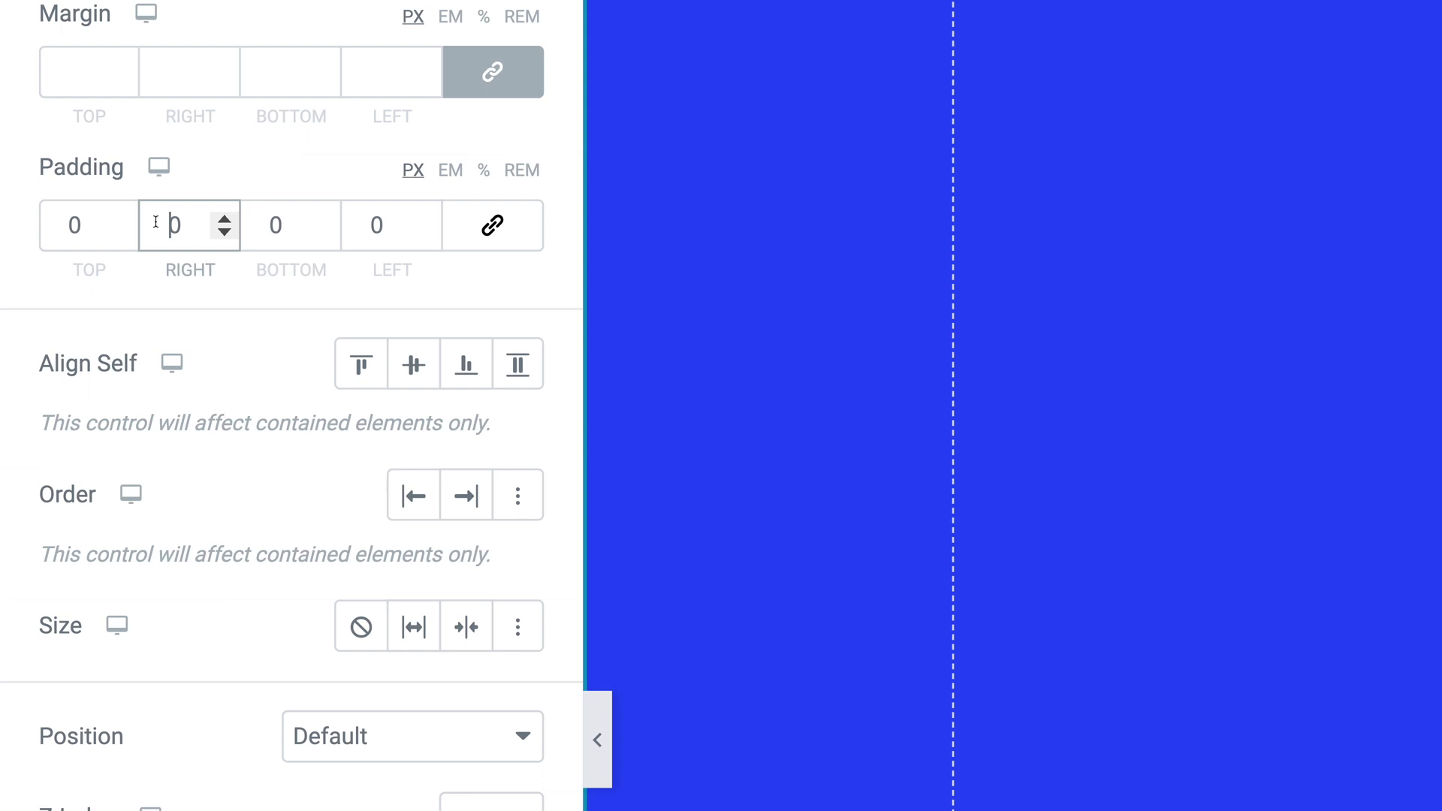
type("6")
key("Tab")
key("Tab")
type("60")
Step: Set the container's right and left padding to 40 px for tablet and 20 px for mobile, and return to the desktop view
left_click(159, 166)
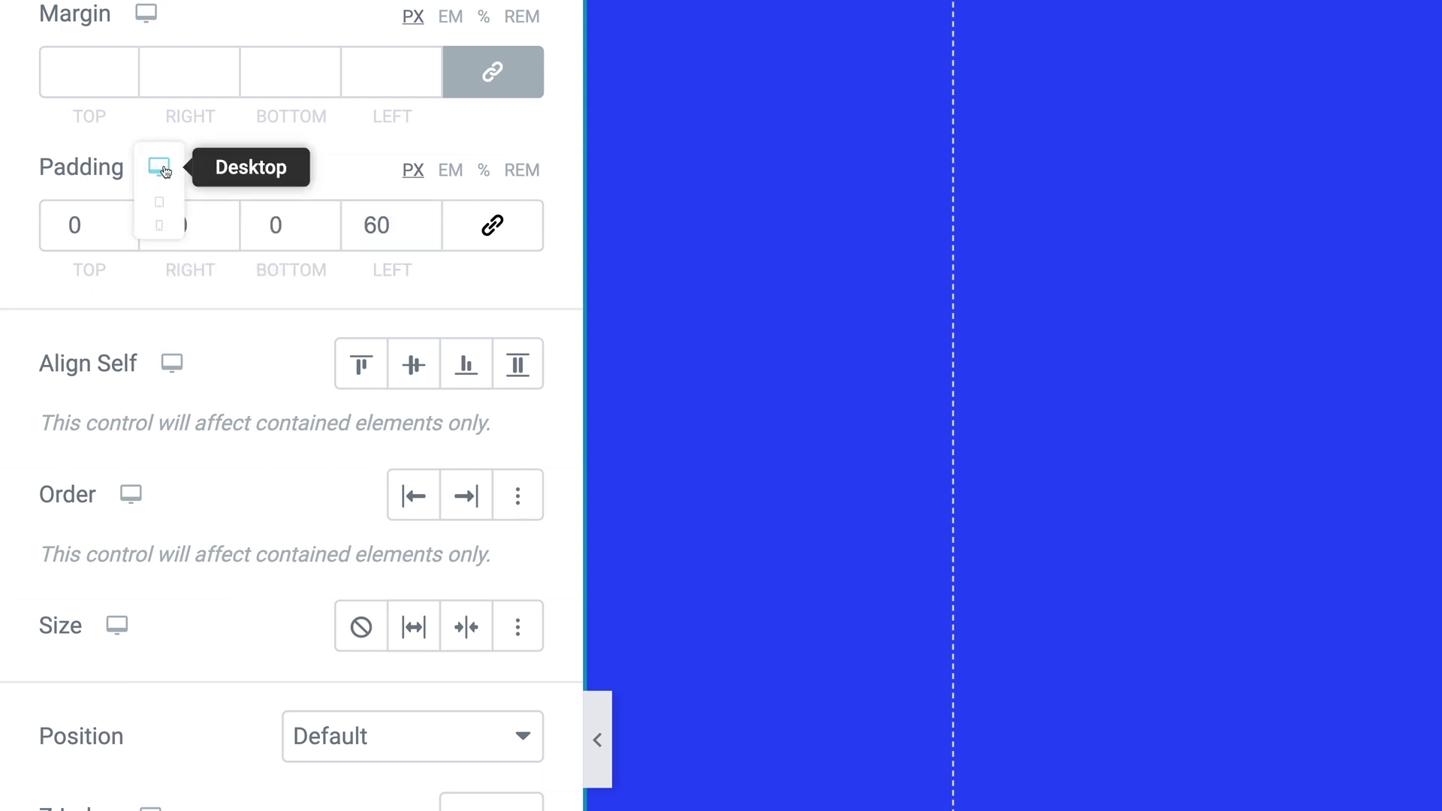
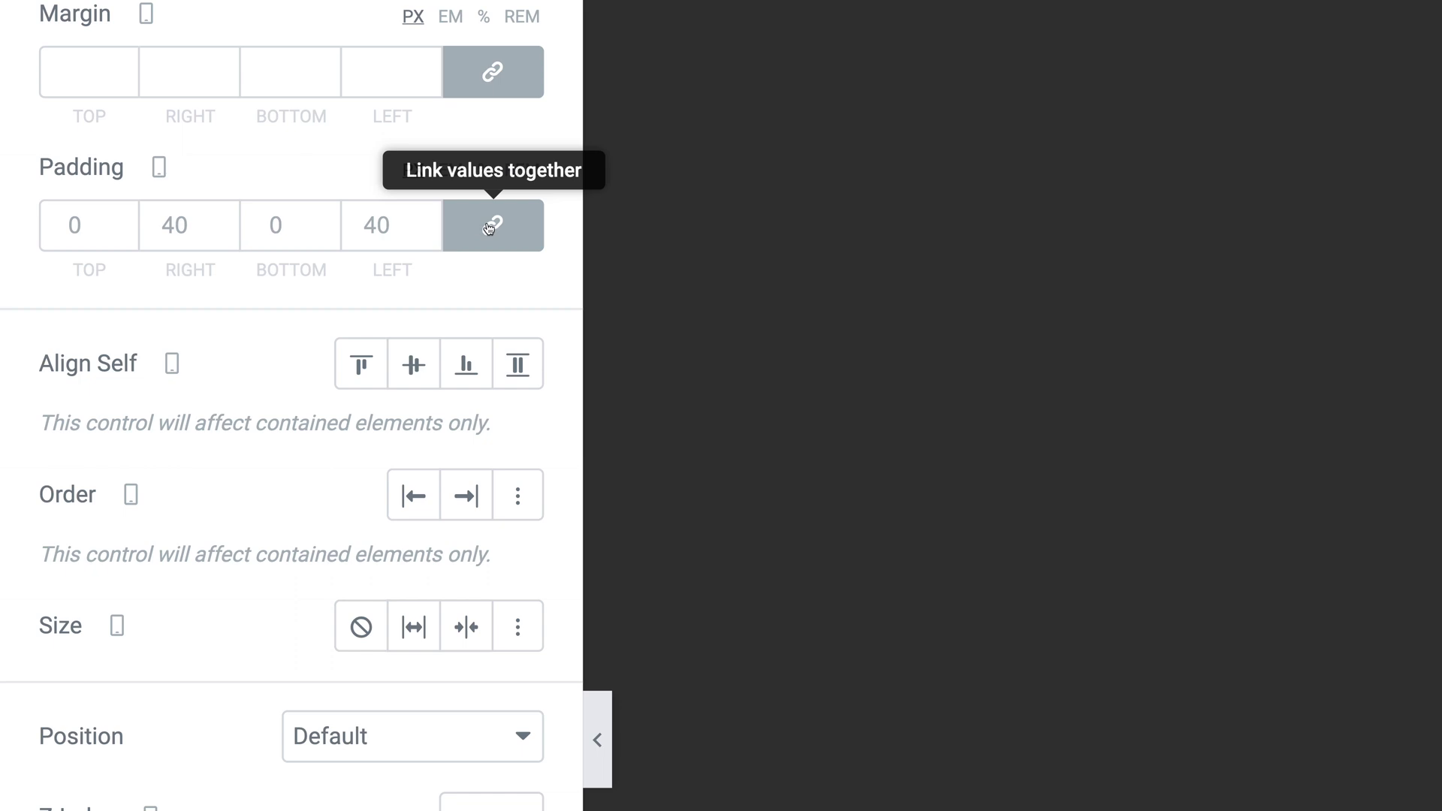
left_click(156, 228)
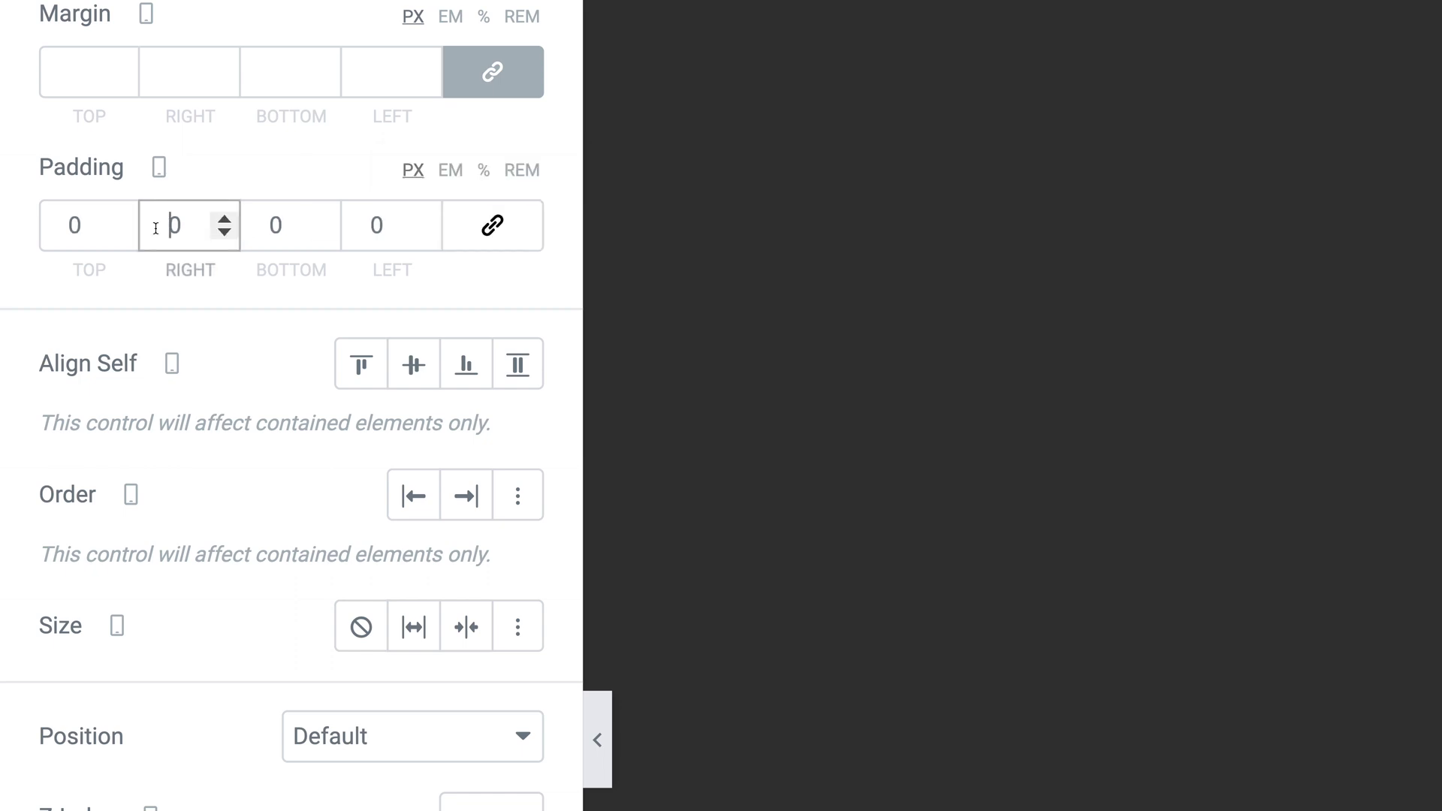
type("2")
key("Tab")
key("Tab")
type("20")
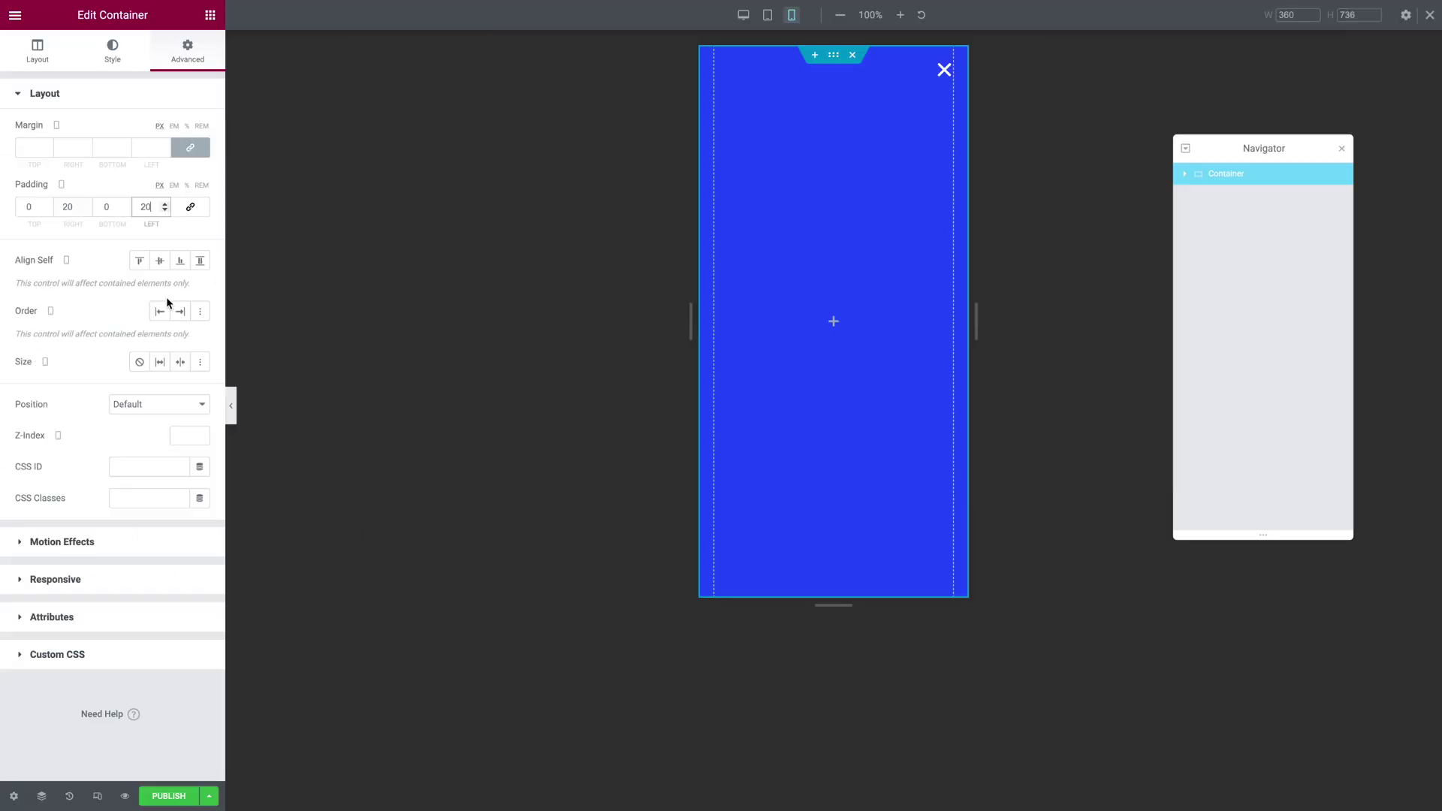
left_click(62, 184)
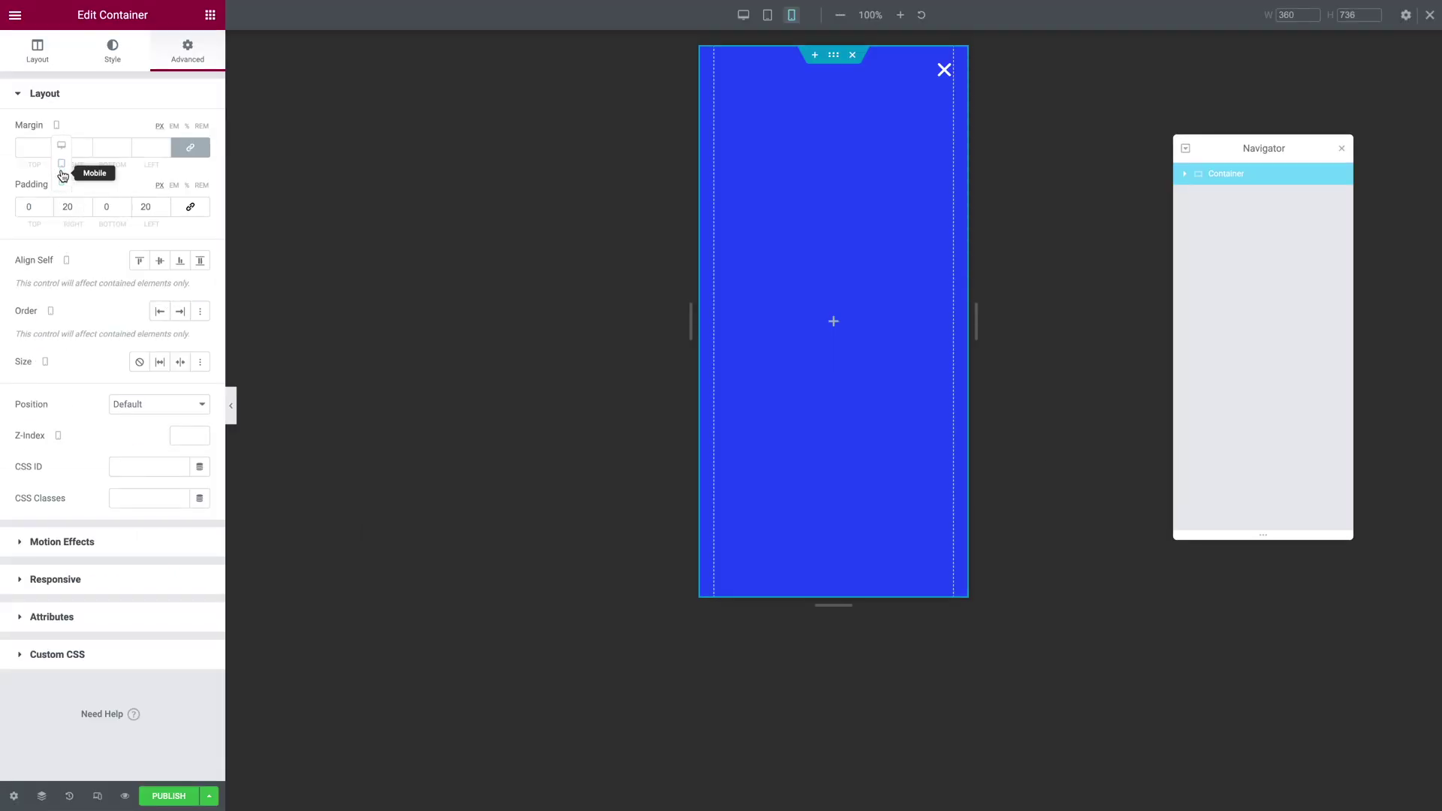
left_click(62, 148)
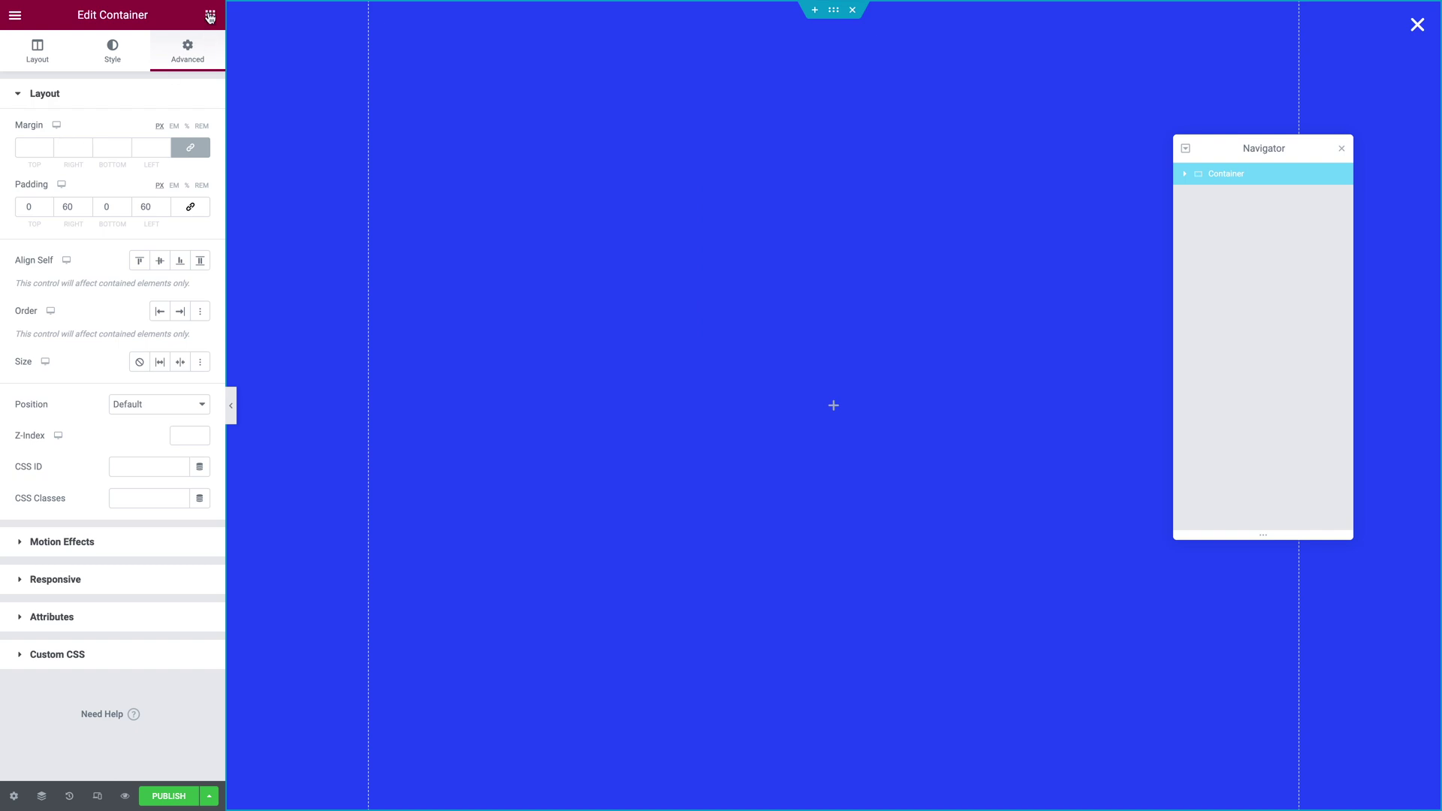
Step: Add a Nav Menu widget to the container and assign the Header Navigation menu to it
left_click(211, 15)
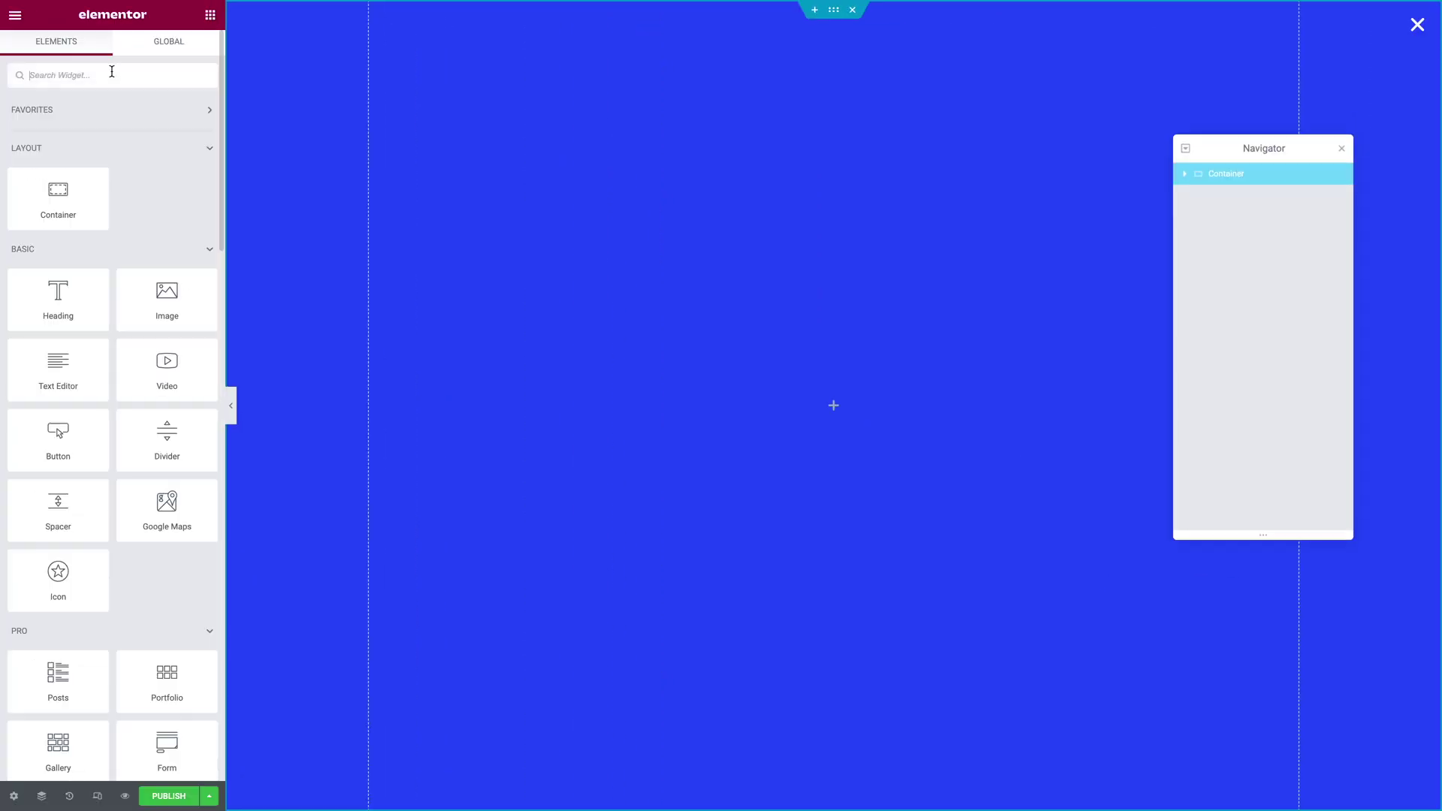
type("nav m")
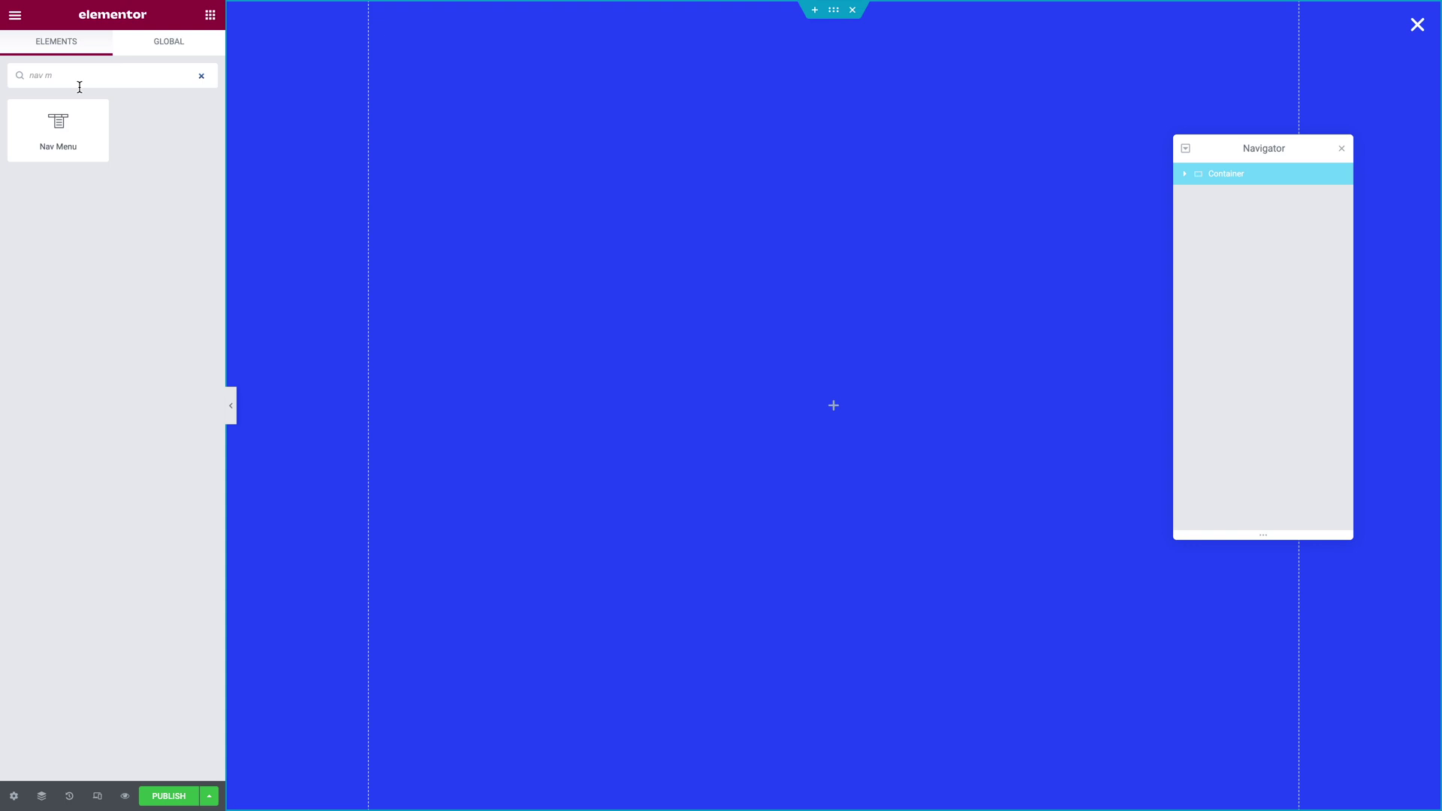
left_click_drag(60, 126, 911, 416)
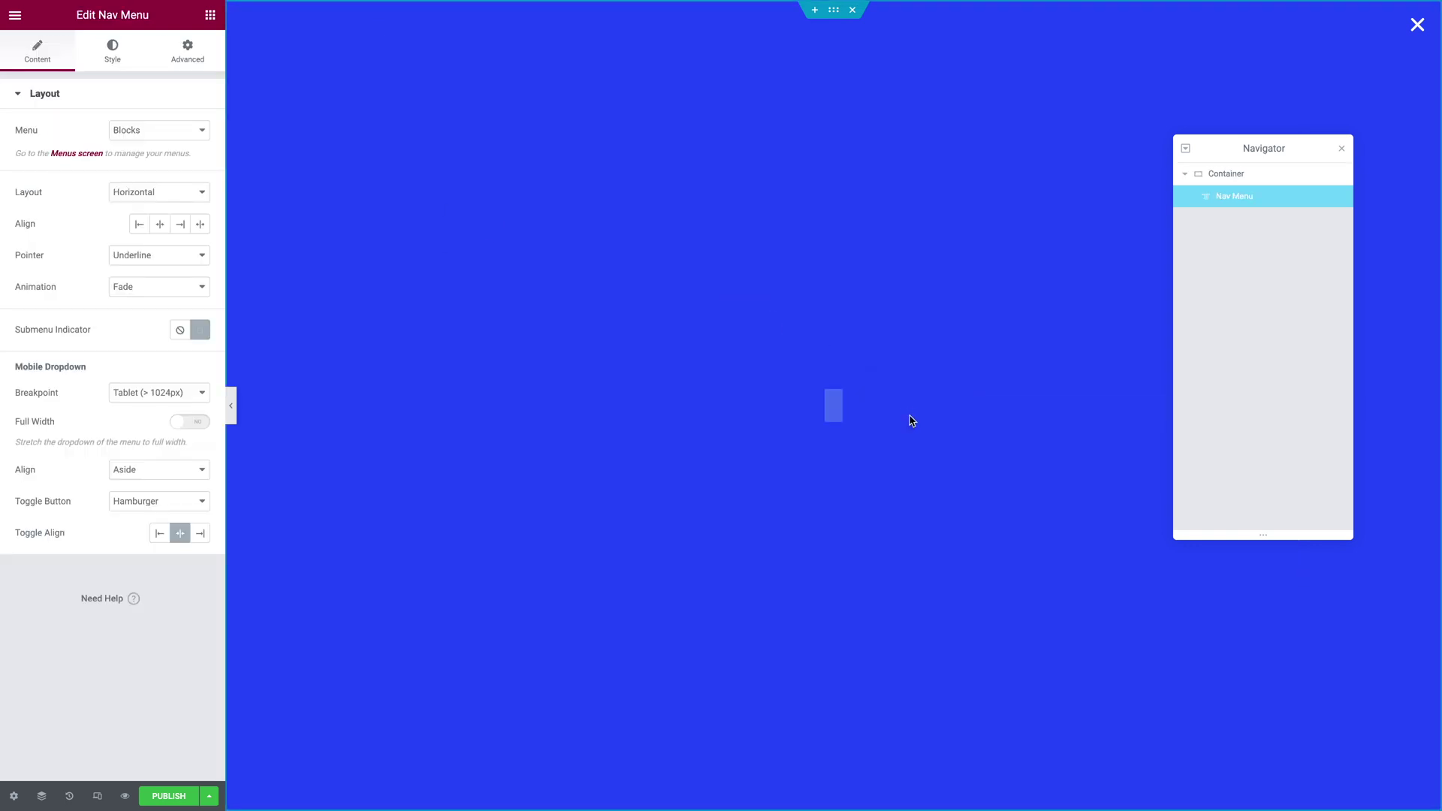
left_click(124, 133)
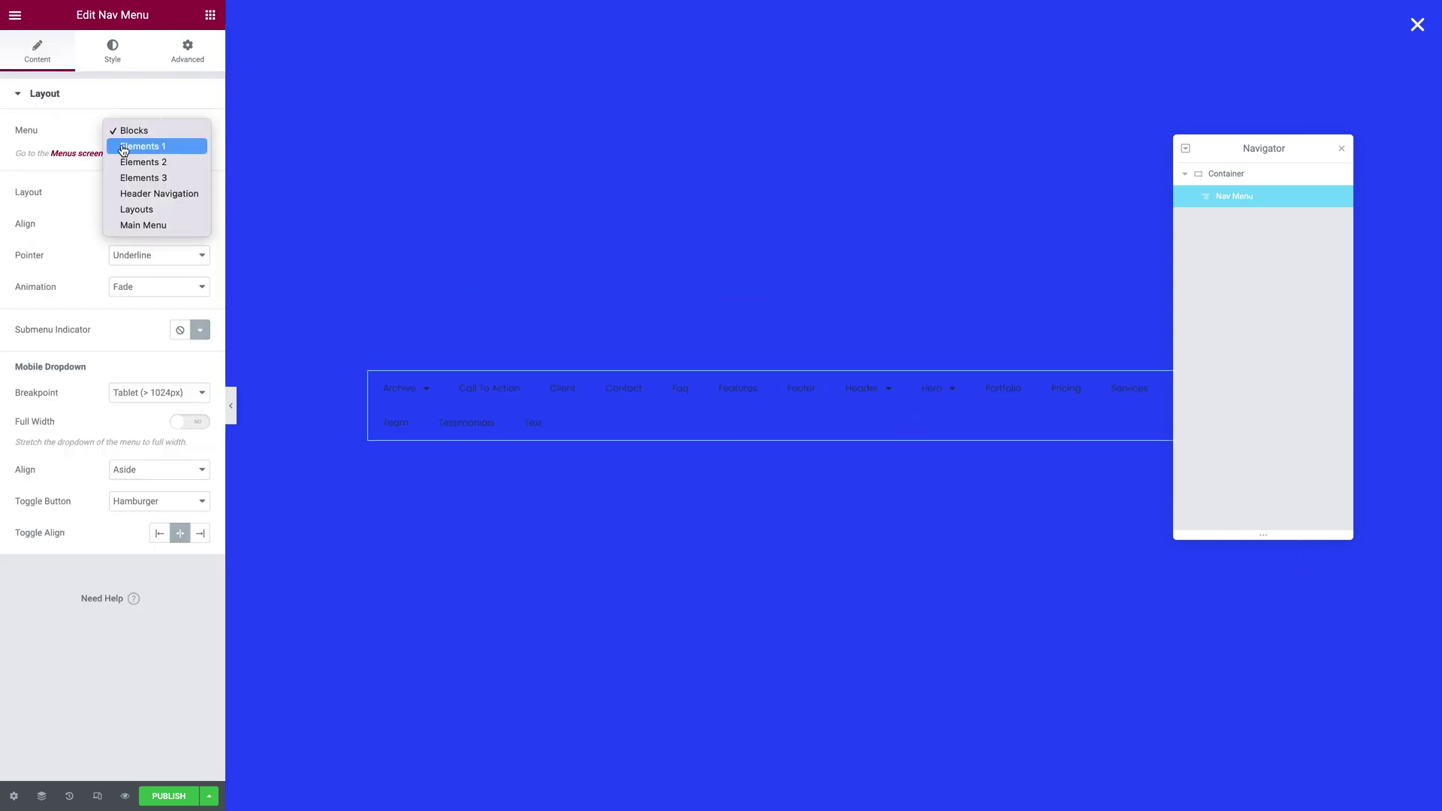
left_click(130, 199)
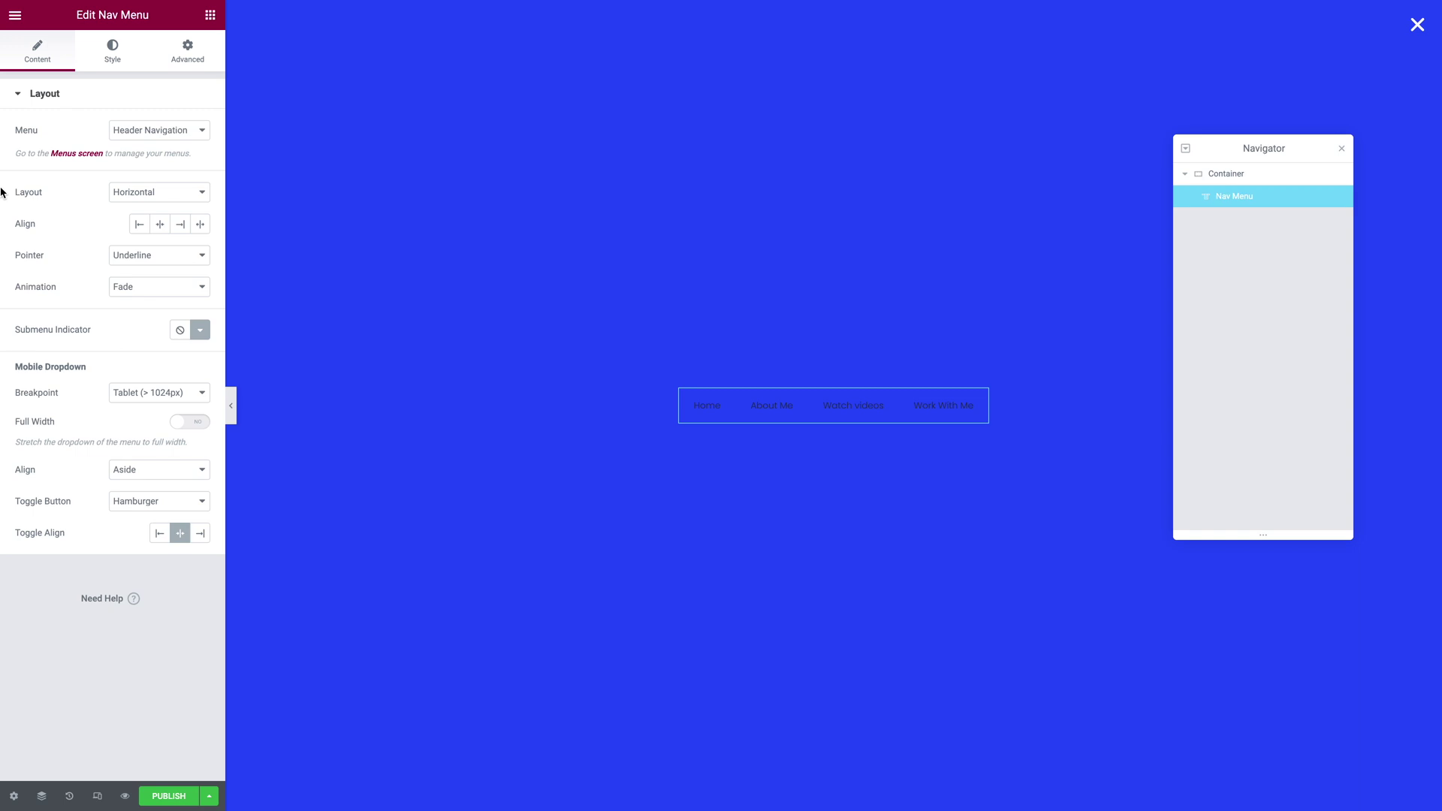
Step: Set the Nav Menu's layout to Dropdown, its alignment to Center and its toggle button to None
left_click(115, 191)
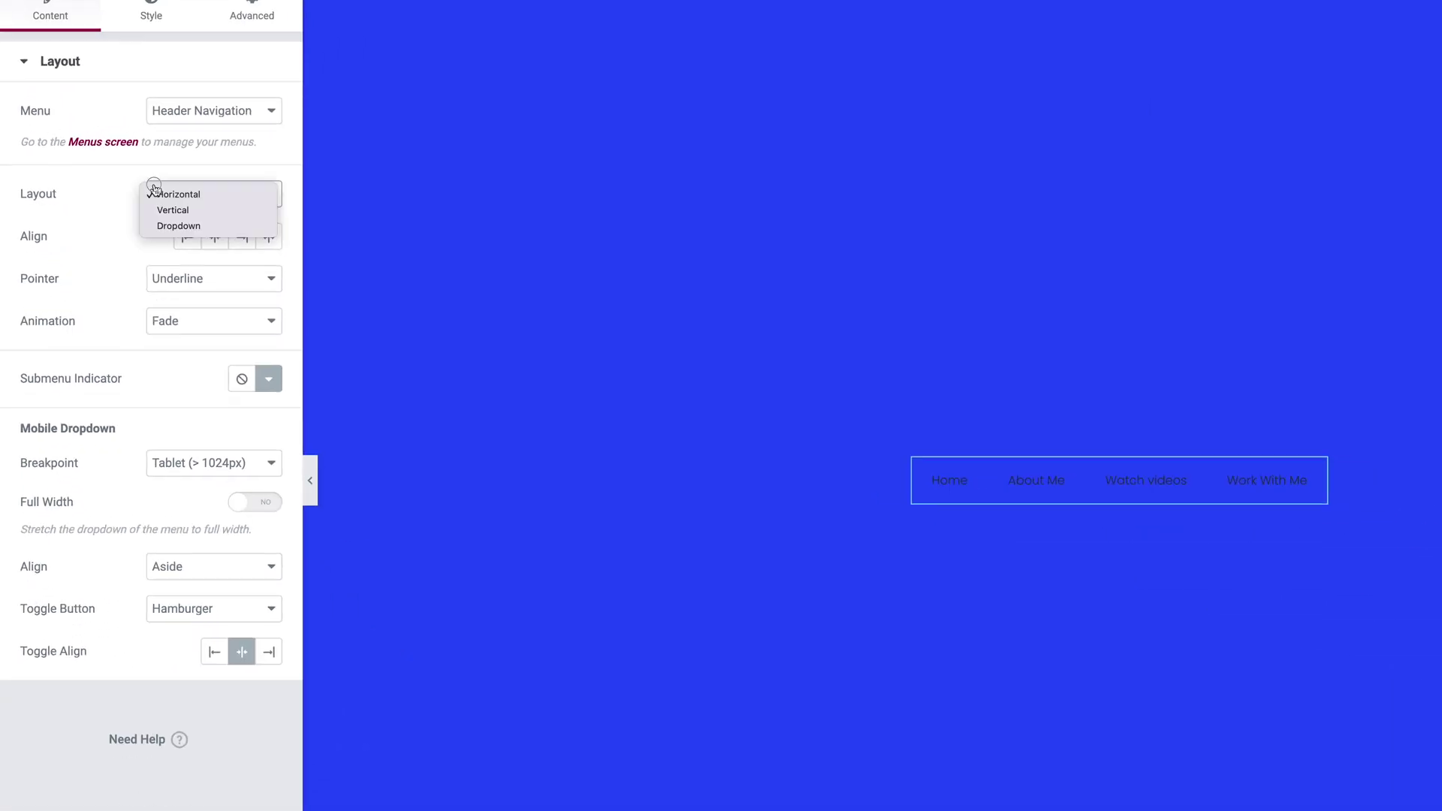
left_click(173, 225)
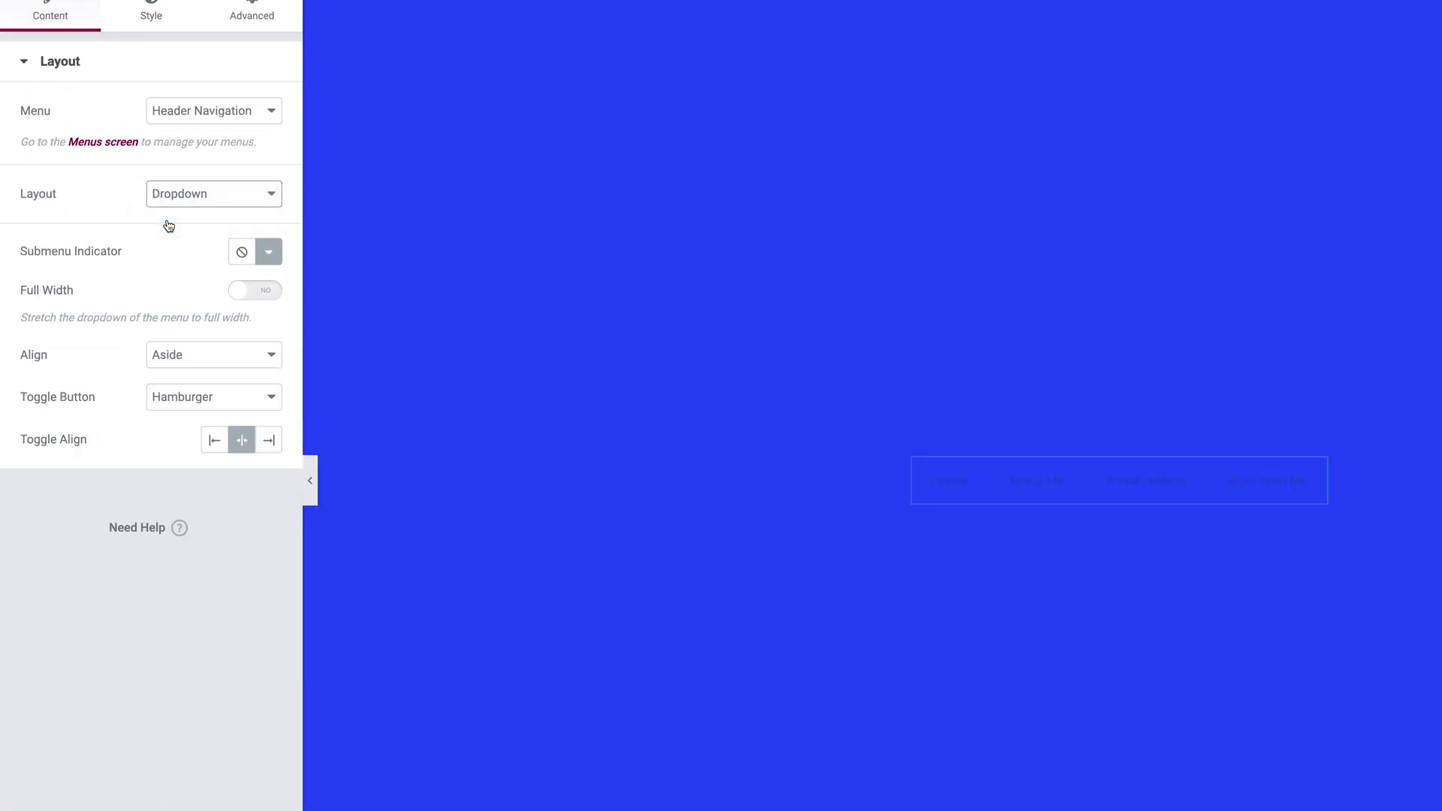
left_click(185, 356)
left_click(172, 372)
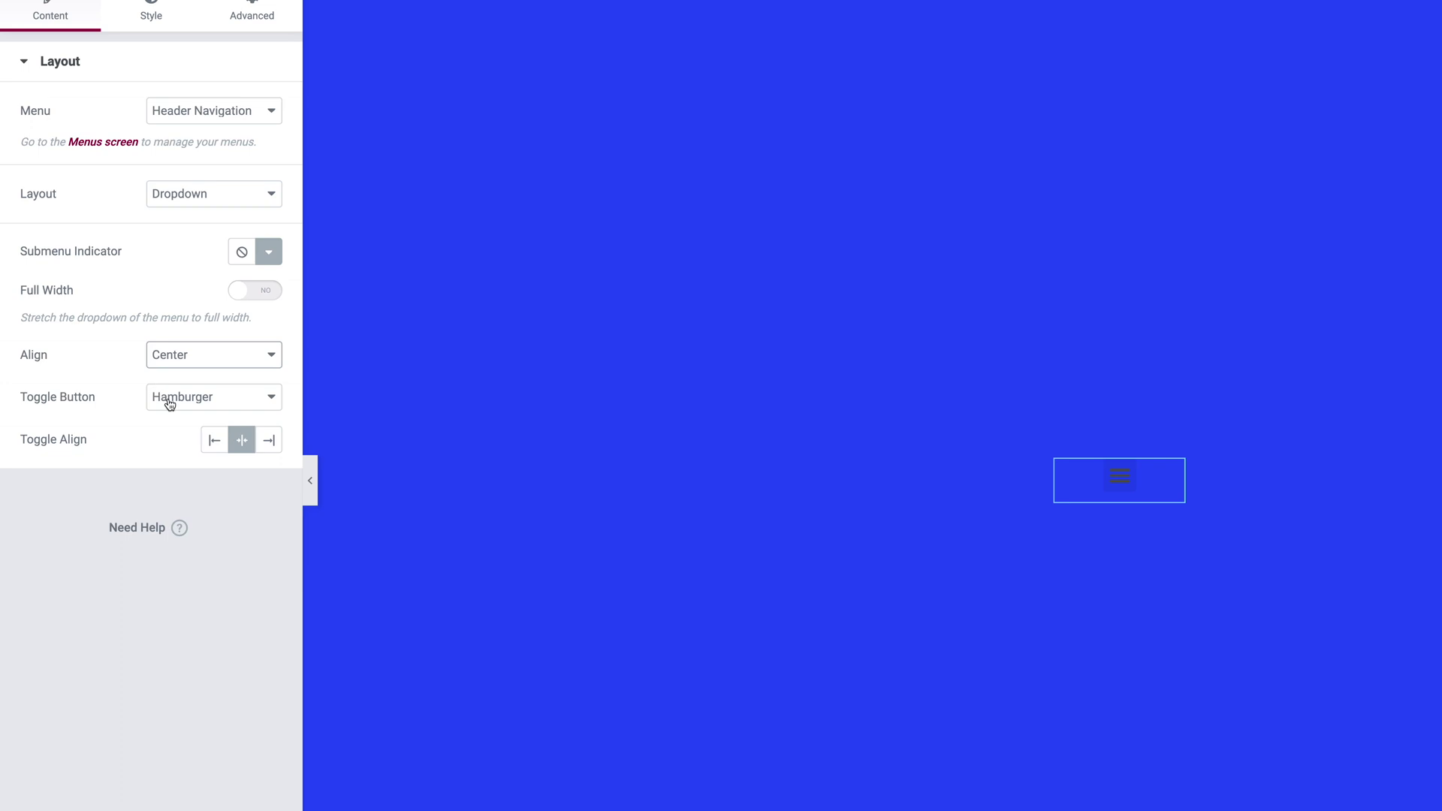
left_click(169, 404)
left_click(164, 380)
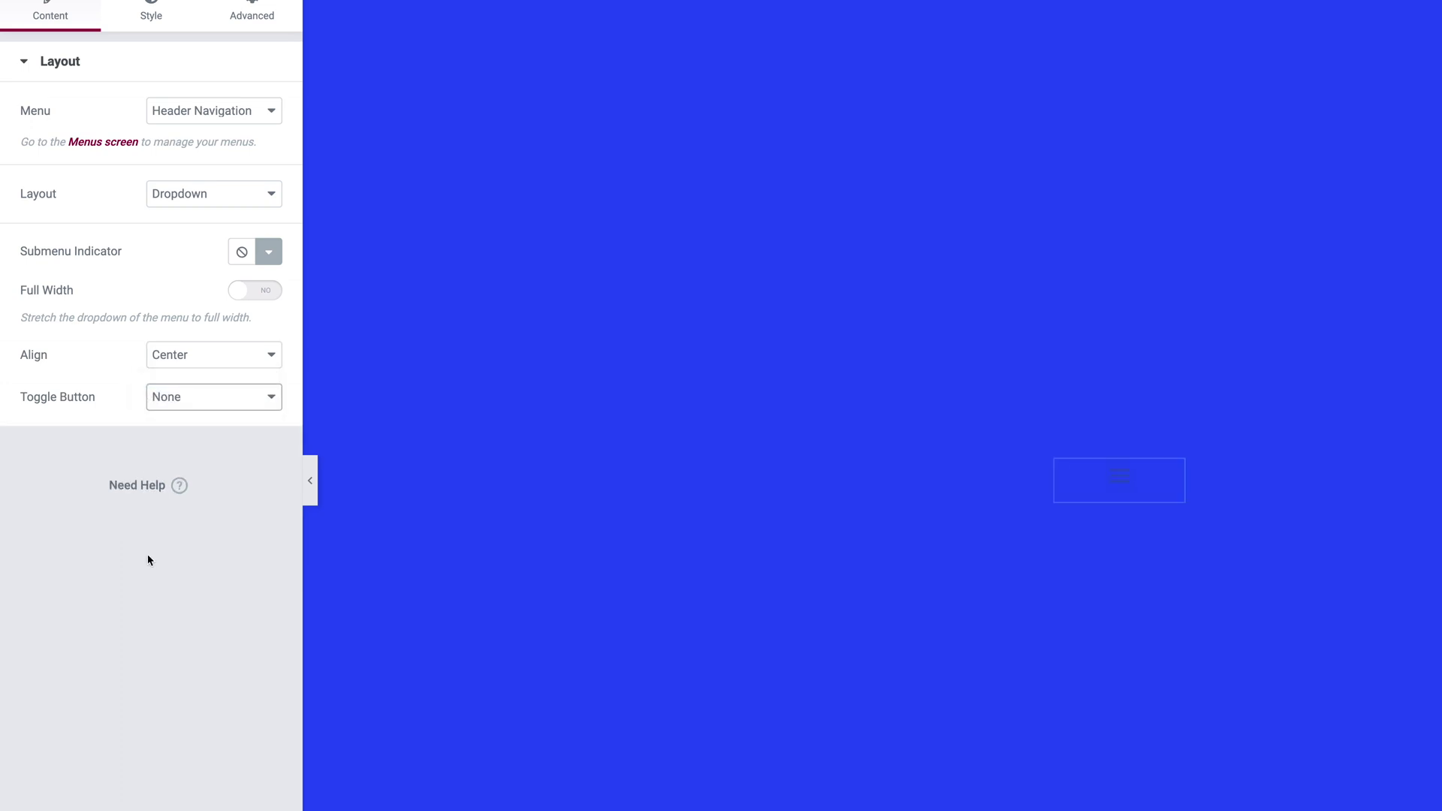
Step: Set the Nav Menu dropdown's text colour to white for the normal state
scroll(148, 557, "up", 1)
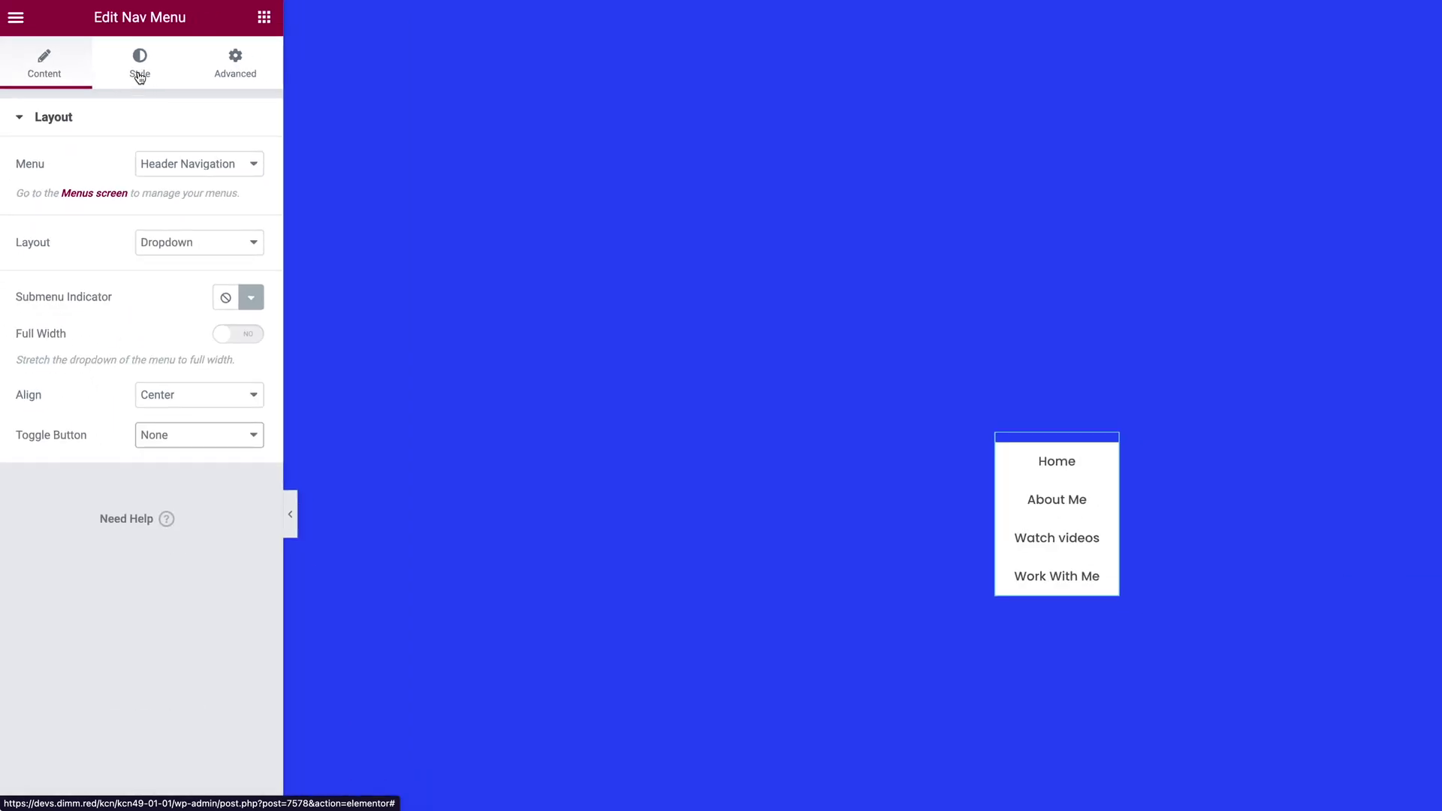
left_click(139, 72)
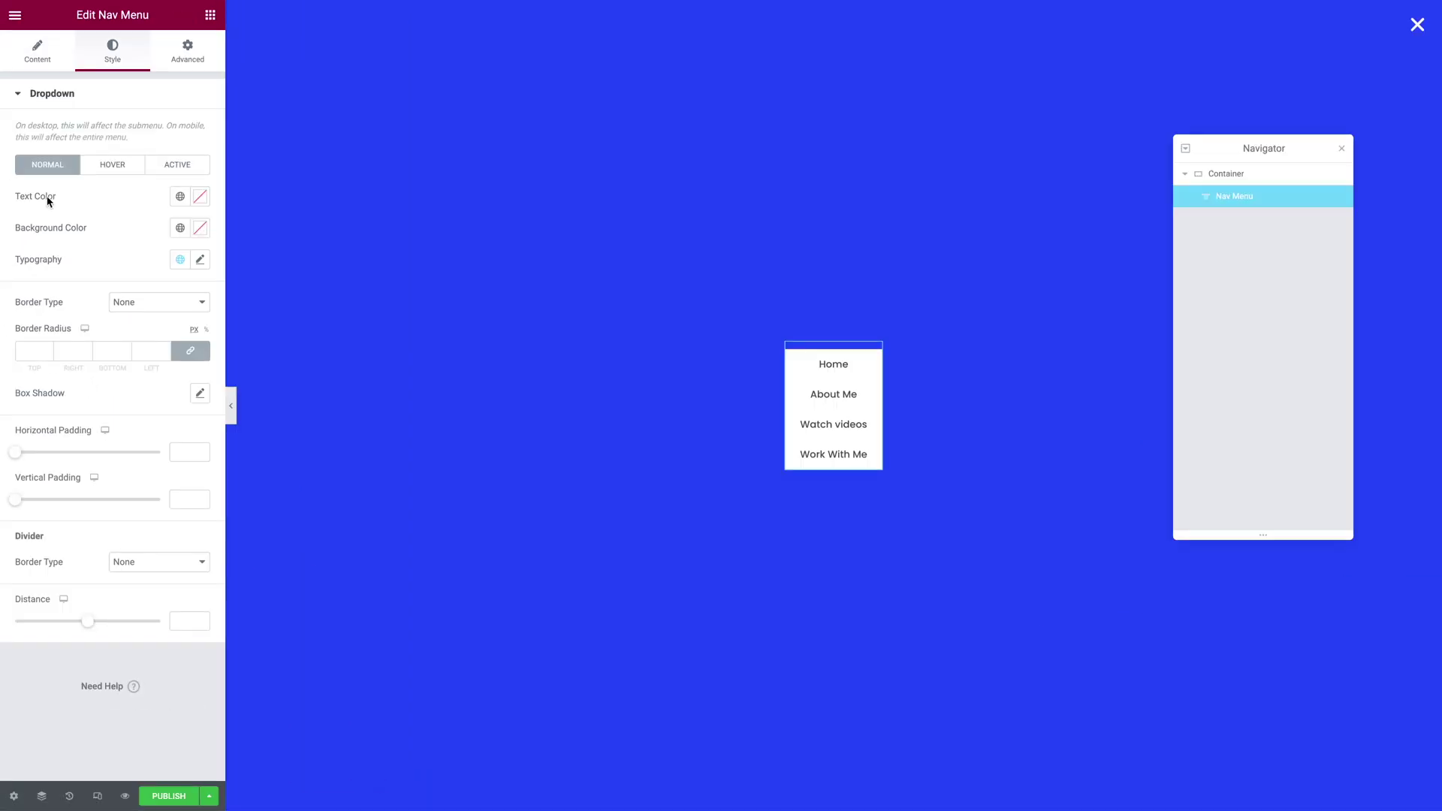
left_click(200, 196)
left_click_drag(119, 280, 8, 244)
left_click(130, 208)
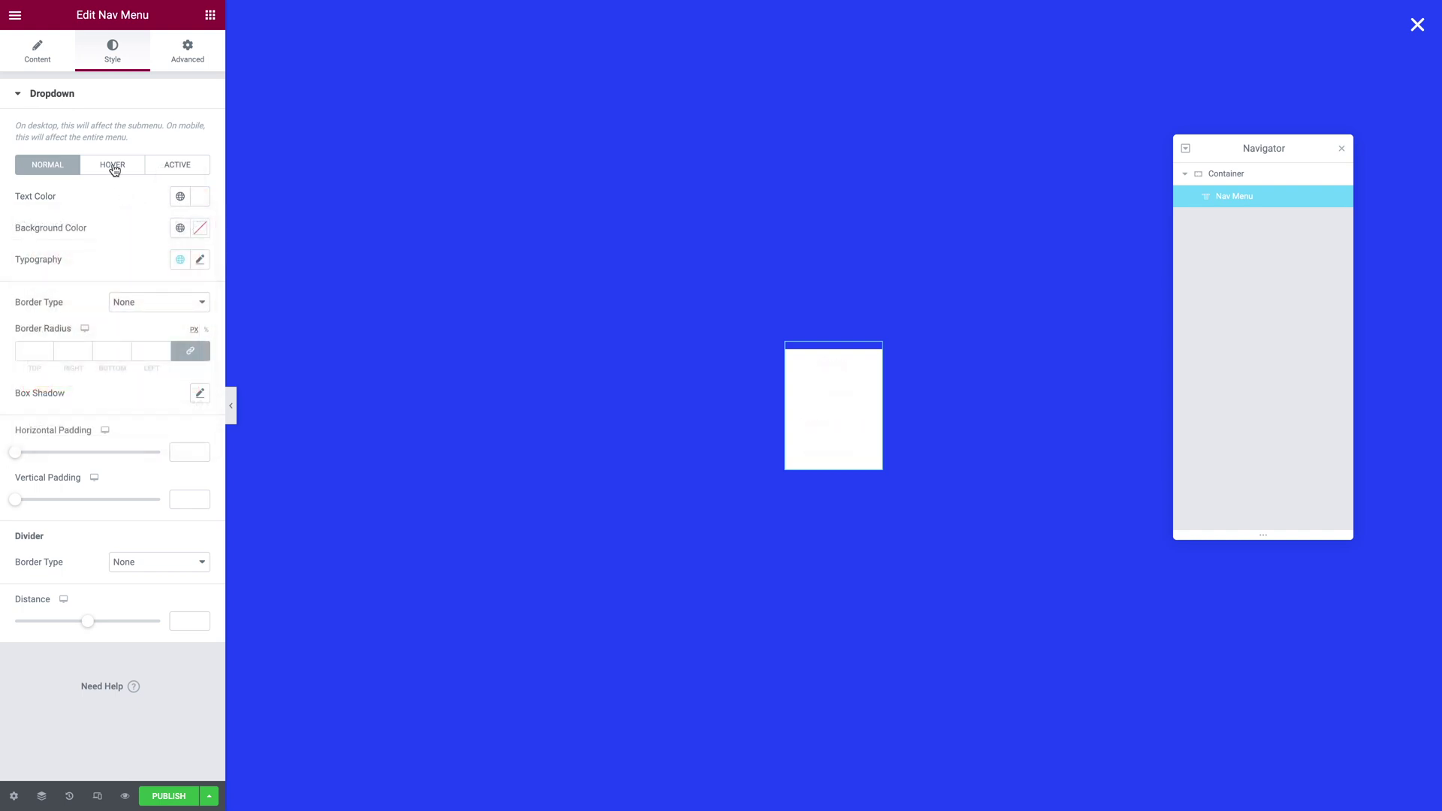
Step: Set the dropdown's hover text colour to the global Secondary colour
left_click(113, 165)
left_click(180, 196)
left_click(68, 319)
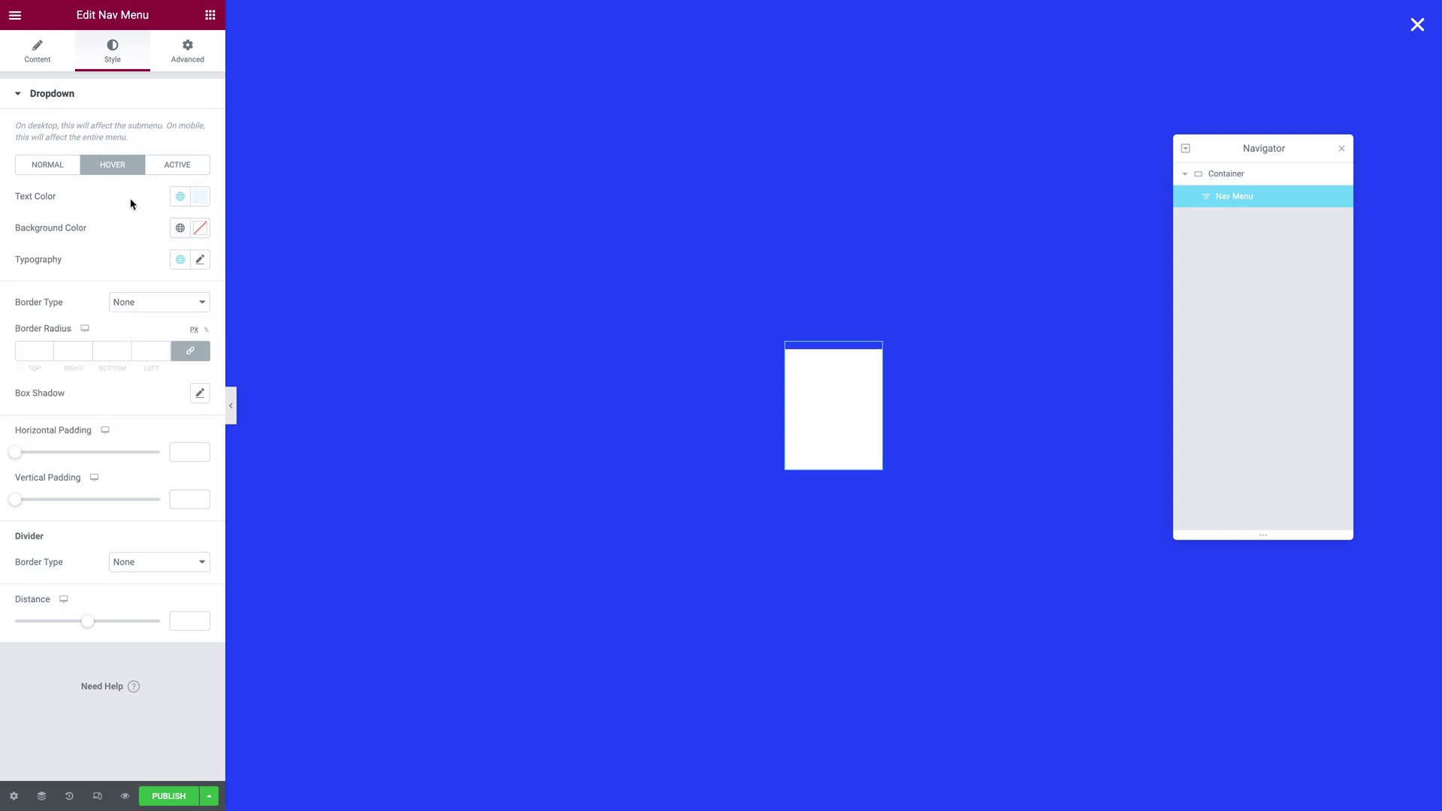
Step: Set the Nav Menu dropdown's text colour for the active state to the global Secondary colour
left_click(176, 167)
left_click(181, 196)
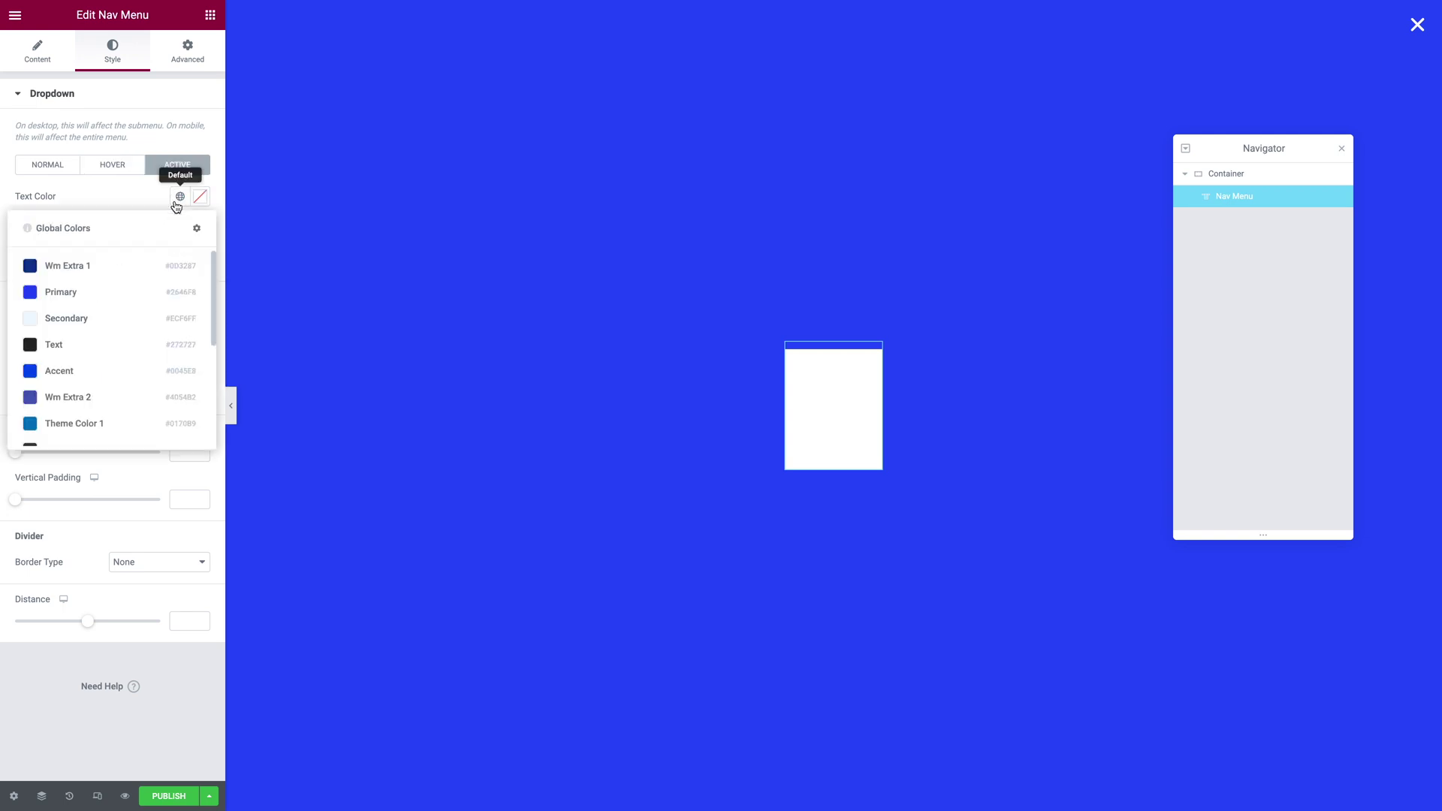
left_click(72, 316)
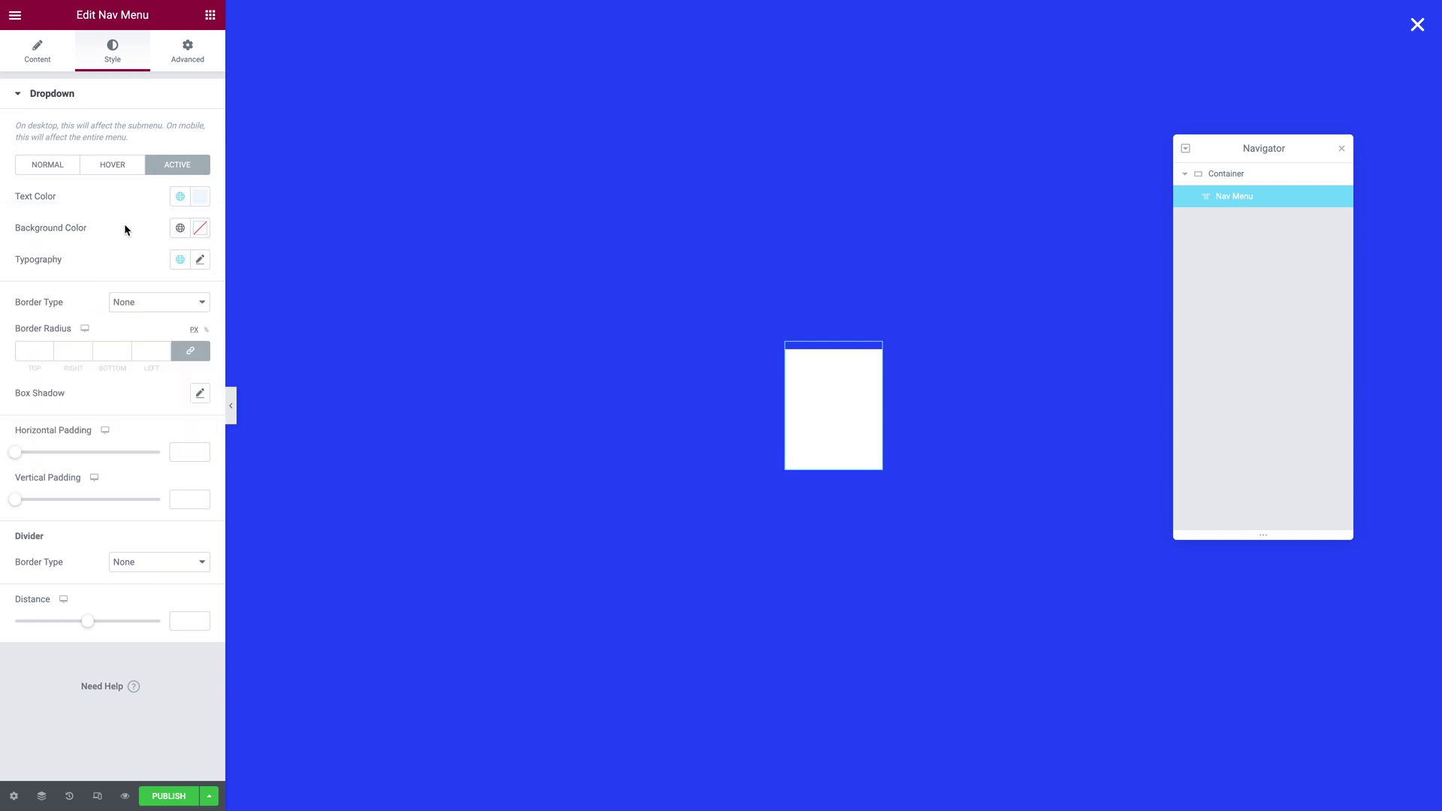
Step: Make the dropdown's background colour fully transparent for the normal state
left_click(40, 167)
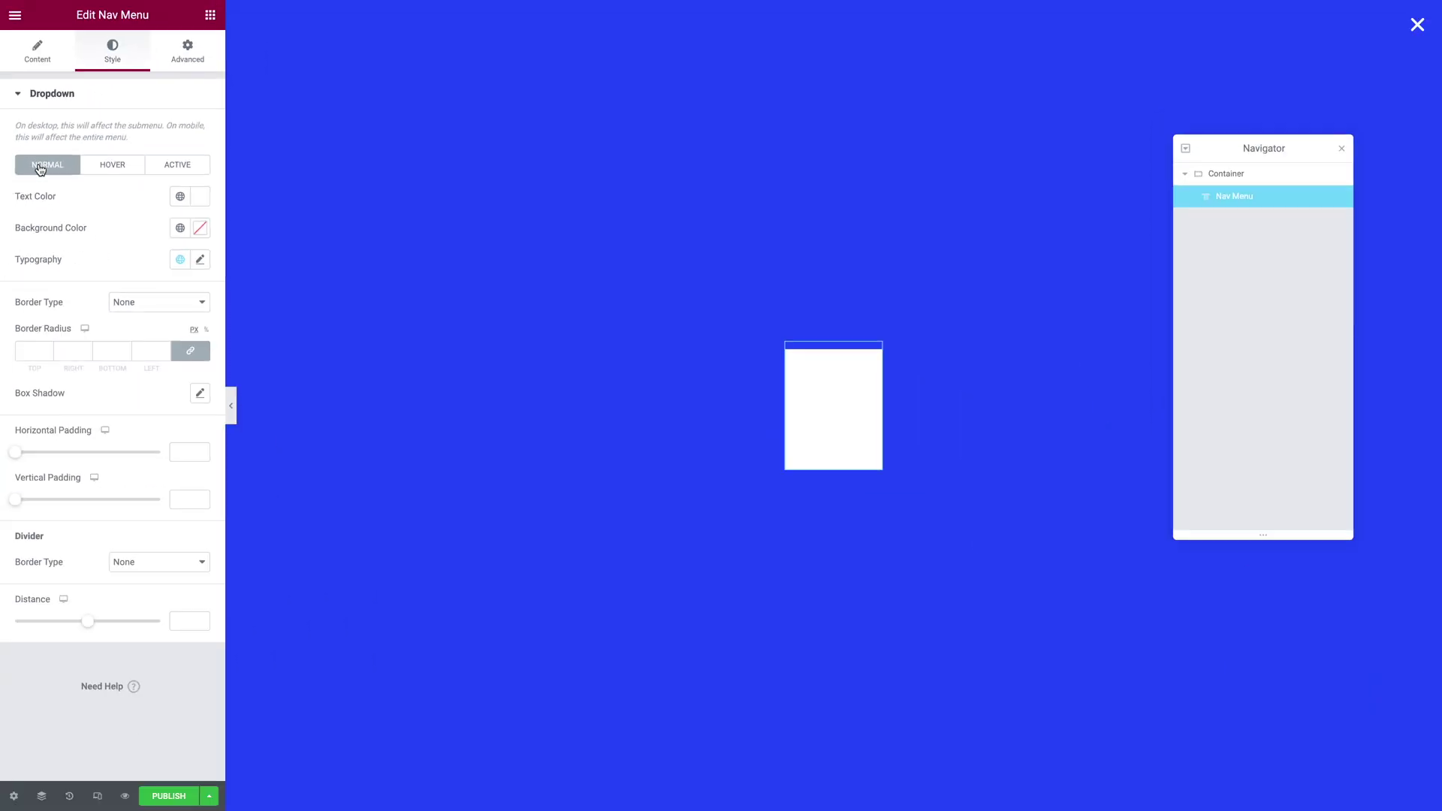
left_click(203, 230)
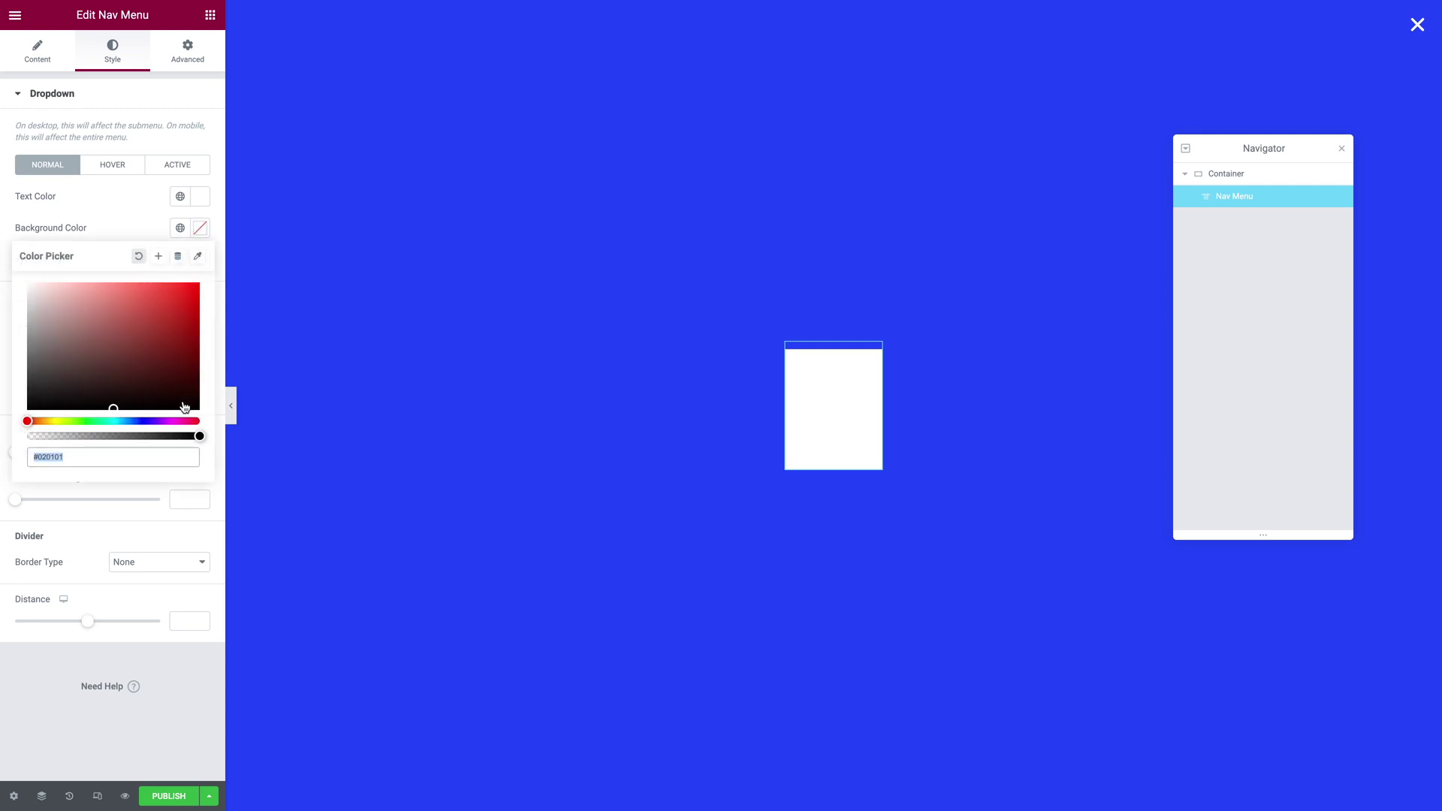
left_click_drag(200, 436, 4, 442)
left_click(160, 193)
Step: Make the dropdown's background colour fully transparent for both the hover and active states
left_click(113, 165)
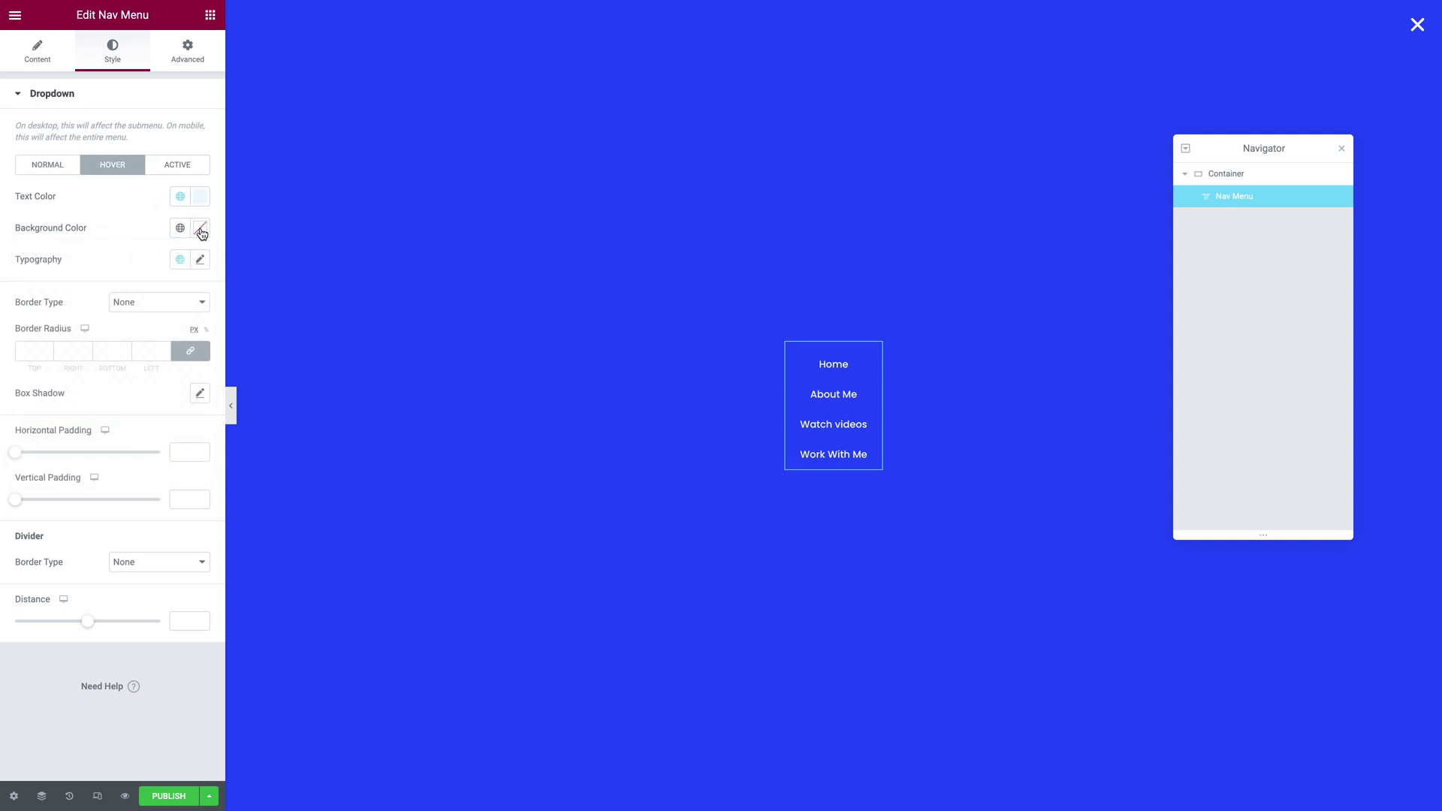
left_click(201, 229)
left_click_drag(201, 437, 9, 453)
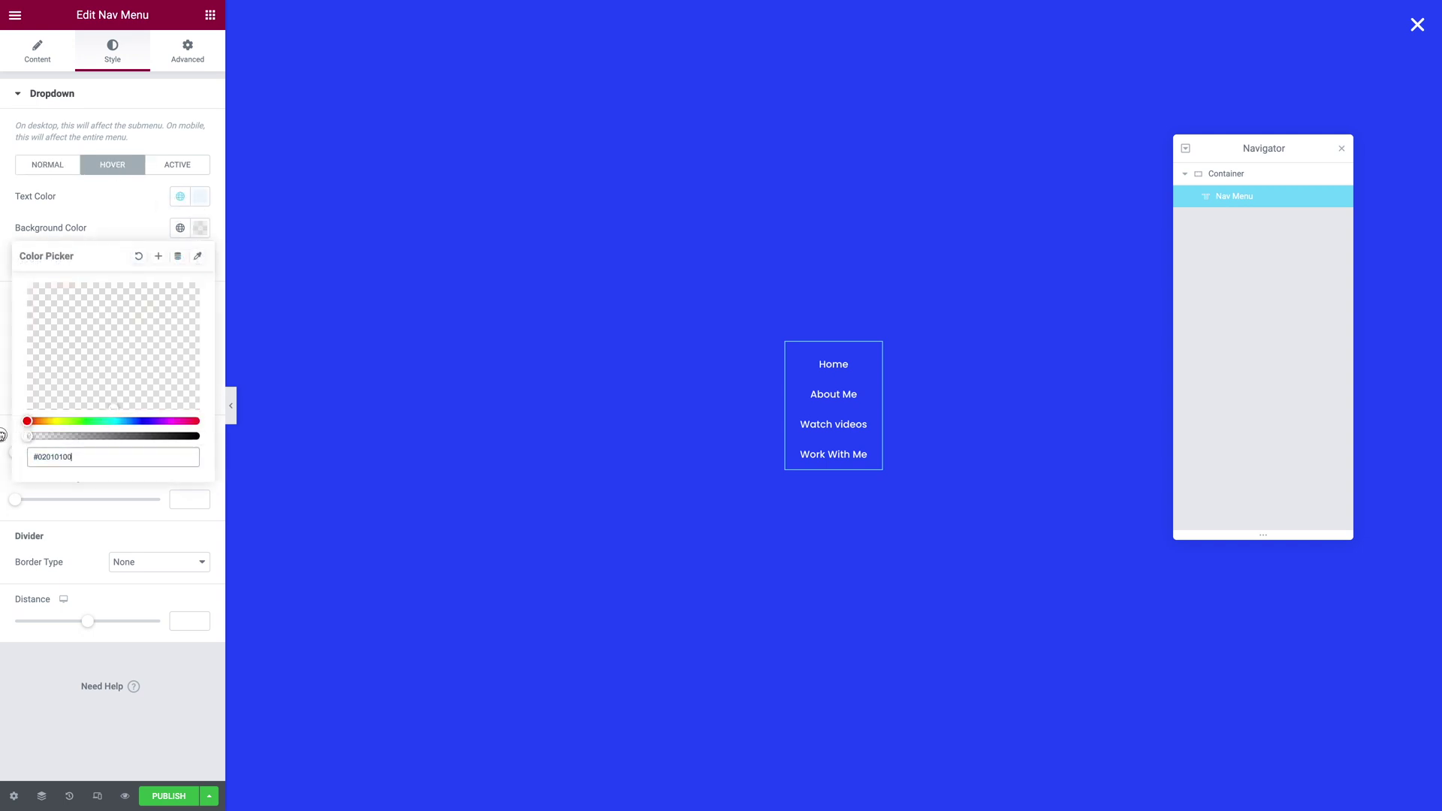
left_click(177, 165)
left_click(201, 227)
left_click_drag(201, 434, 11, 439)
Step: Set the dropdown typography's desktop font size to 100 px in the normal state
left_click(45, 167)
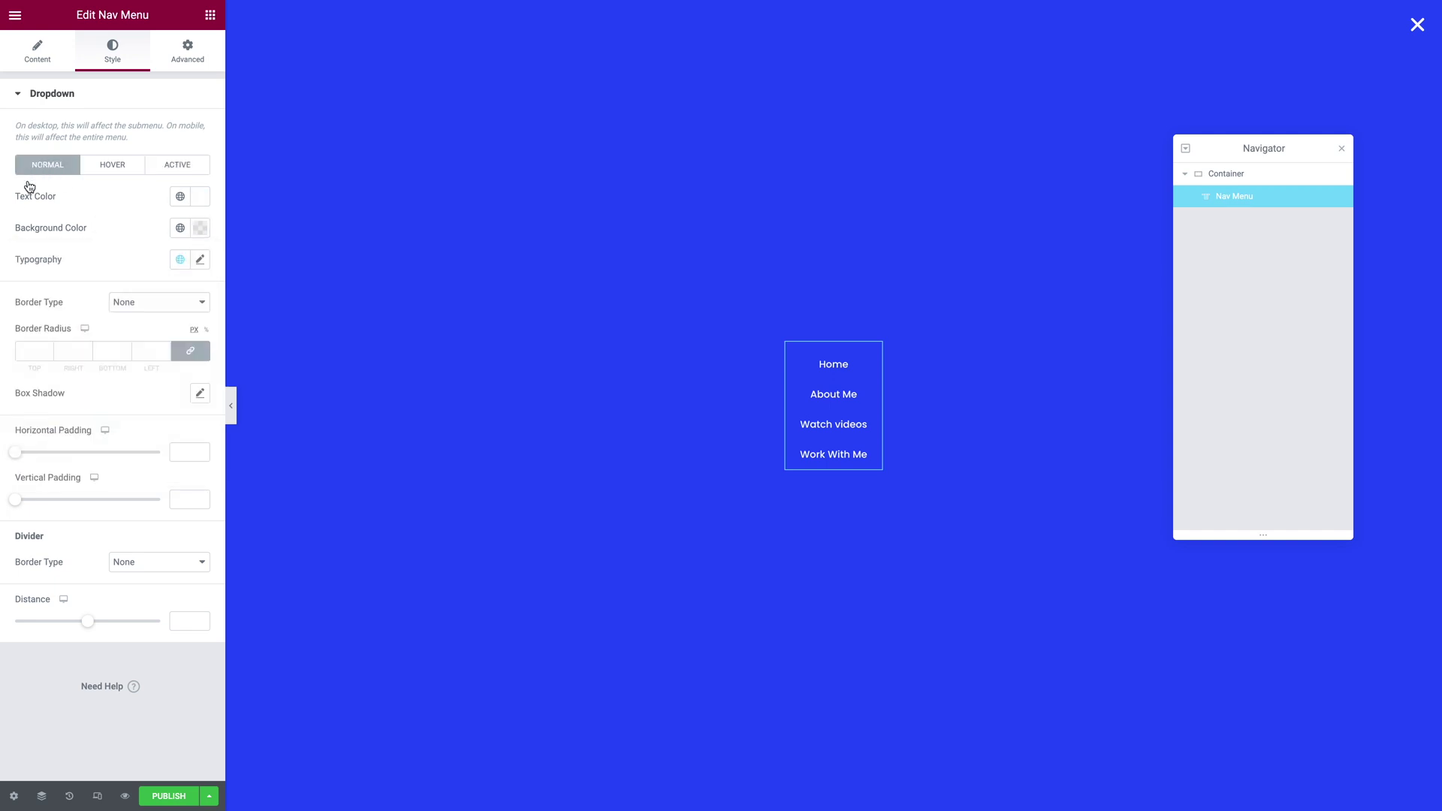
left_click(199, 259)
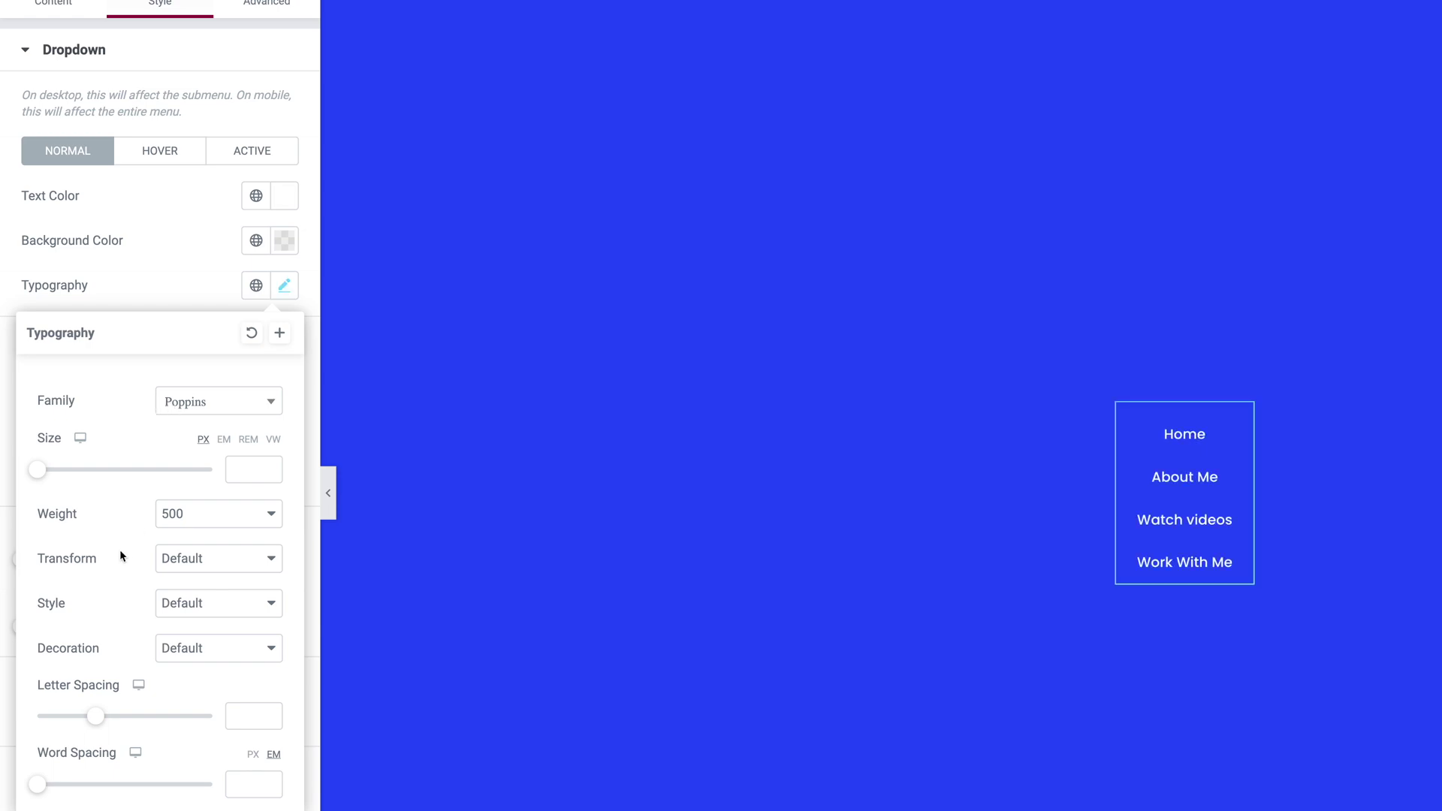
left_click(240, 469)
type("100")
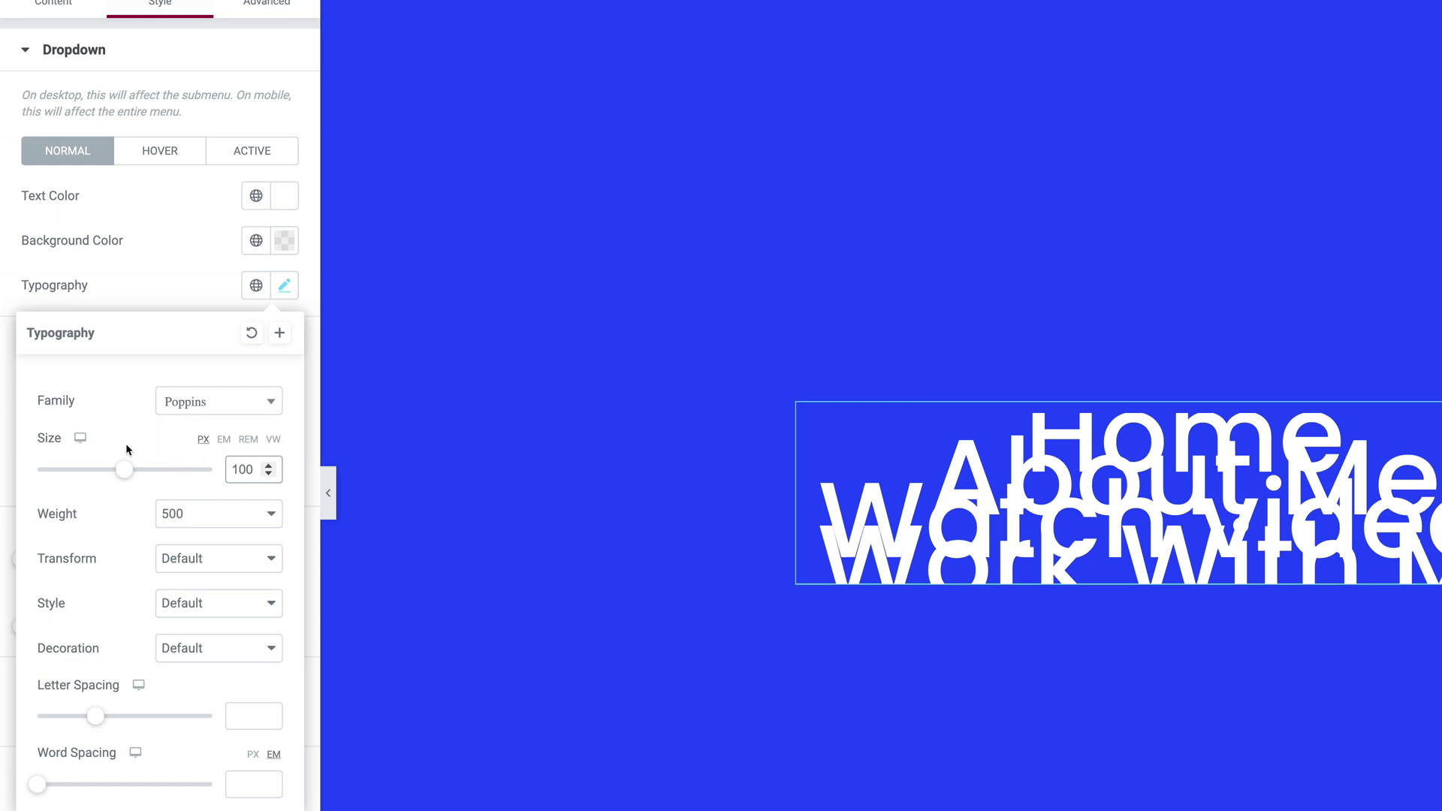
Step: Set the dropdown's font size to 80 px for tablet and 40 px for mobile
left_click(81, 440)
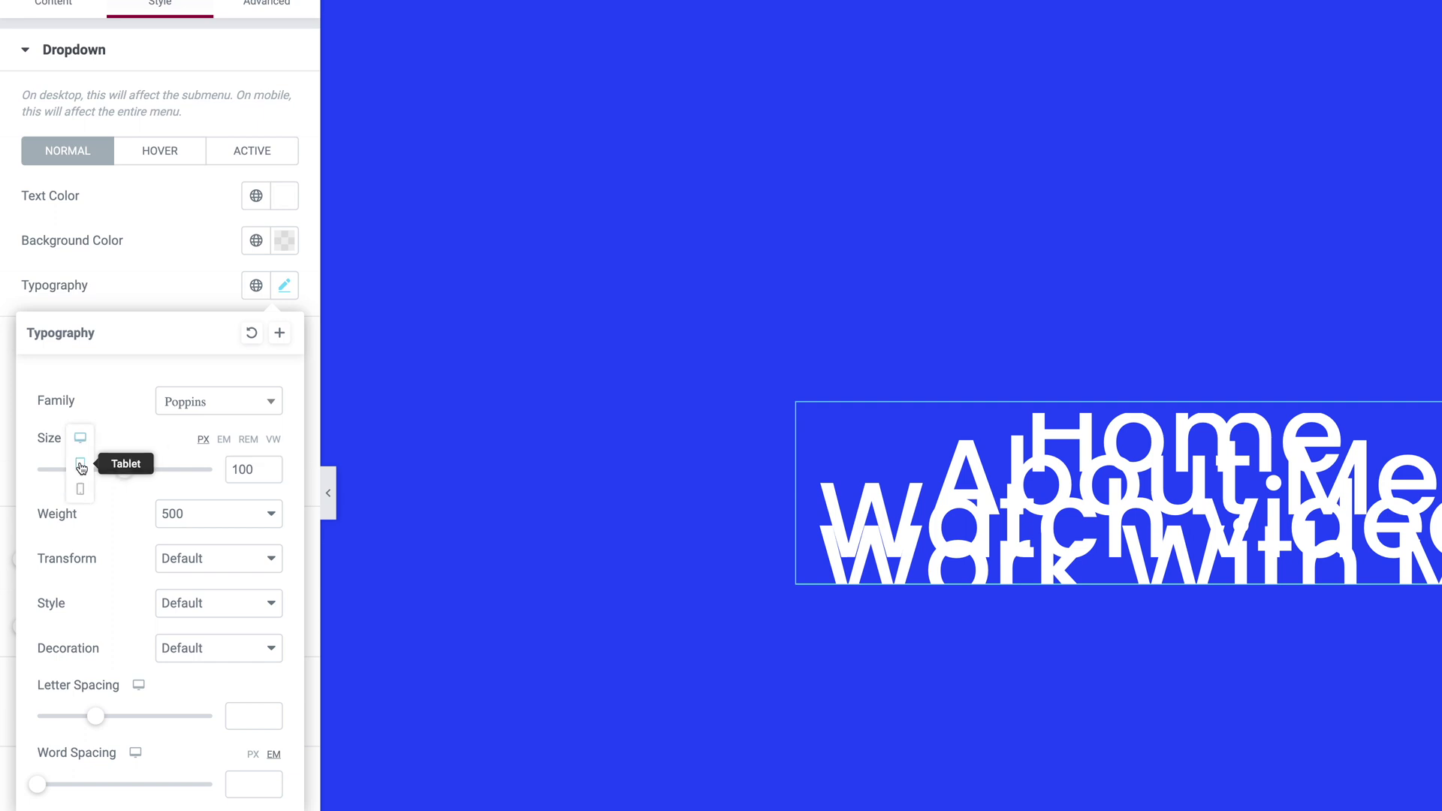
left_click(82, 467)
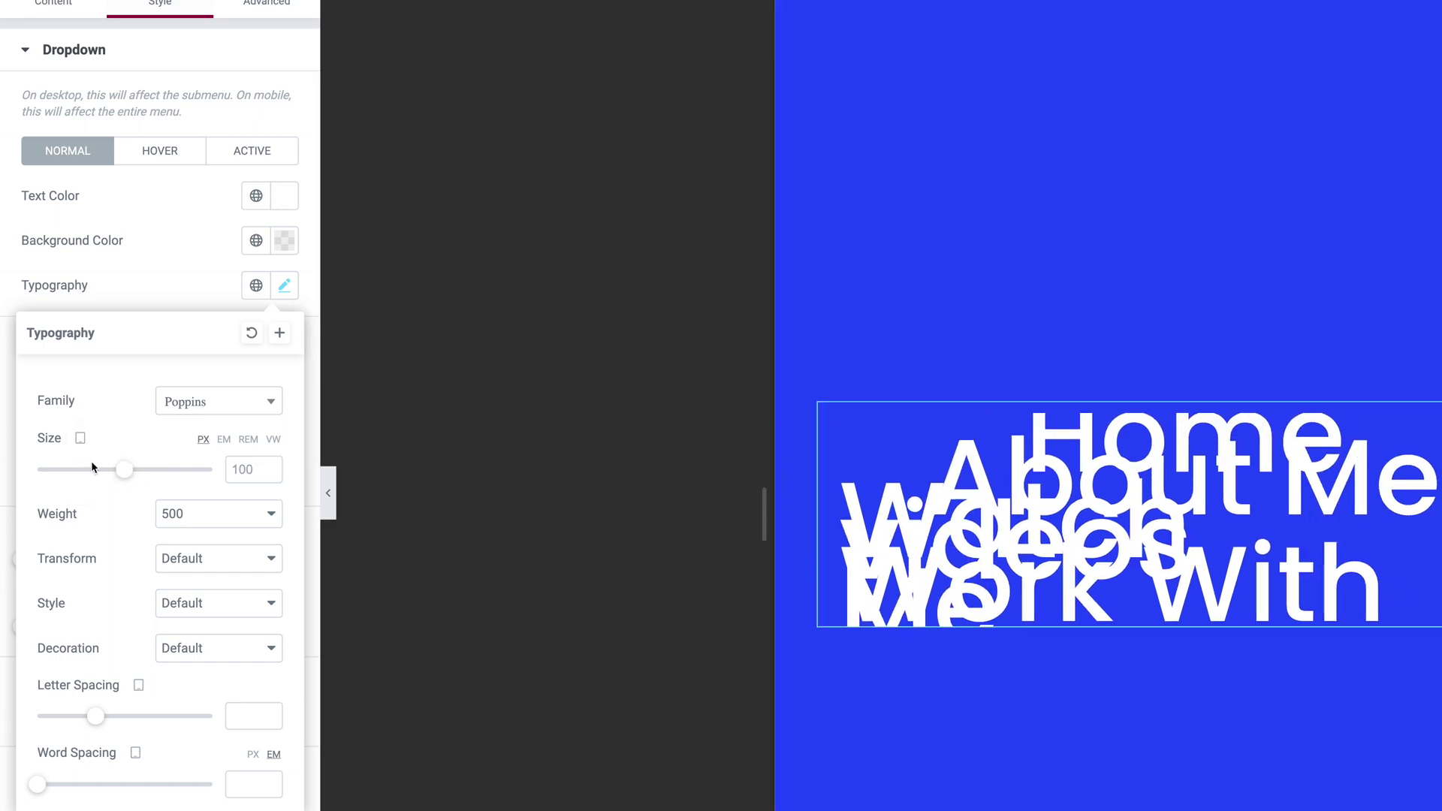
left_click(237, 468)
type("80")
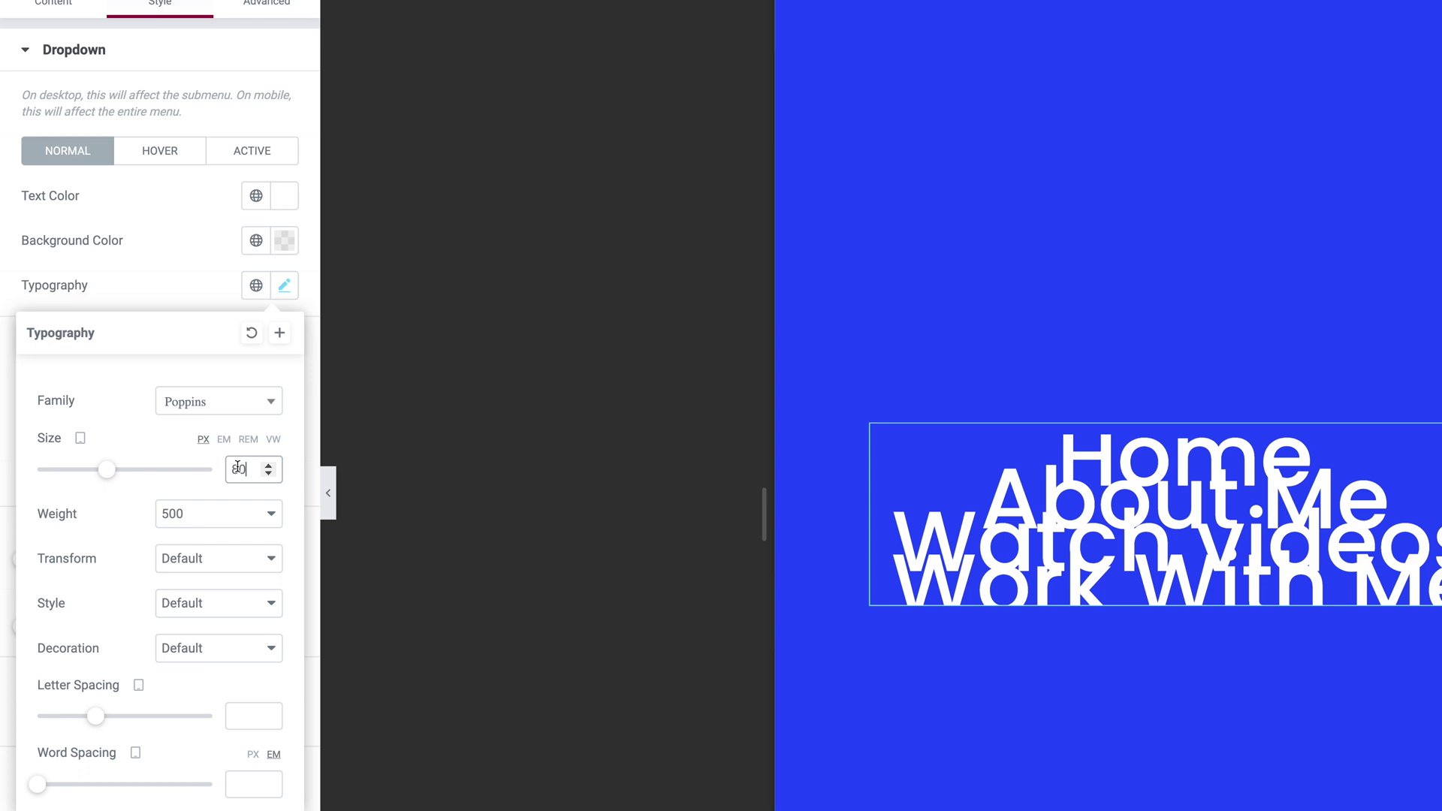
left_click(81, 438)
left_click(80, 467)
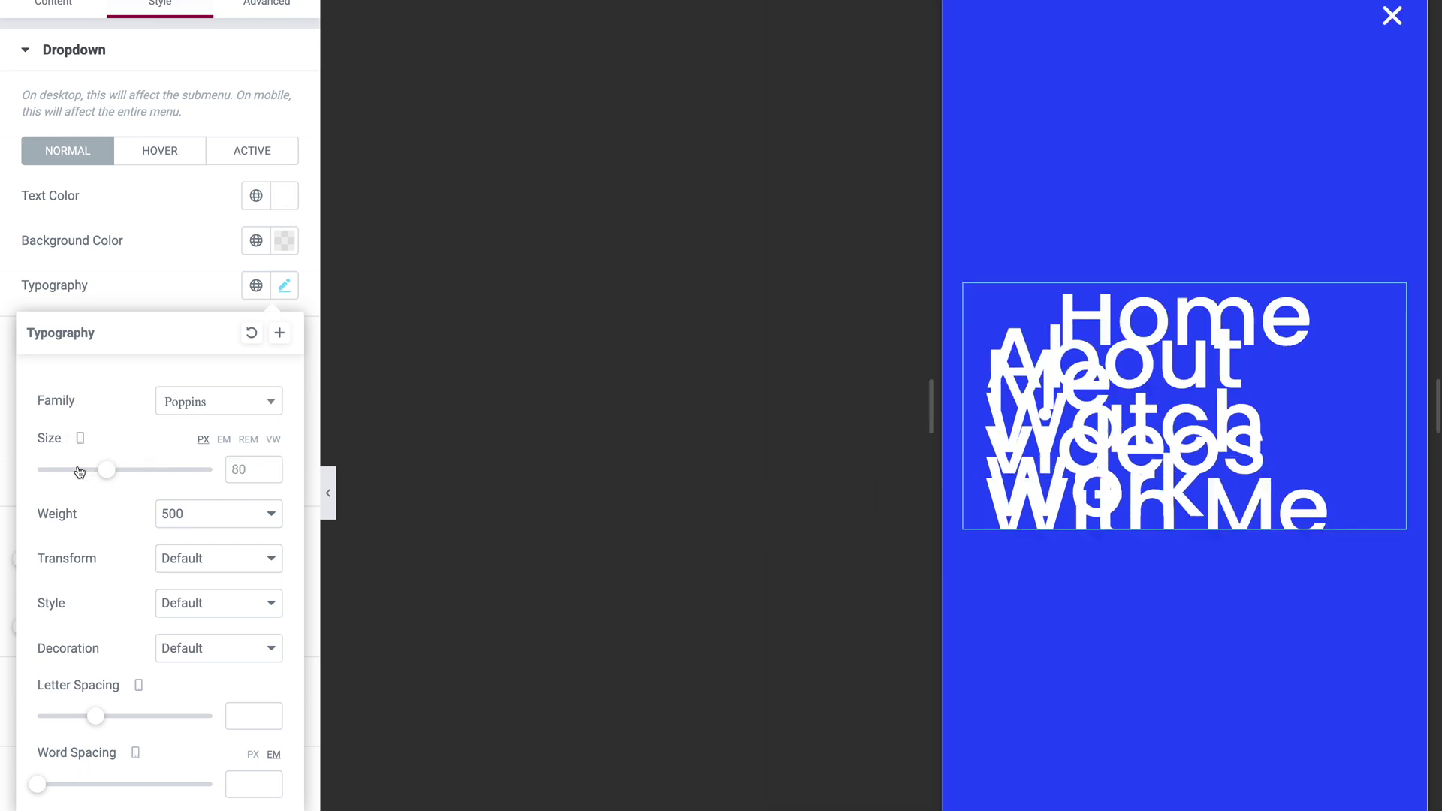
left_click(237, 467)
type("40")
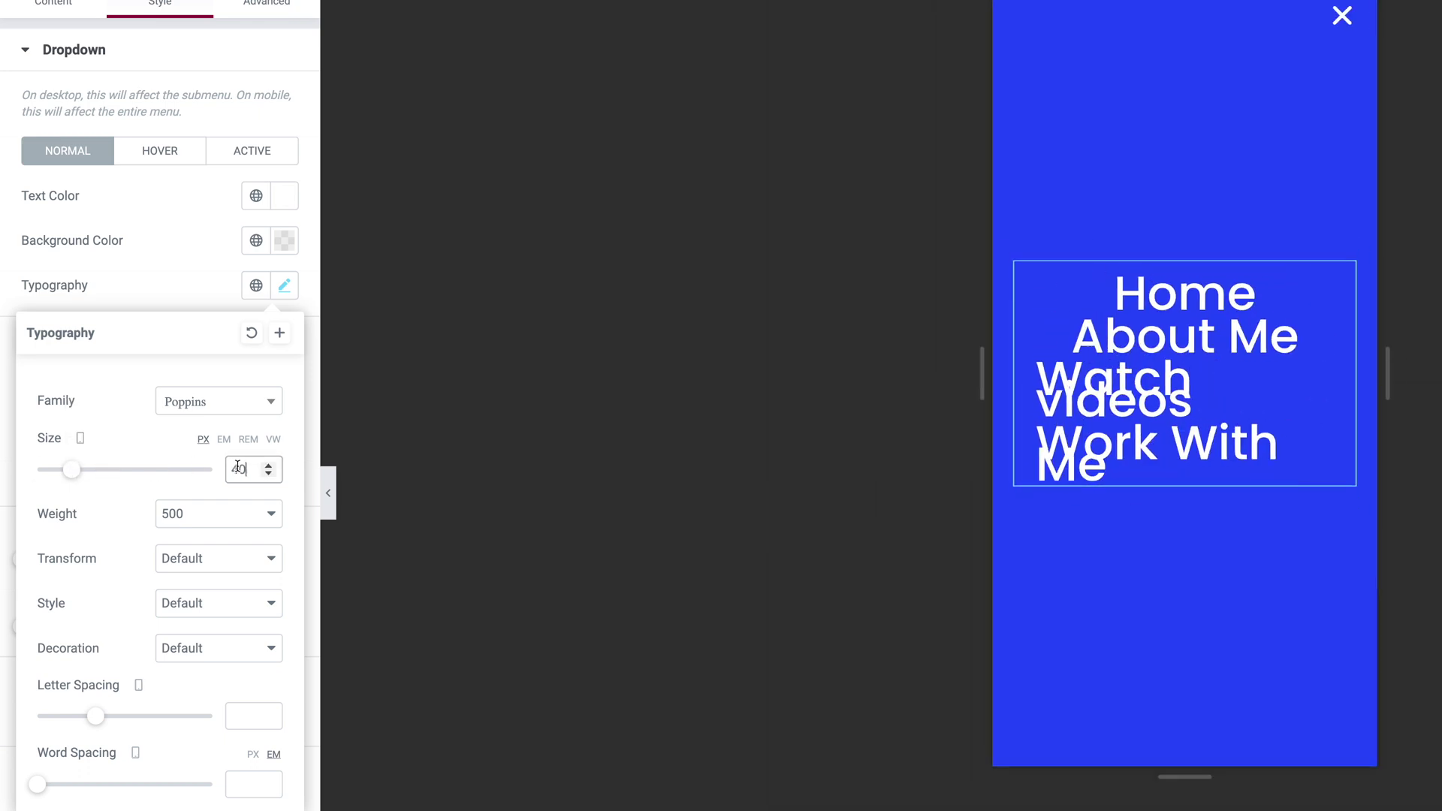
Step: Return to the desktop view and set the dropdown's vertical padding to 50
left_click(81, 438)
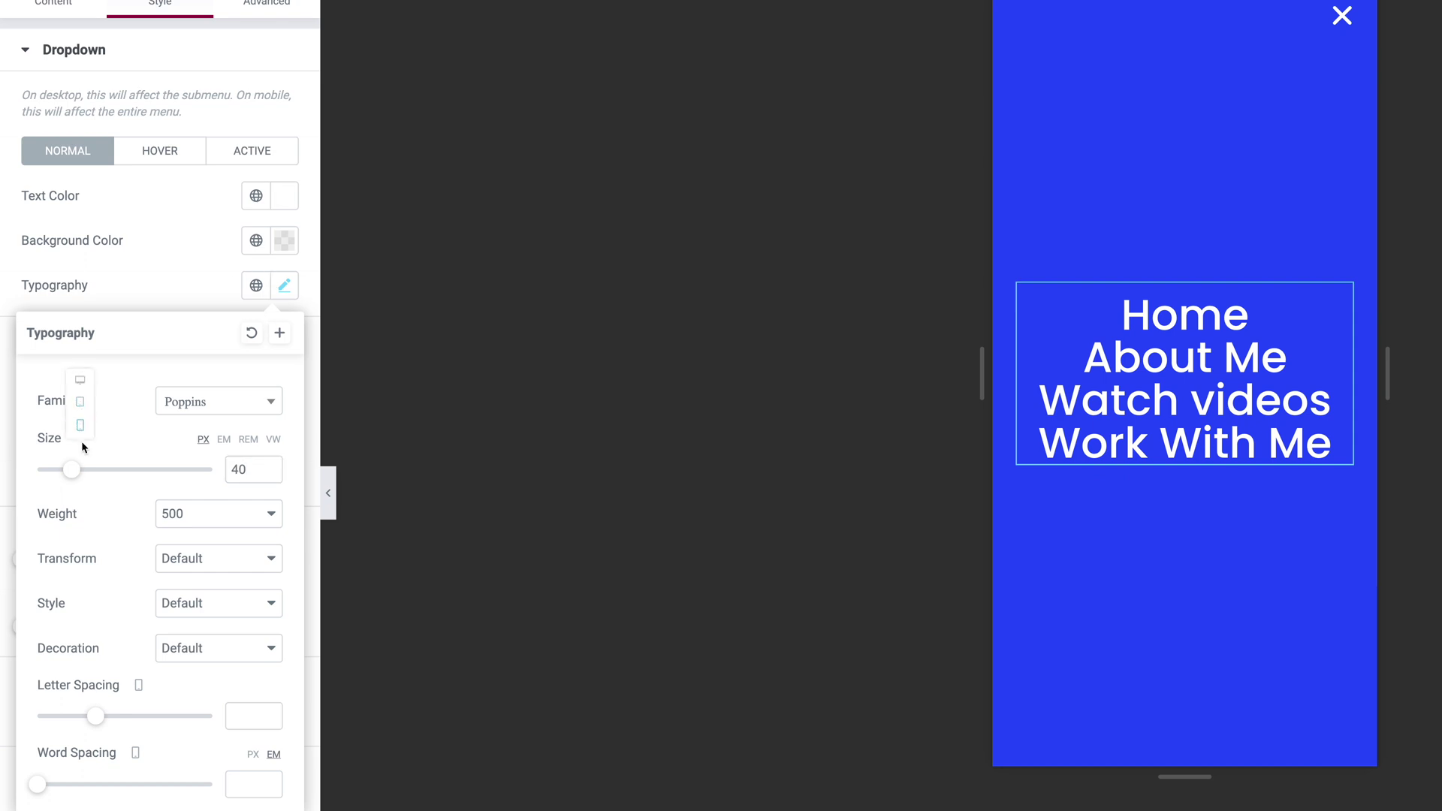
left_click(81, 388)
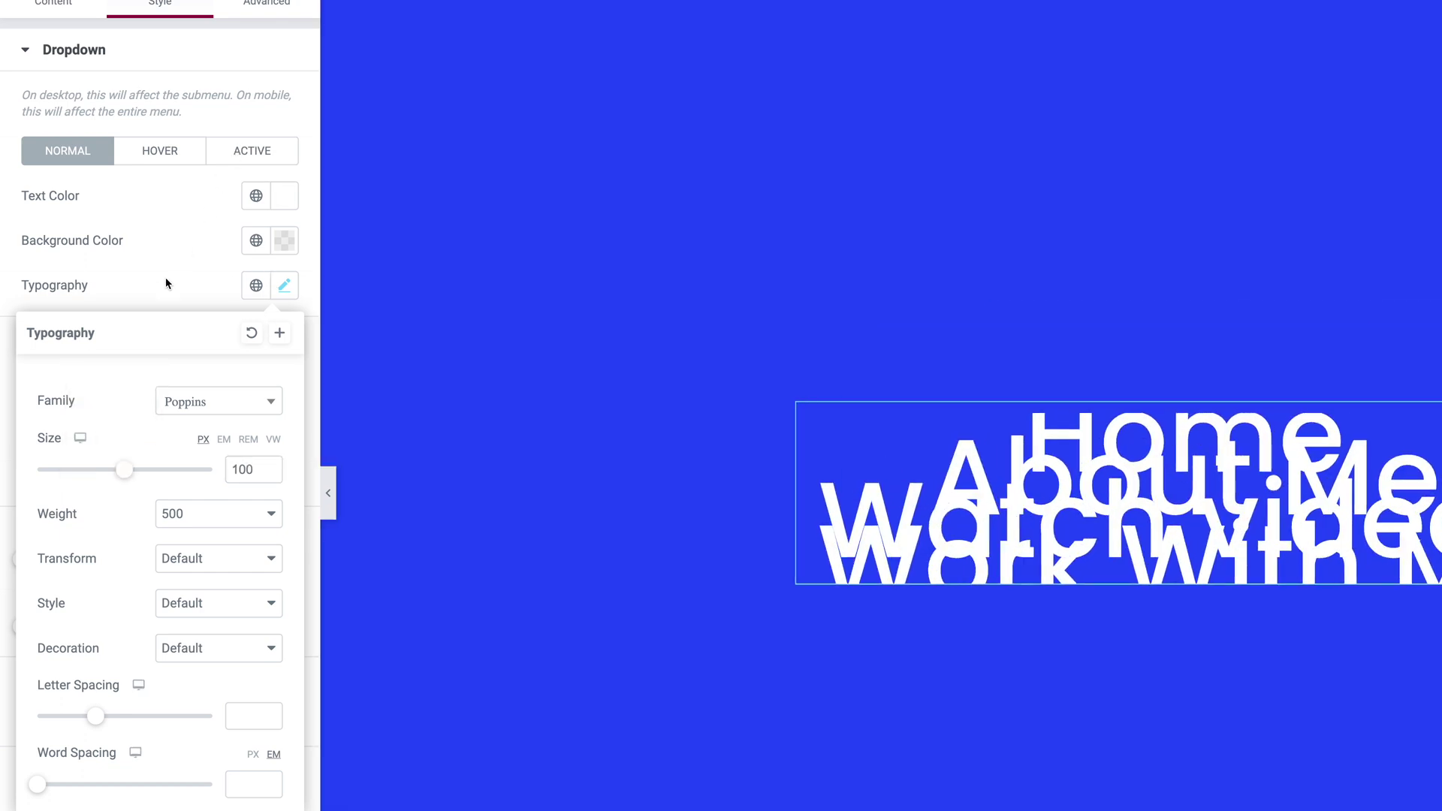
left_click(172, 274)
scroll(163, 280, "down", 3)
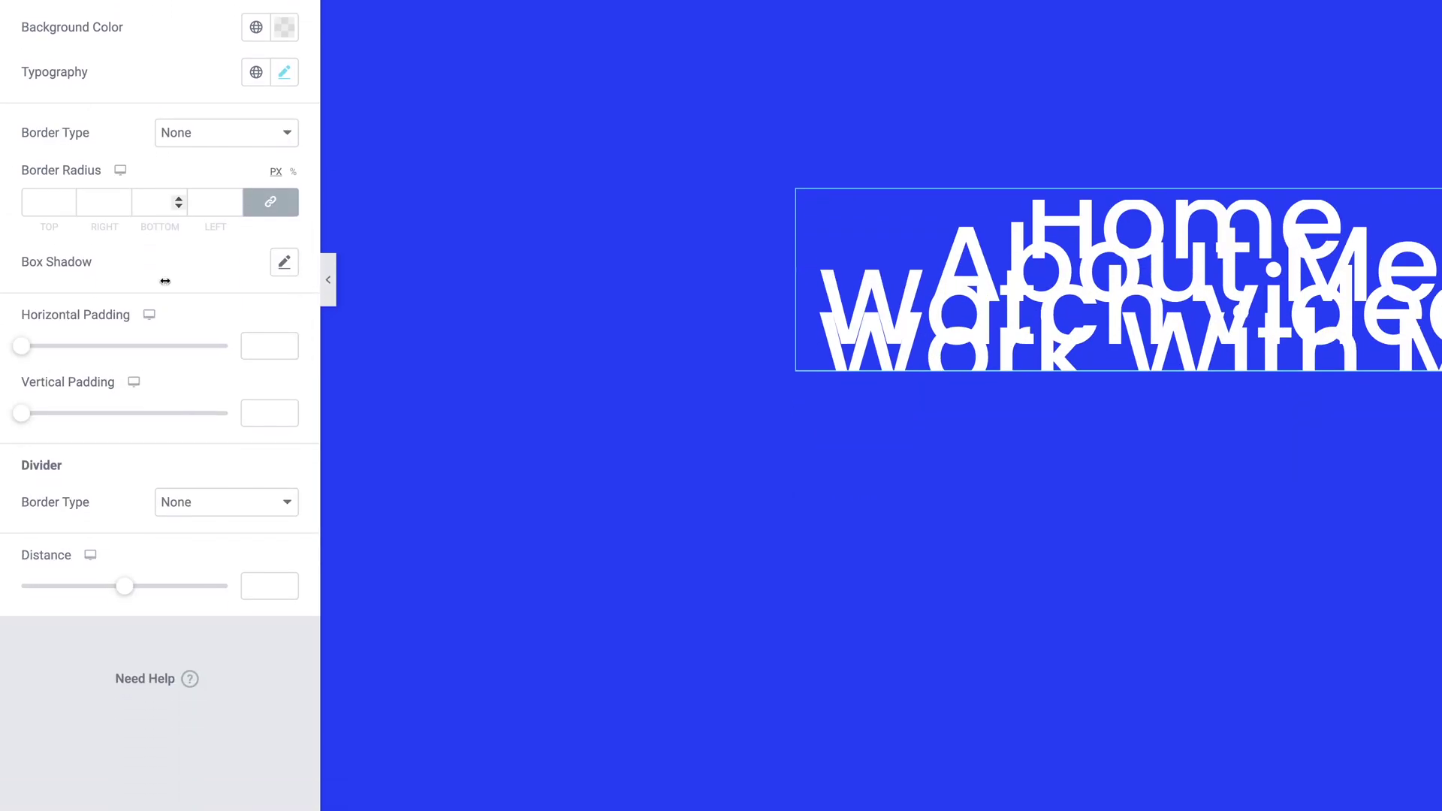
left_click(257, 396)
type("50")
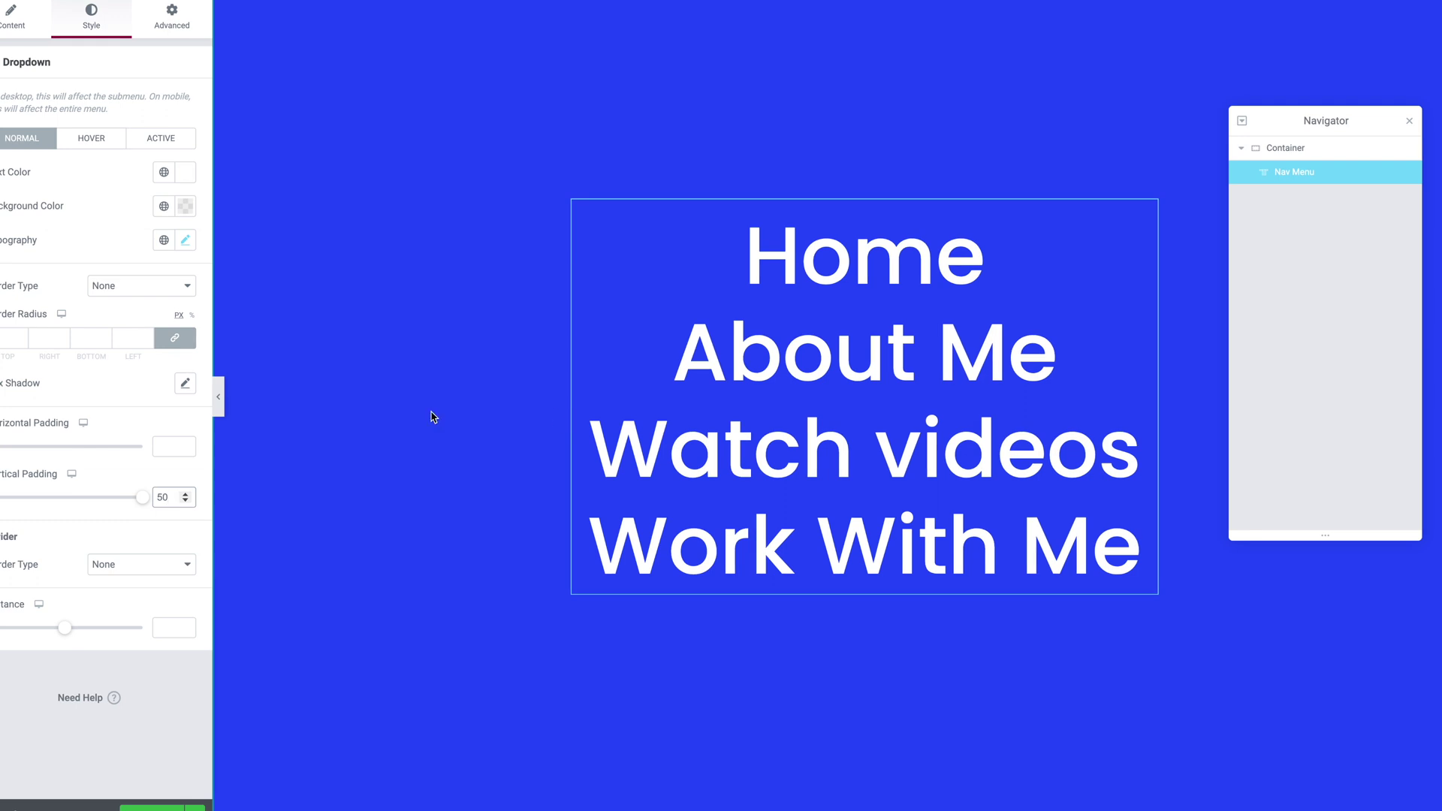
Step: Set the dropdown's vertical padding to 40 for tablet and 20 for mobile, then return to the desktop view
left_click(72, 474)
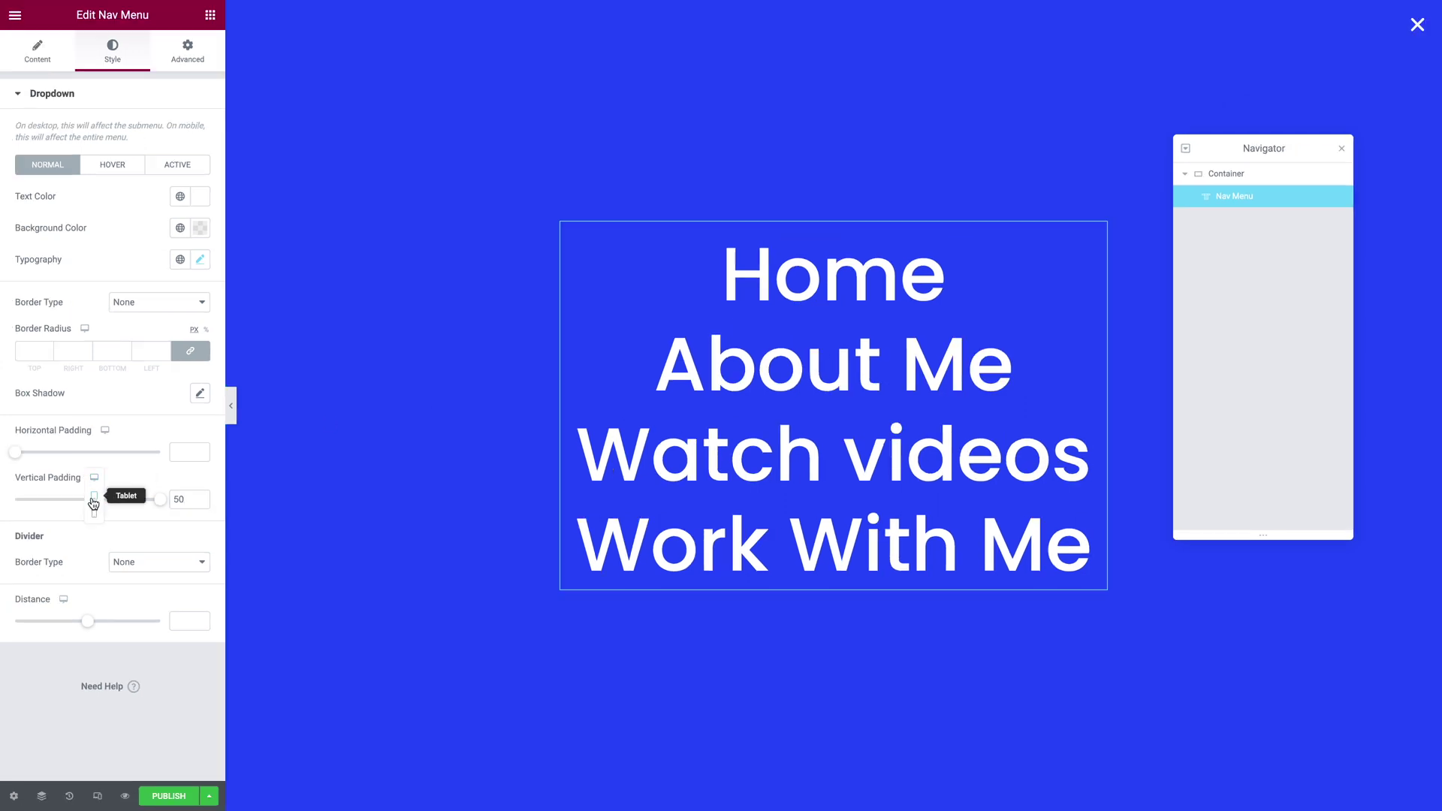
left_click(93, 497)
type("40")
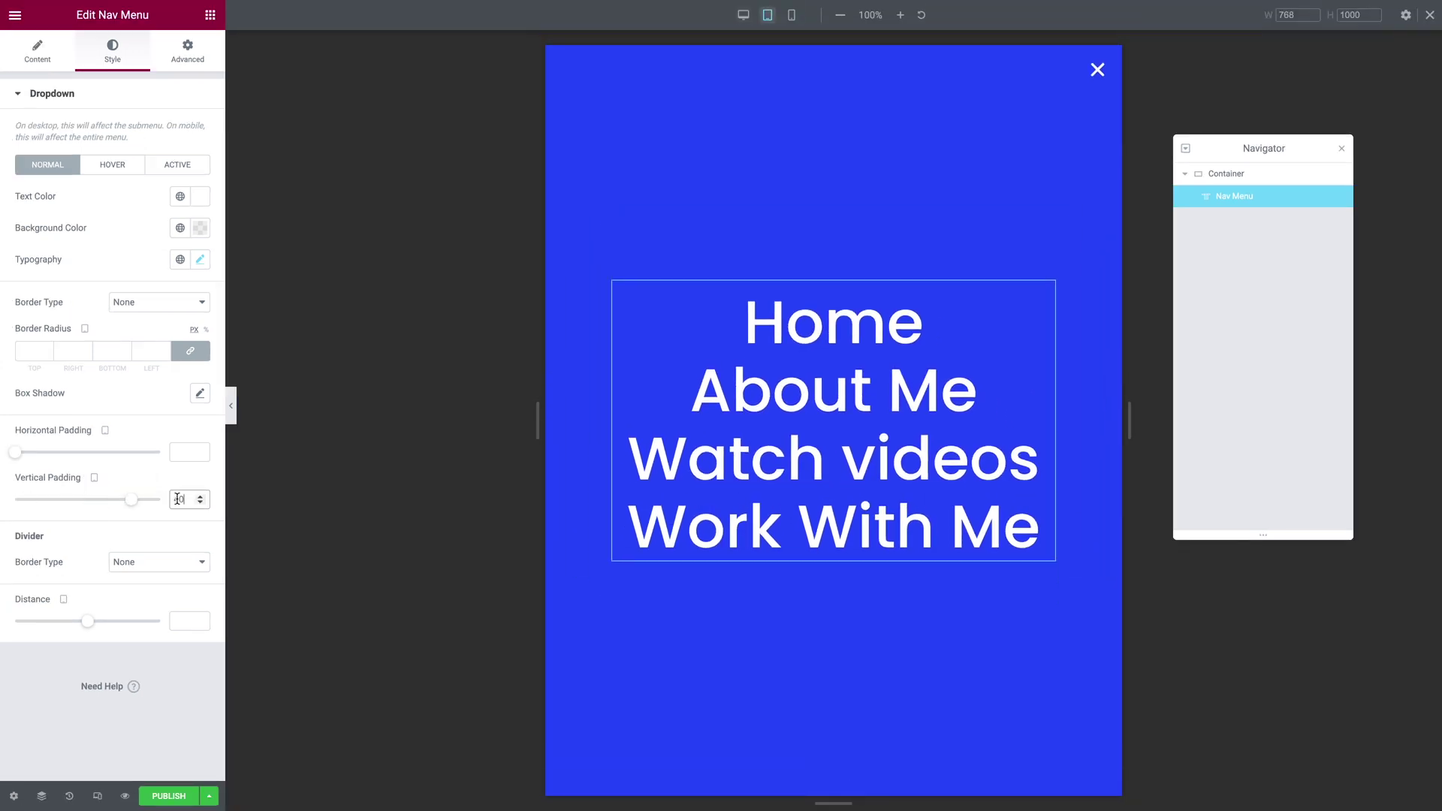
left_click(94, 478)
left_click(93, 494)
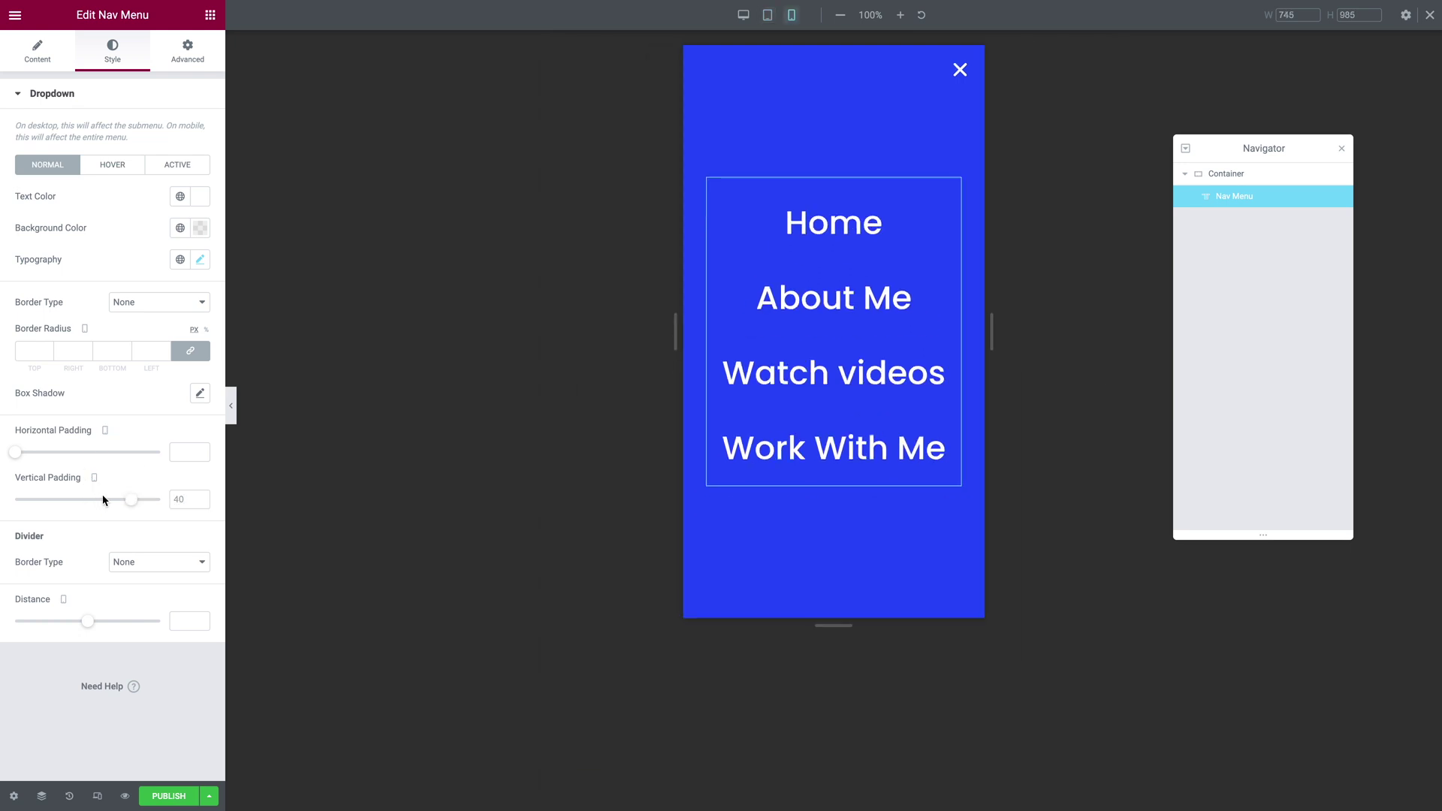
double_click(178, 499)
type("20")
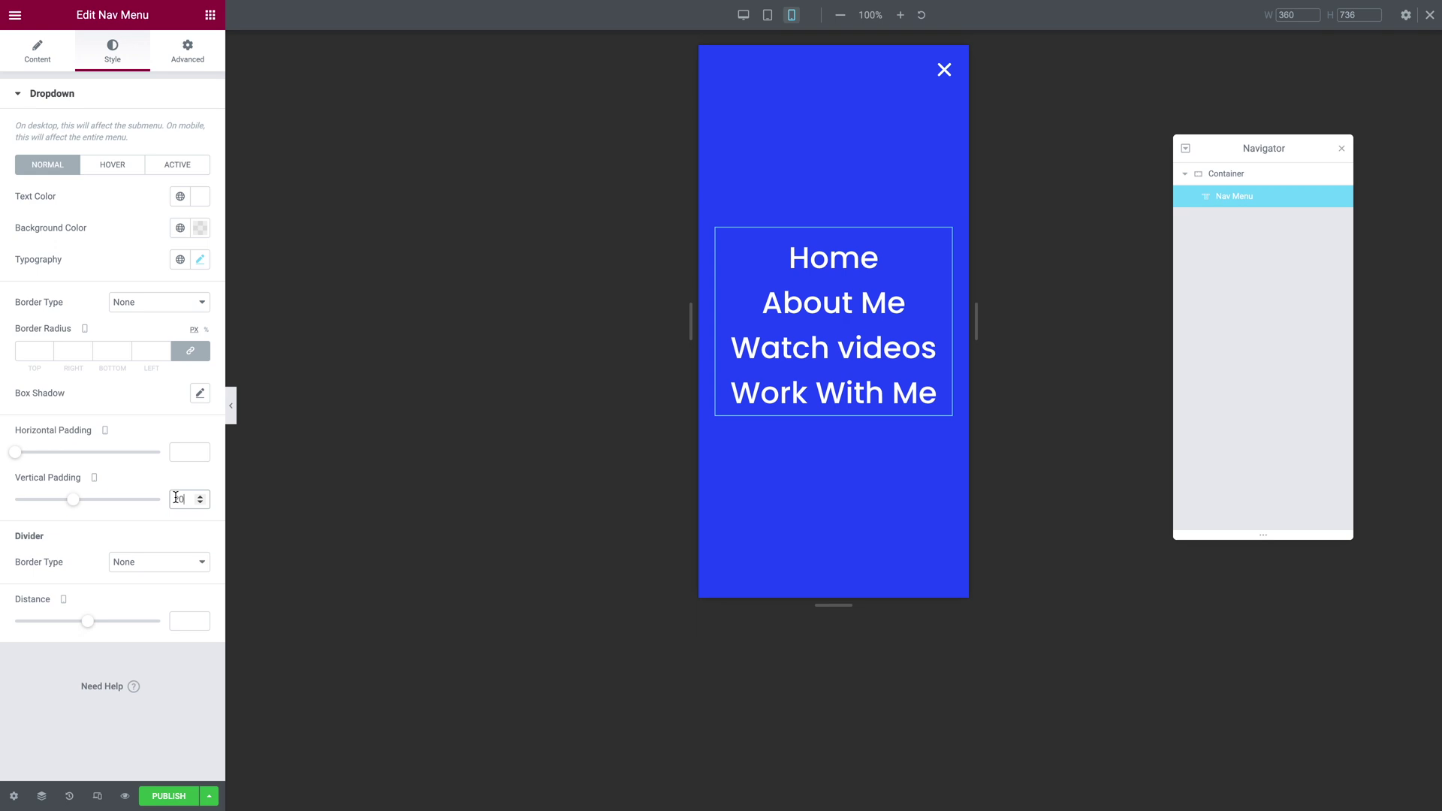
left_click(743, 22)
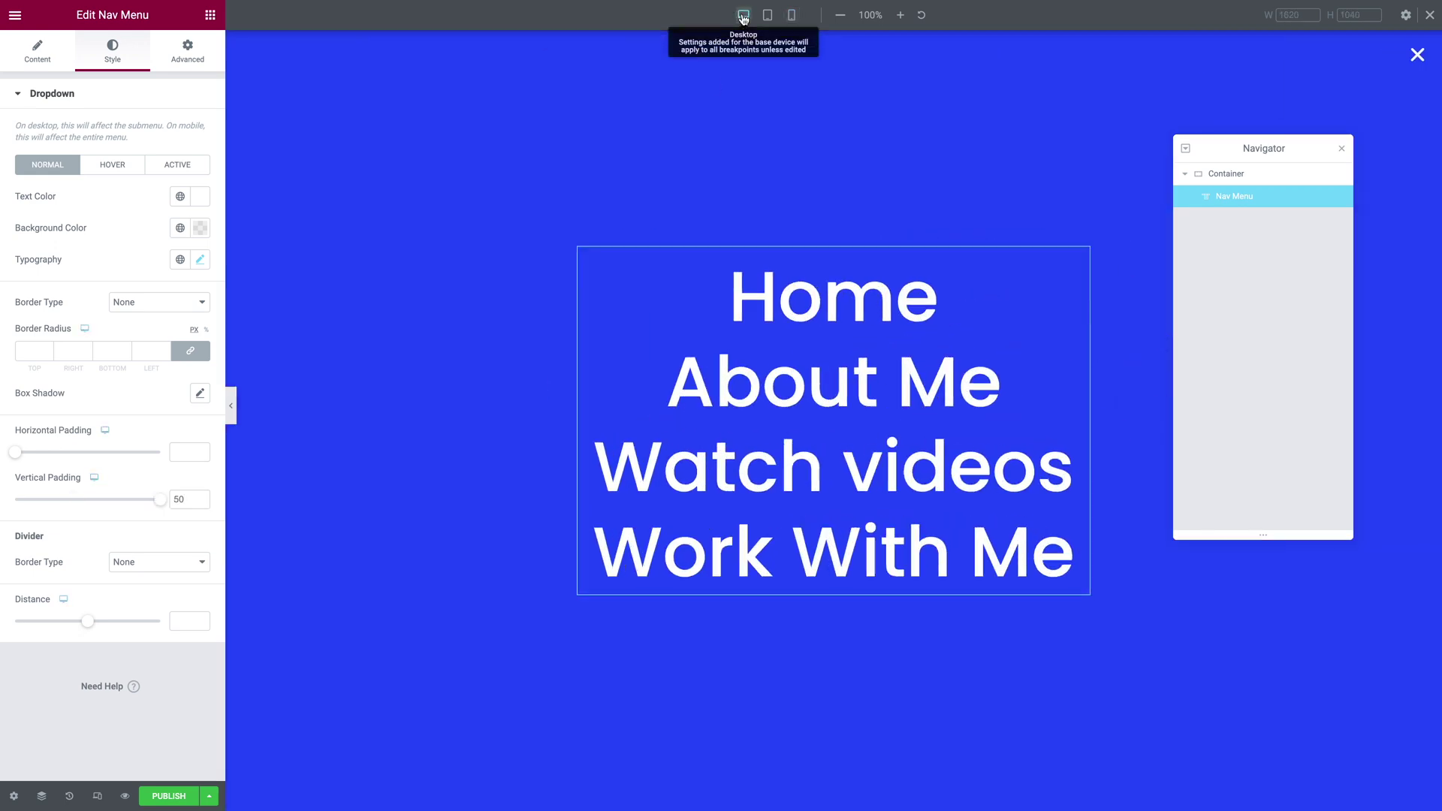
Step: Publish the popup with an Include condition for the Entire Site, leaving all triggers off
left_click(172, 796)
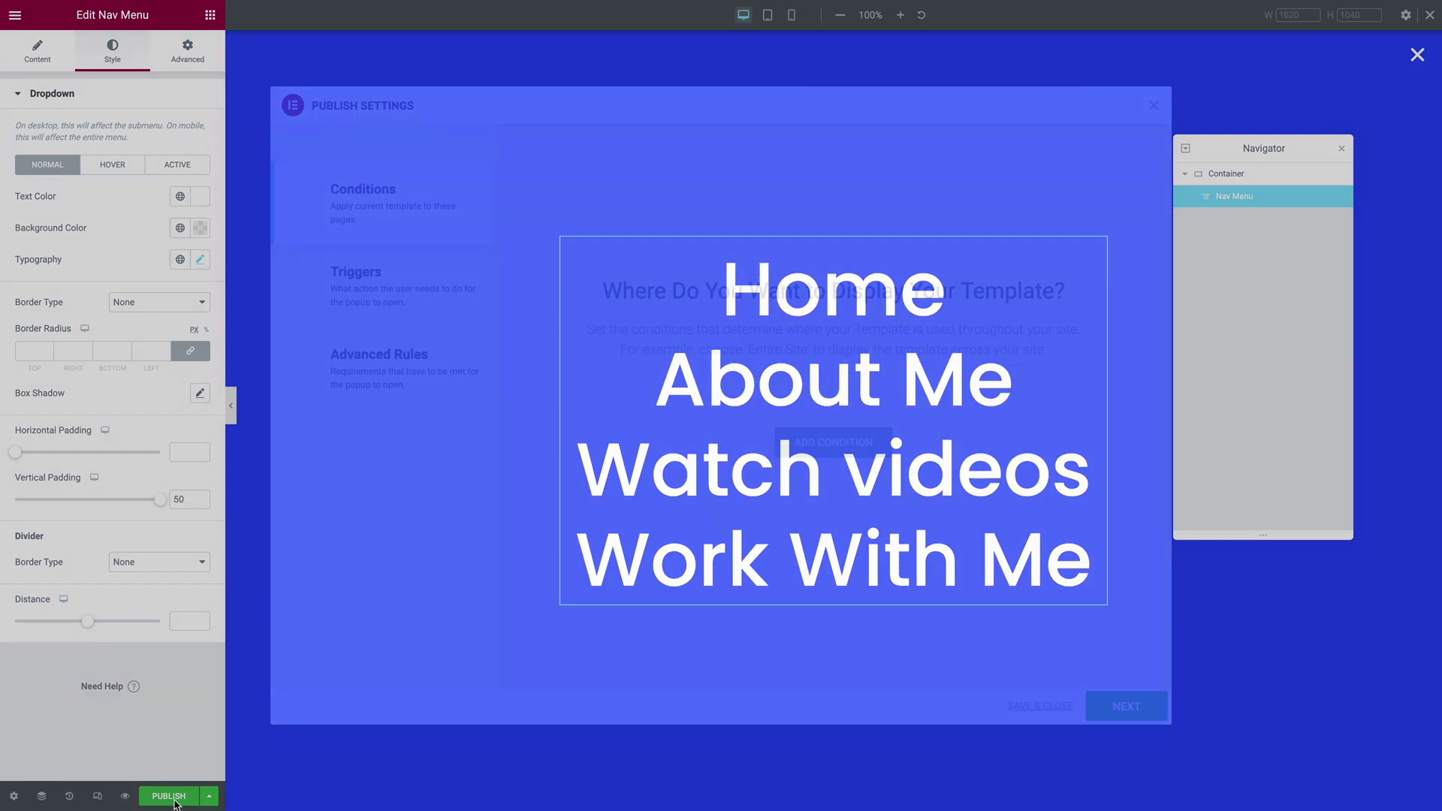
left_click(800, 460)
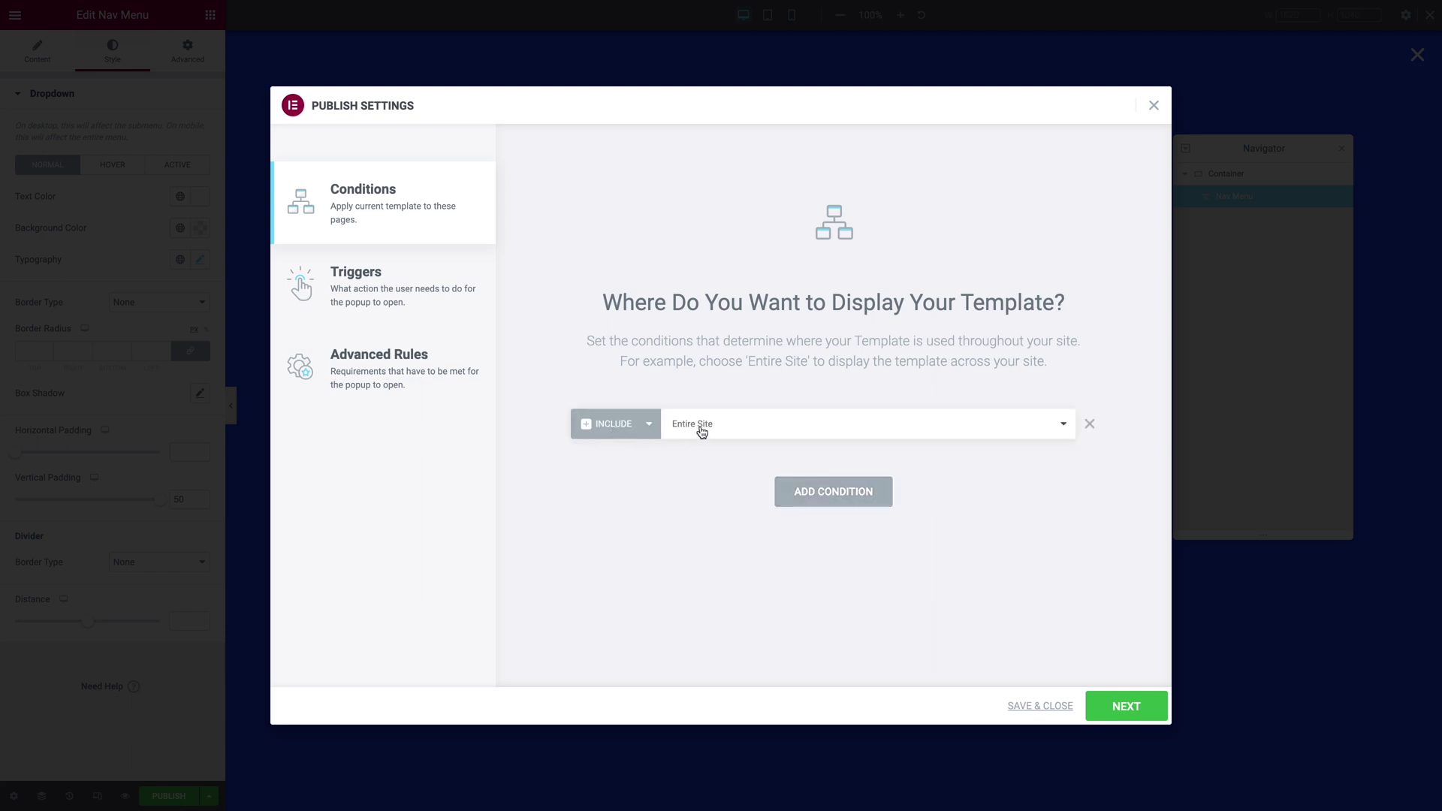
left_click(1127, 706)
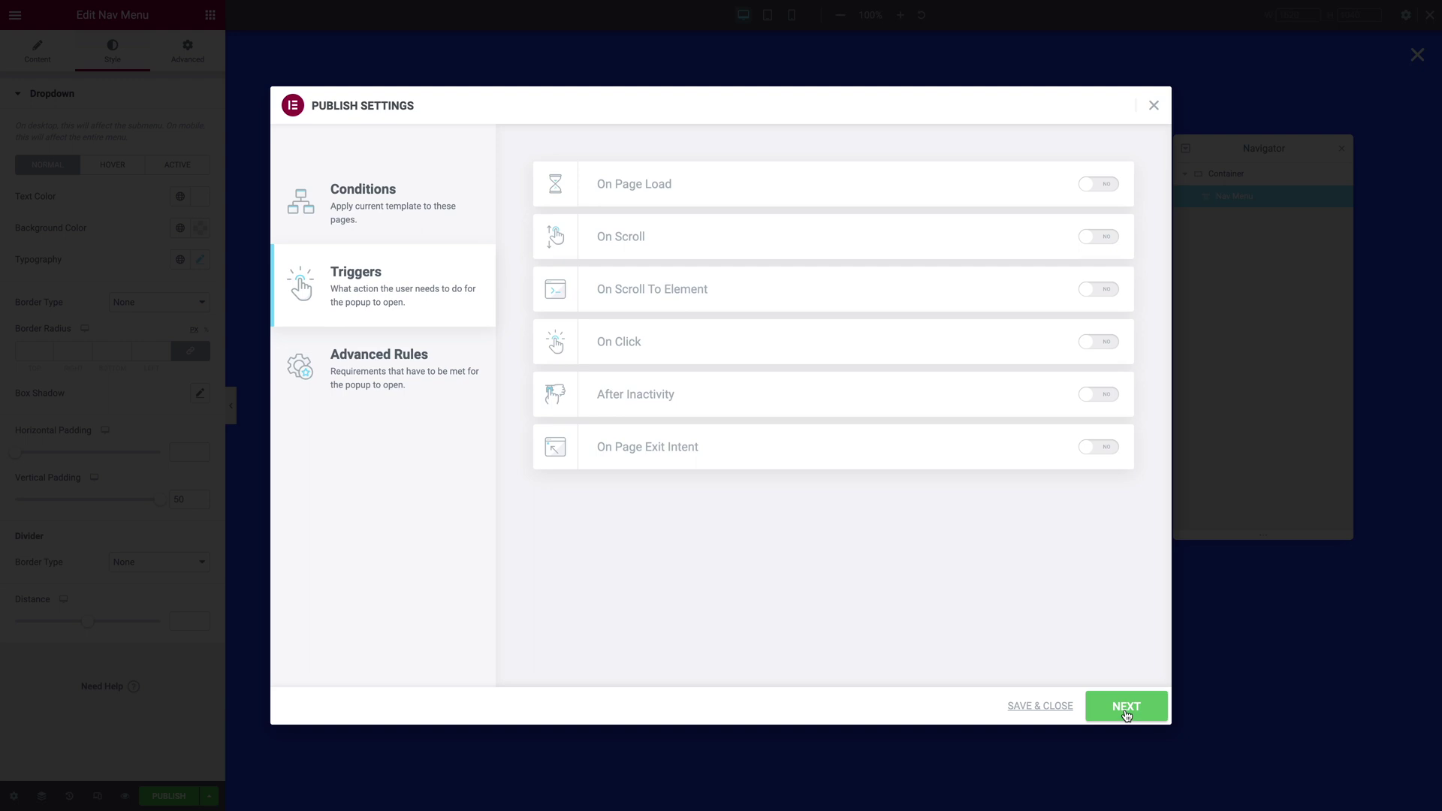
left_click(1127, 713)
left_click(1127, 713)
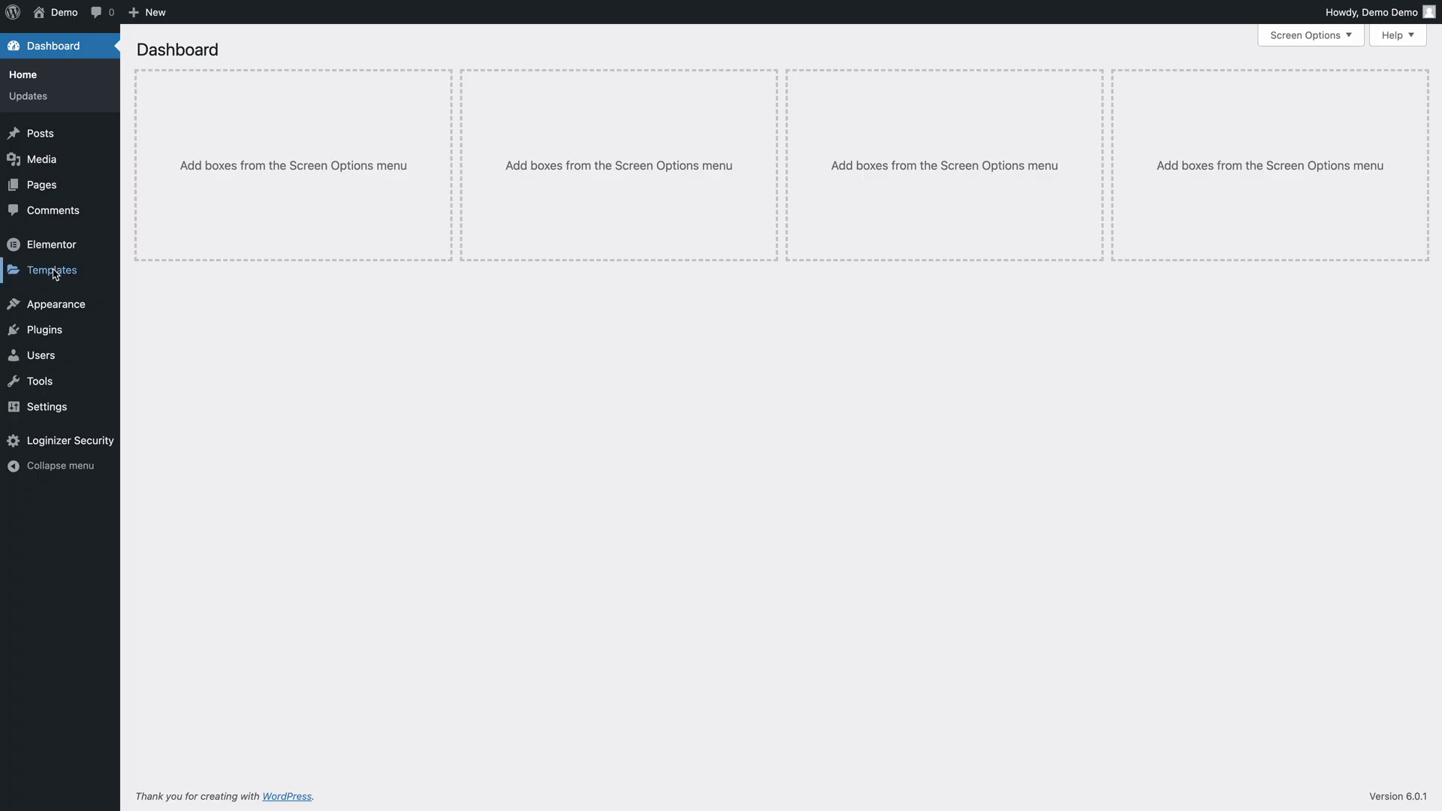
Step: Create a new Header template in the Theme Builder and dismiss the block library to start blank
mouse_move(52, 272)
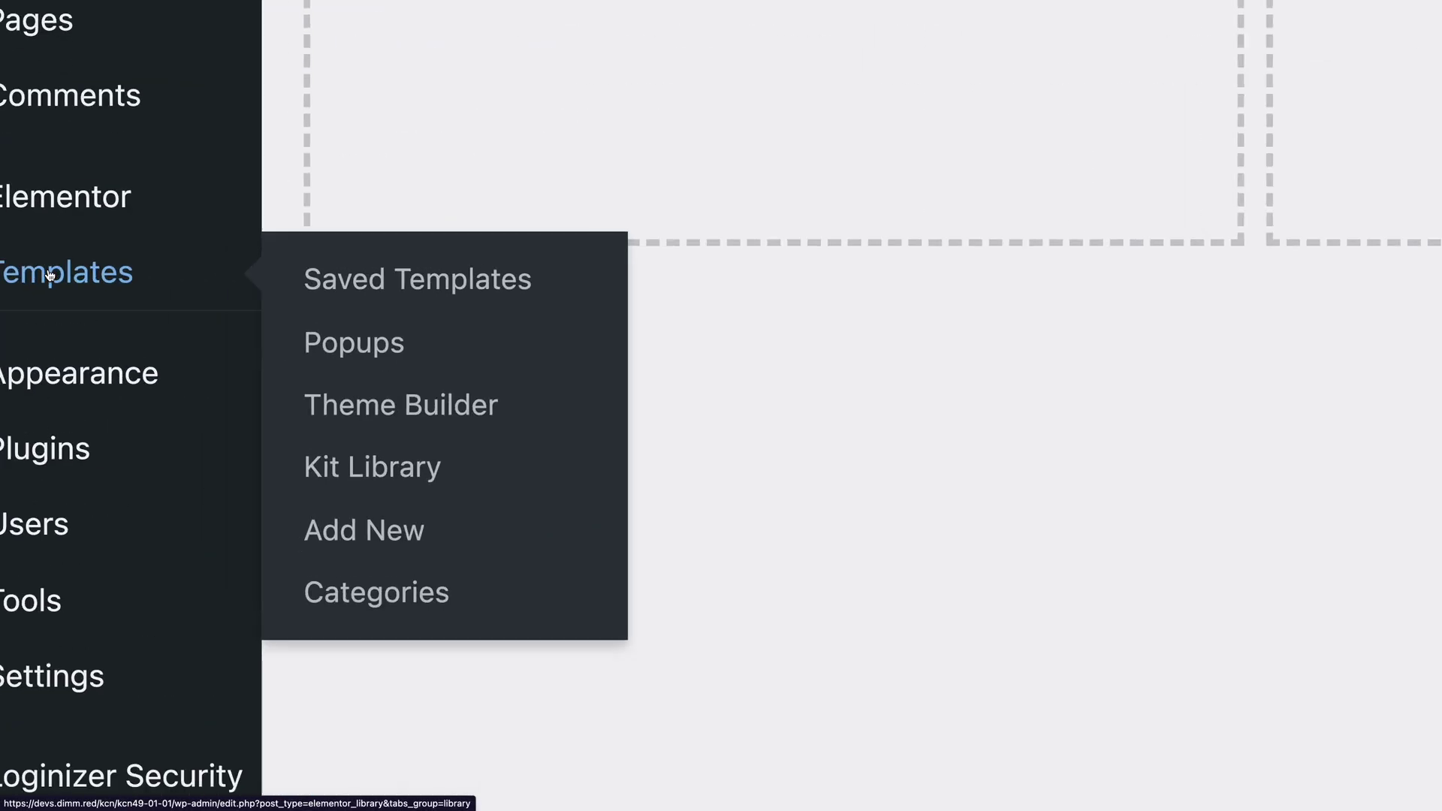
left_click(530, 406)
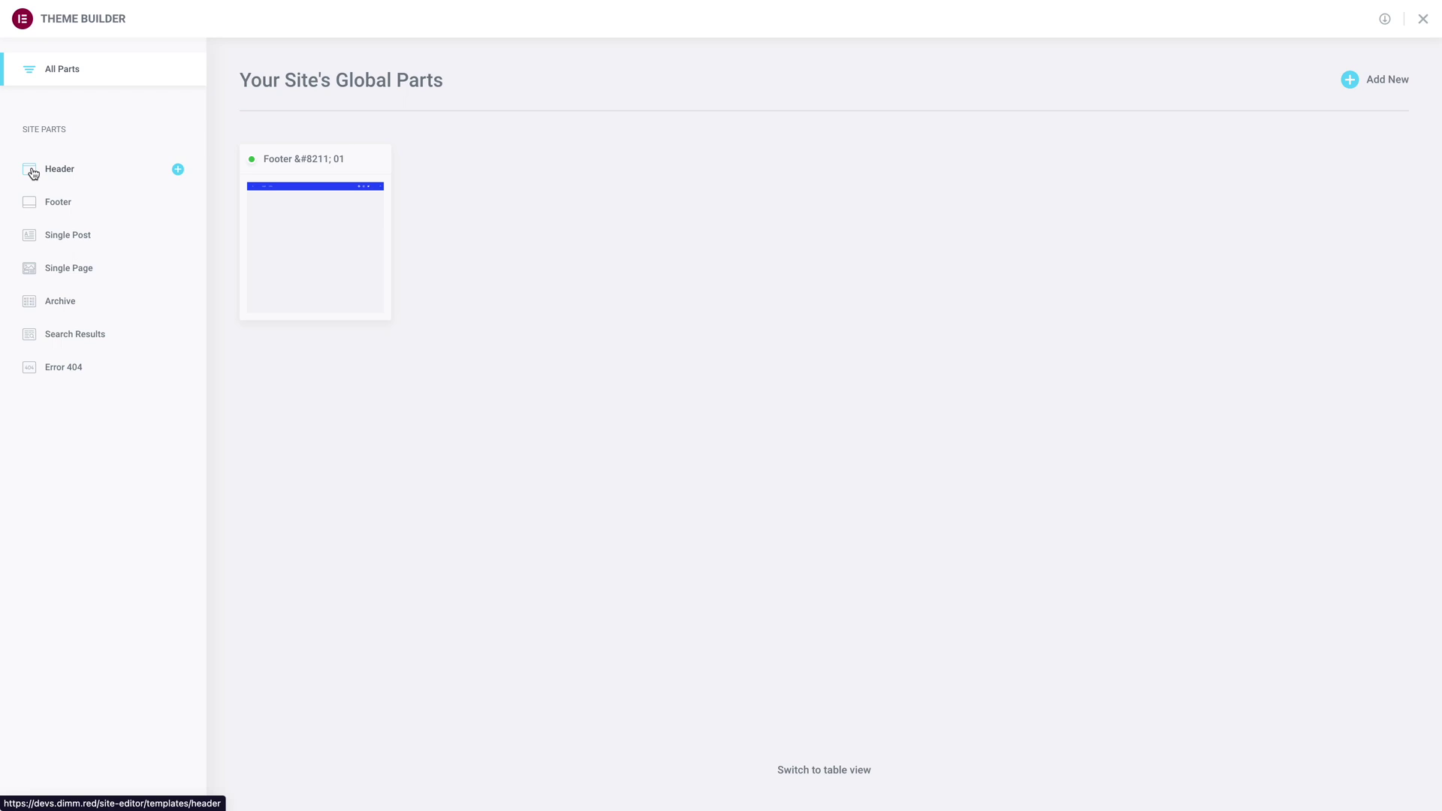
left_click(33, 171)
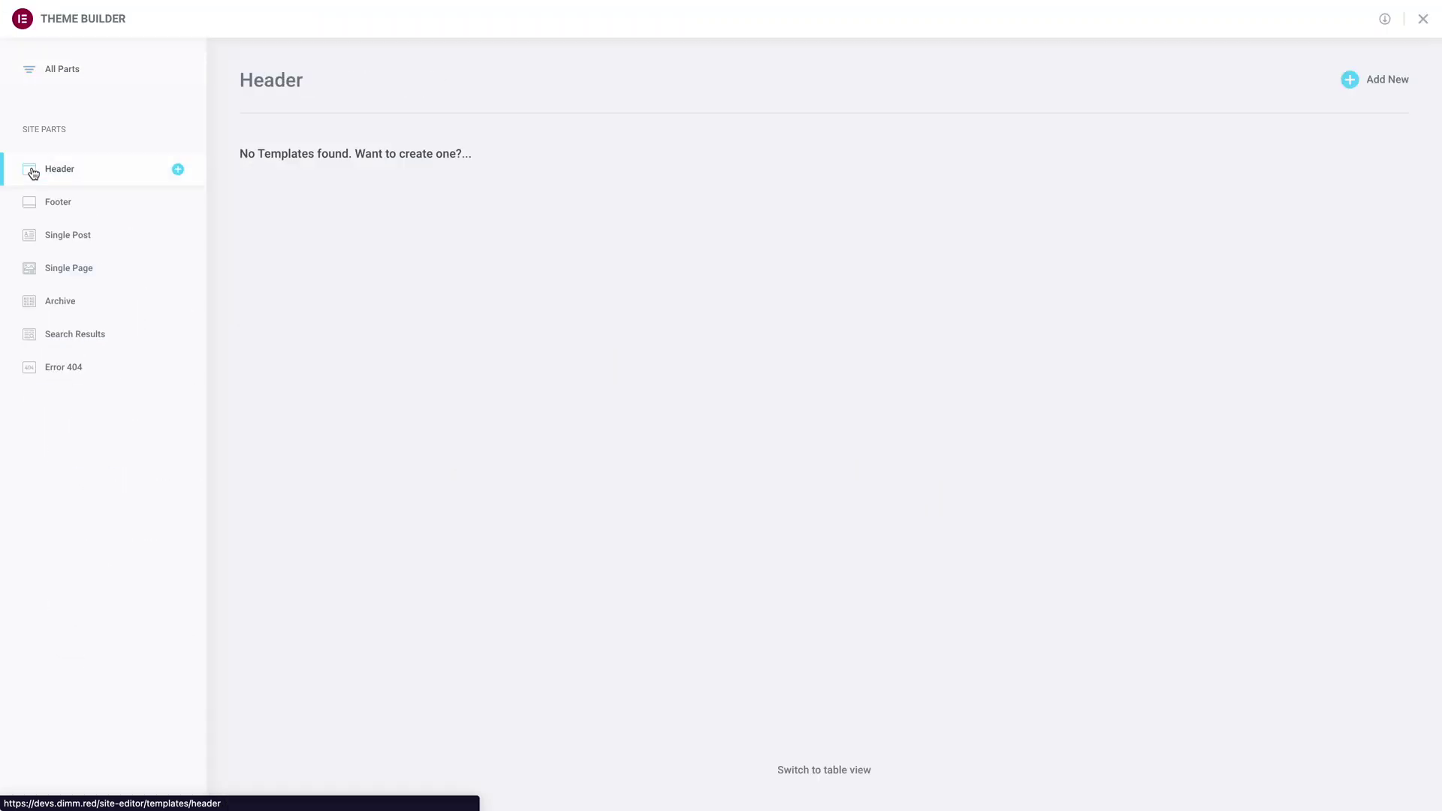
left_click(1369, 84)
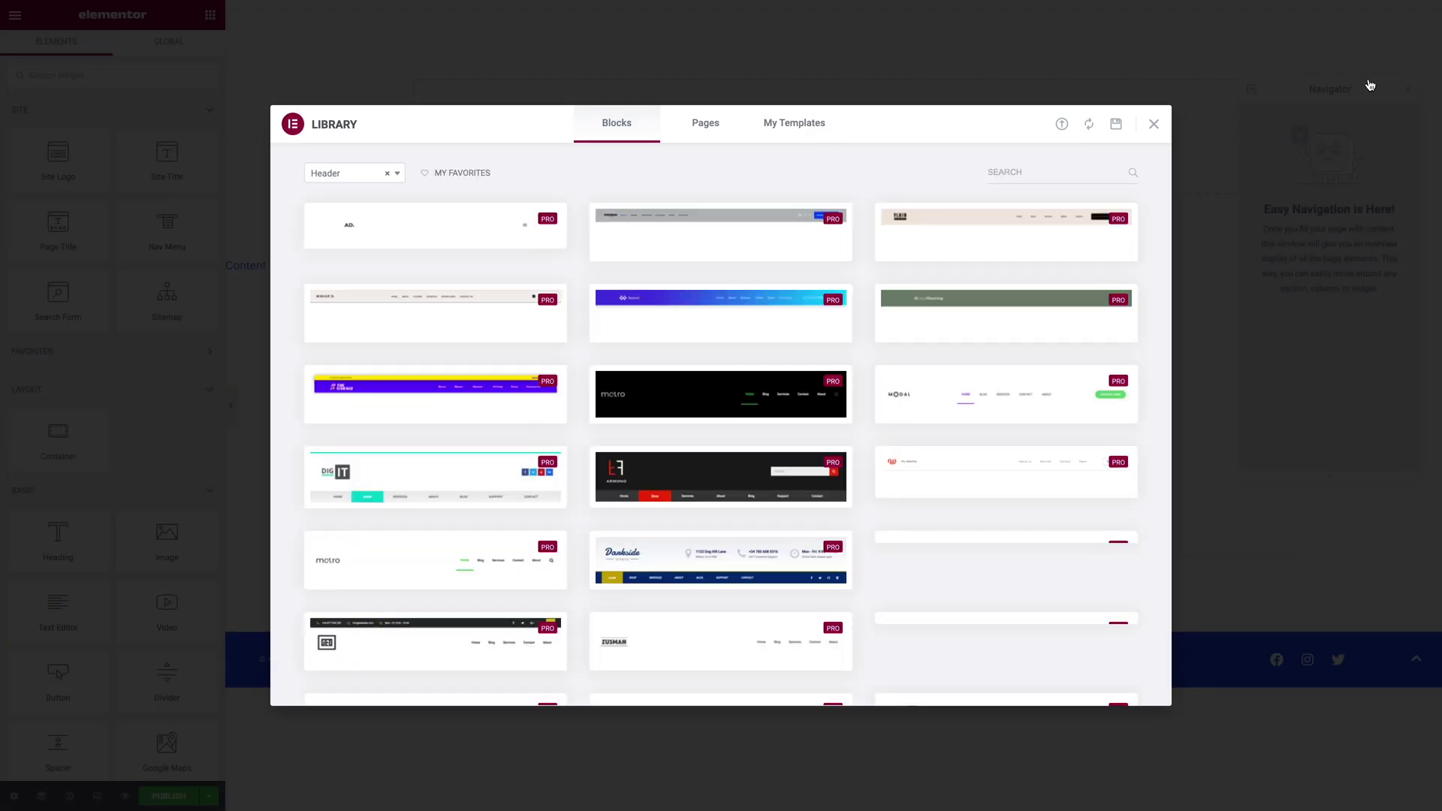
left_click(1154, 125)
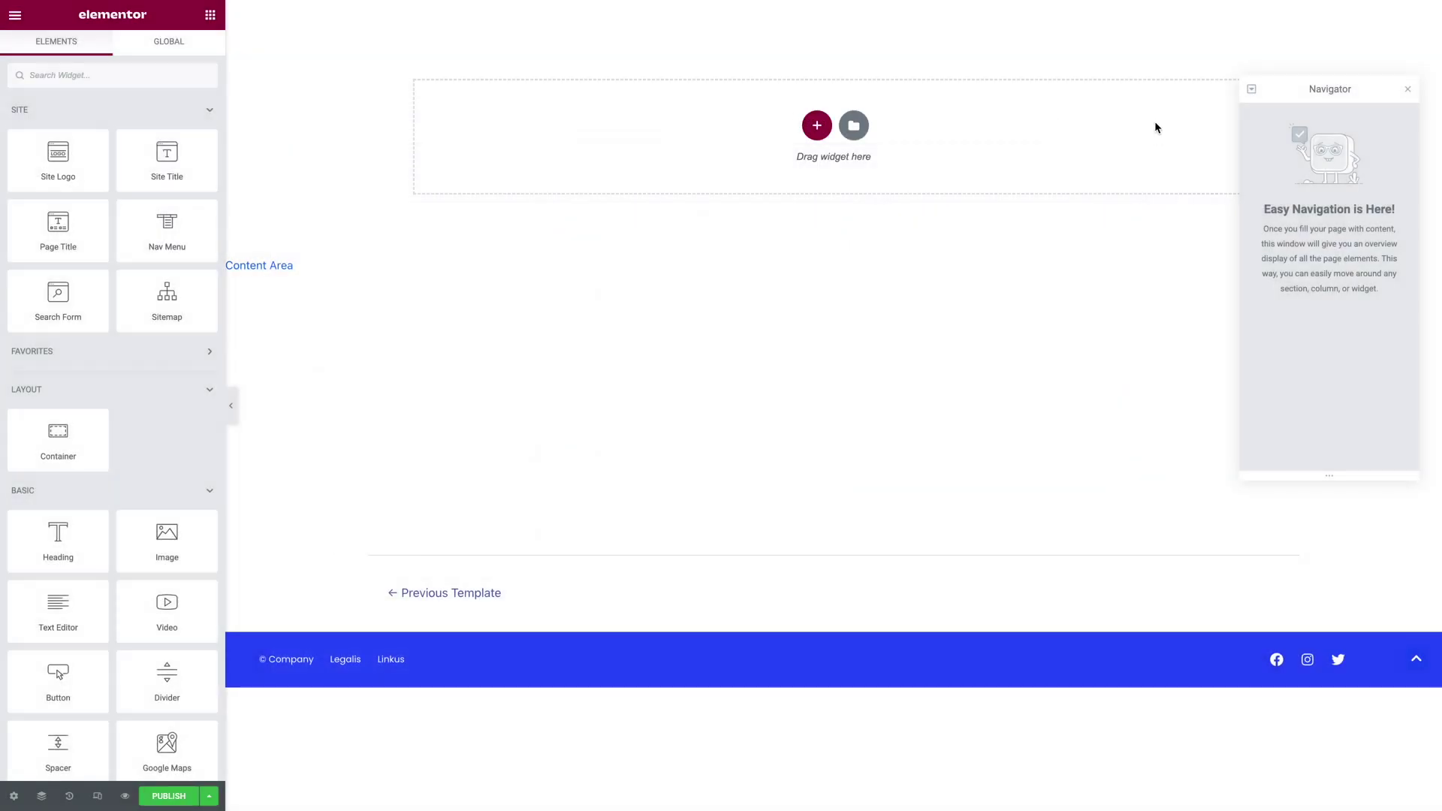
Step: Add a three-column container with a wider middle column to the header and move the Navigator clear of it
left_click(815, 128)
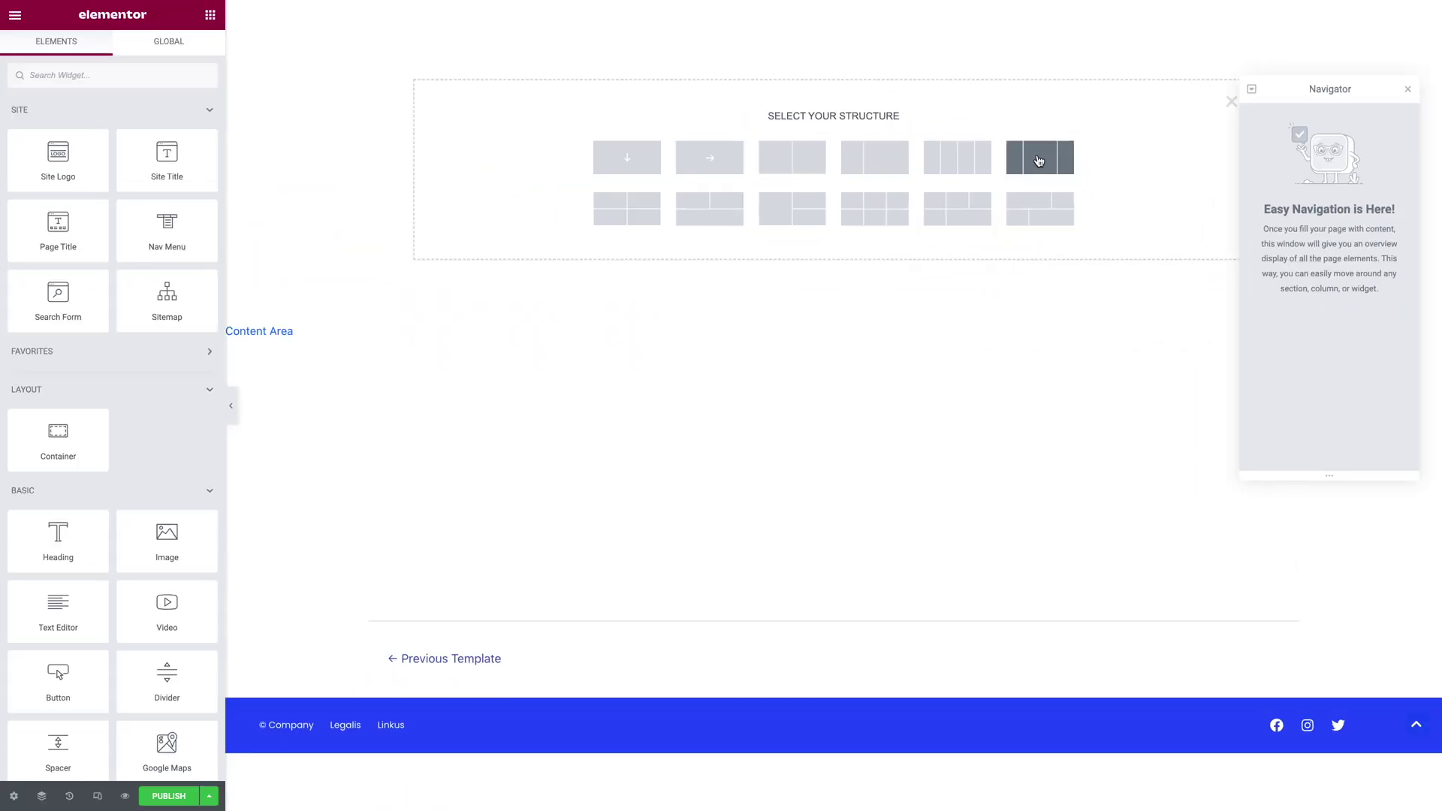
left_click(1037, 159)
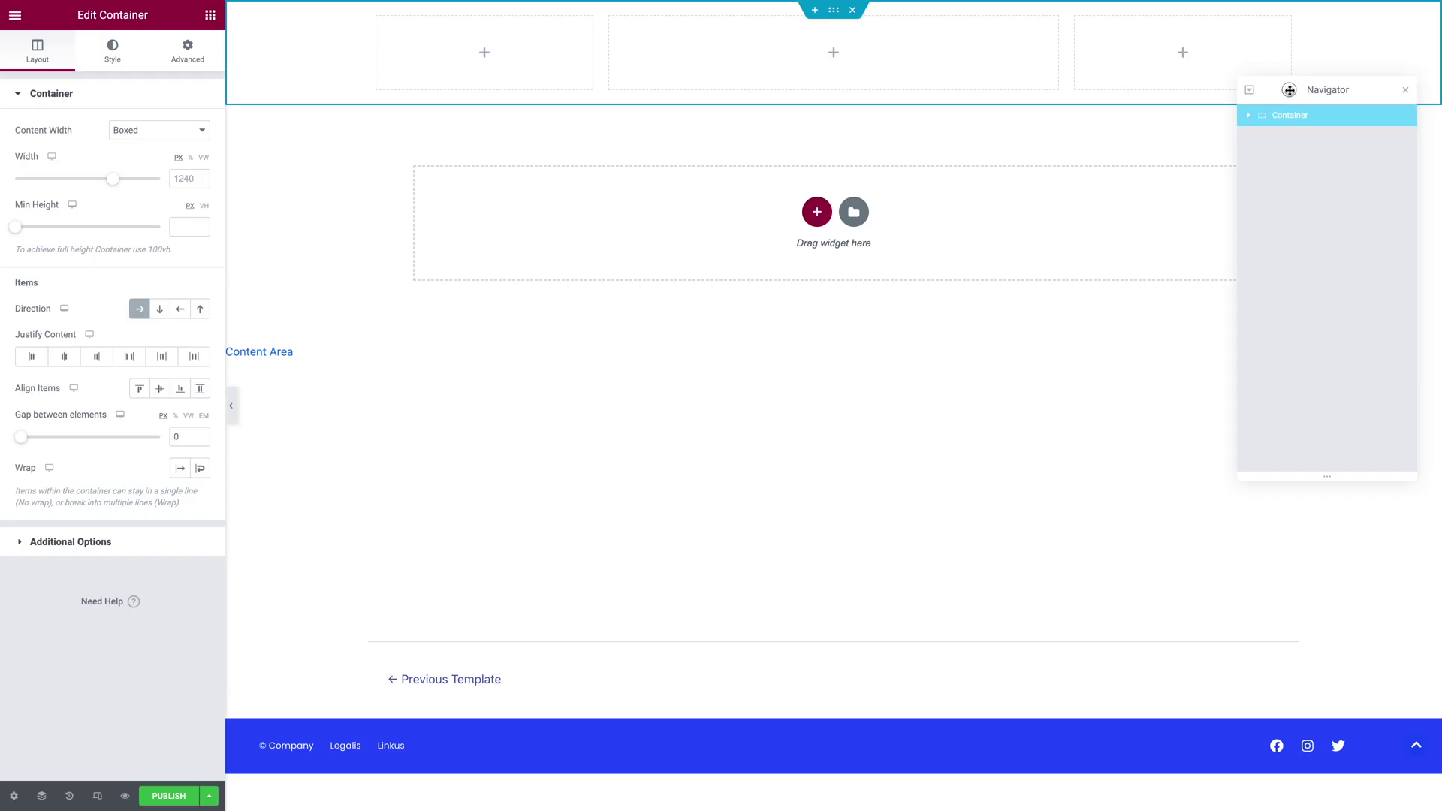
left_click_drag(1289, 90, 1181, 163)
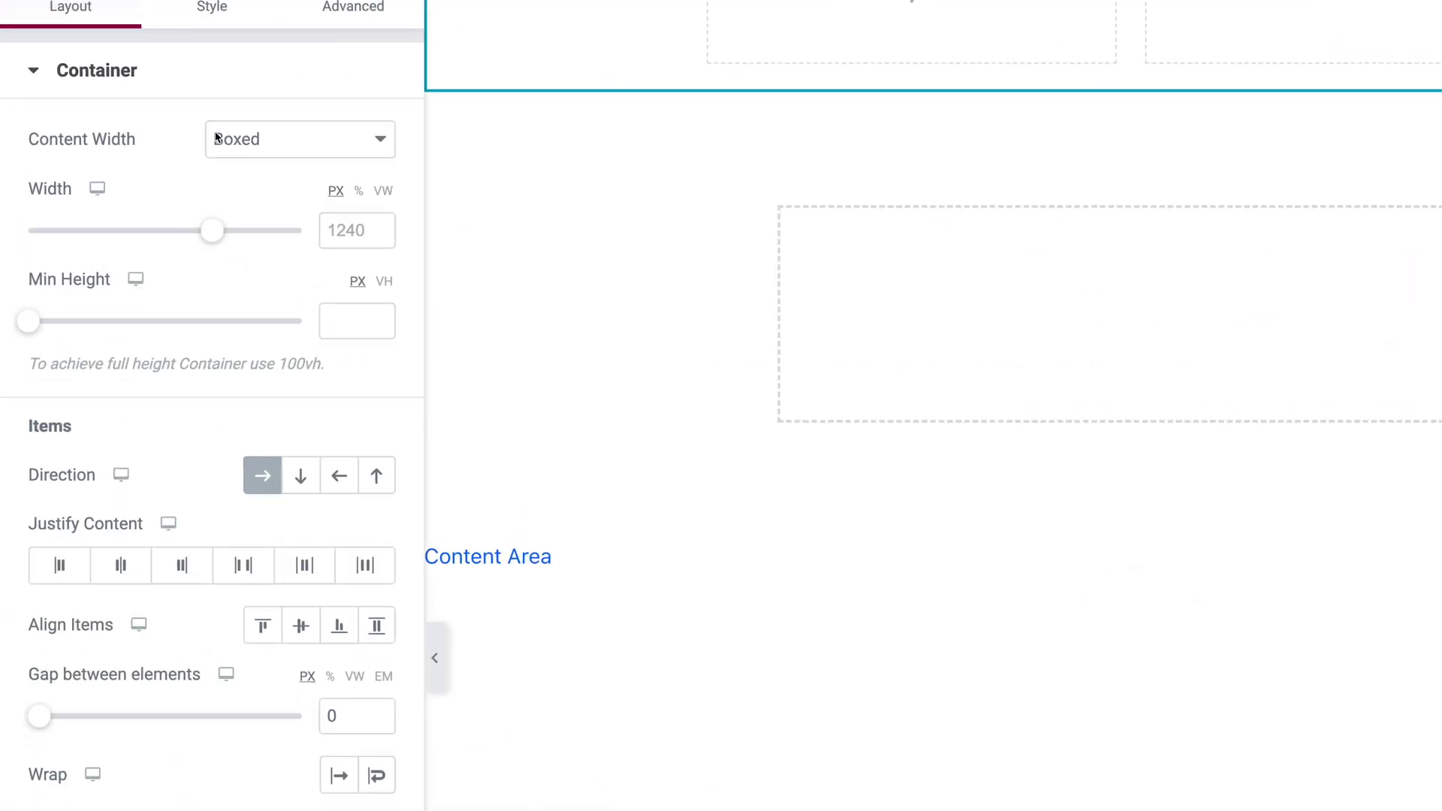
Step: Set the header's outer container to Full Width with a horizontal row direction and items aligned to the center
left_click(205, 137)
left_click(226, 153)
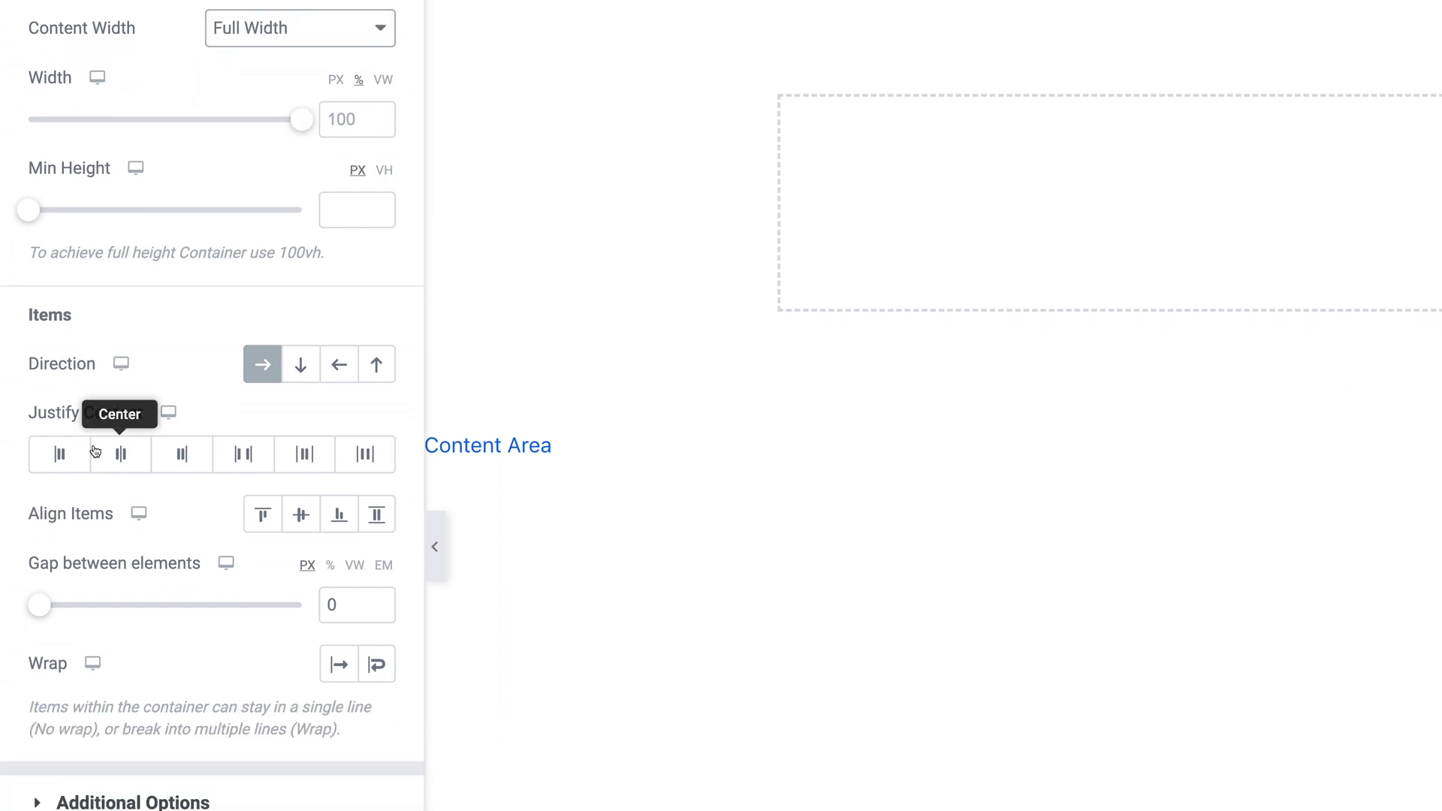
left_click(259, 369)
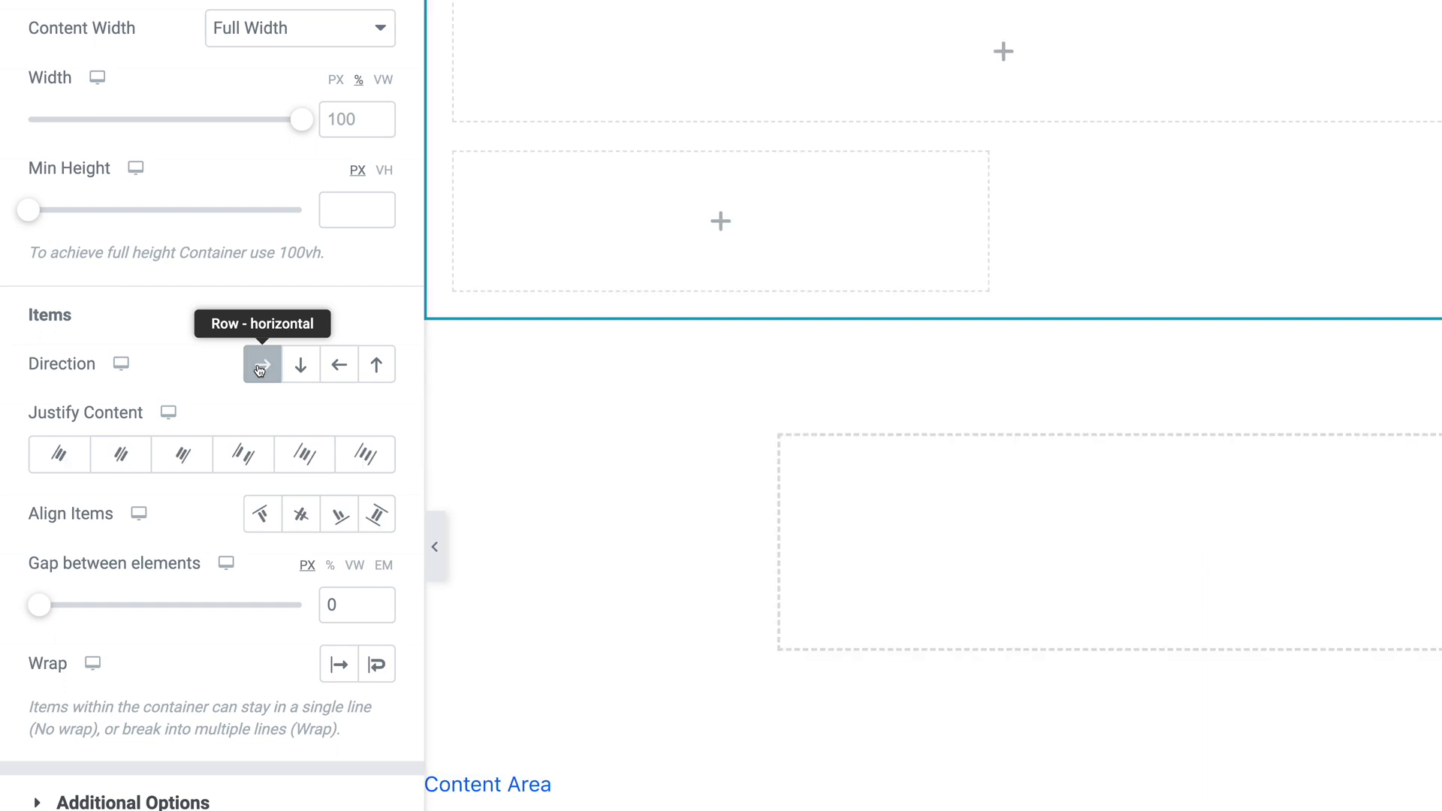
left_click(259, 368)
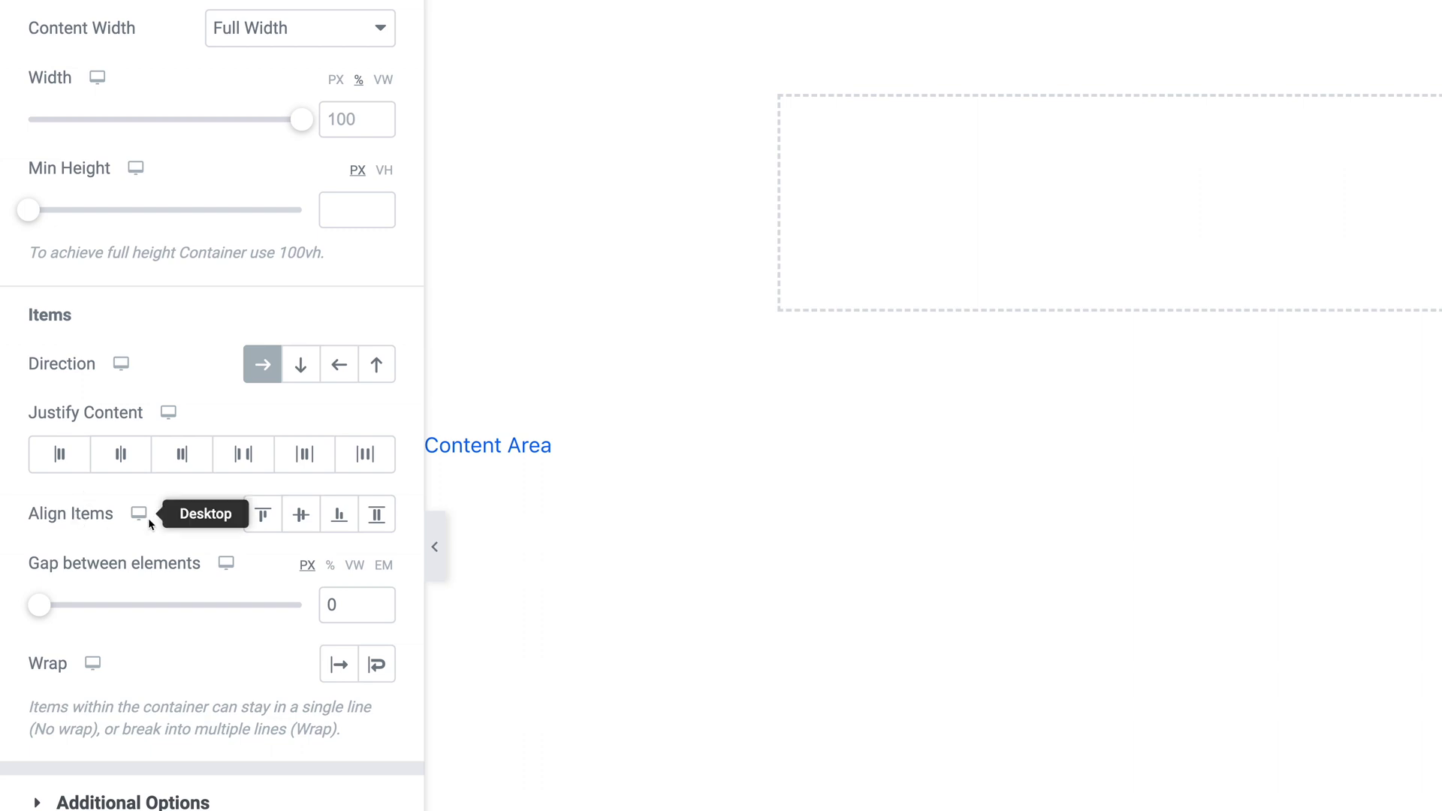
left_click(308, 521)
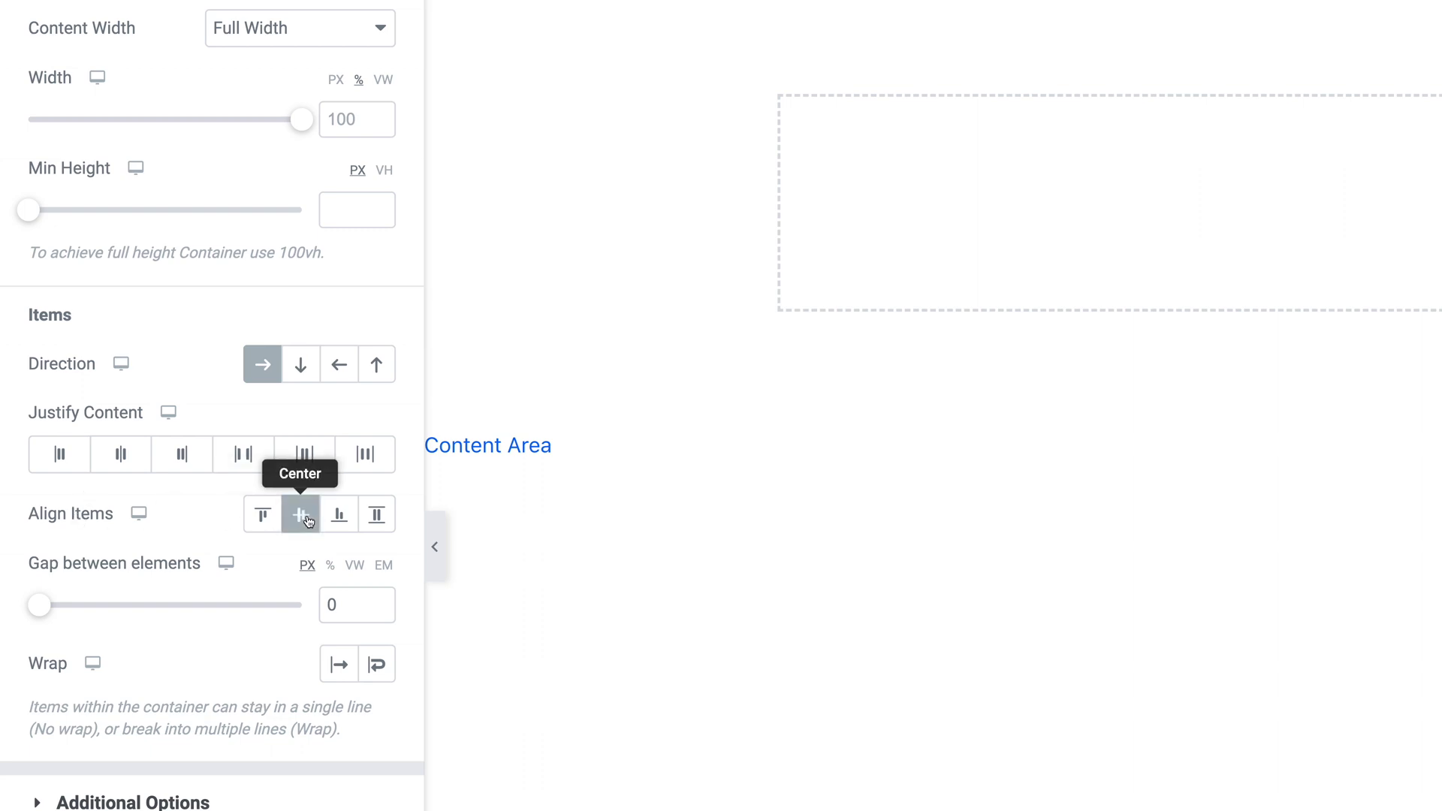
Step: Set the container's Justify Content to End for tablet, check the mobile setting and return to the desktop view
mouse_move(121, 365)
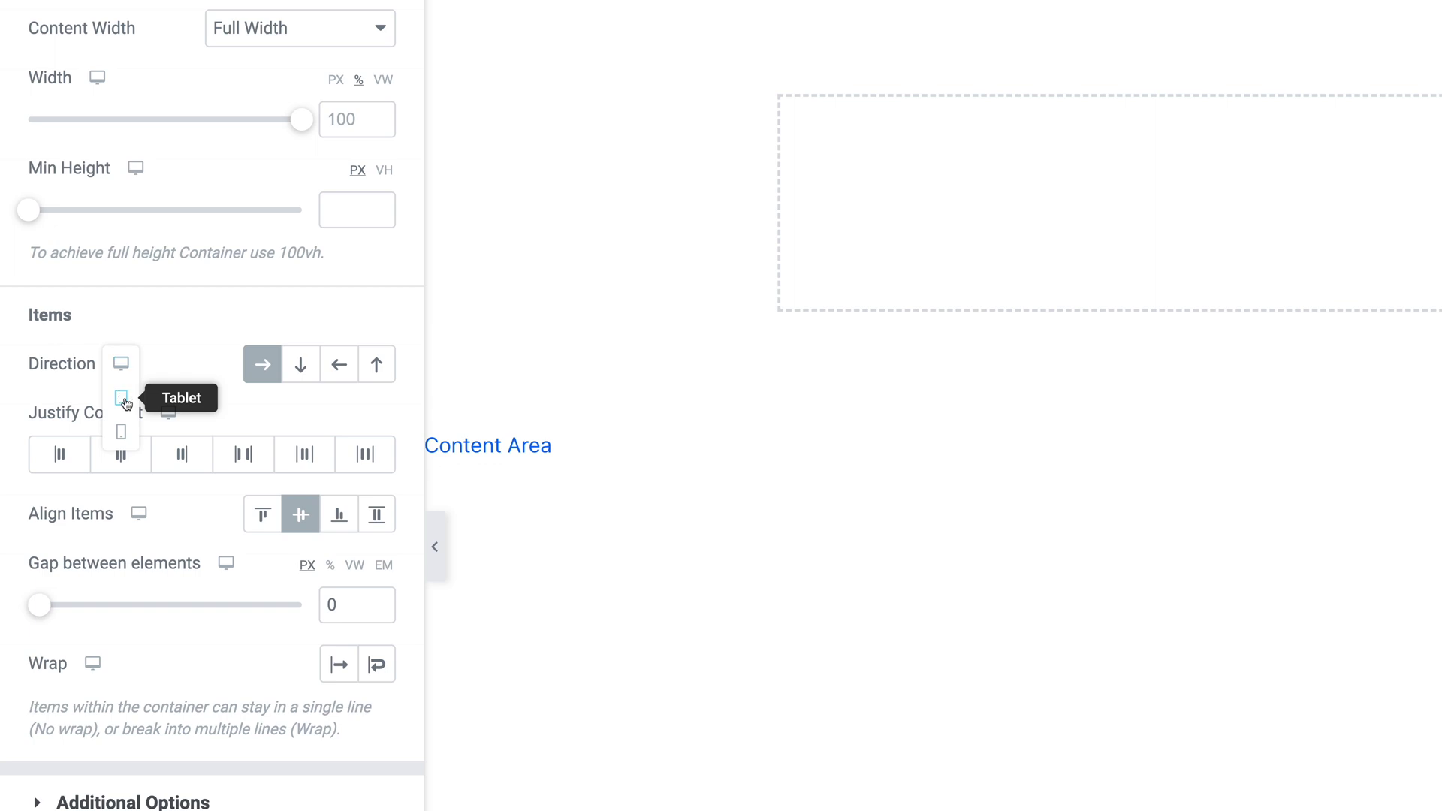
left_click(124, 400)
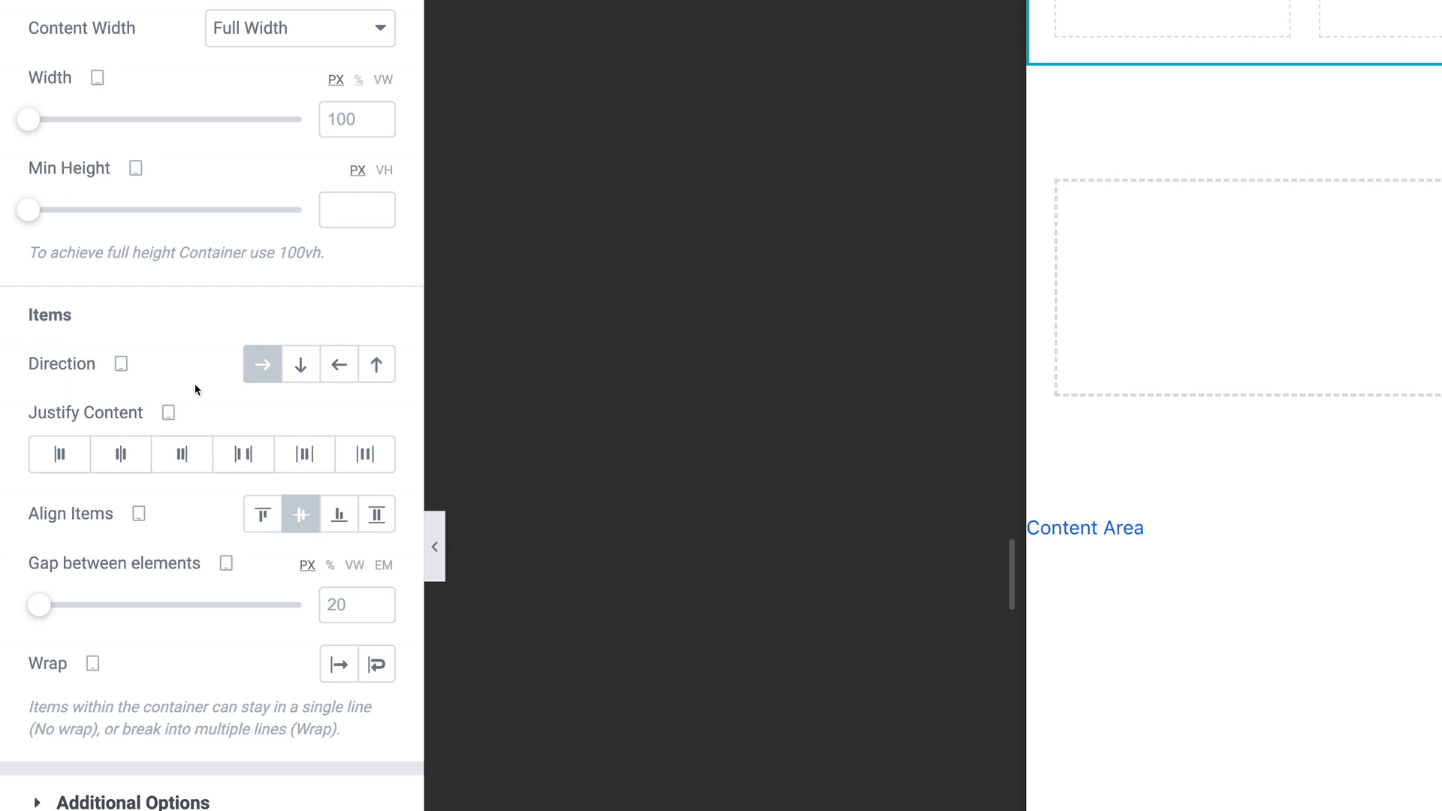
left_click(190, 462)
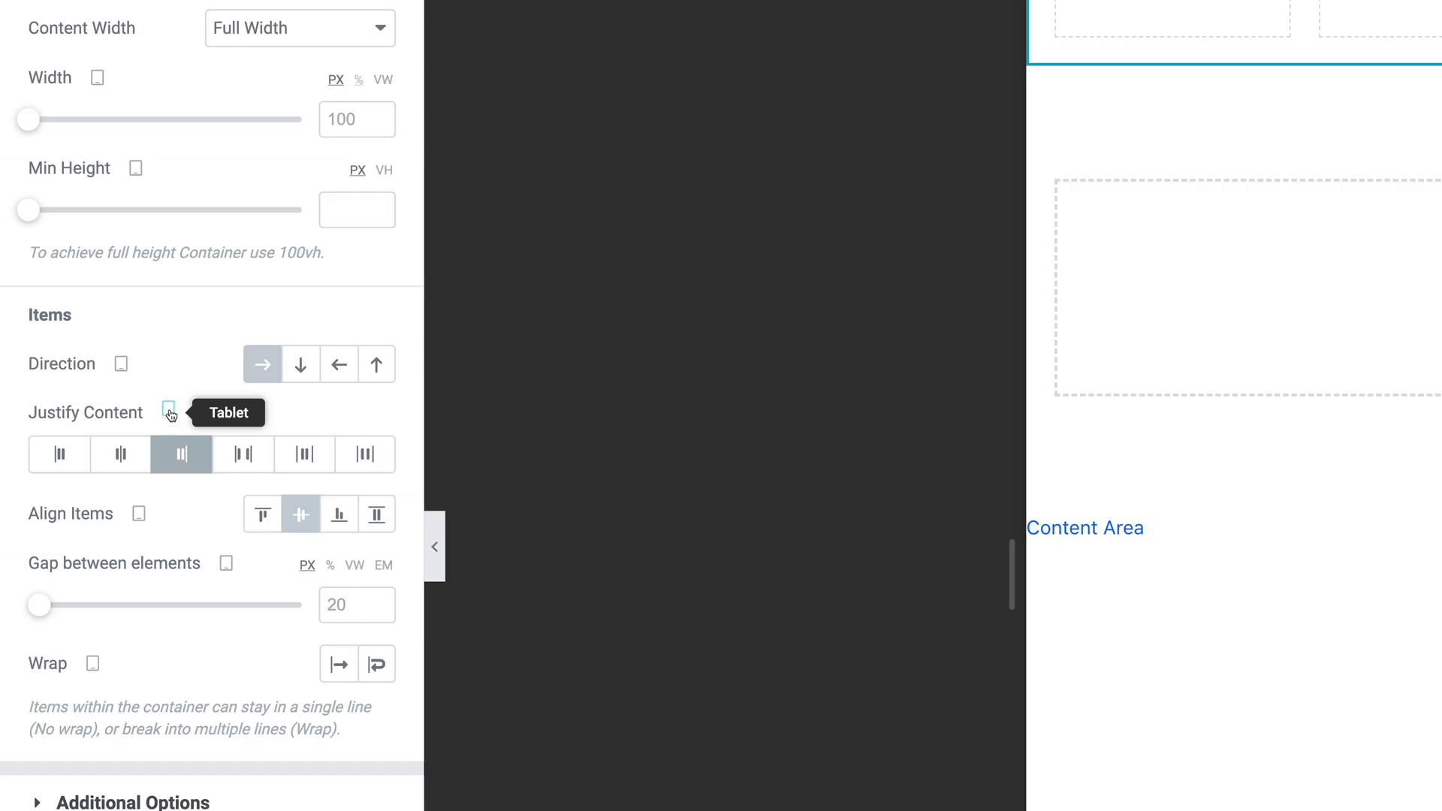
left_click(168, 413)
left_click(171, 444)
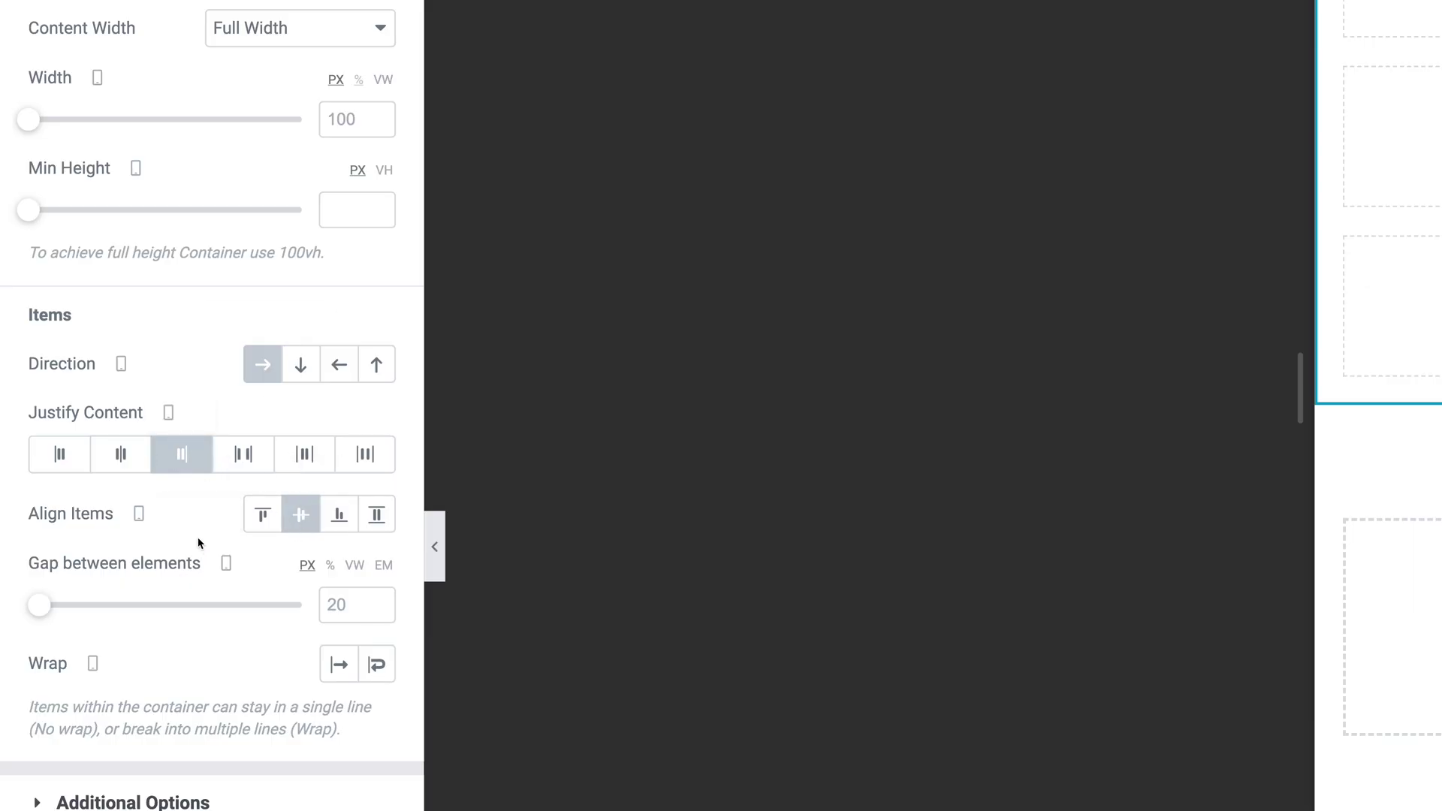
left_click(168, 413)
left_click(168, 339)
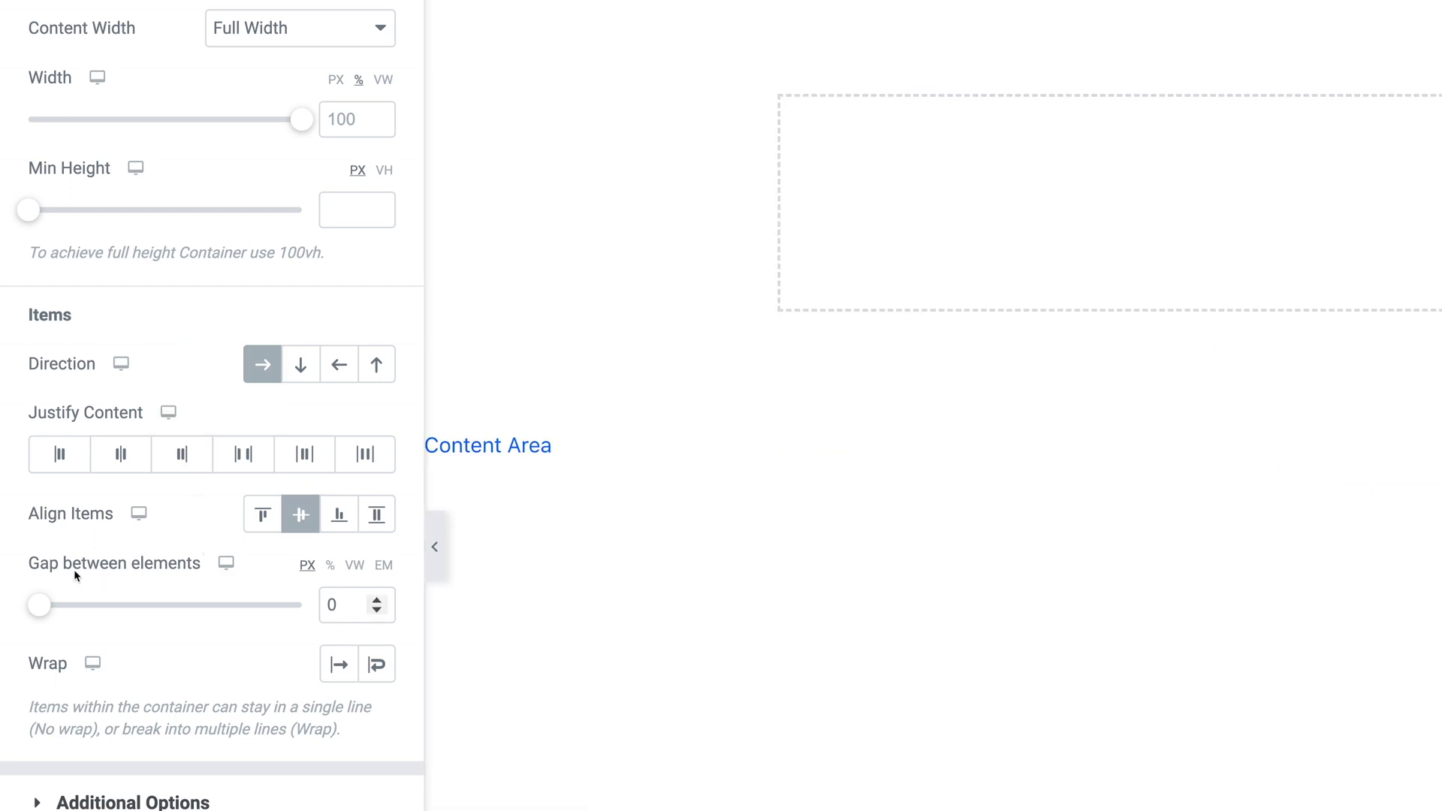
Step: Set the container's gap between elements to 0 for mobile, then return to the desktop view
left_click(338, 605)
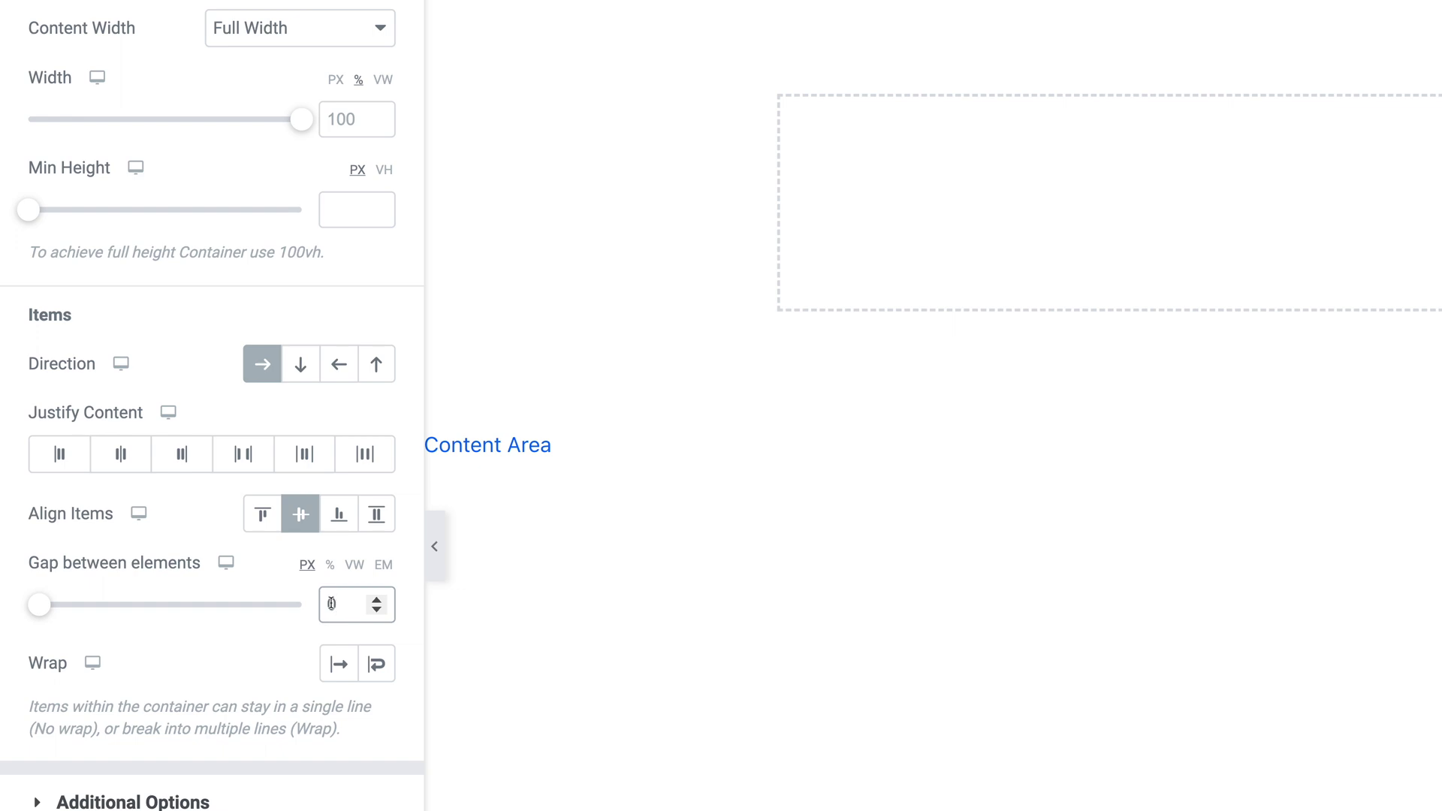
mouse_move(225, 565)
left_click(226, 642)
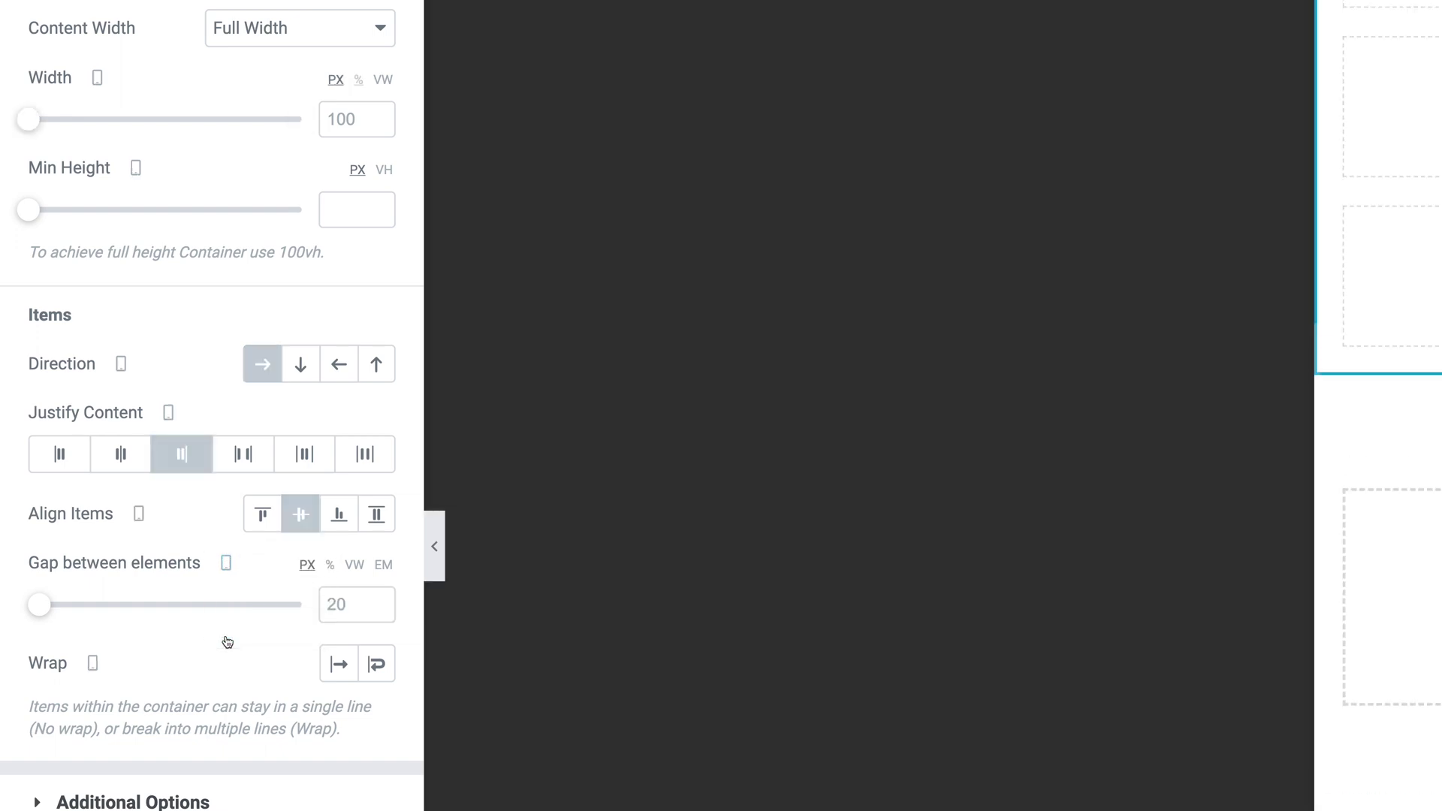
left_click(336, 608)
type("0")
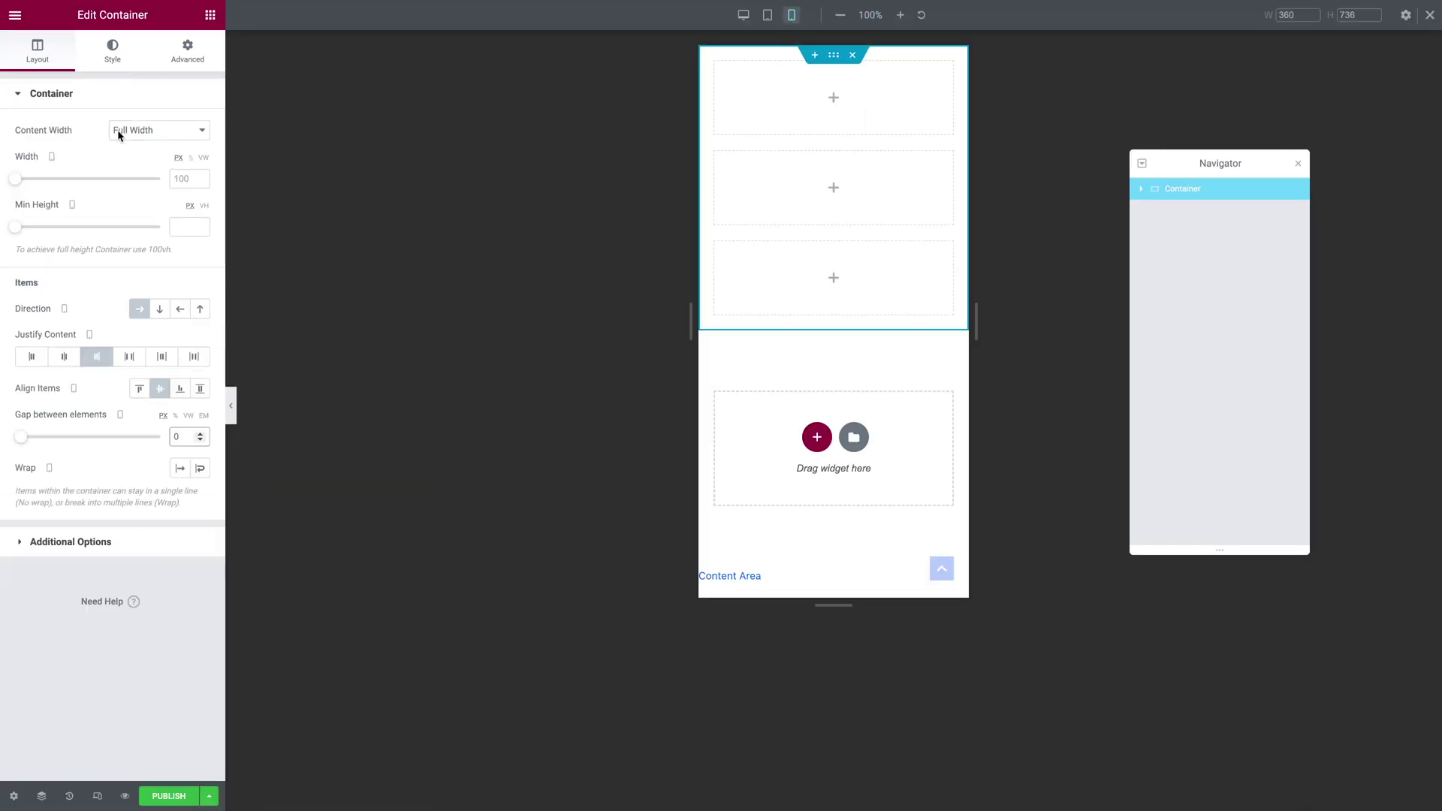
left_click(743, 15)
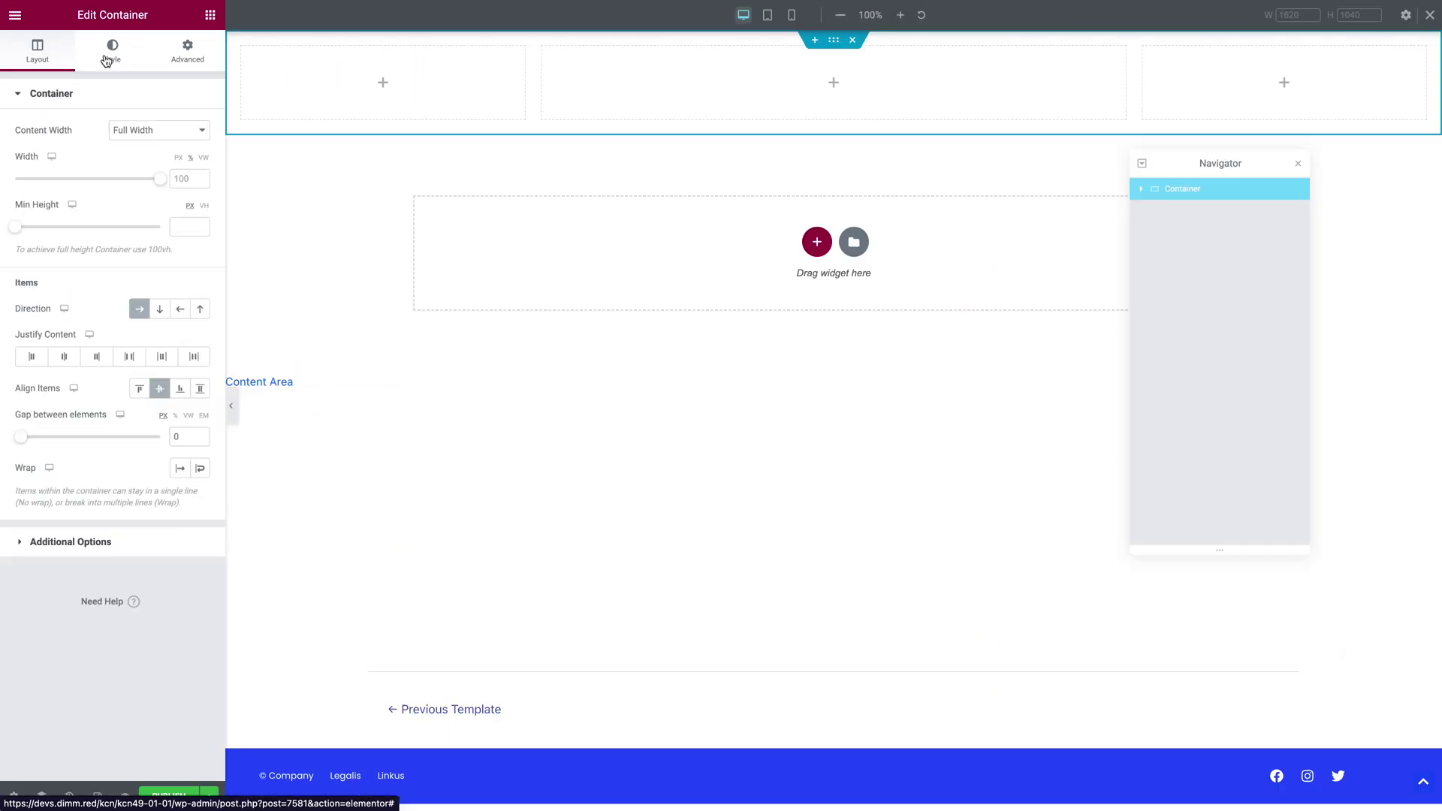
Step: Give the container a Classic background with the fully transparent color #02010100
left_click(106, 60)
left_click(139, 162)
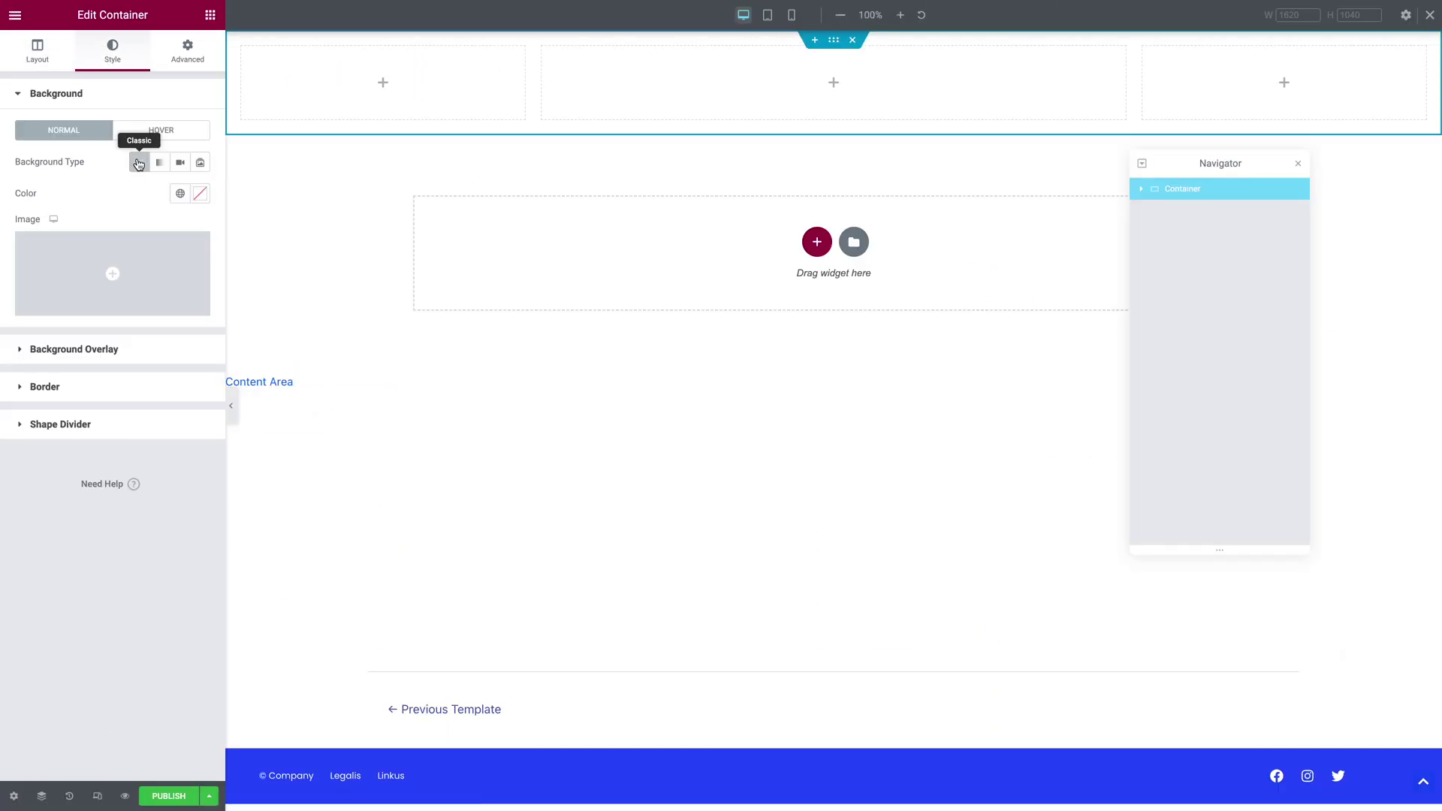
left_click(200, 195)
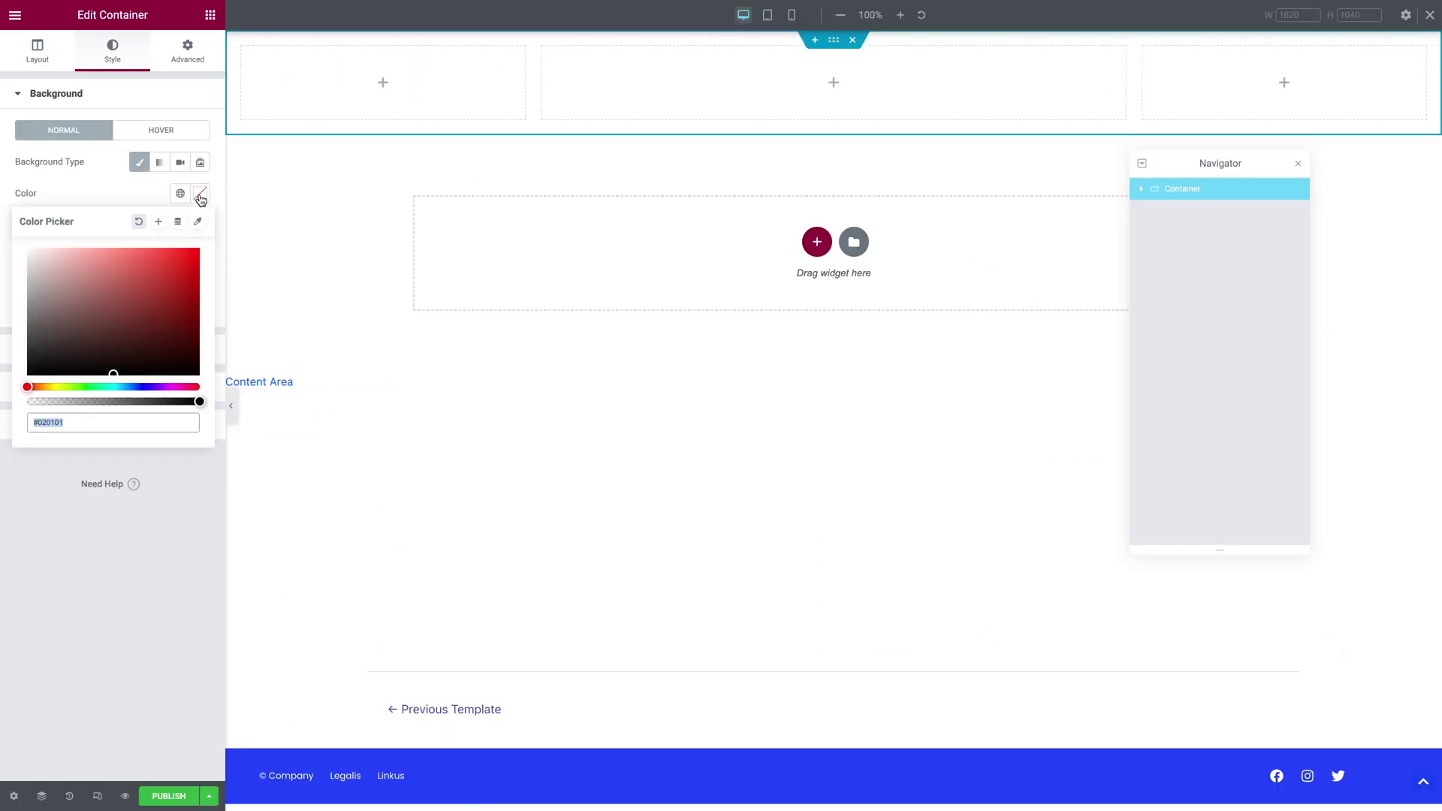
left_click_drag(199, 401, 2, 398)
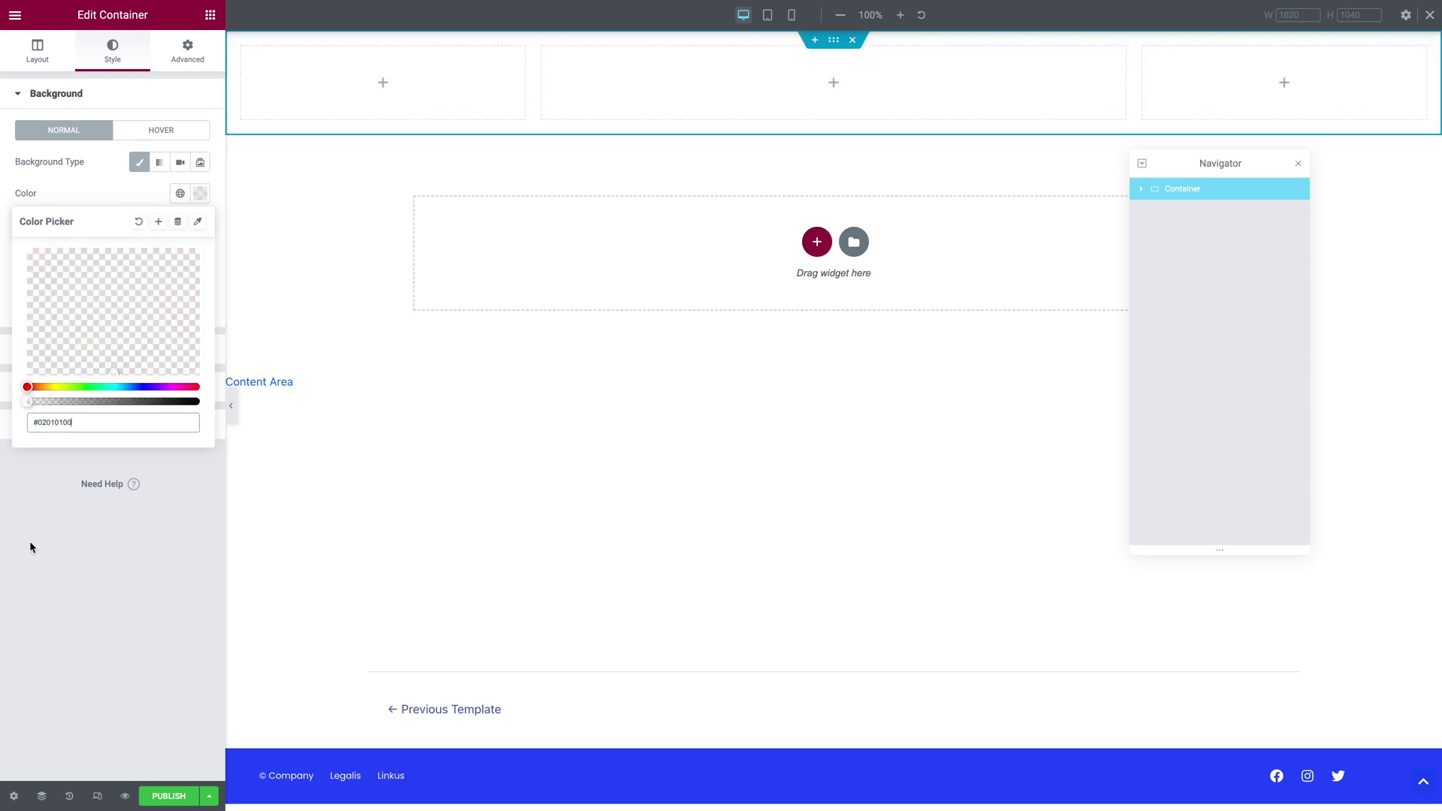
left_click(66, 480)
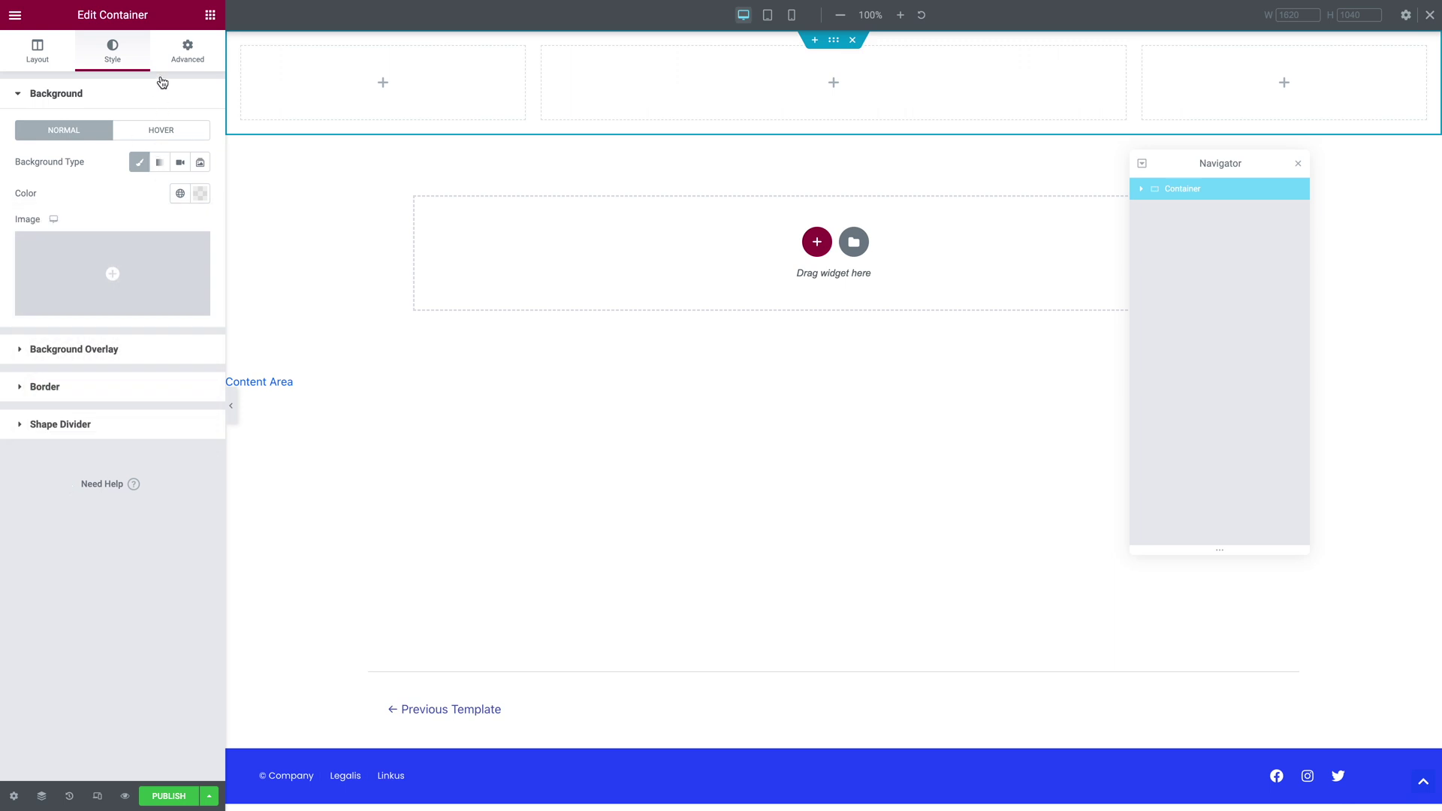
Step: Unlink the container's margin values and set the desktop bottom margin to -65 px
left_click(166, 67)
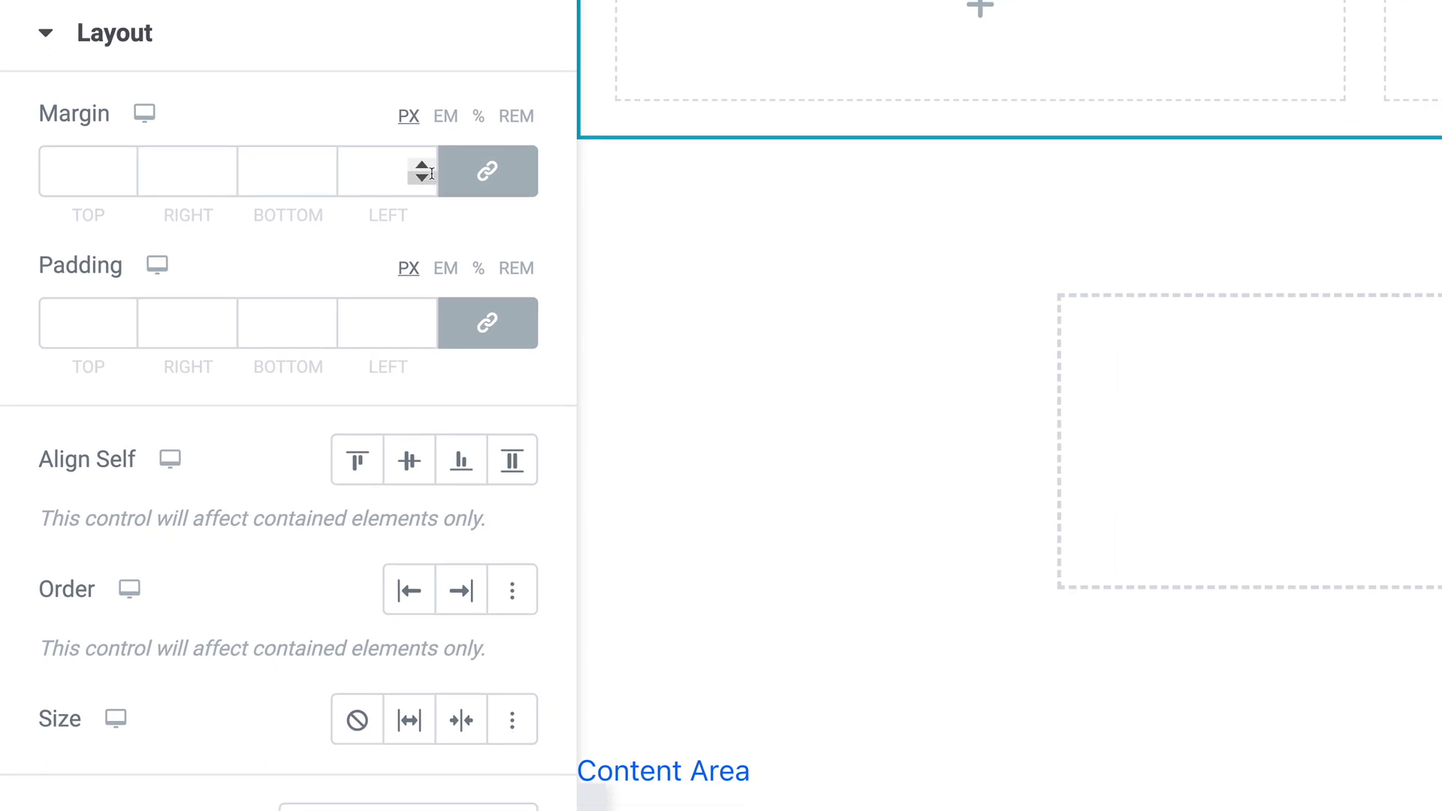
left_click(479, 177)
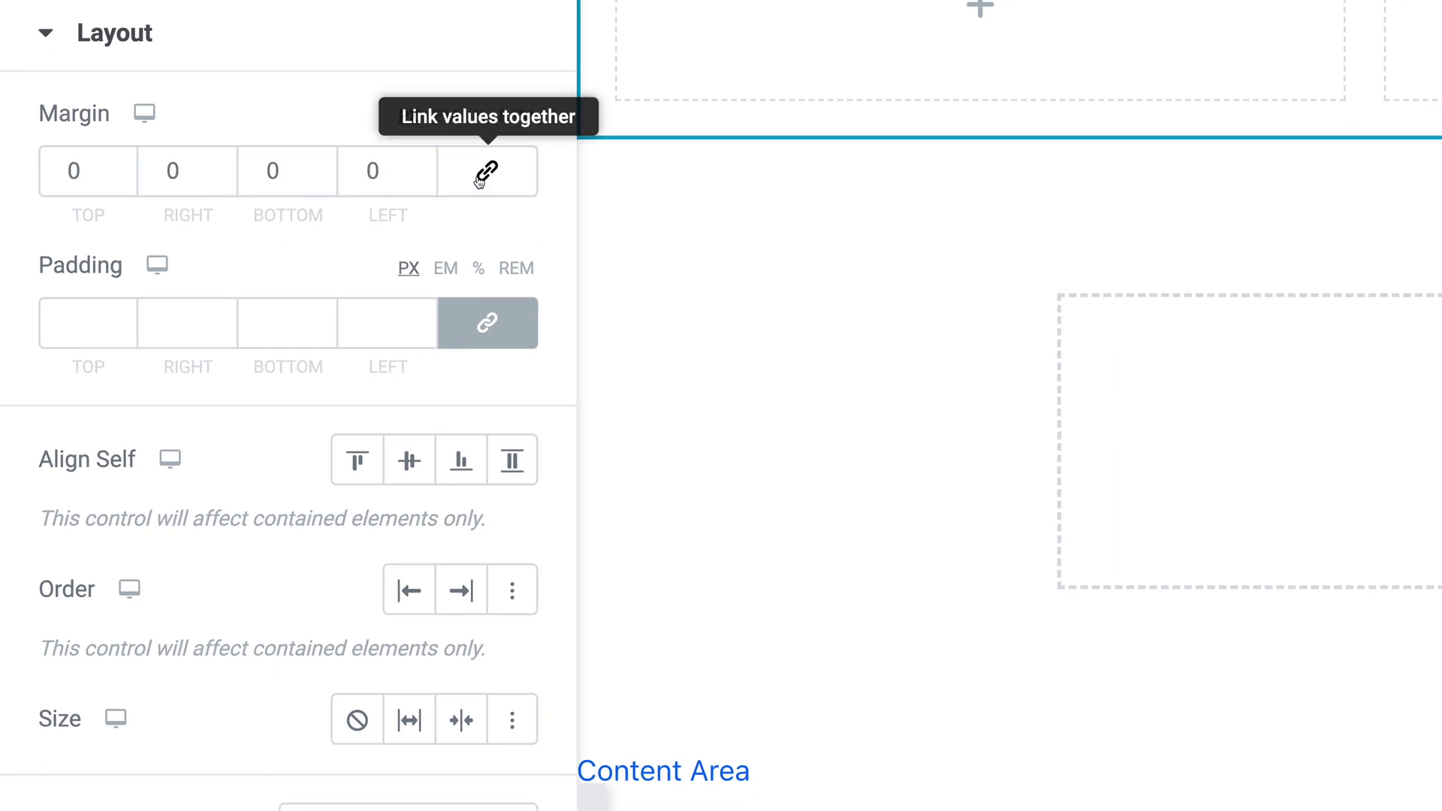
double_click(271, 171)
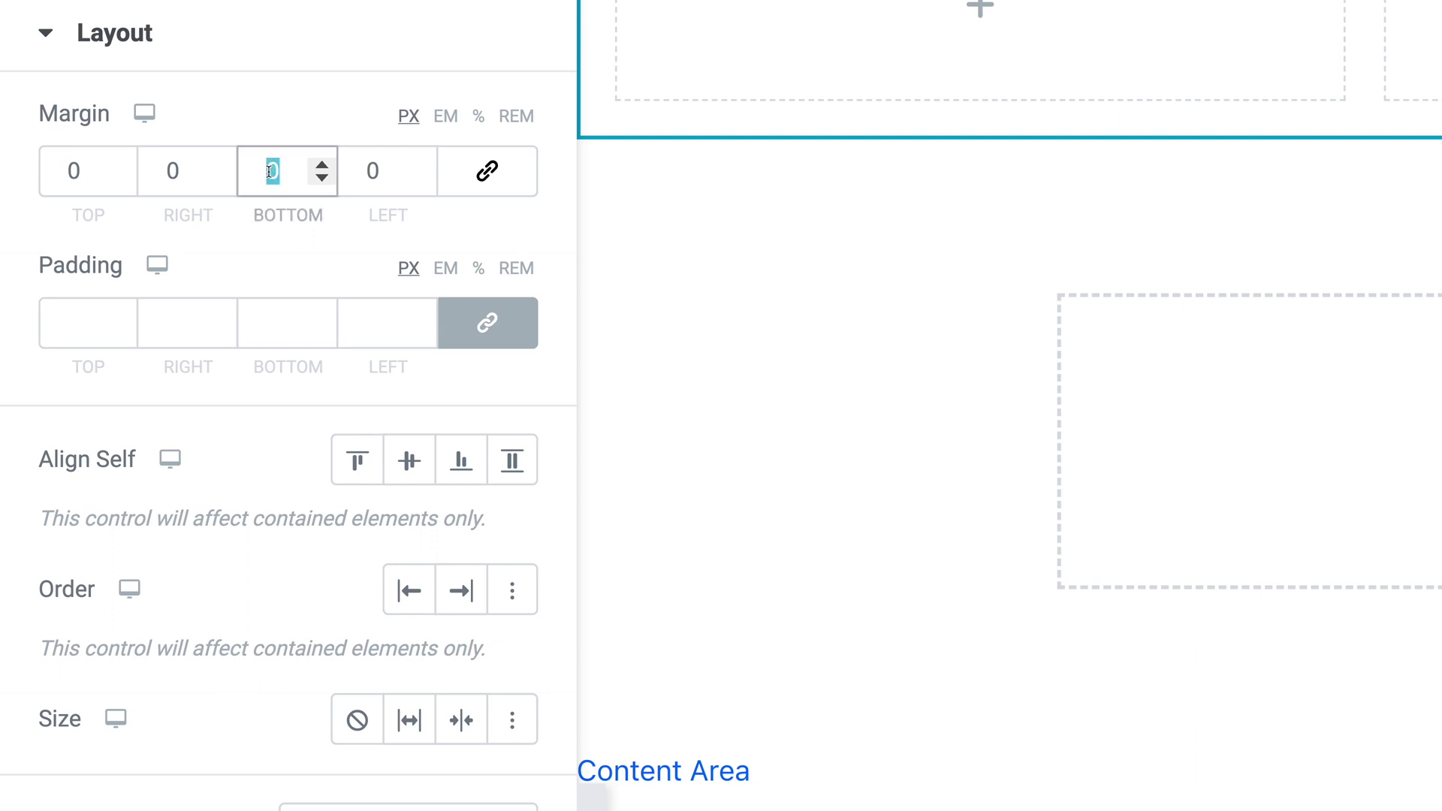
type("65")
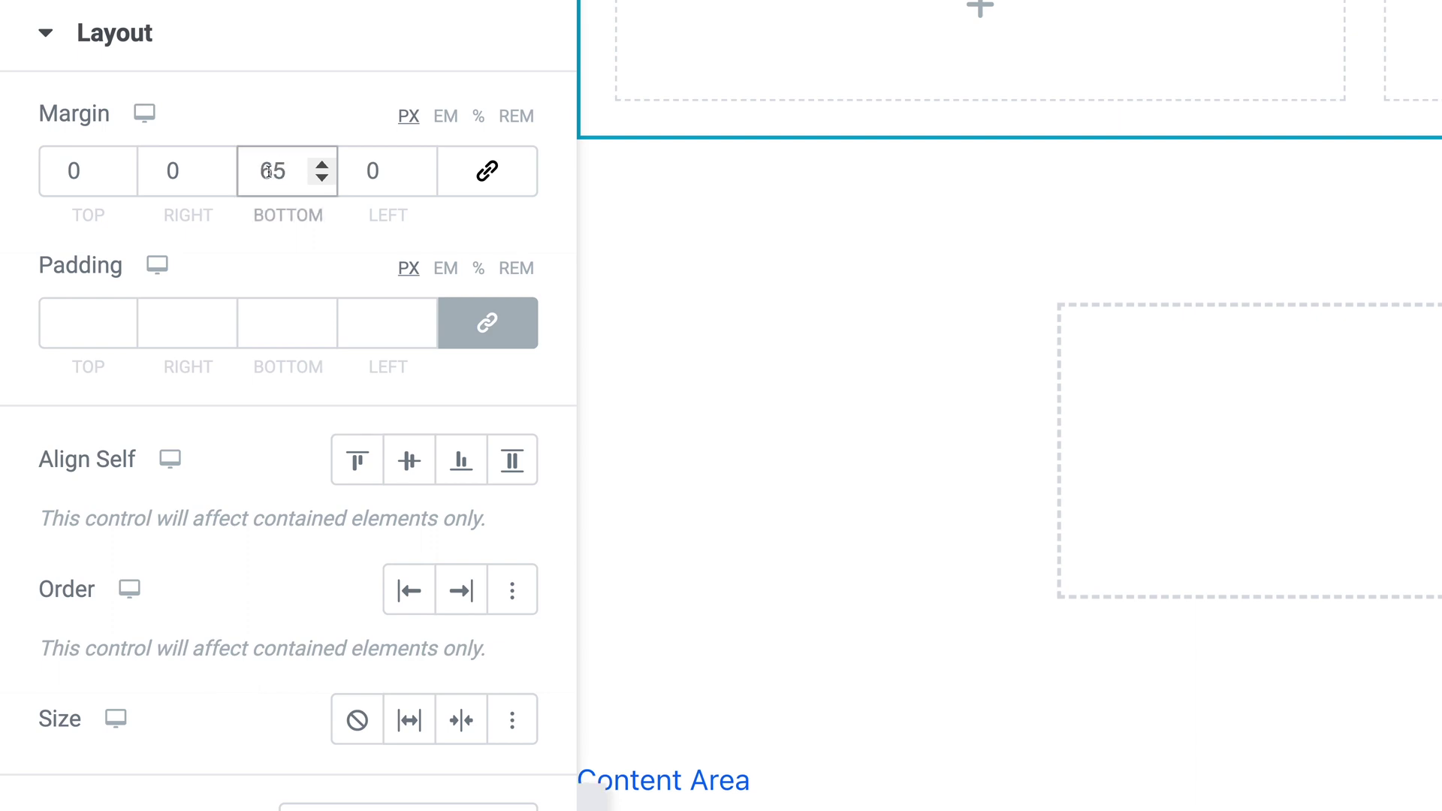
left_click(268, 171)
type("-")
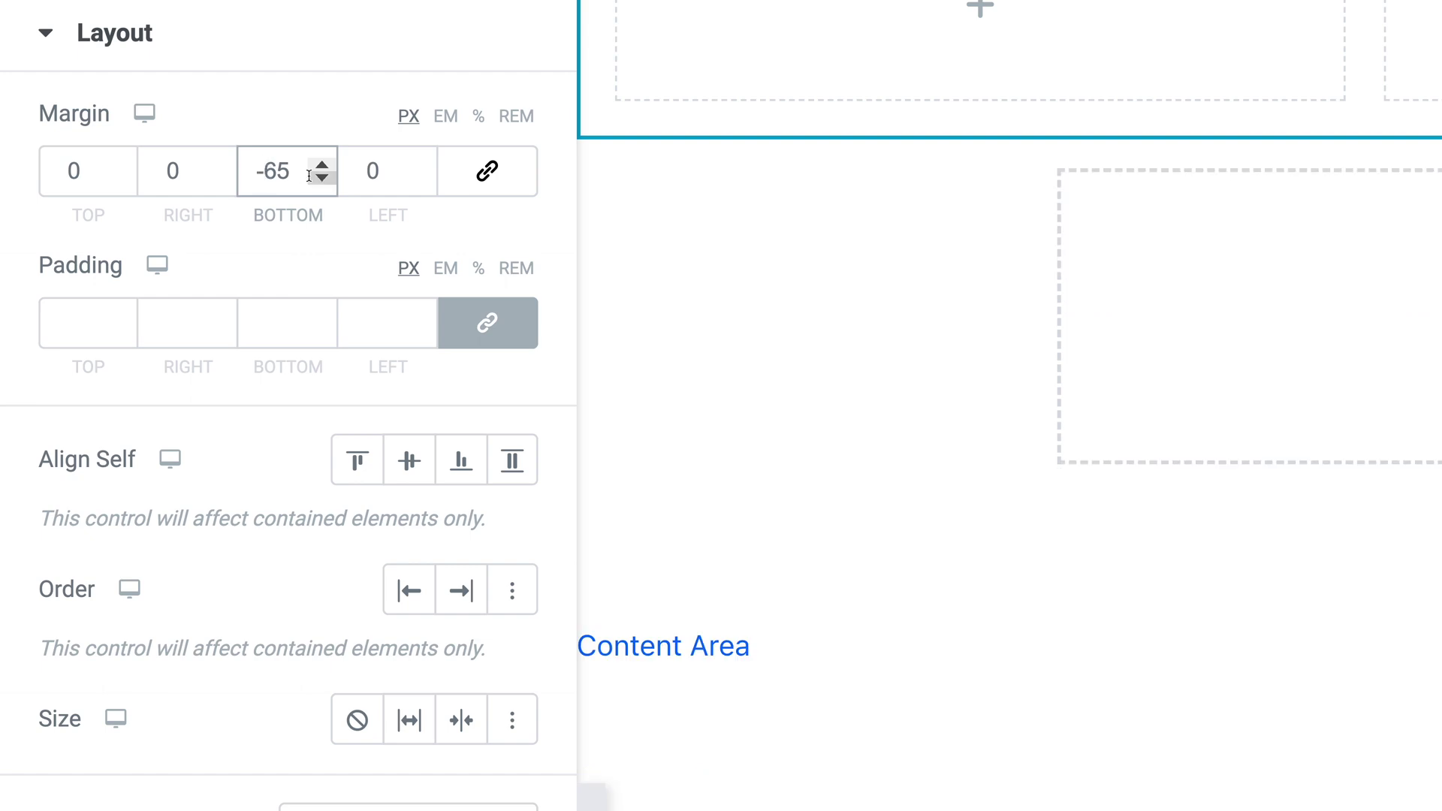
Step: Set the container's mobile bottom margin to -67 px with unlinked values, then return to the desktop view
left_click(144, 115)
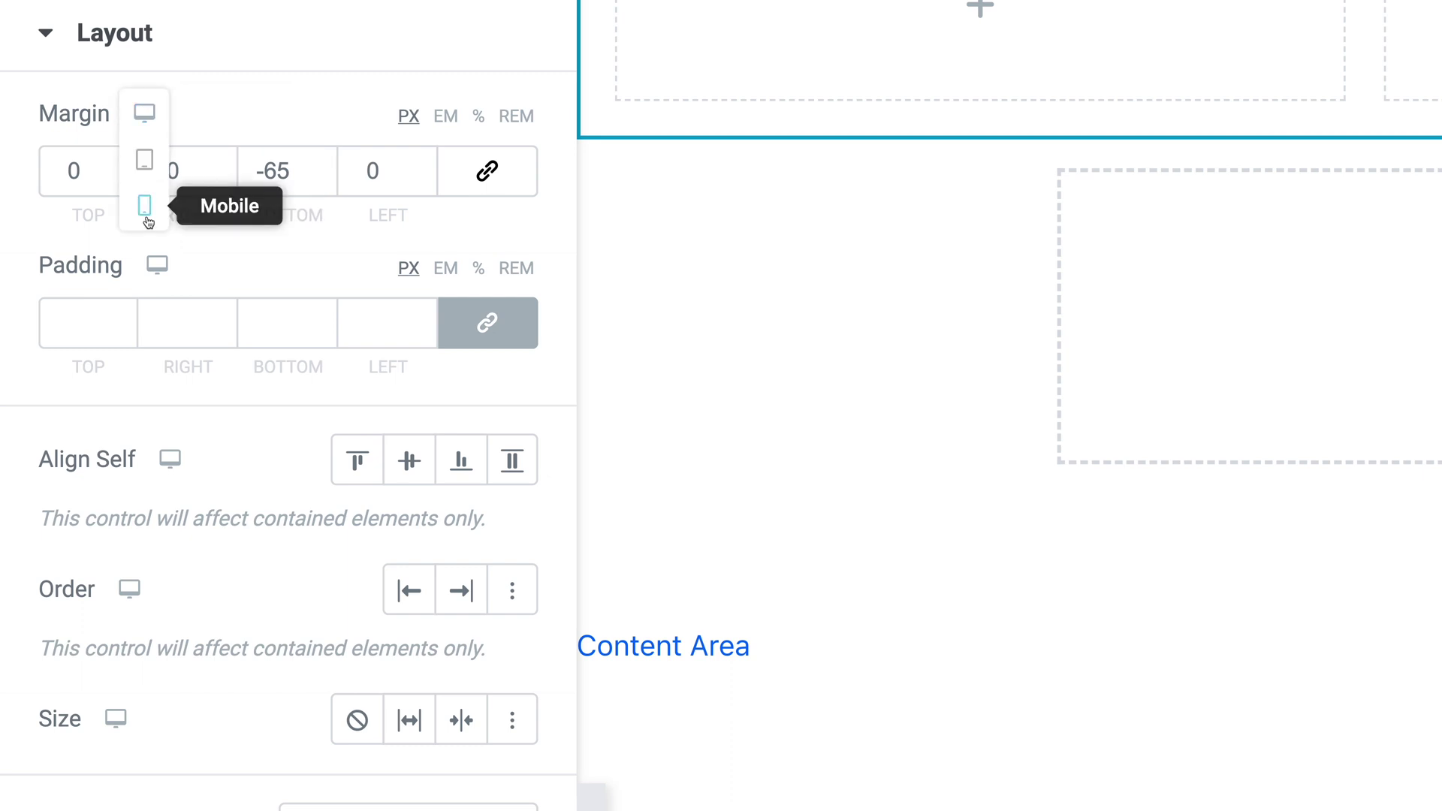
left_click(144, 208)
left_click(487, 179)
double_click(270, 172)
type("67")
key("Left")
key("Left")
type("-")
left_click(145, 114)
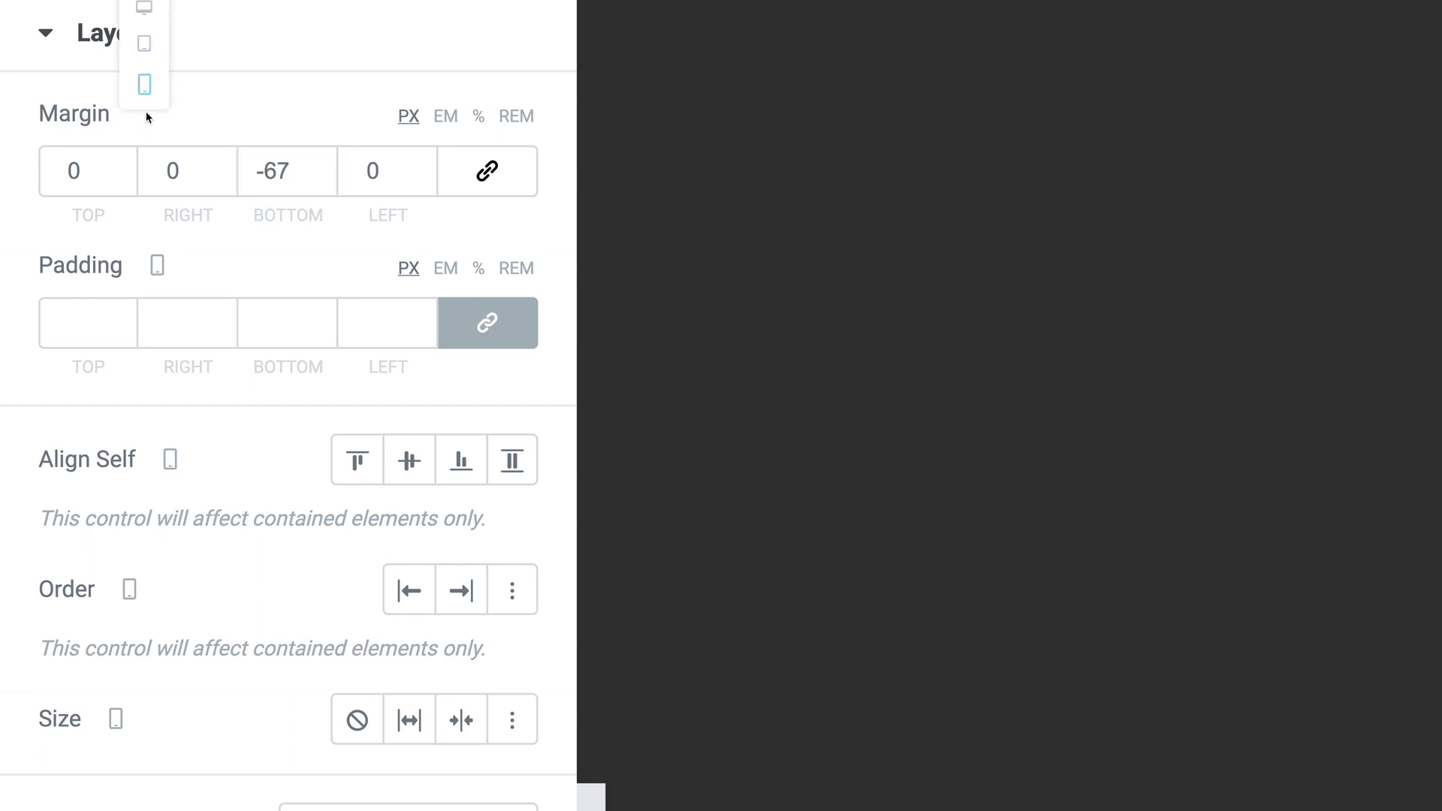
left_click(143, 16)
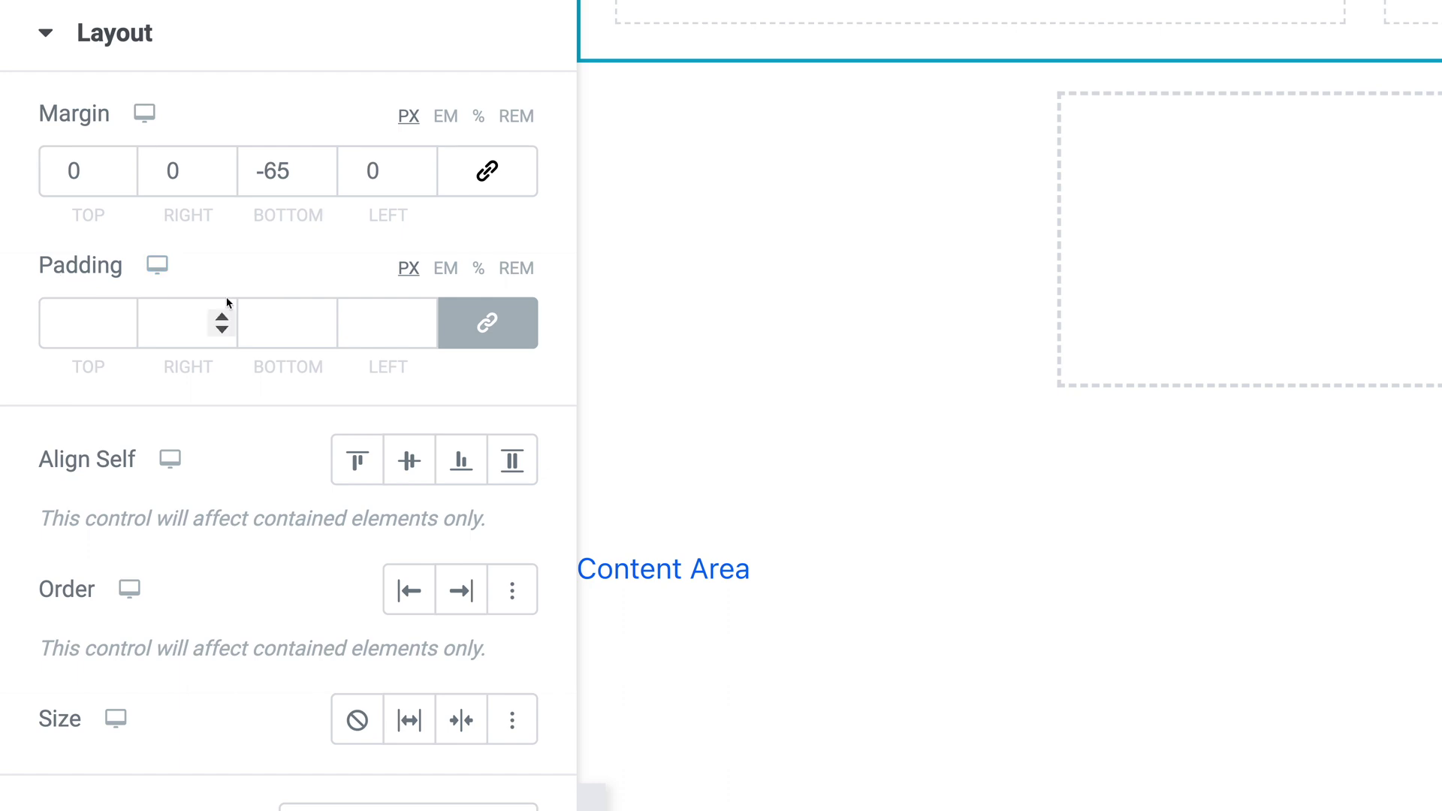
Step: Unlink the container's padding values and set the desktop left padding to 30 px
left_click(485, 323)
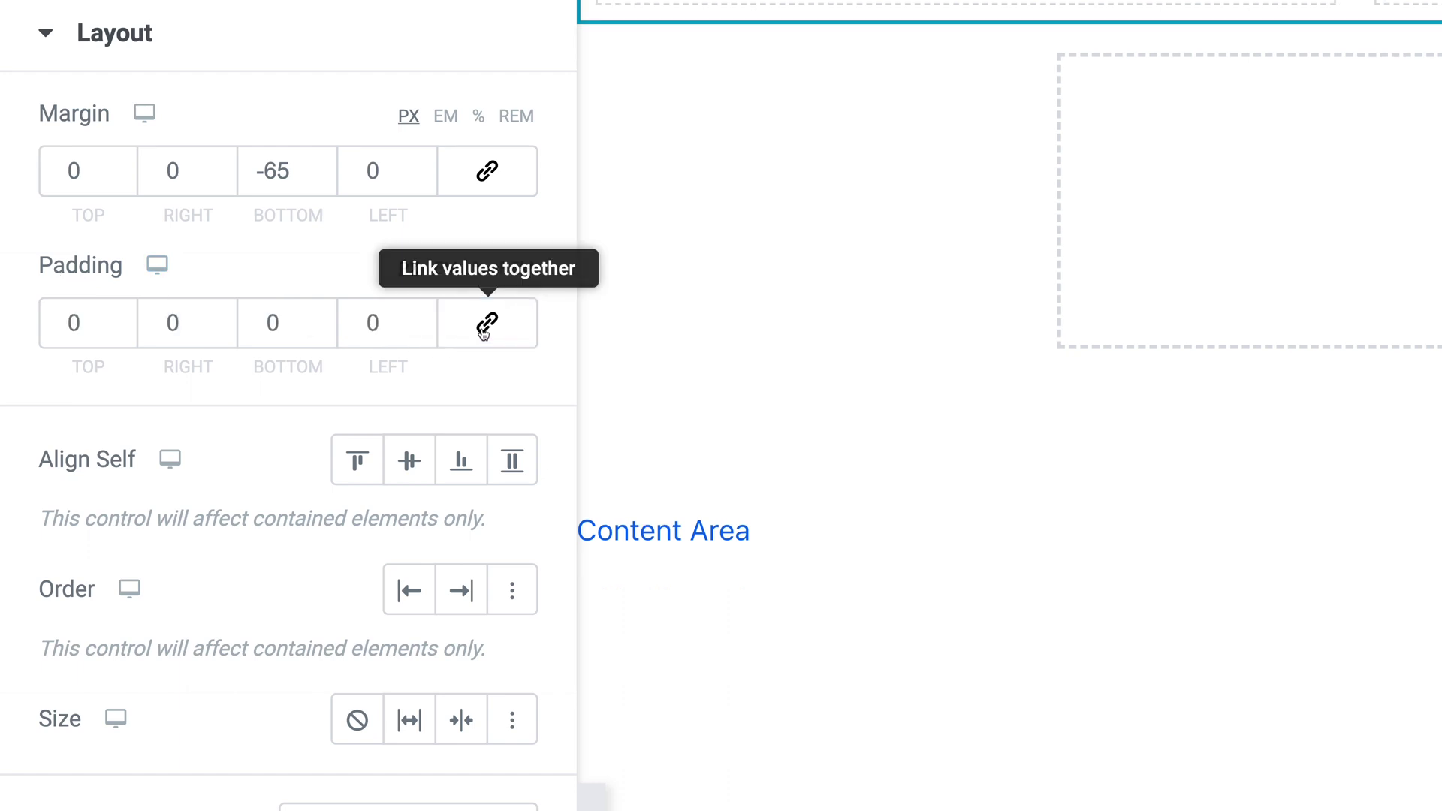
left_click(359, 324)
type("3")
Step: Set the container's mobile left padding to 20 px with unlinked values, then set its desktop Z-Index to 999
left_click(160, 272)
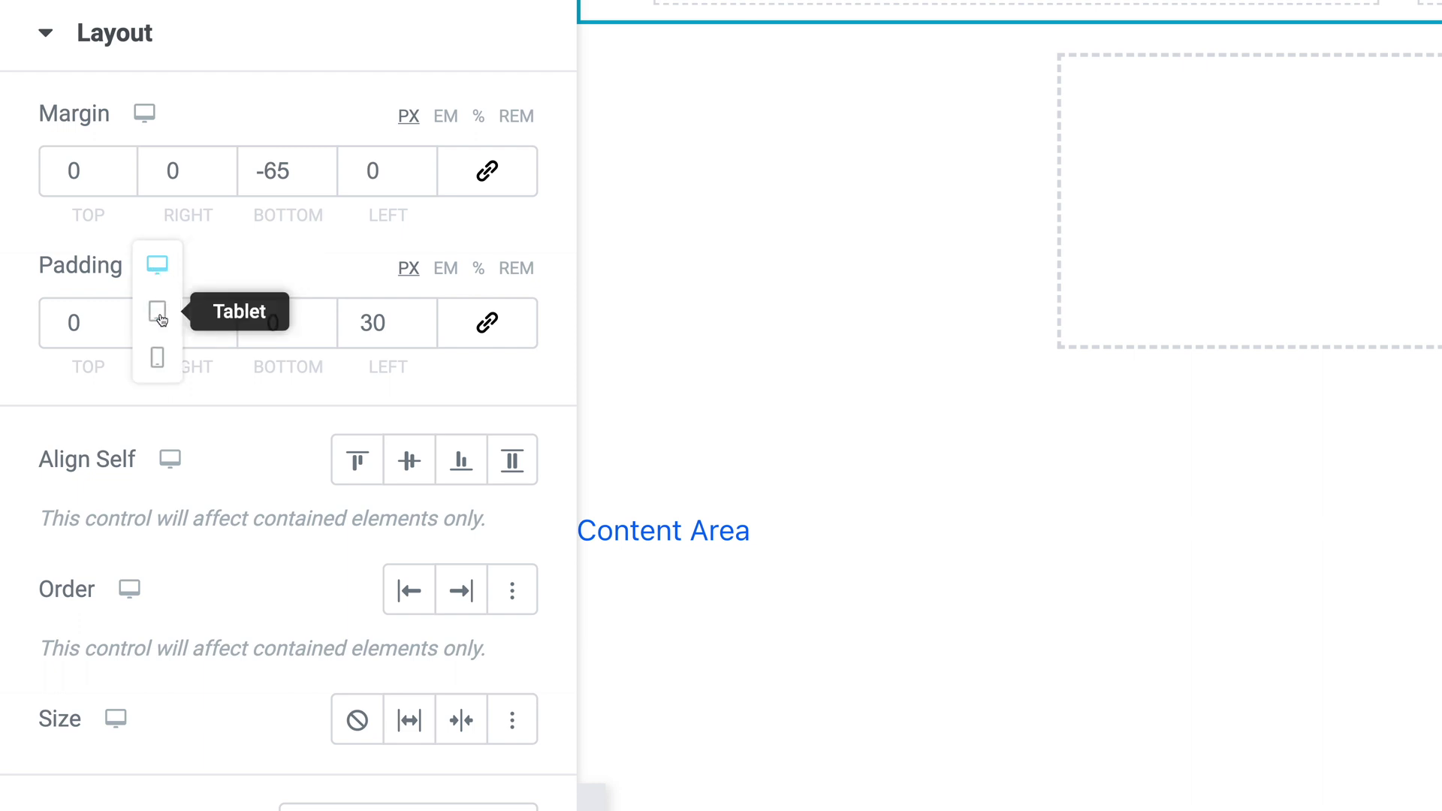
left_click(160, 359)
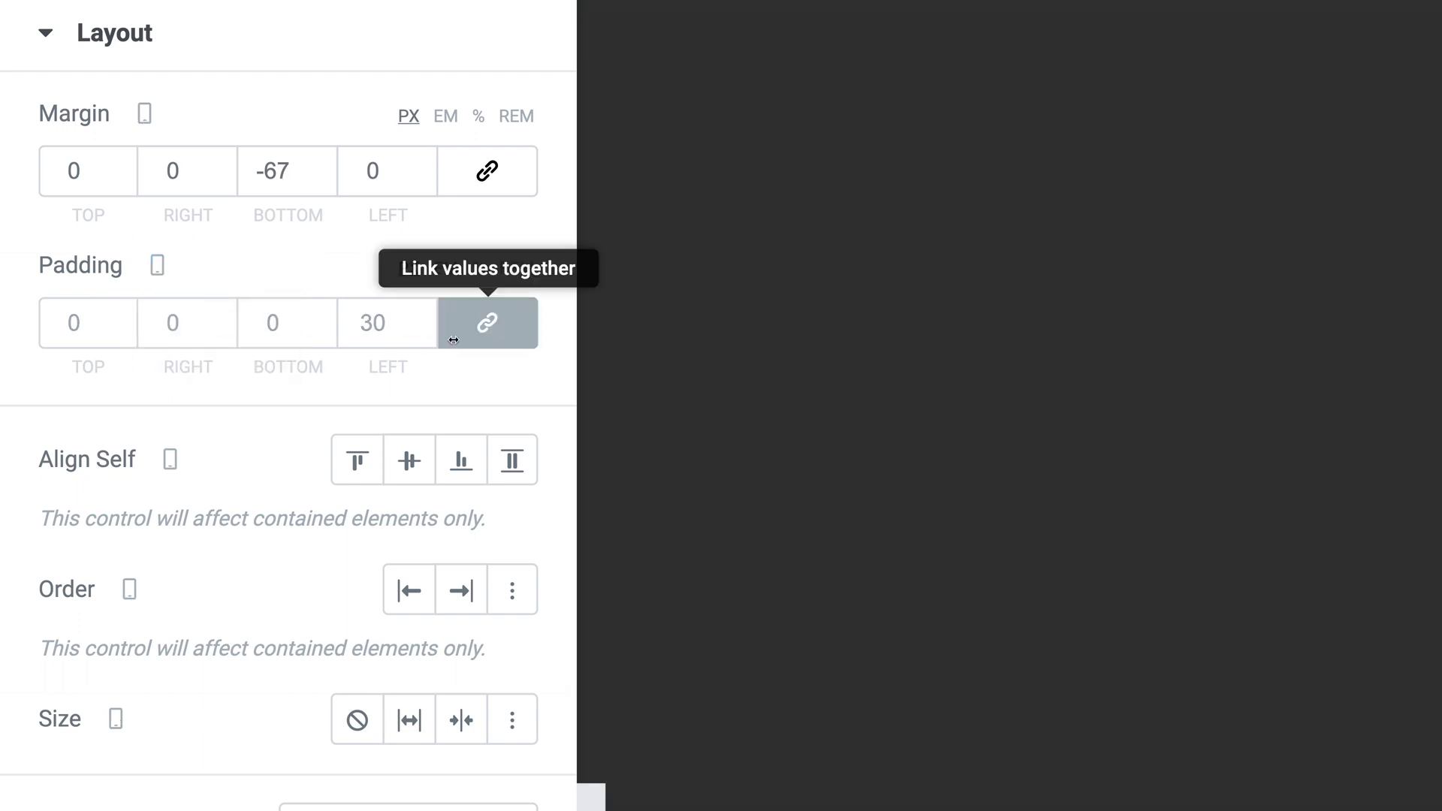
left_click(477, 329)
left_click(361, 325)
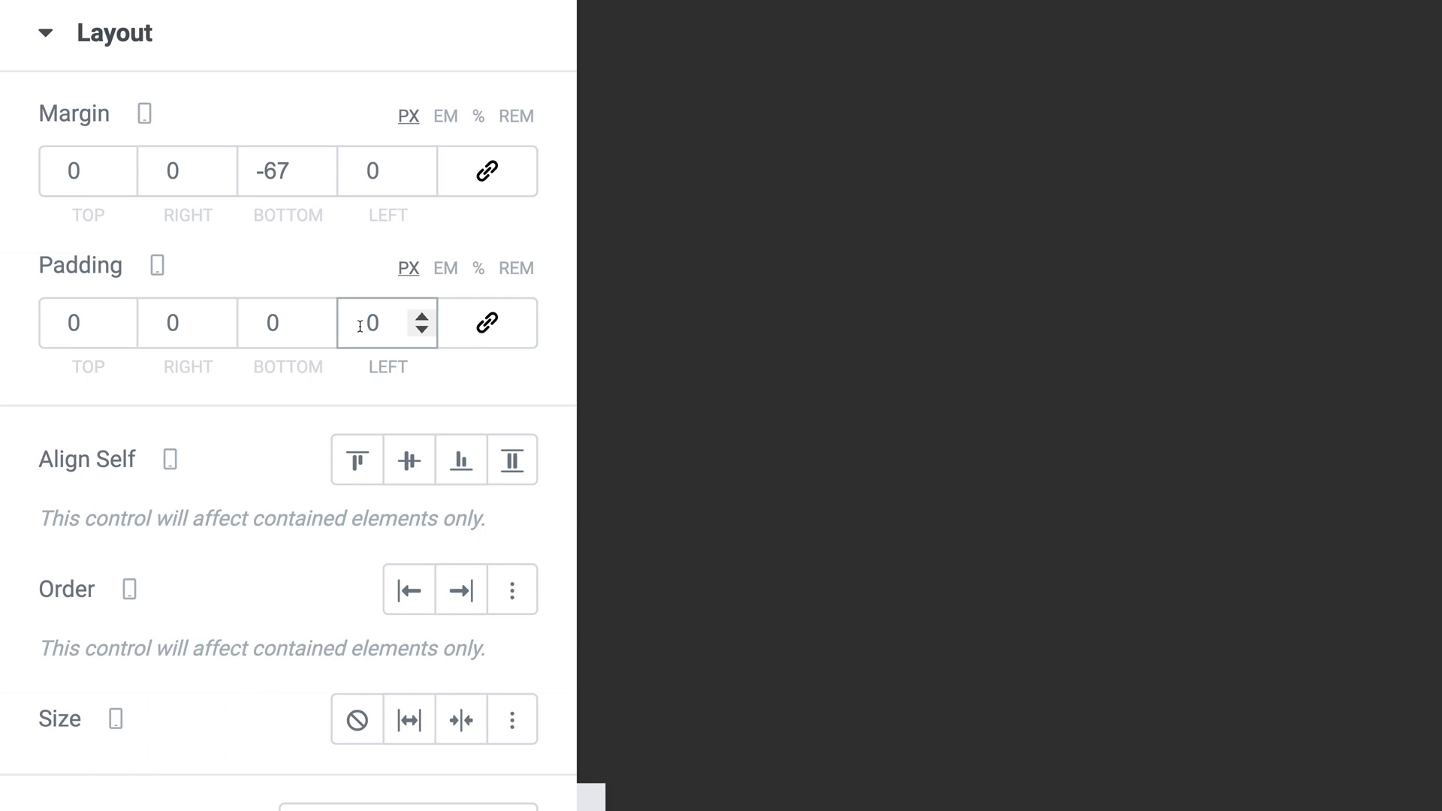
type("2")
mouse_move(158, 267)
left_click(154, 165)
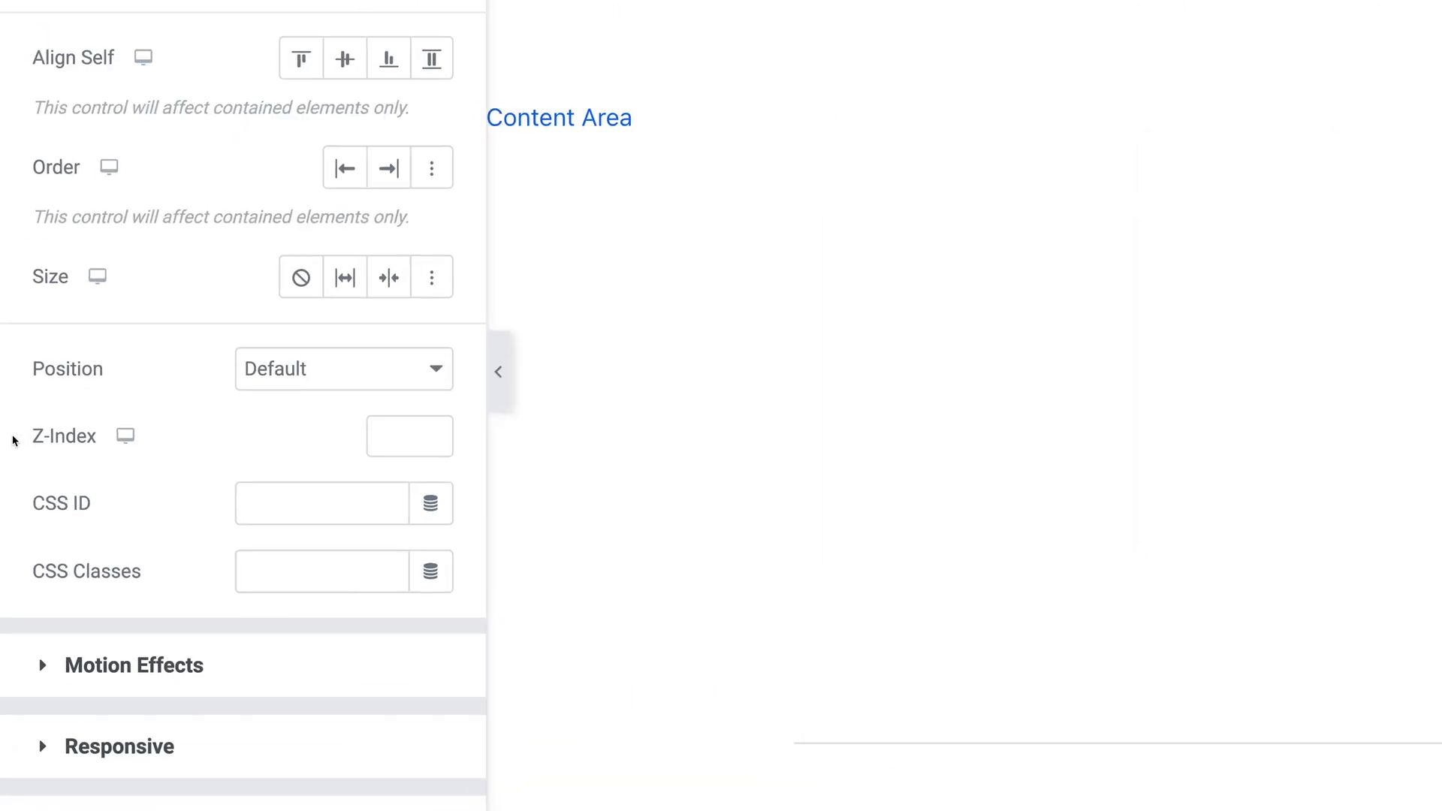
left_click(381, 437)
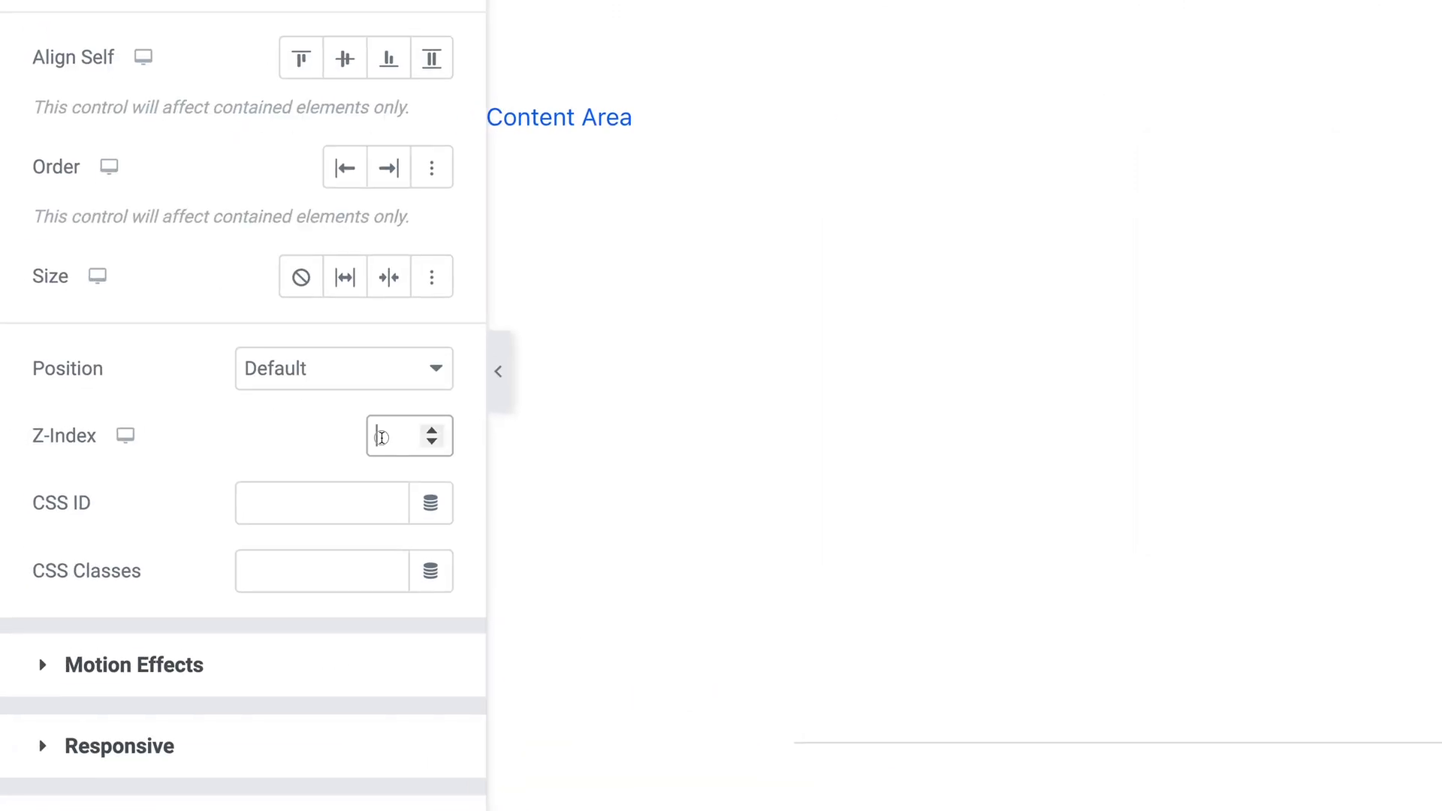
type("999")
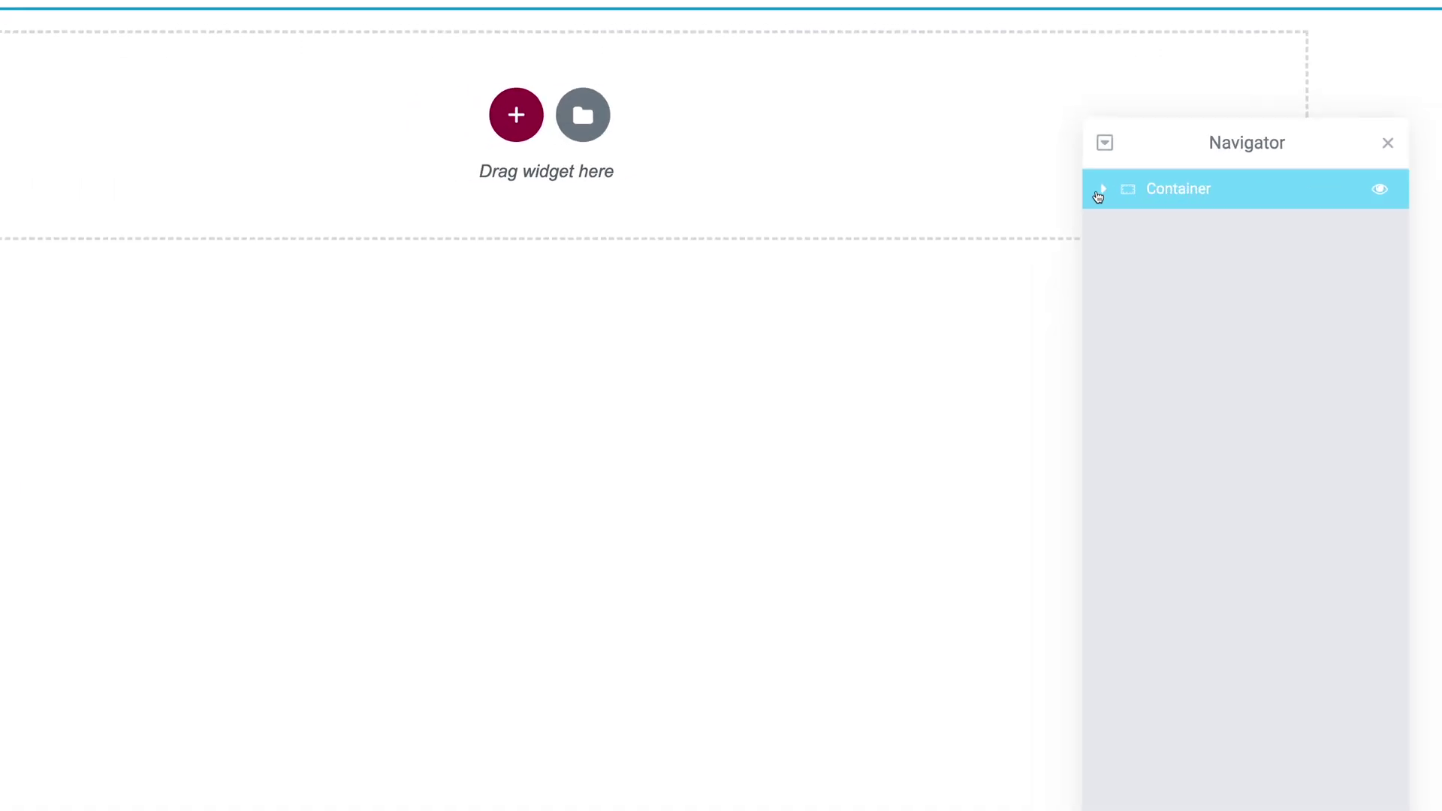
Step: Expand the outer container in the Navigator and rename its first two inner containers Sub-Container 1 and Sub-Container 2
left_click(1098, 197)
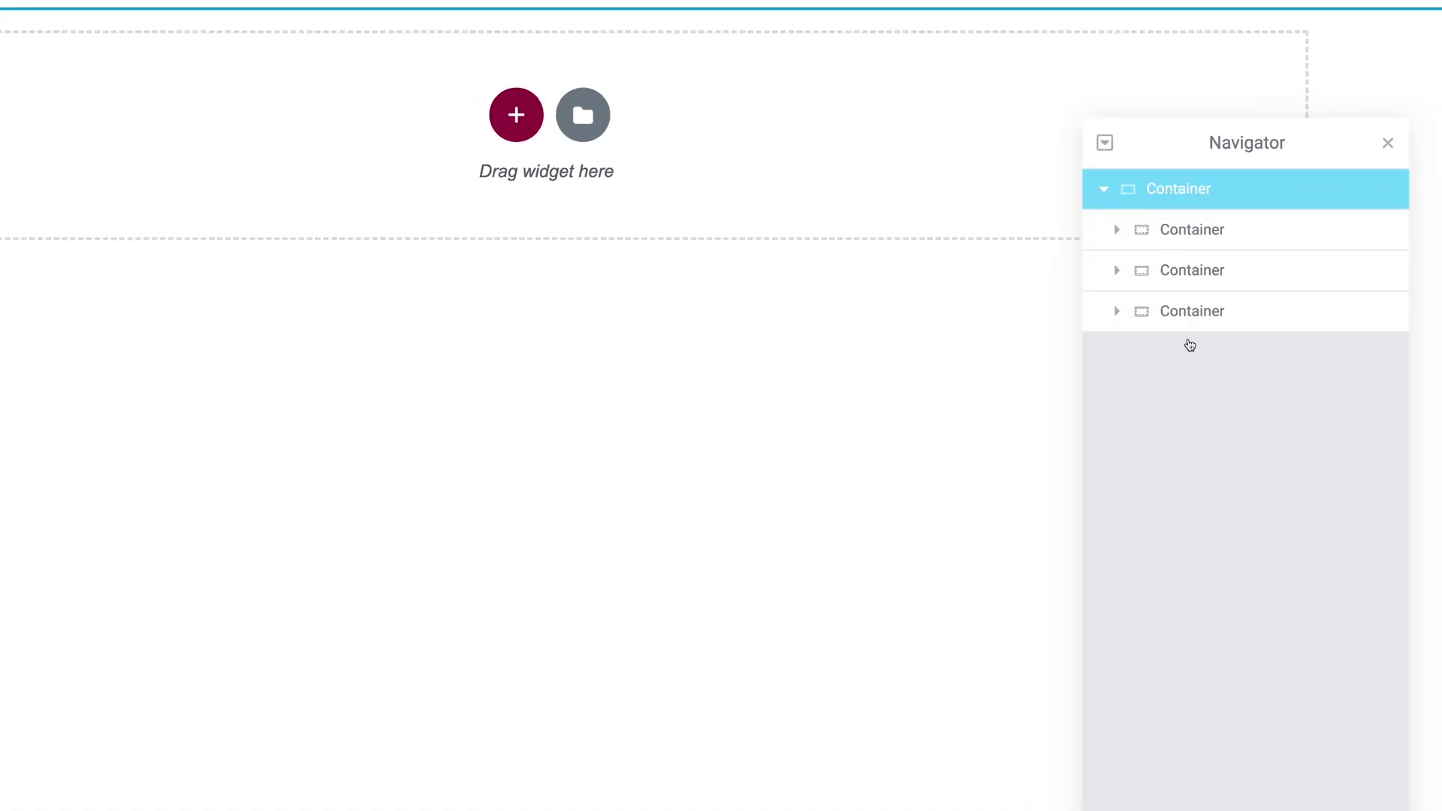
double_click(1192, 232)
type("SubContainer 1")
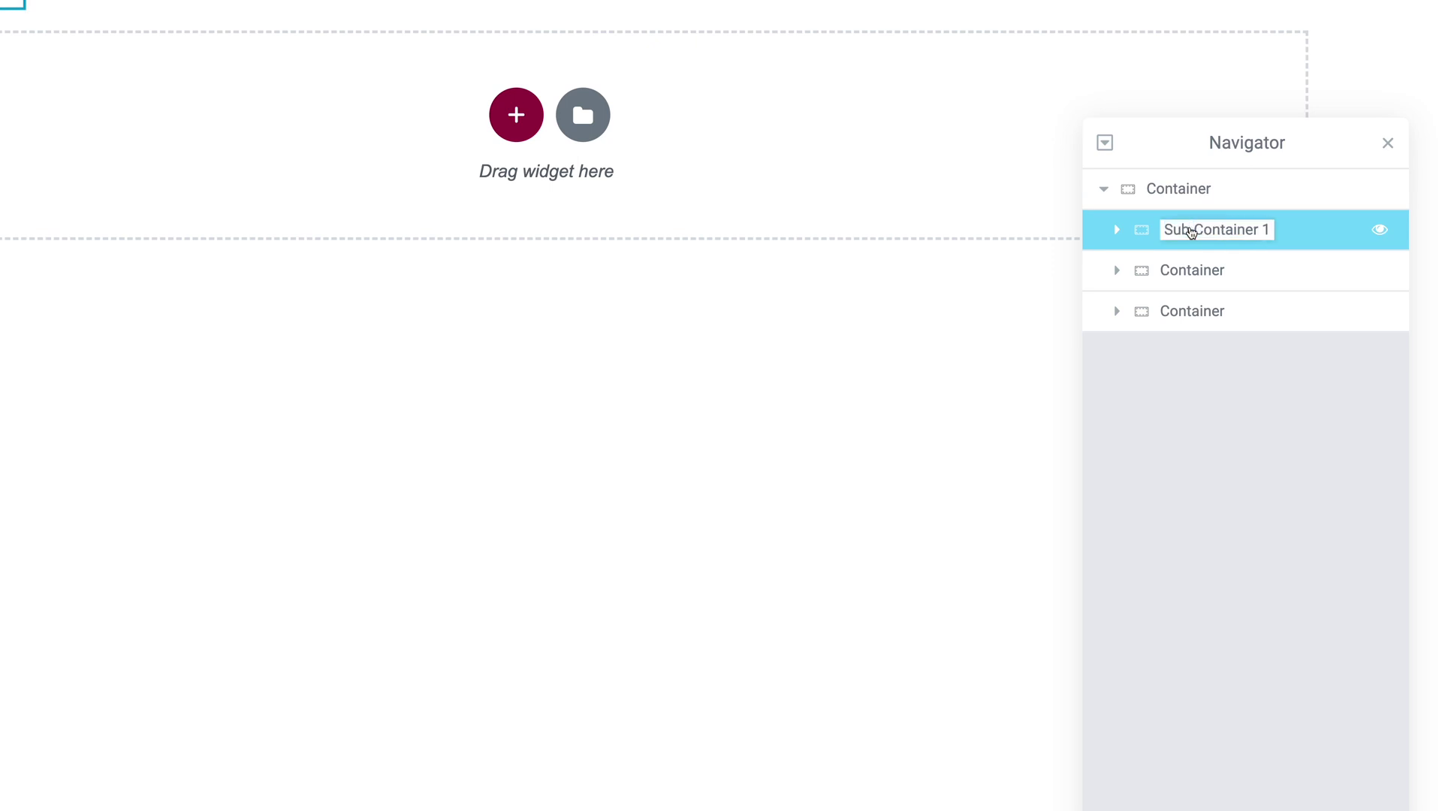
double_click(1178, 272)
type("Sub-Container")
type("2")
key("Return")
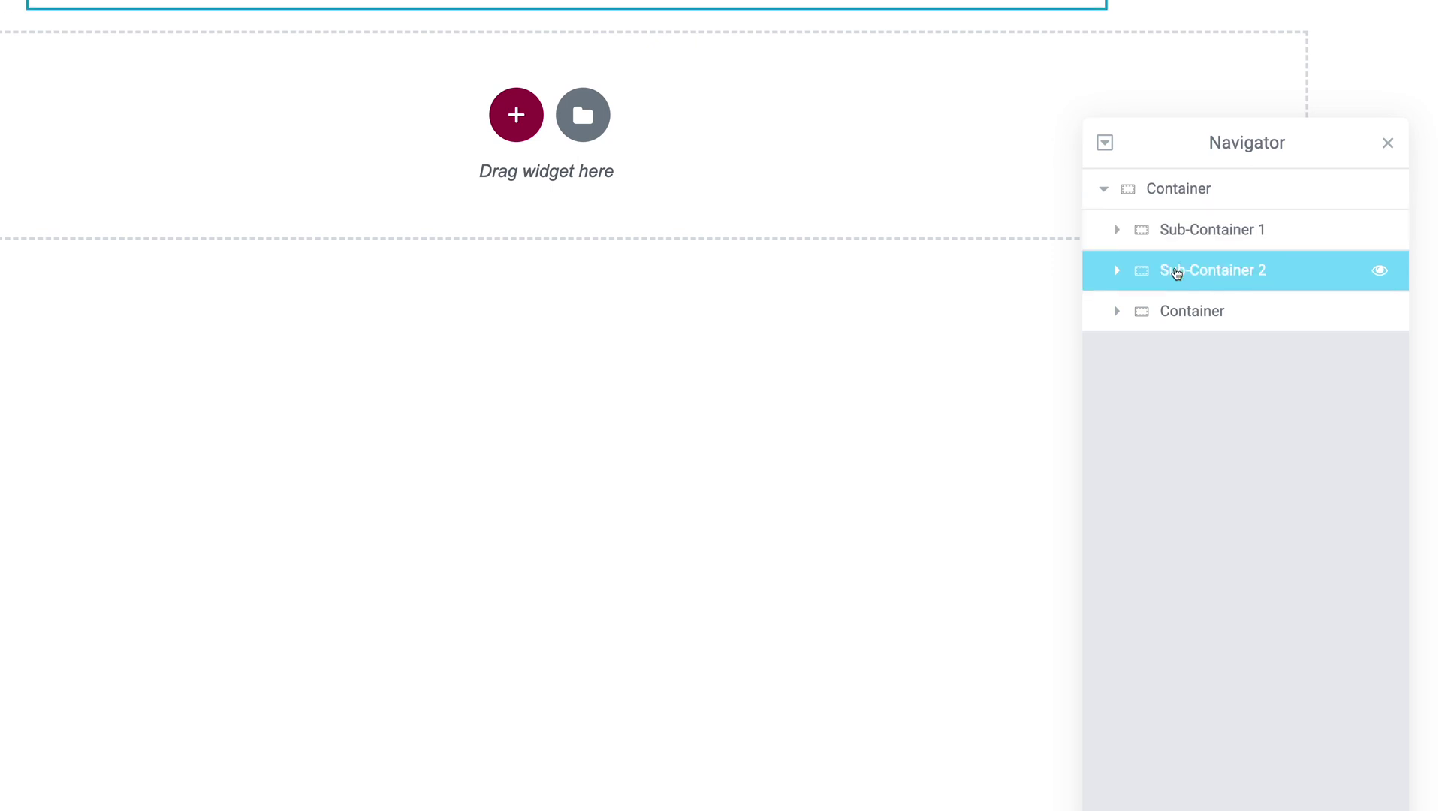
Step: Rename the third inner container in the Navigator as Sub-Container 3
double_click(1175, 314)
type("Sub-Container")
type("3")
key("Return")
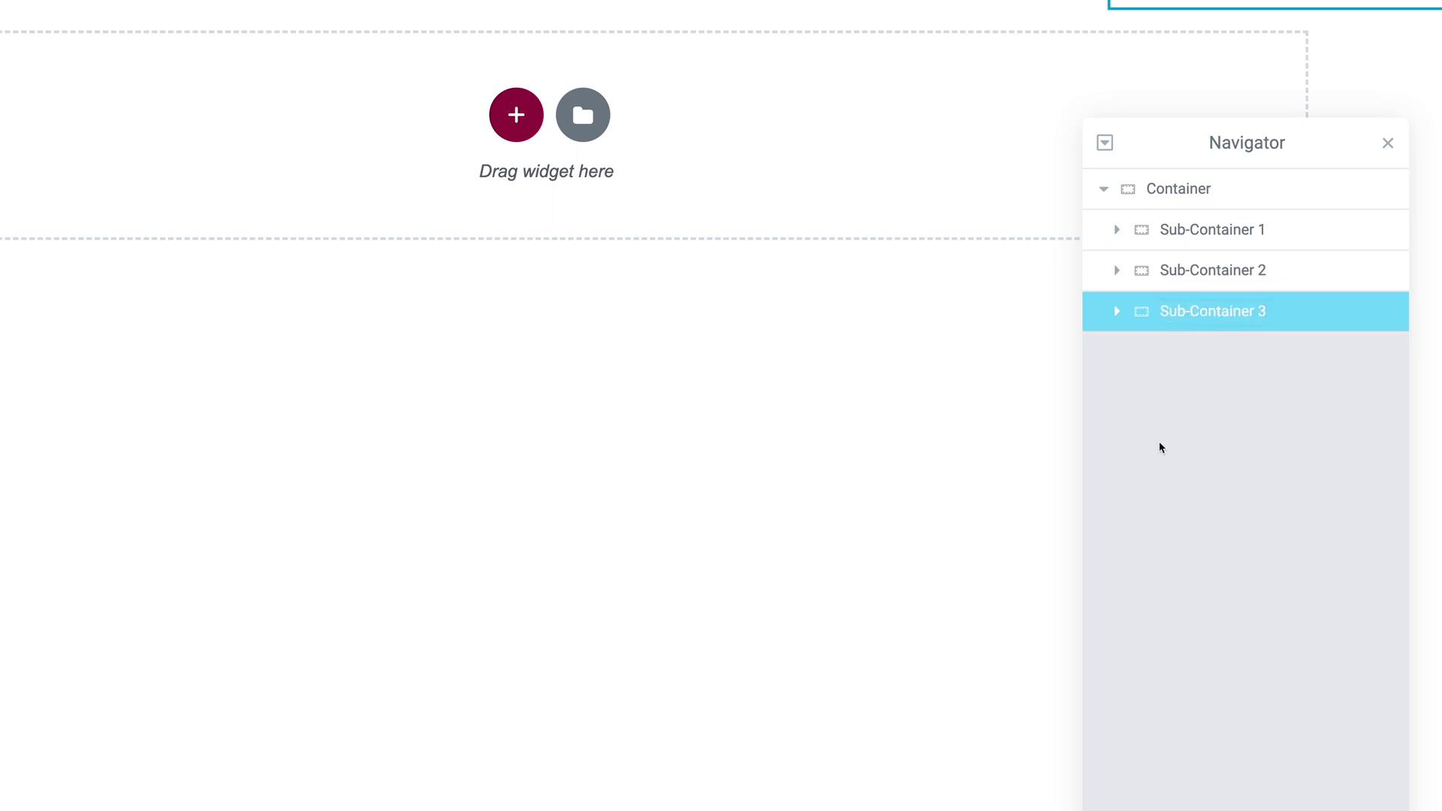
mouse_move(1244, 82)
left_mouse_down()
mouse_move(1232, 101)
mouse_move(1225, 80)
left_mouse_up()
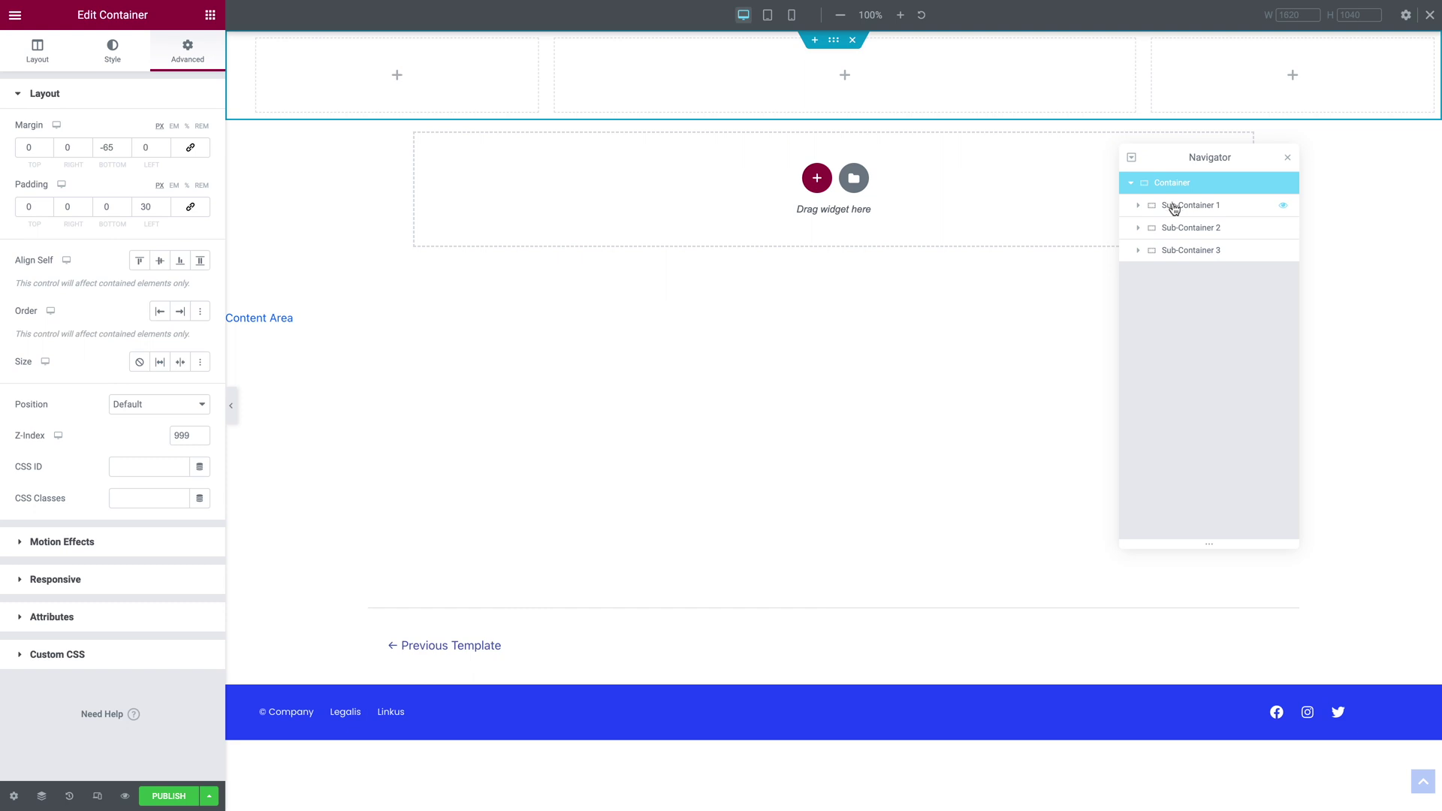
Step: Set the desktop width of Sub-Container 1 to 68 VW
left_click(1172, 206)
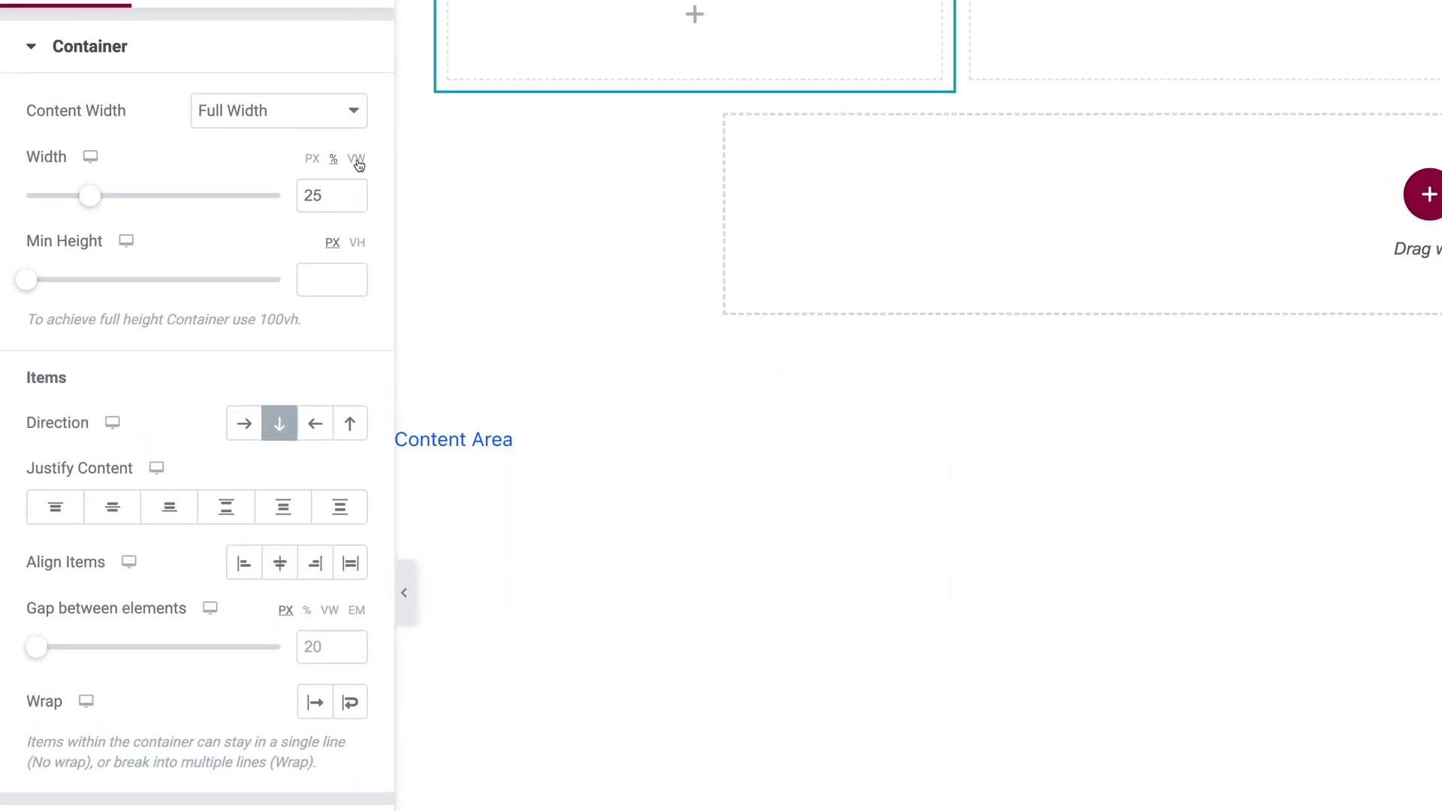
left_click(359, 165)
double_click(310, 196)
type("60")
Step: Set the desktop width of Sub-Container 2 to 20 VW
left_click(1177, 235)
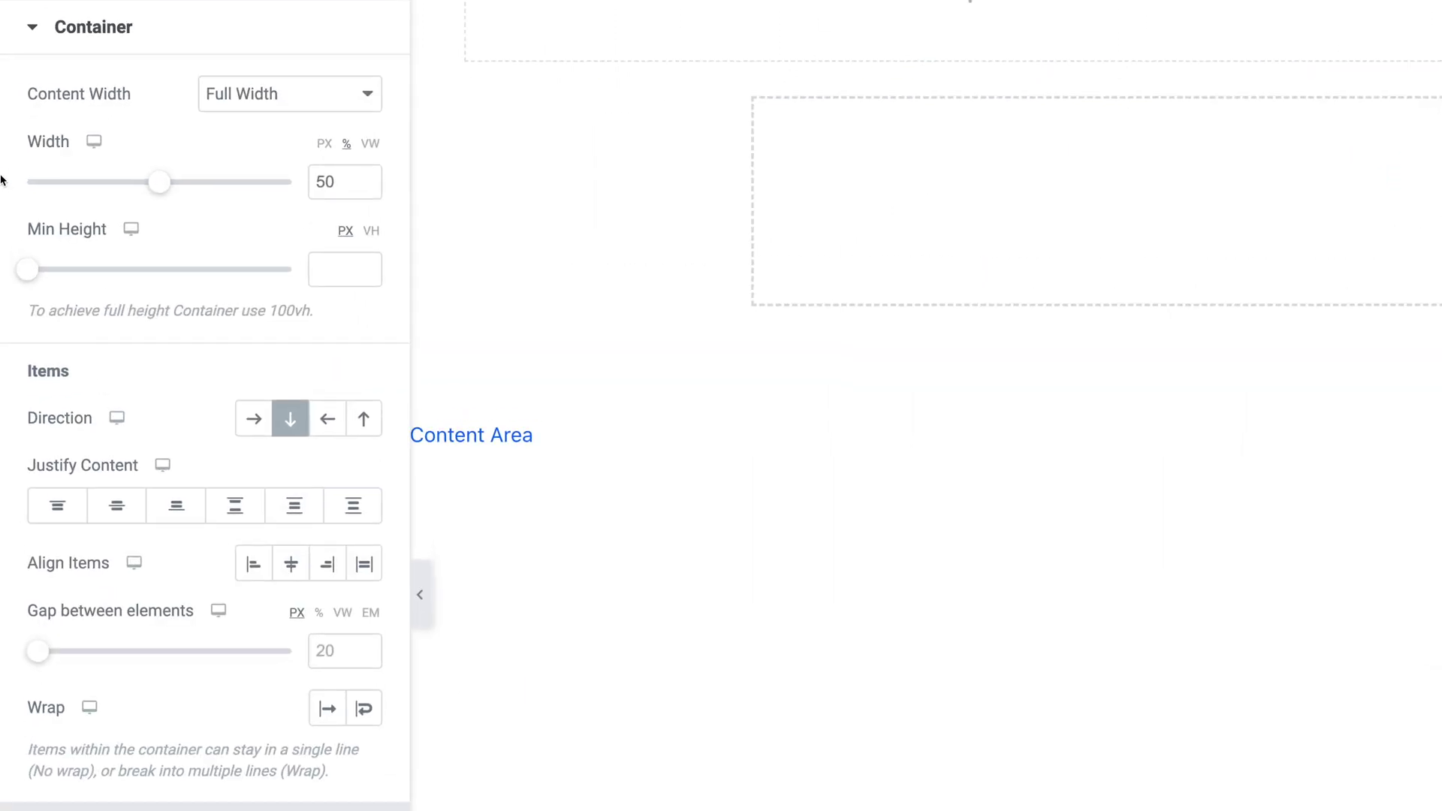
left_click(370, 143)
double_click(323, 182)
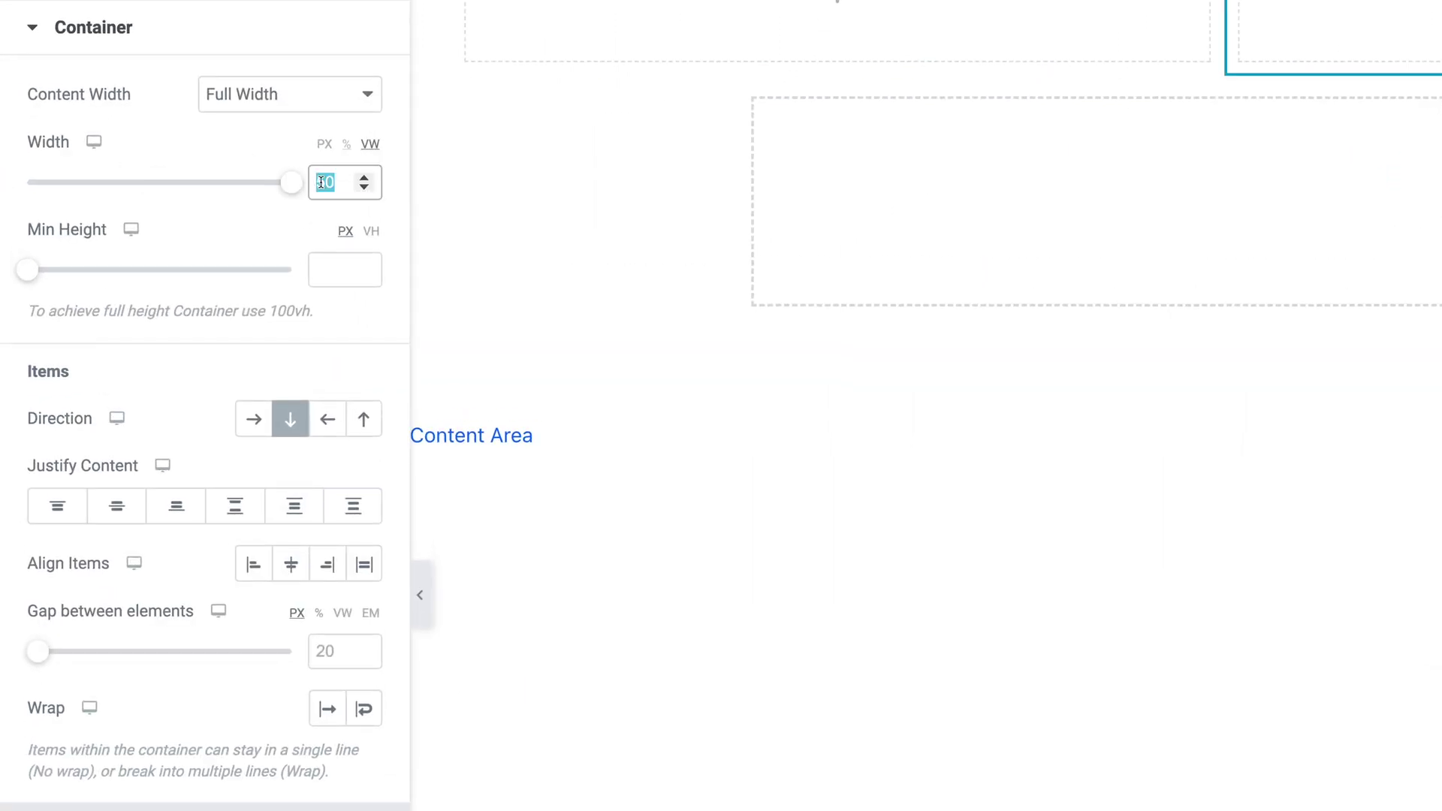
type("20")
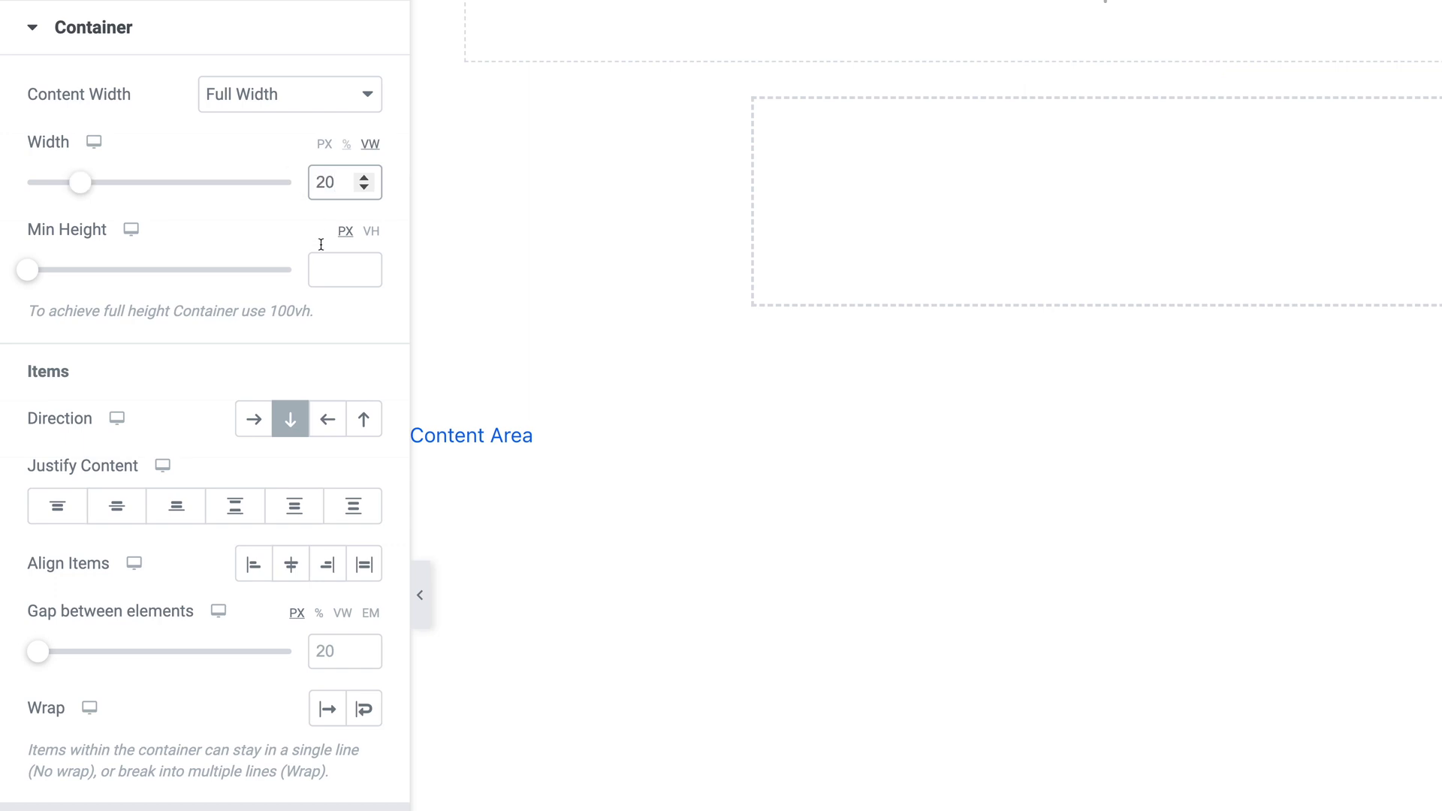
key("Up")
key("Up")
key("Up")
key("Up")
key("Up")
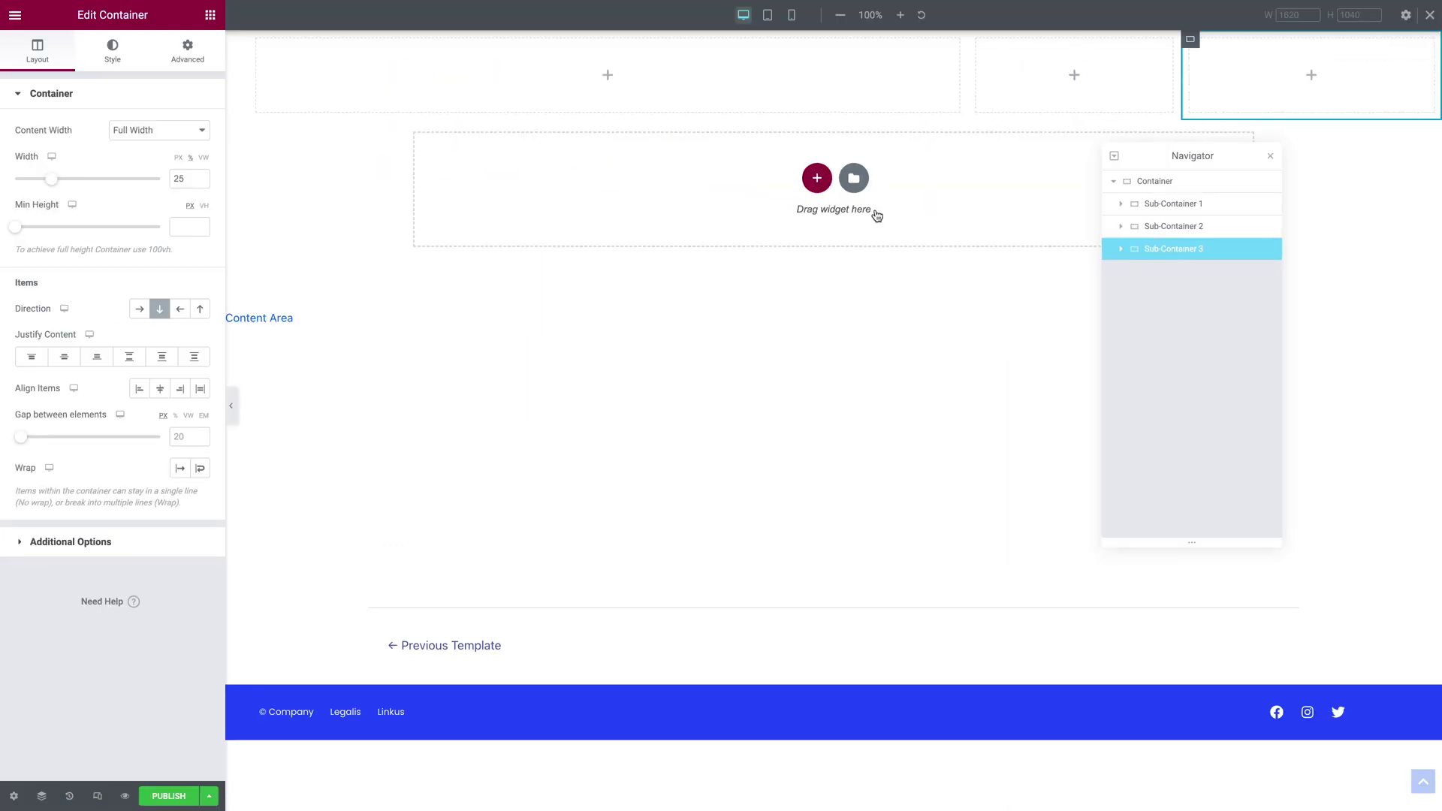
Step: Set the desktop width of Sub-Container 3 to 12 VW
left_click(202, 158)
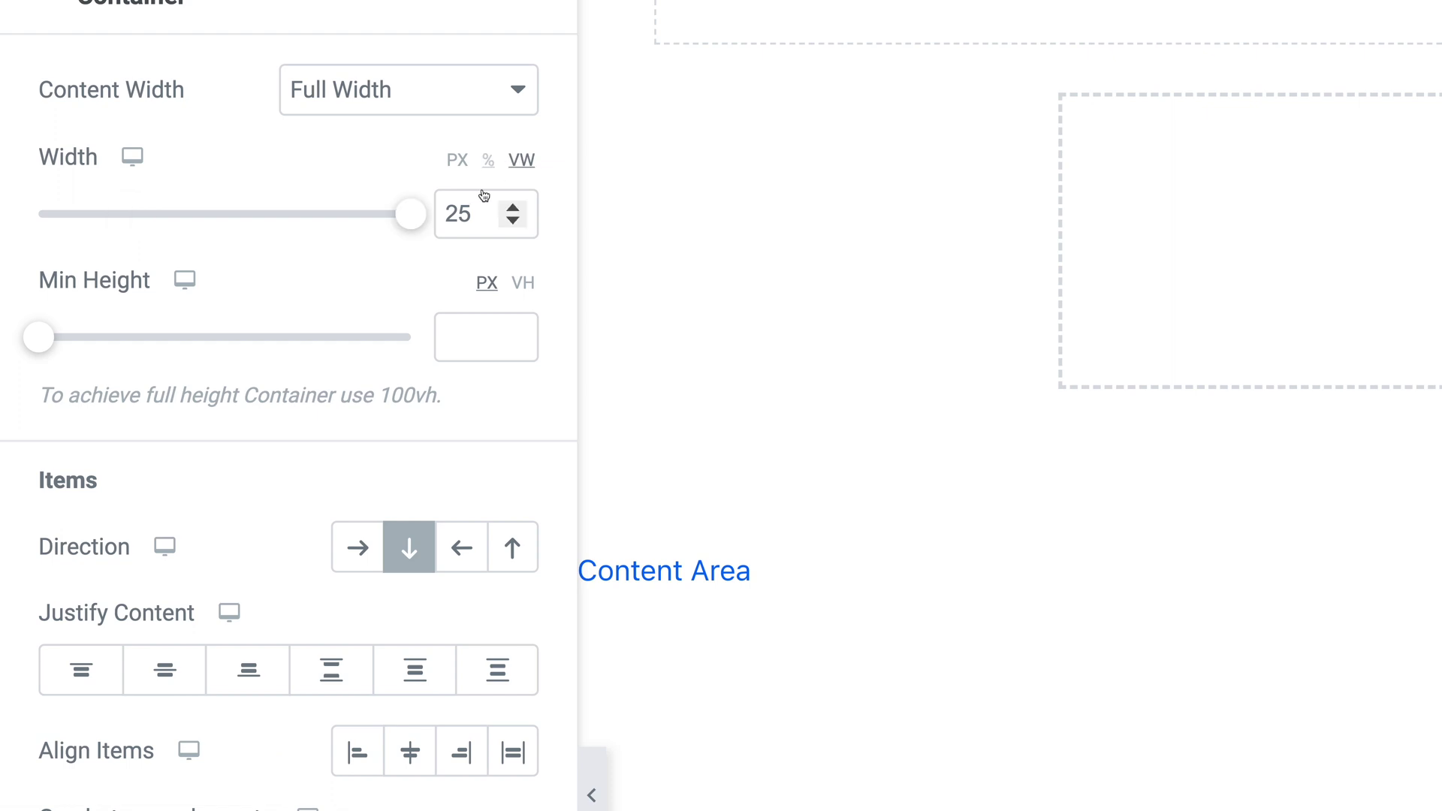
double_click(459, 213)
type("12")
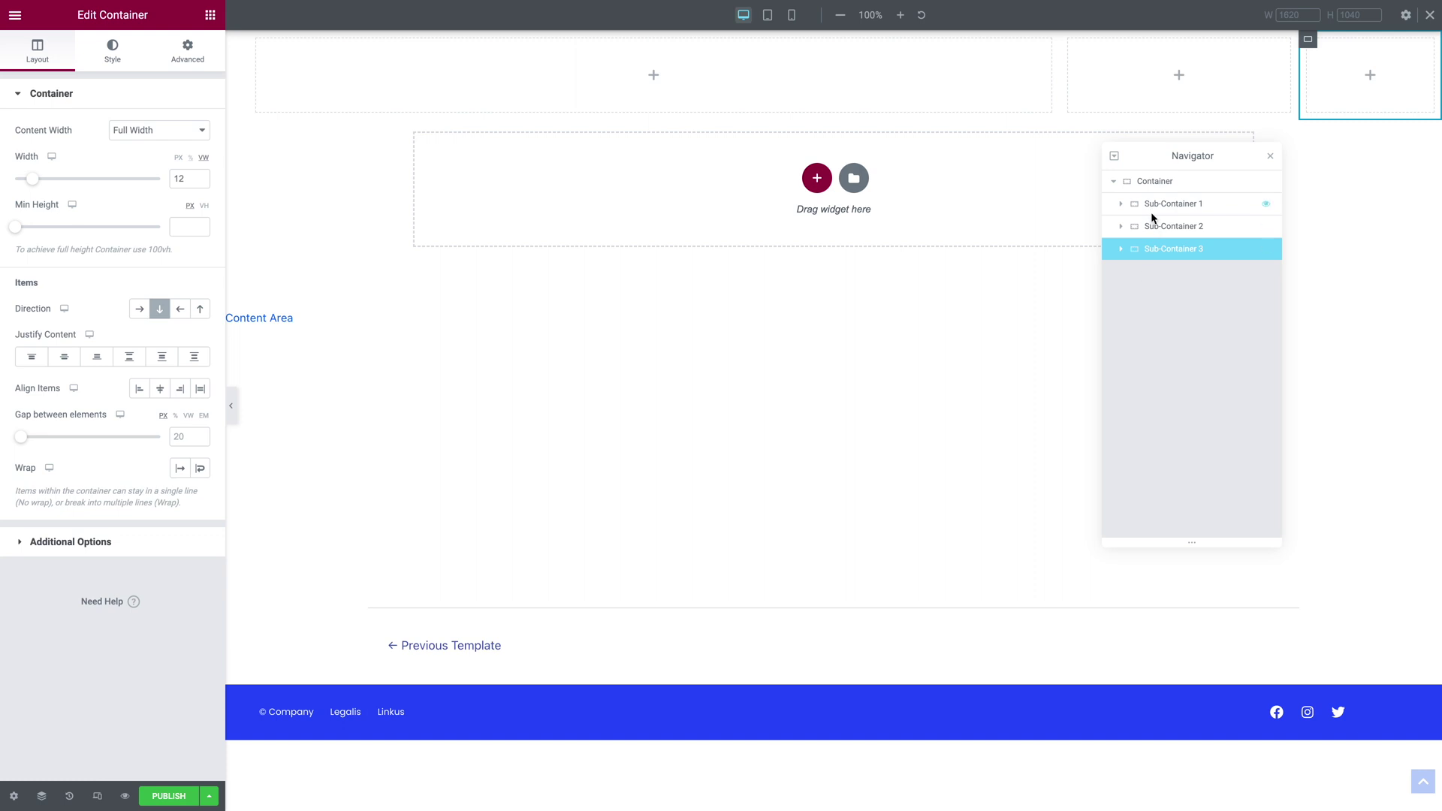
Step: Switch to the tablet view and set the width of Sub-Container 1 to 46 VW
left_click(767, 15)
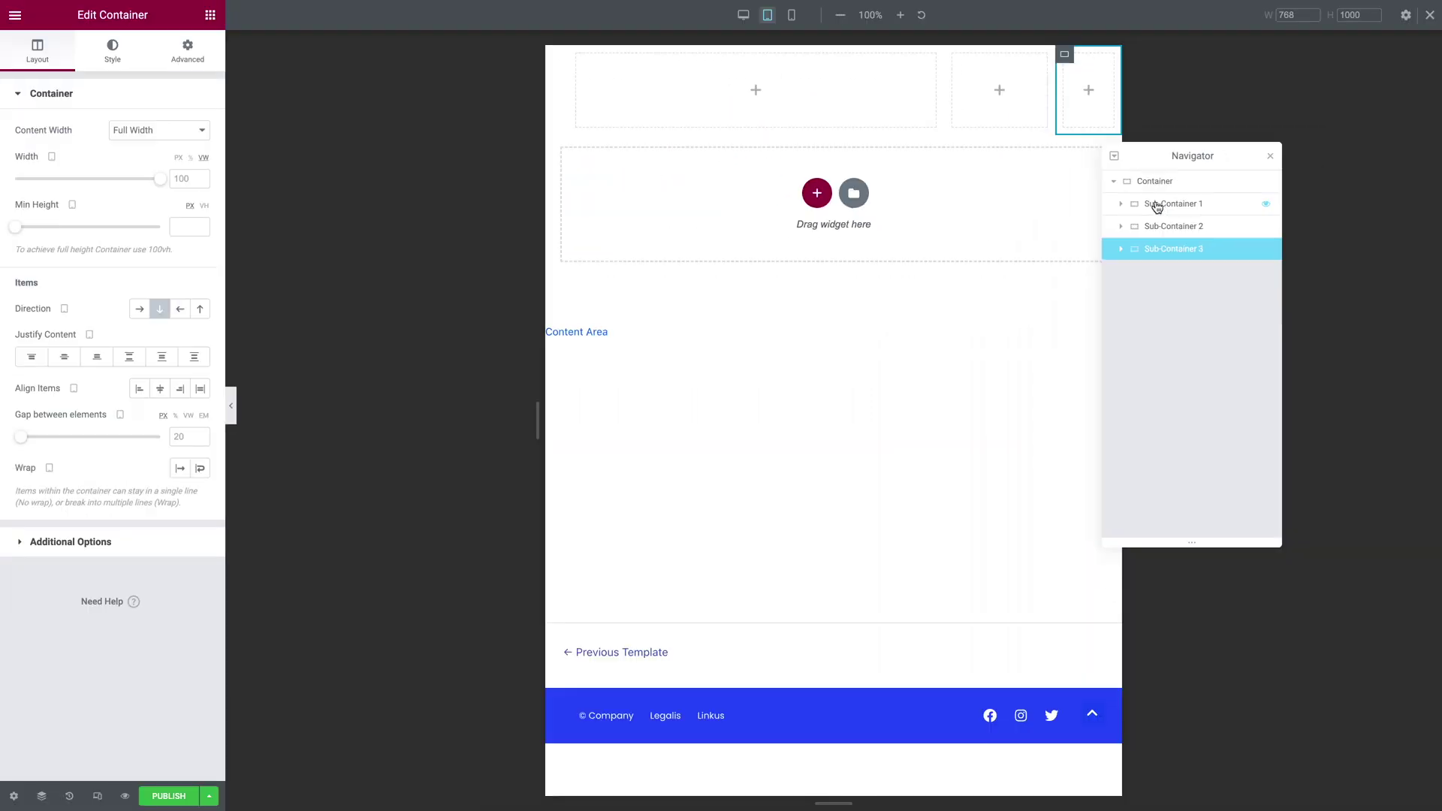
left_click(1157, 206)
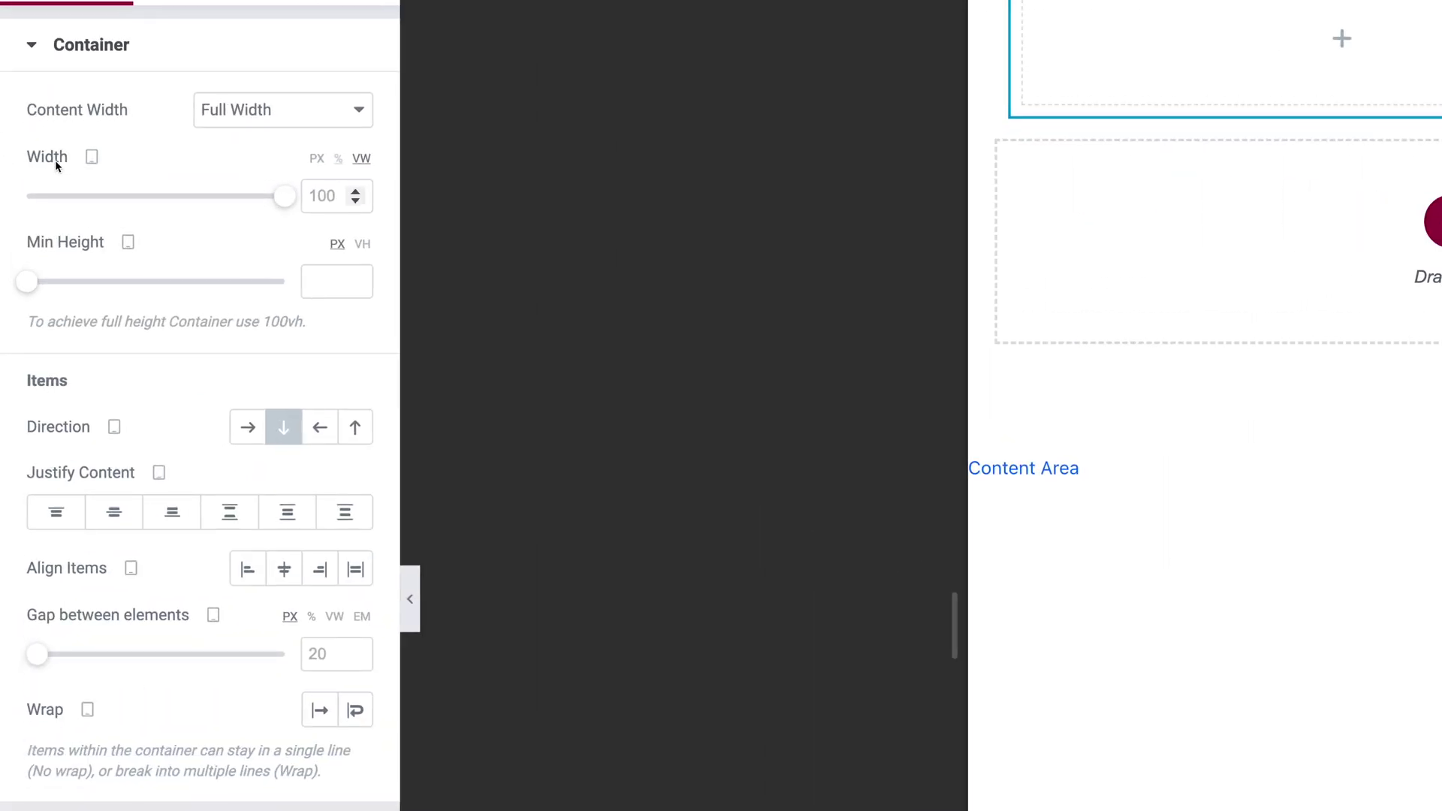
double_click(321, 197)
type("40")
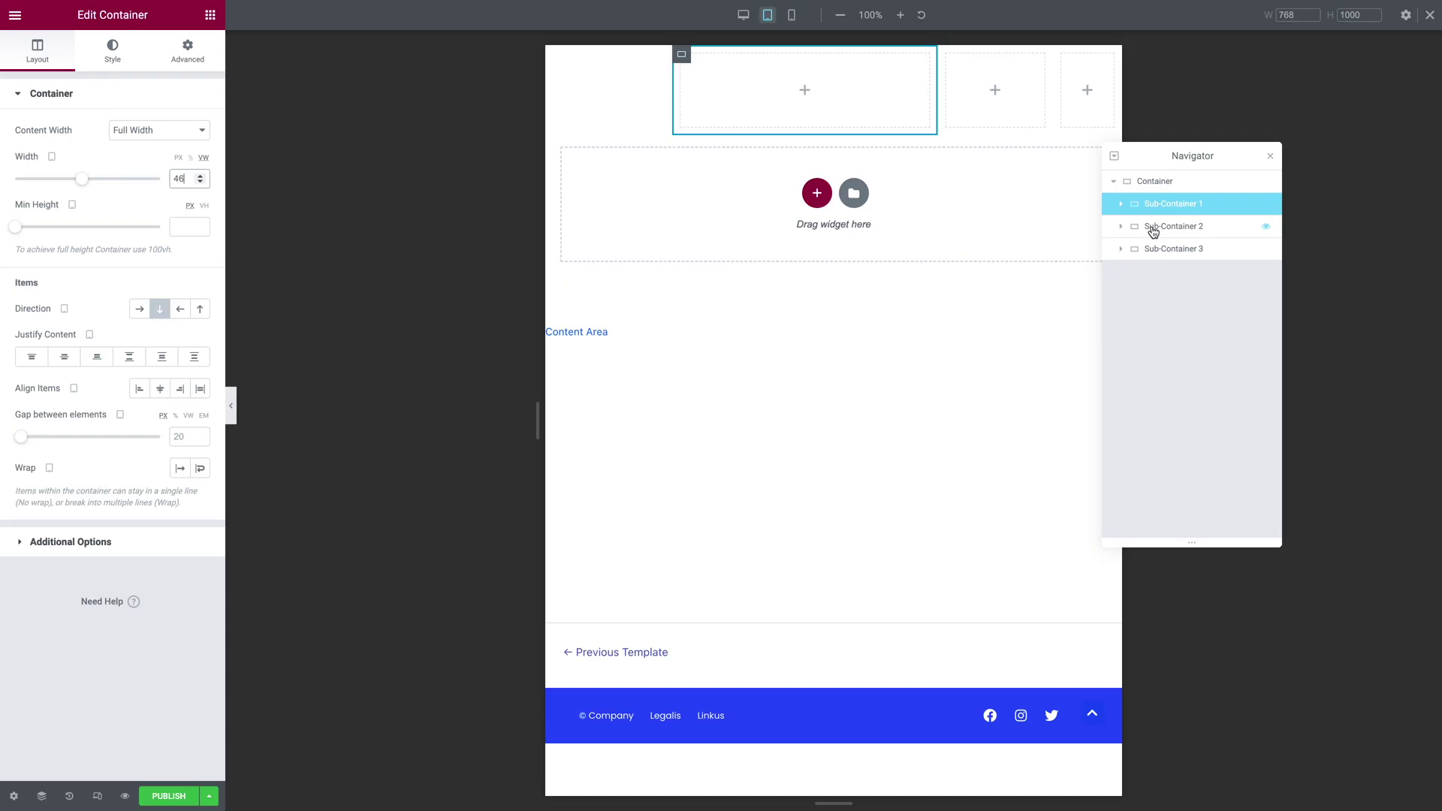
Step: Adjust the tablet width of Sub-Container 2 and set the tablet width of Sub-Container 3 to 22 VW
left_click(1149, 226)
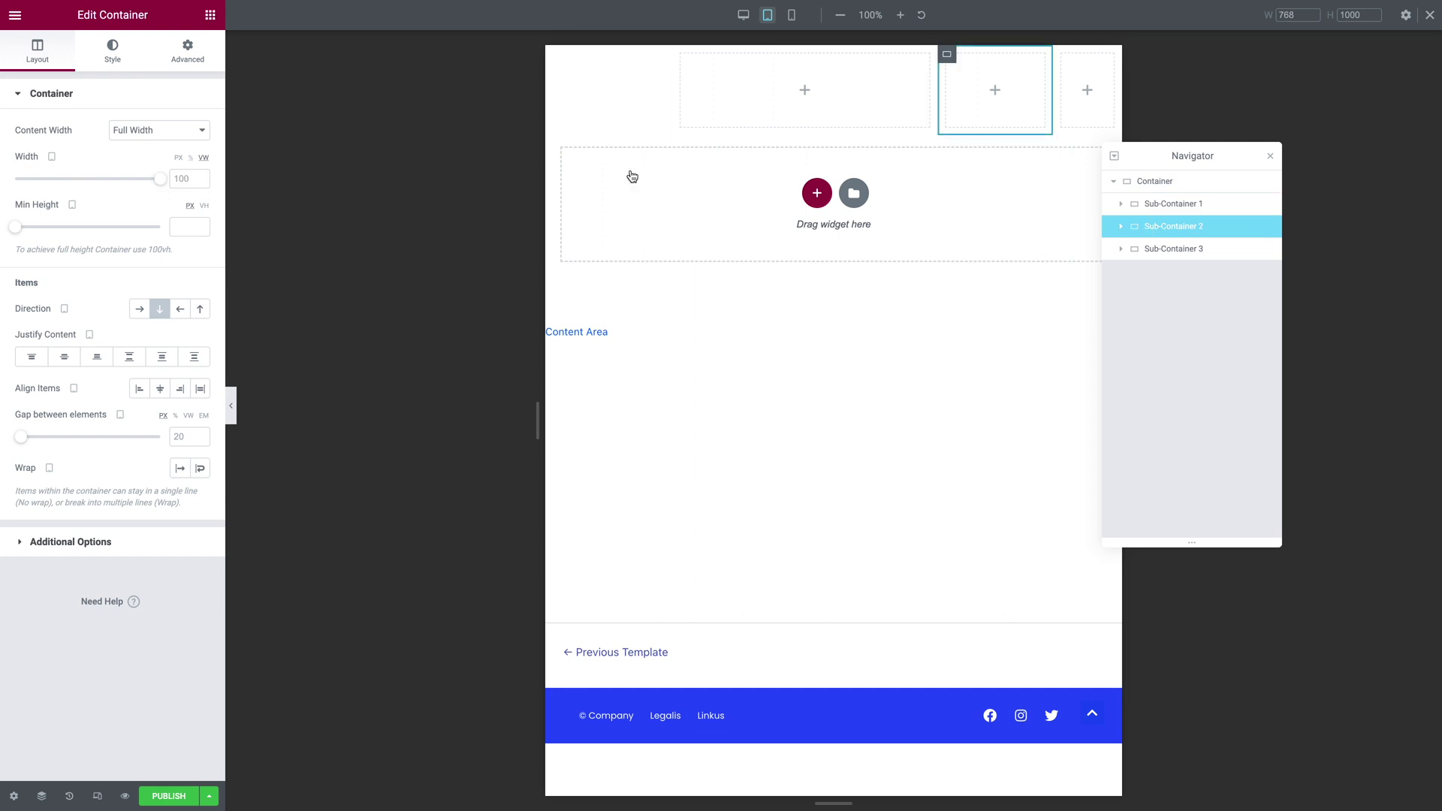
left_click(181, 181)
left_click(1182, 249)
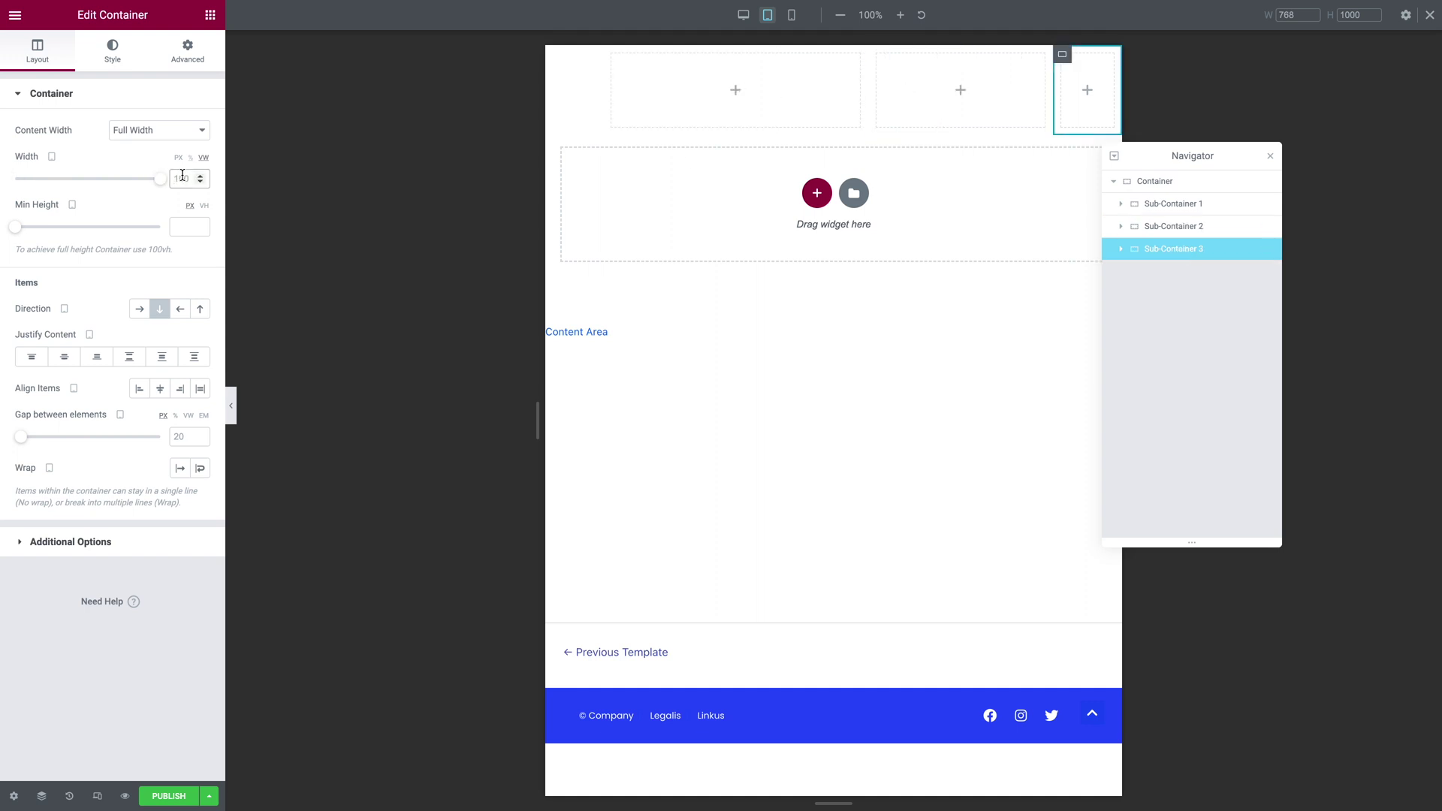
type("20")
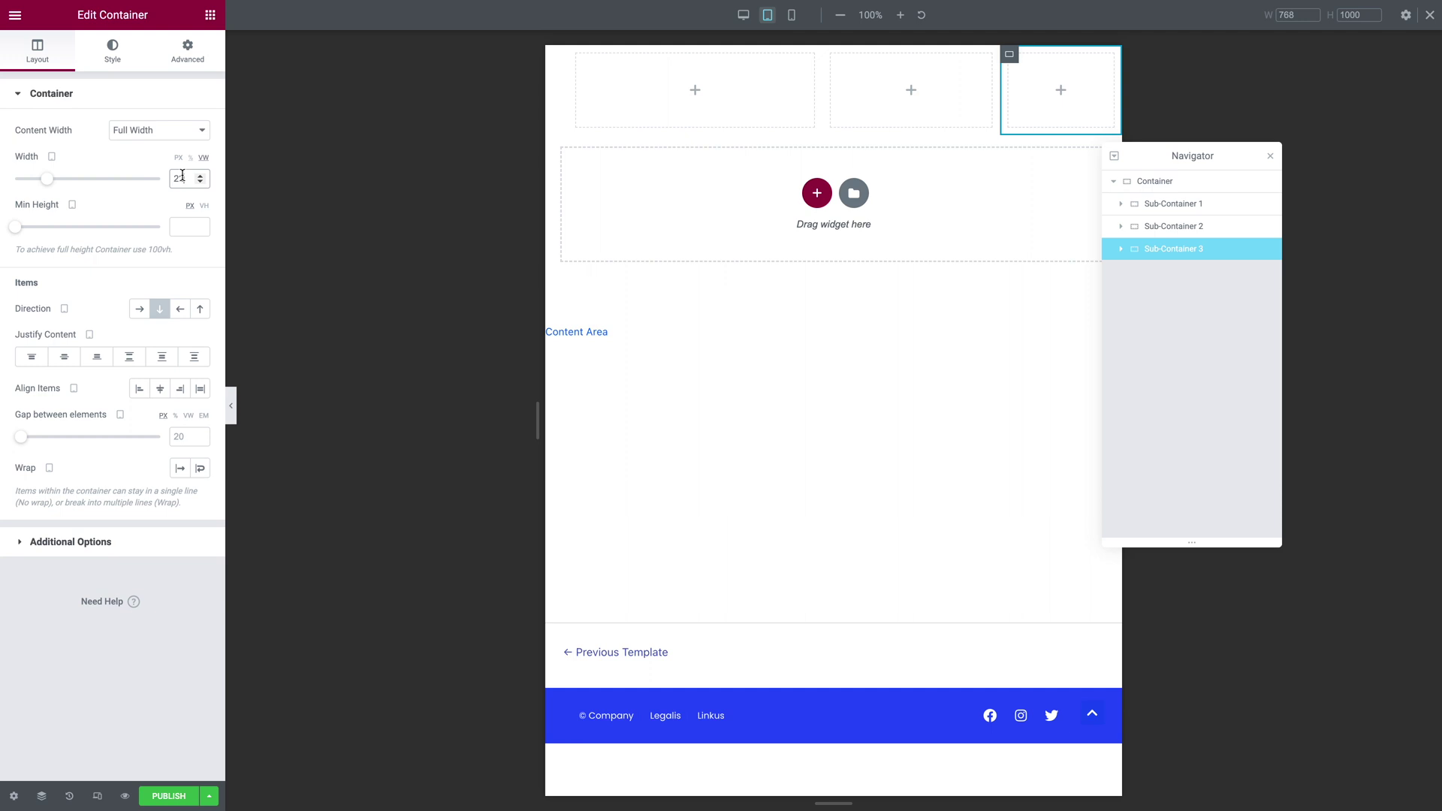
Step: Switch to the mobile view and set the width of Sub-Container 1 to 60 VW
left_click(793, 16)
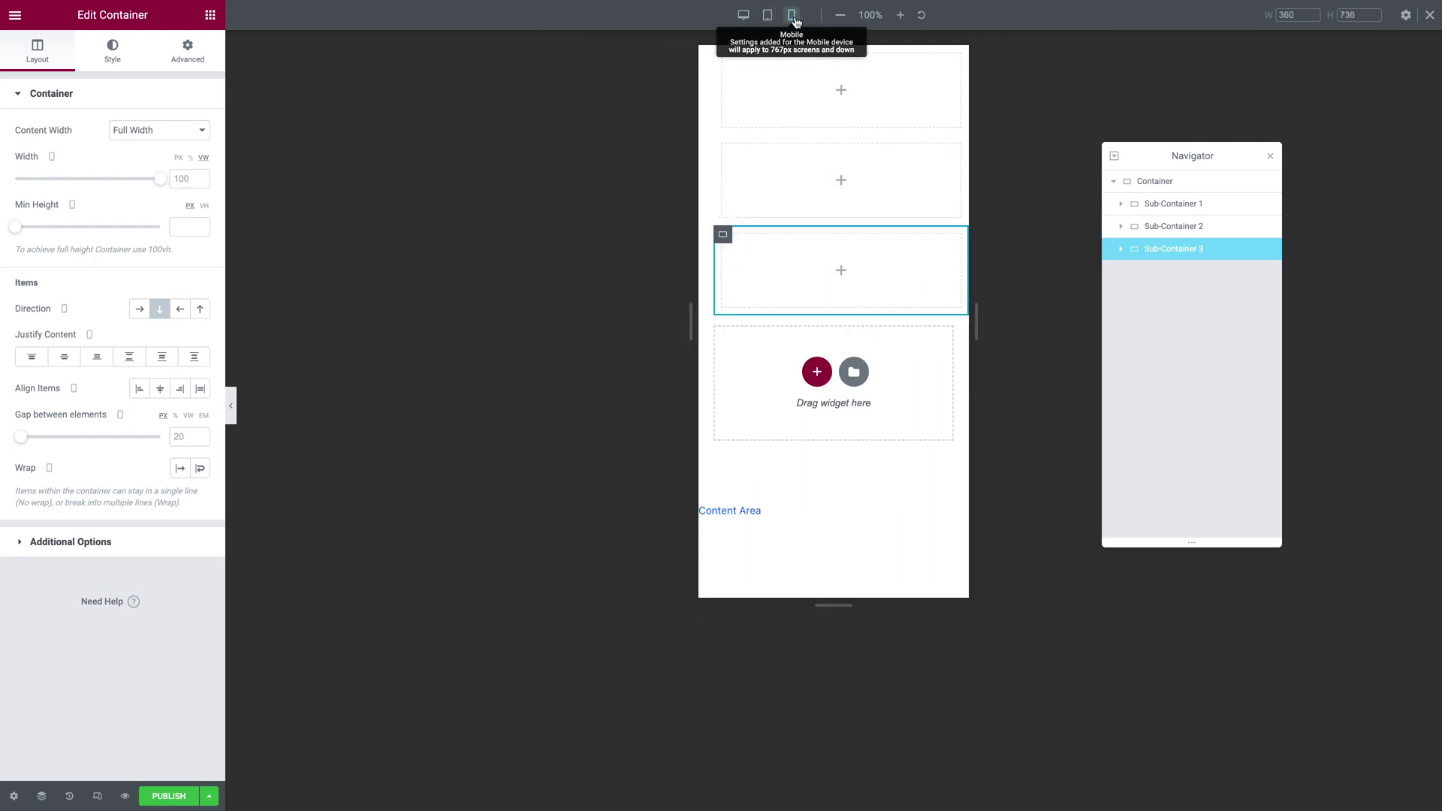
left_click(1190, 205)
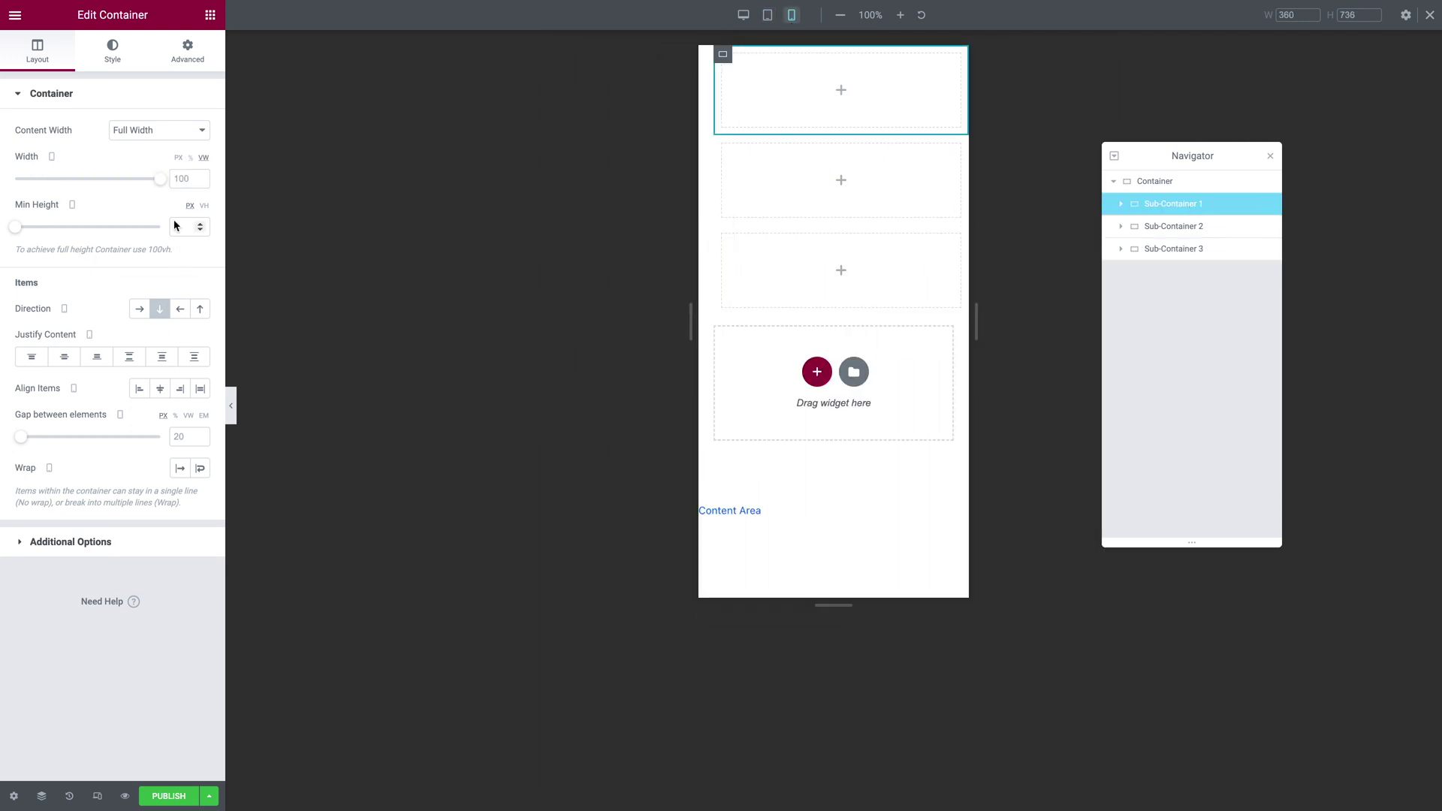
double_click(180, 180)
type("60")
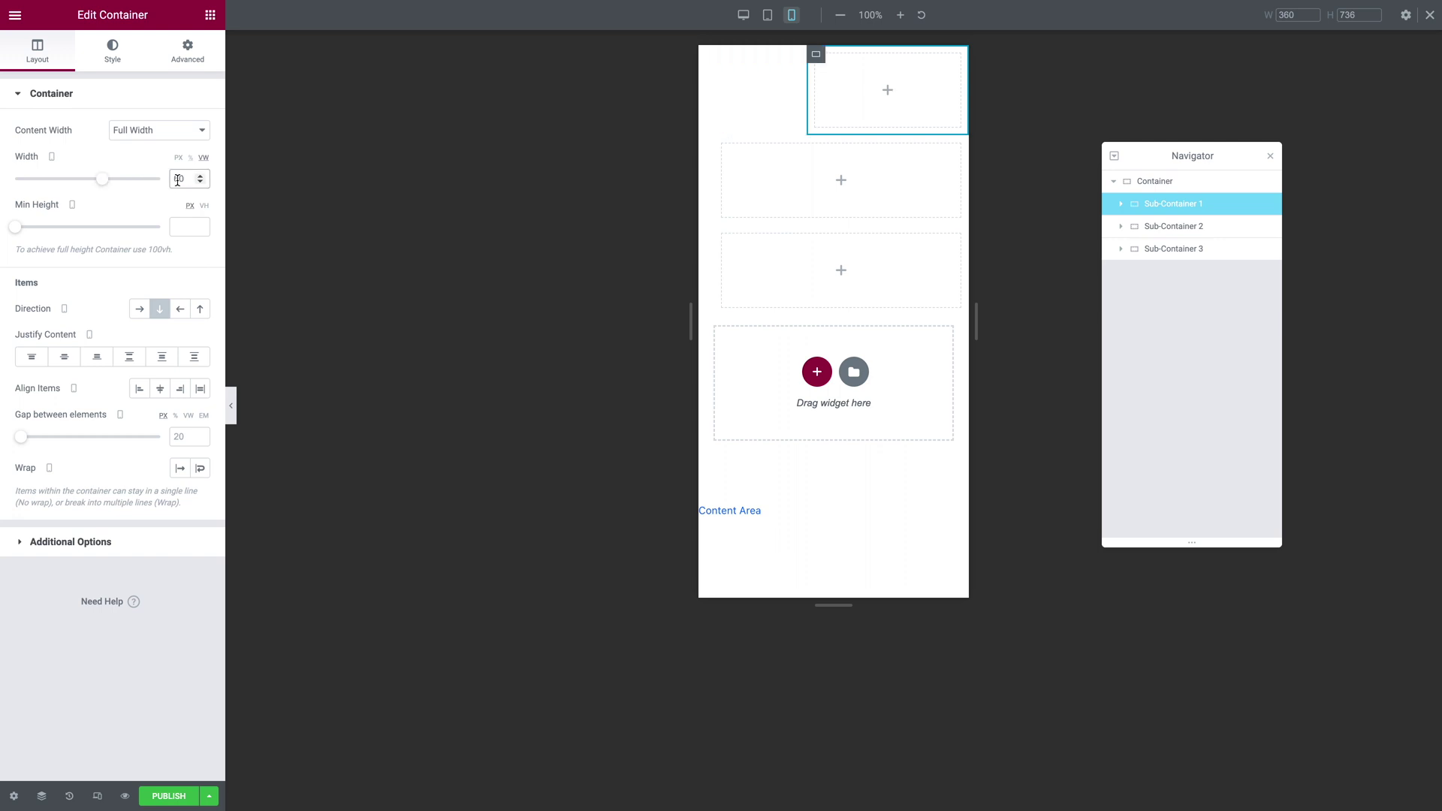
Step: Set the mobile widths of Sub-Container 2 and Sub-Container 3 to 20 VW each
left_click(1174, 226)
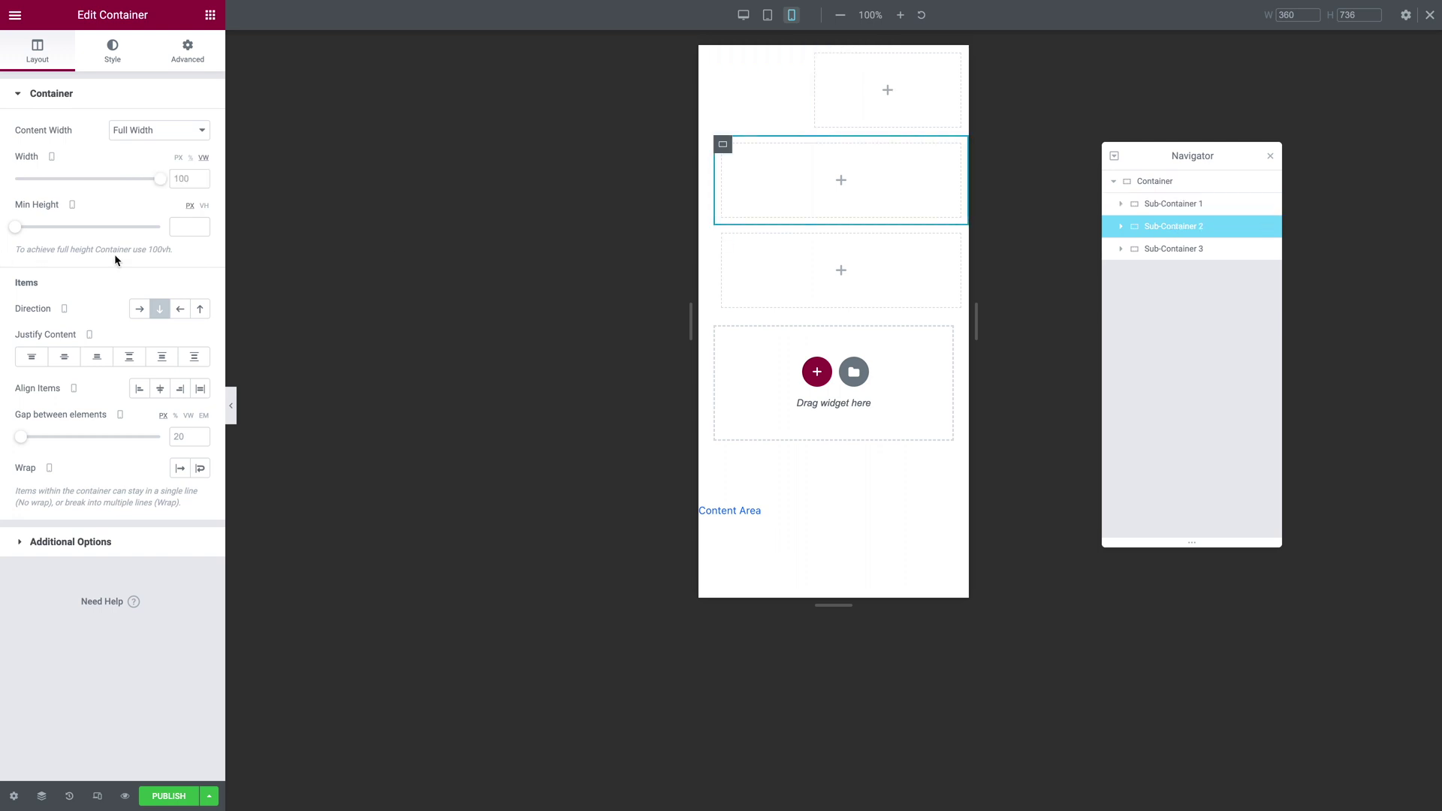
left_click(183, 178)
type("20")
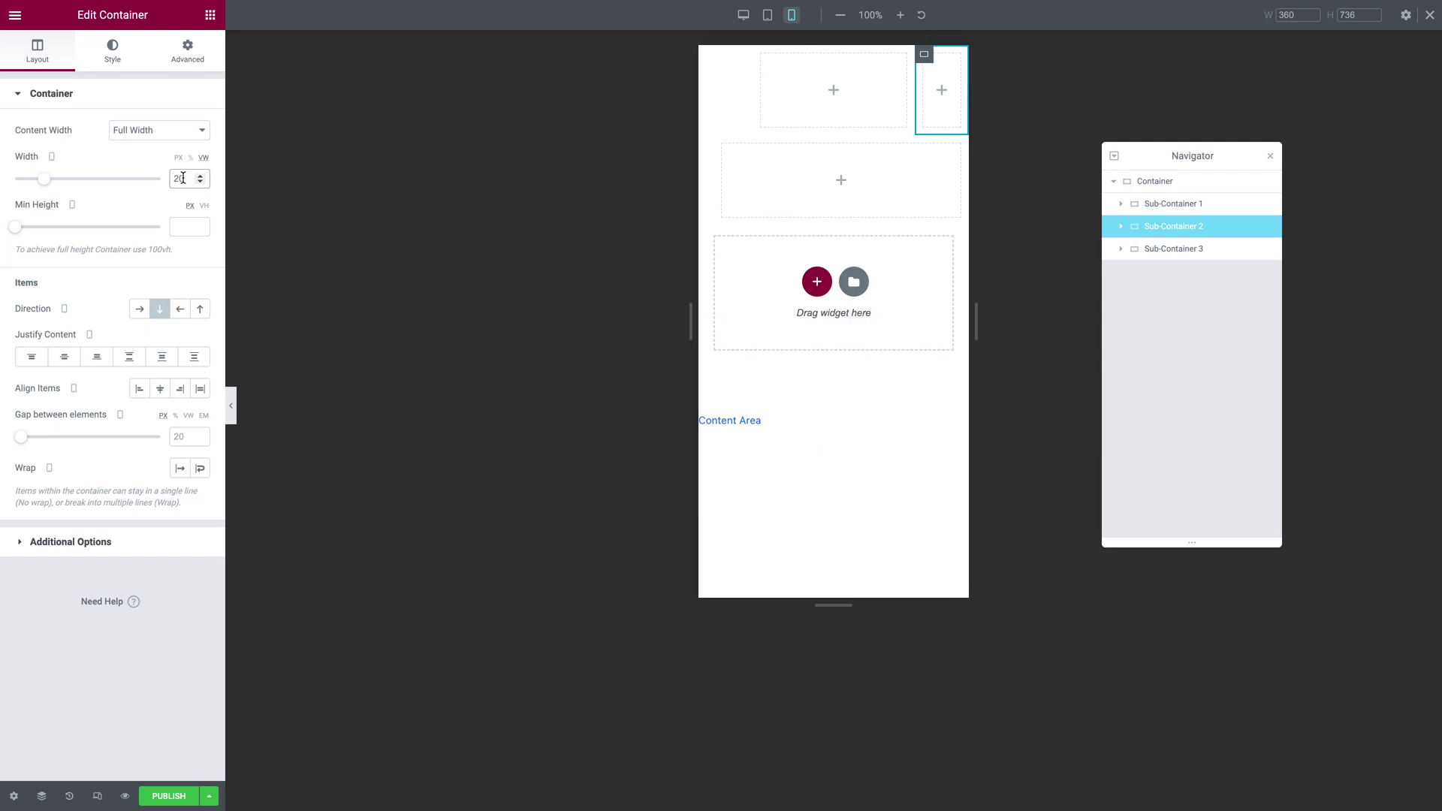
left_click(1156, 250)
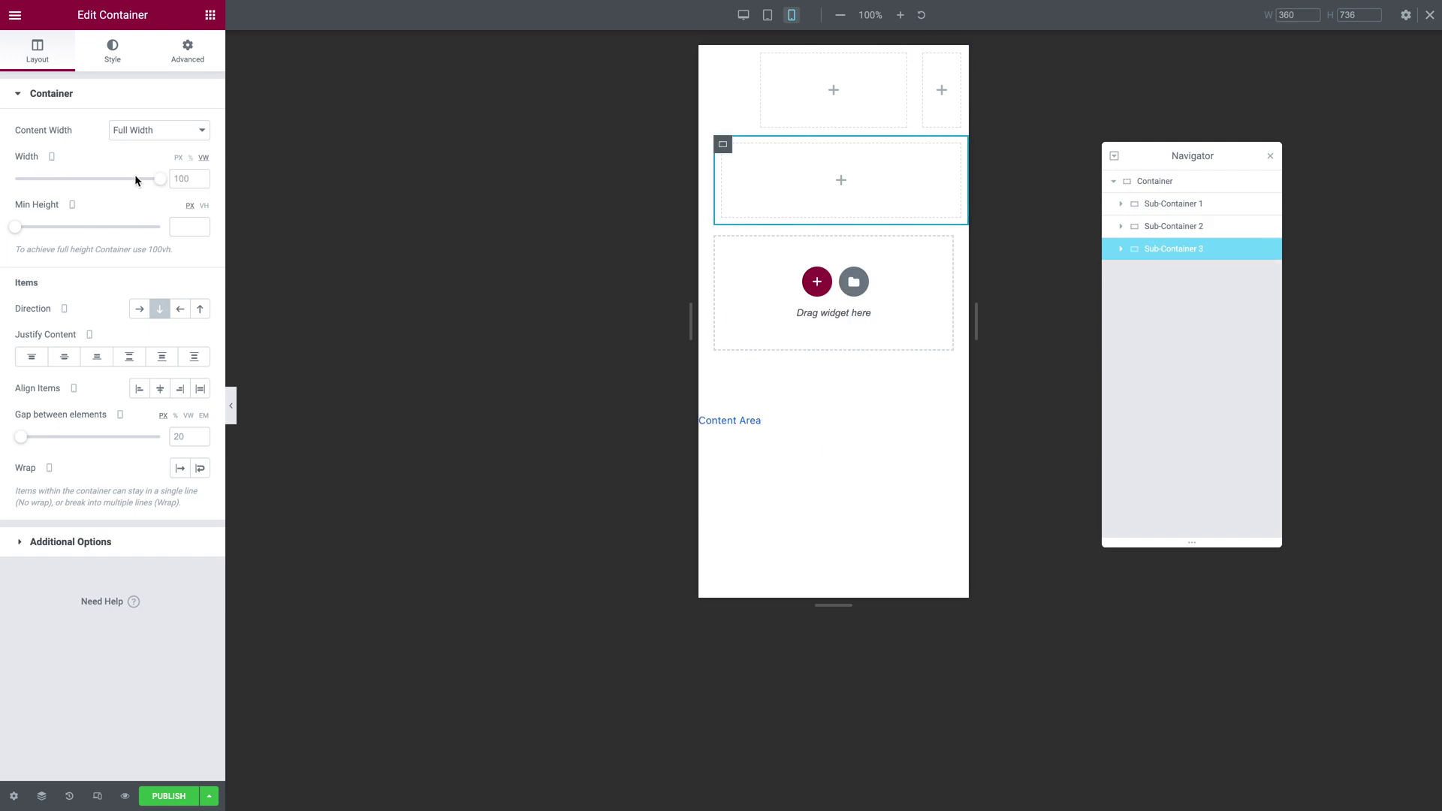
left_click(183, 178)
type("20")
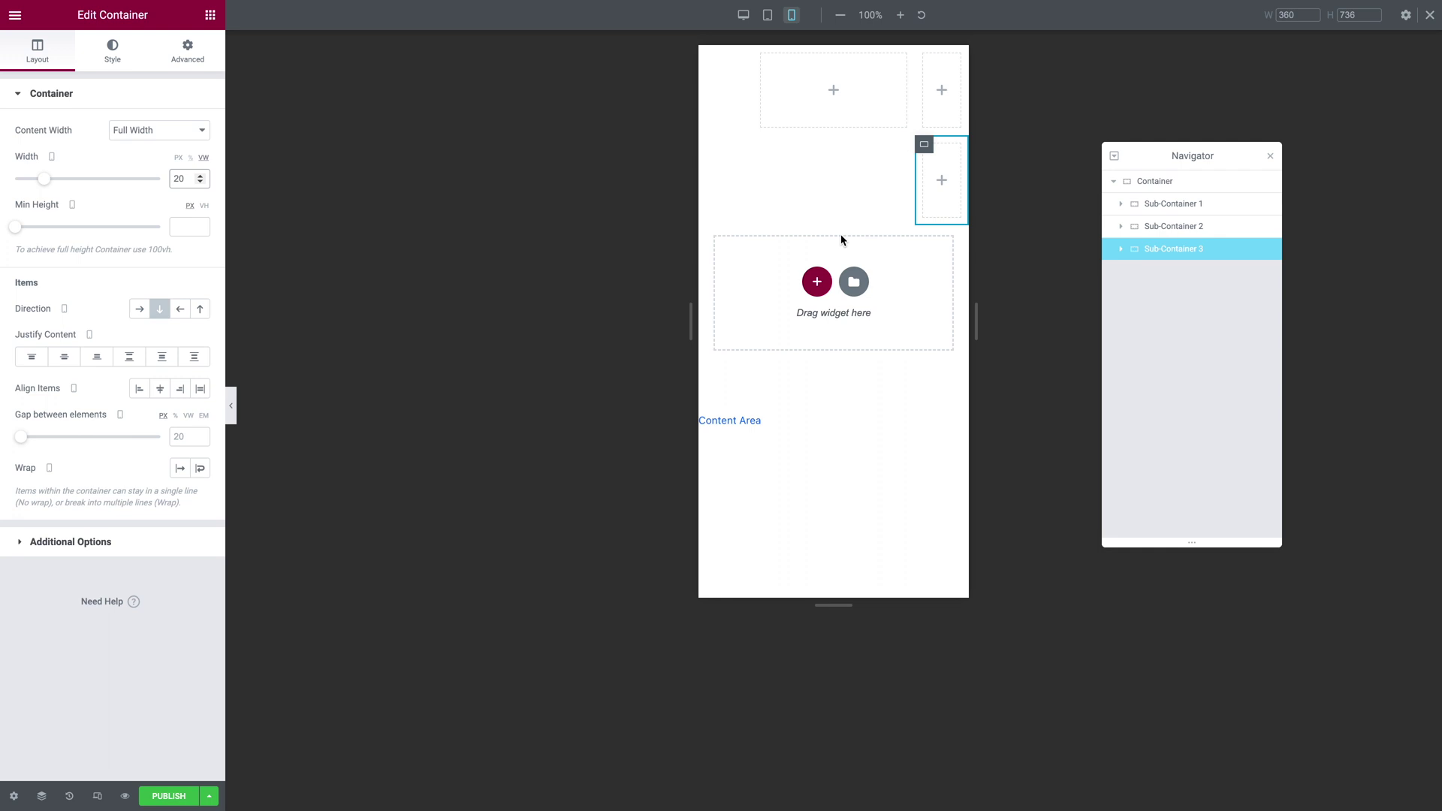
Step: Set the mobile width of Sub-Container 1 to 54 VW so all three fit one row, and return to the desktop view
left_click(1165, 206)
double_click(190, 178)
type("55")
key("Down")
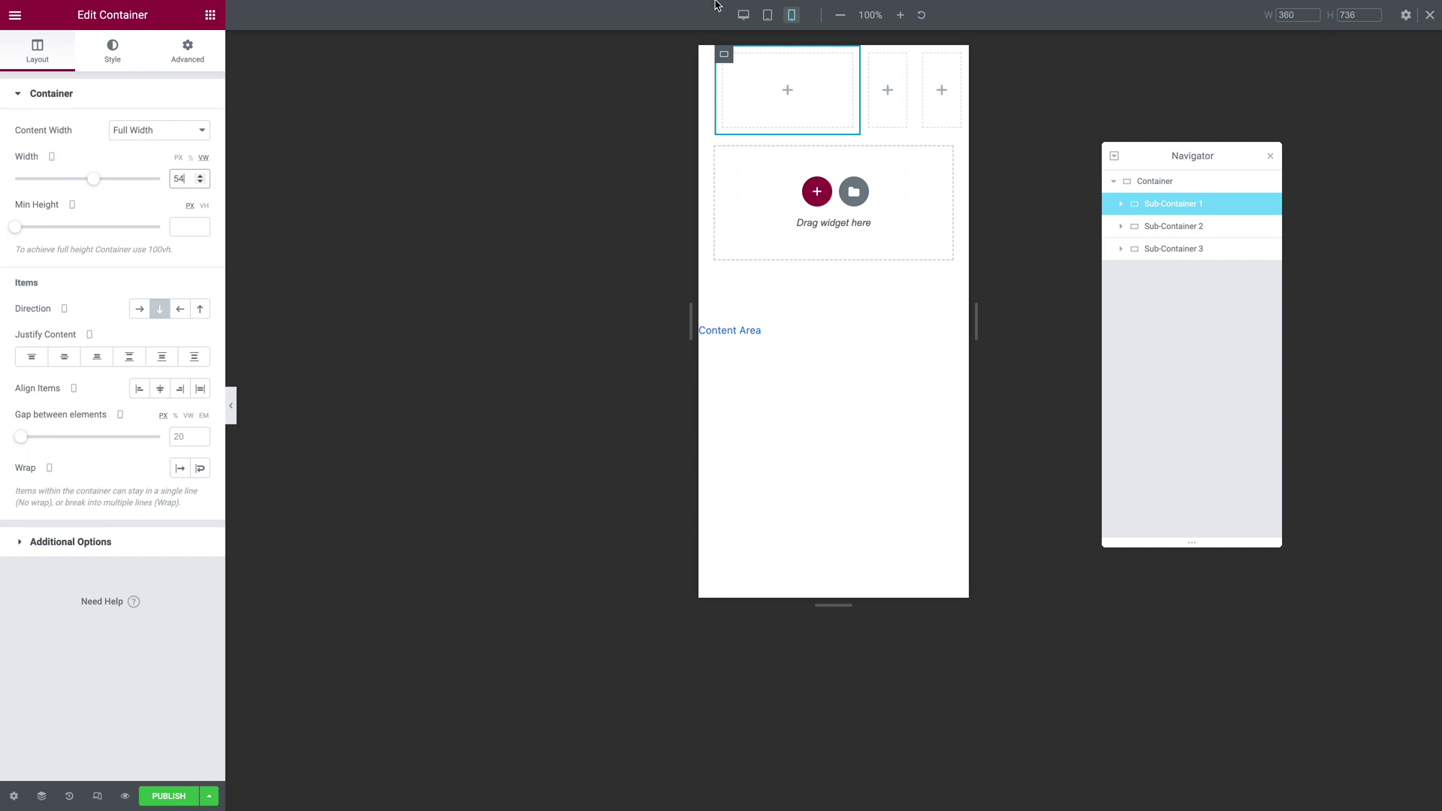
left_click(768, 17)
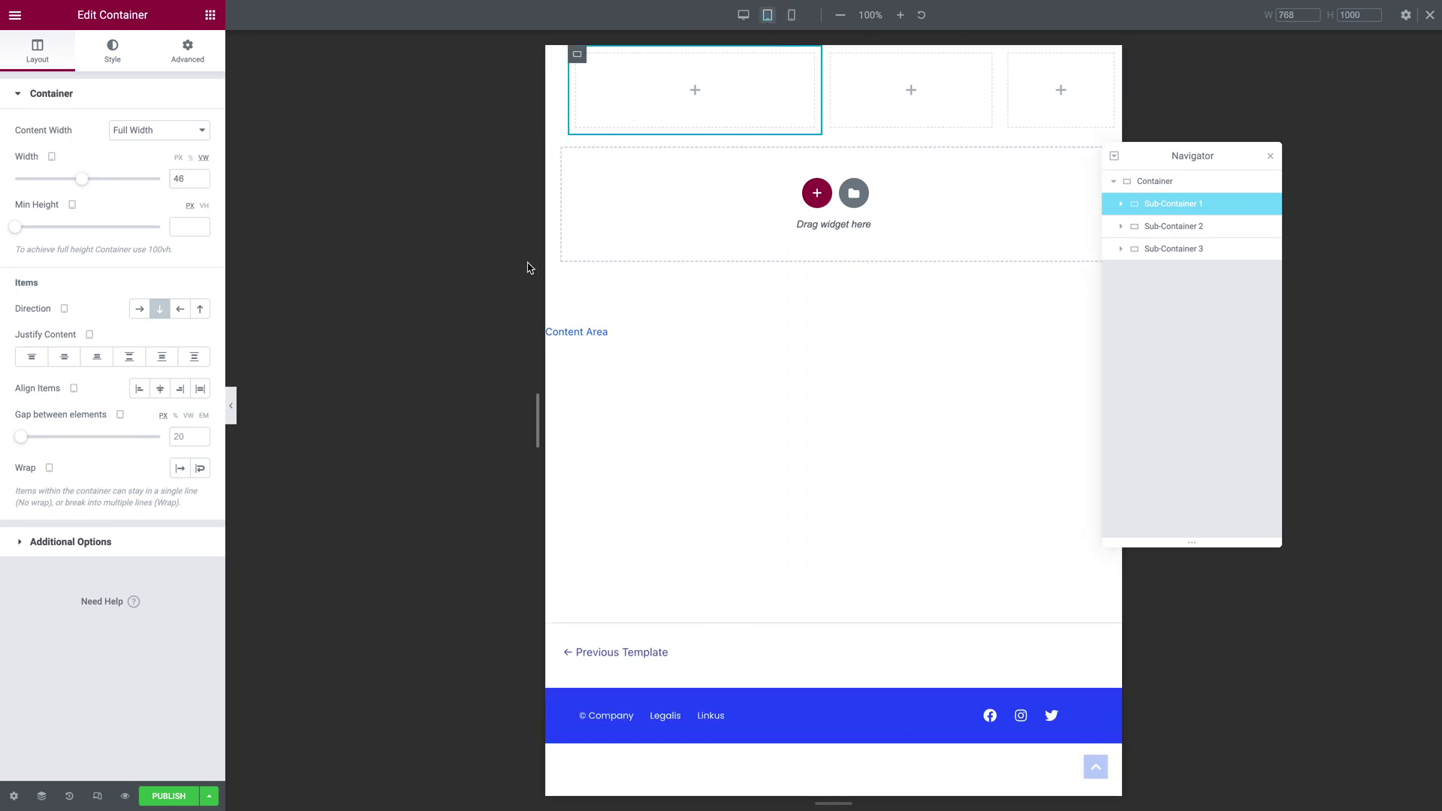
left_click(743, 15)
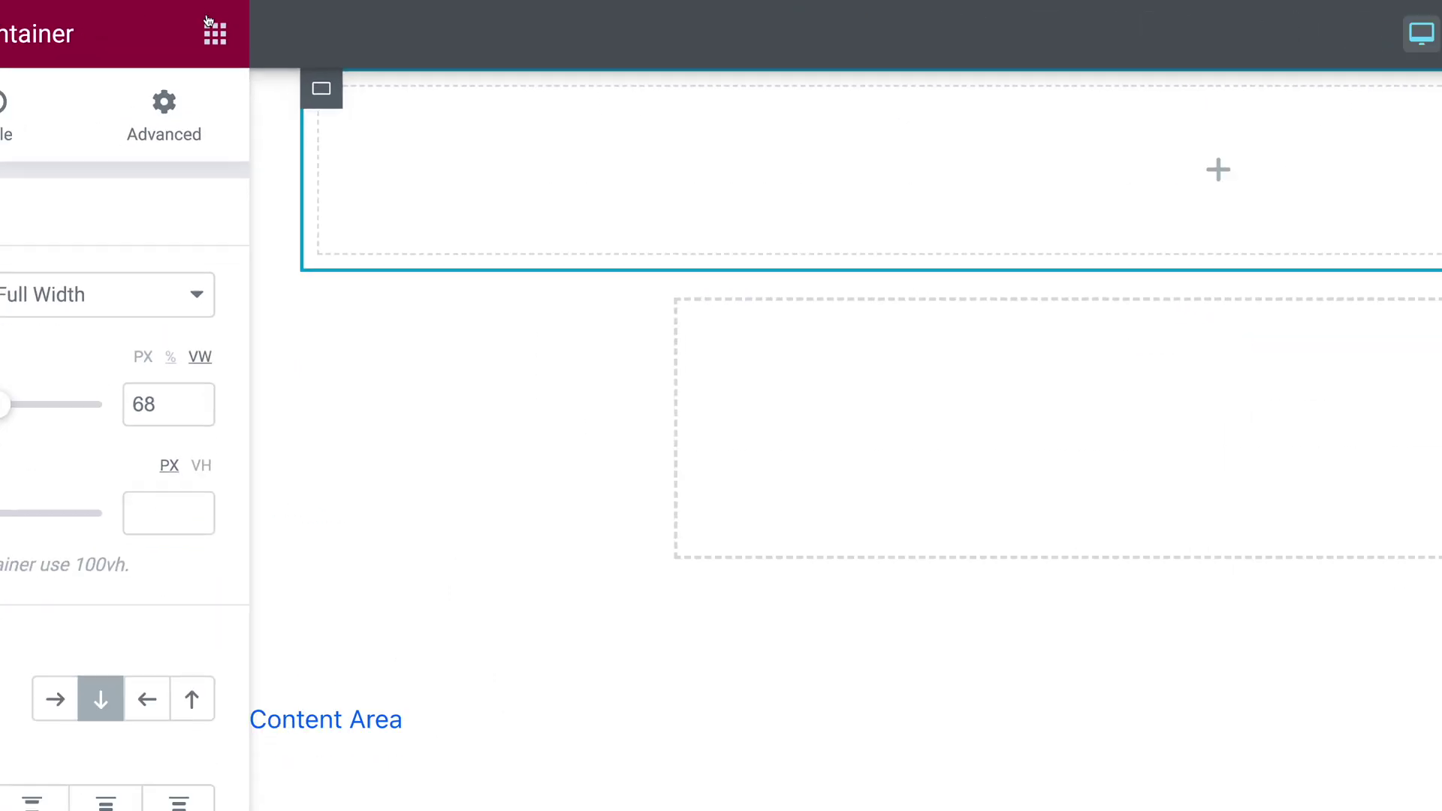
Step: Add an Image widget to Sub-Container 1 and insert logo-04_sd.png from the media library
left_click(212, 27)
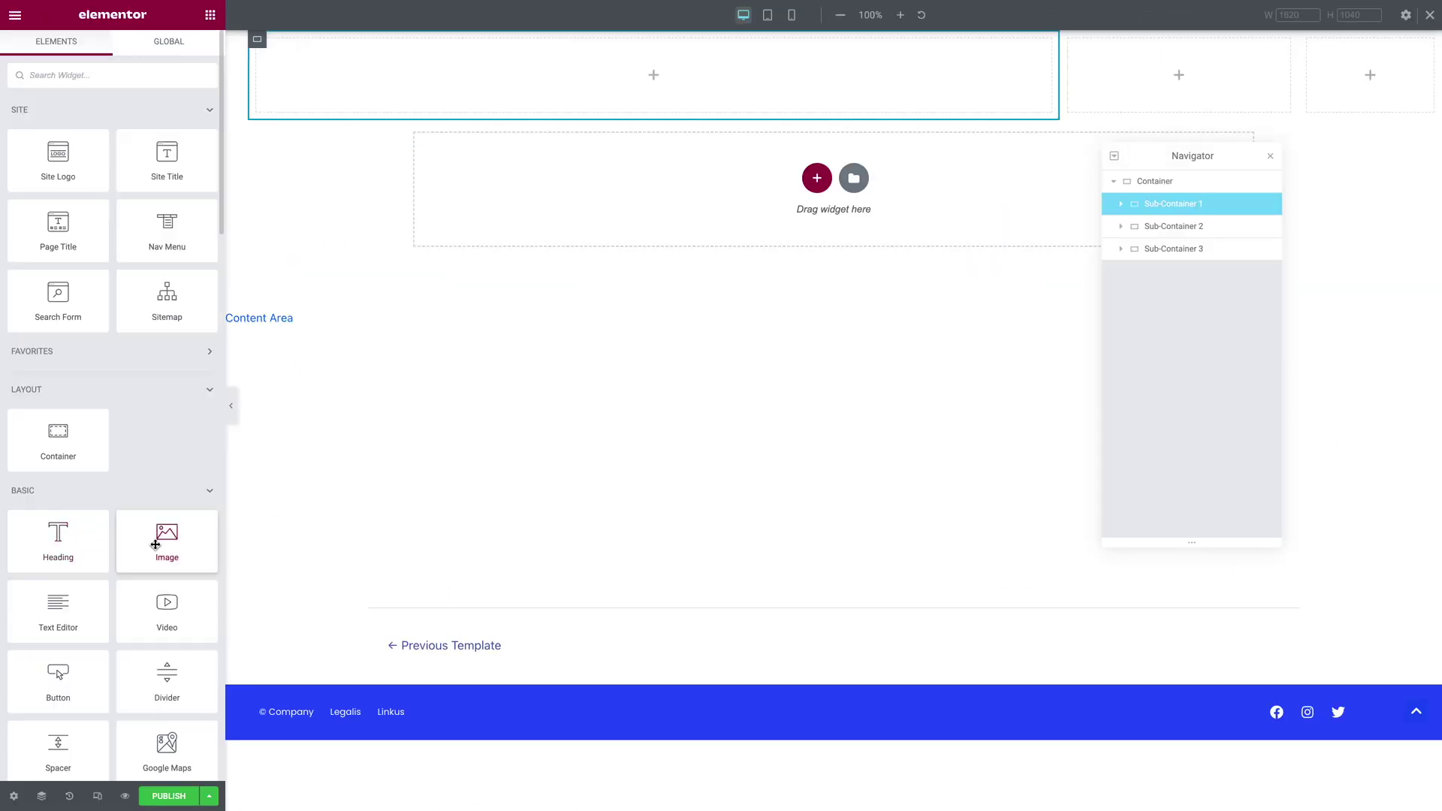
left_click_drag(156, 545, 380, 70)
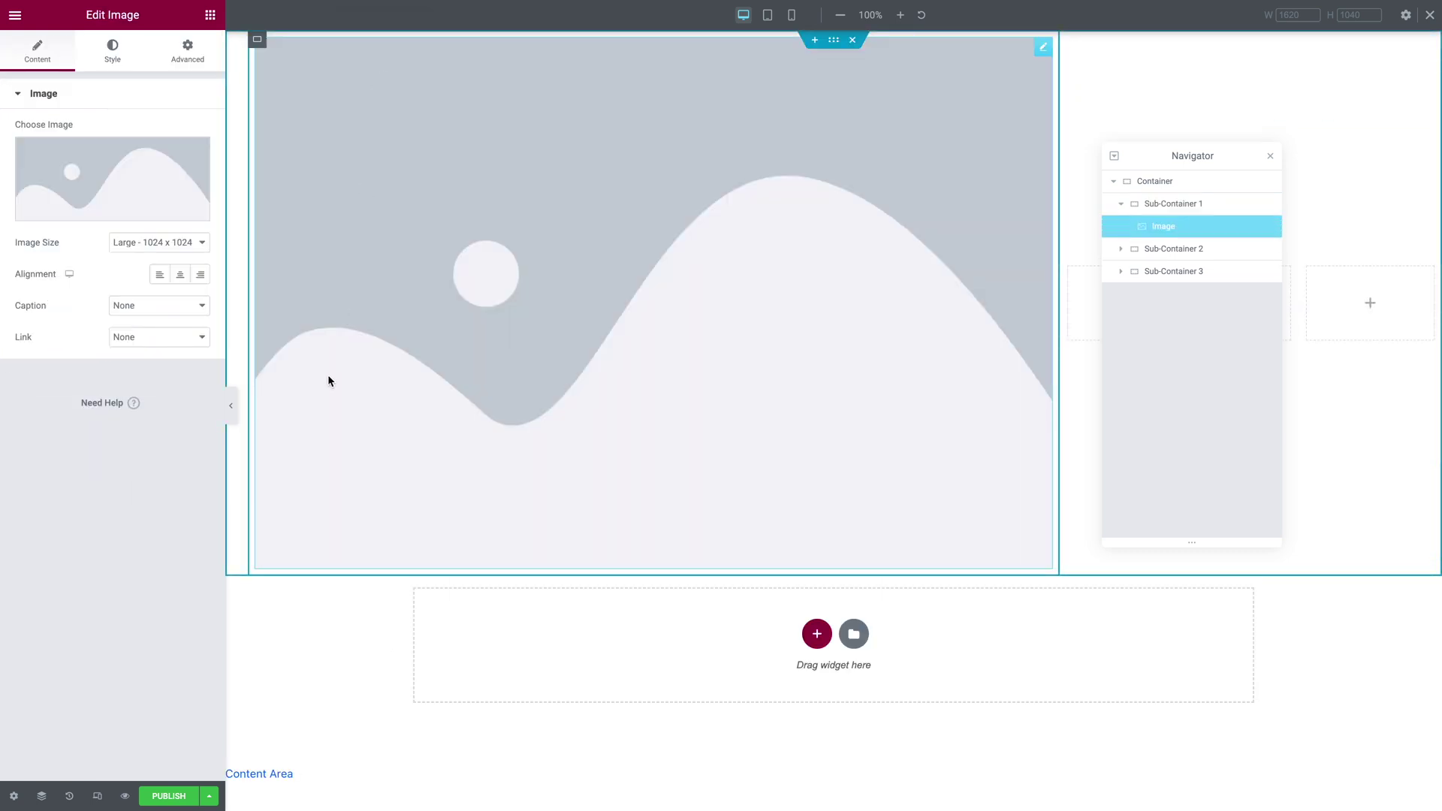
left_click(93, 162)
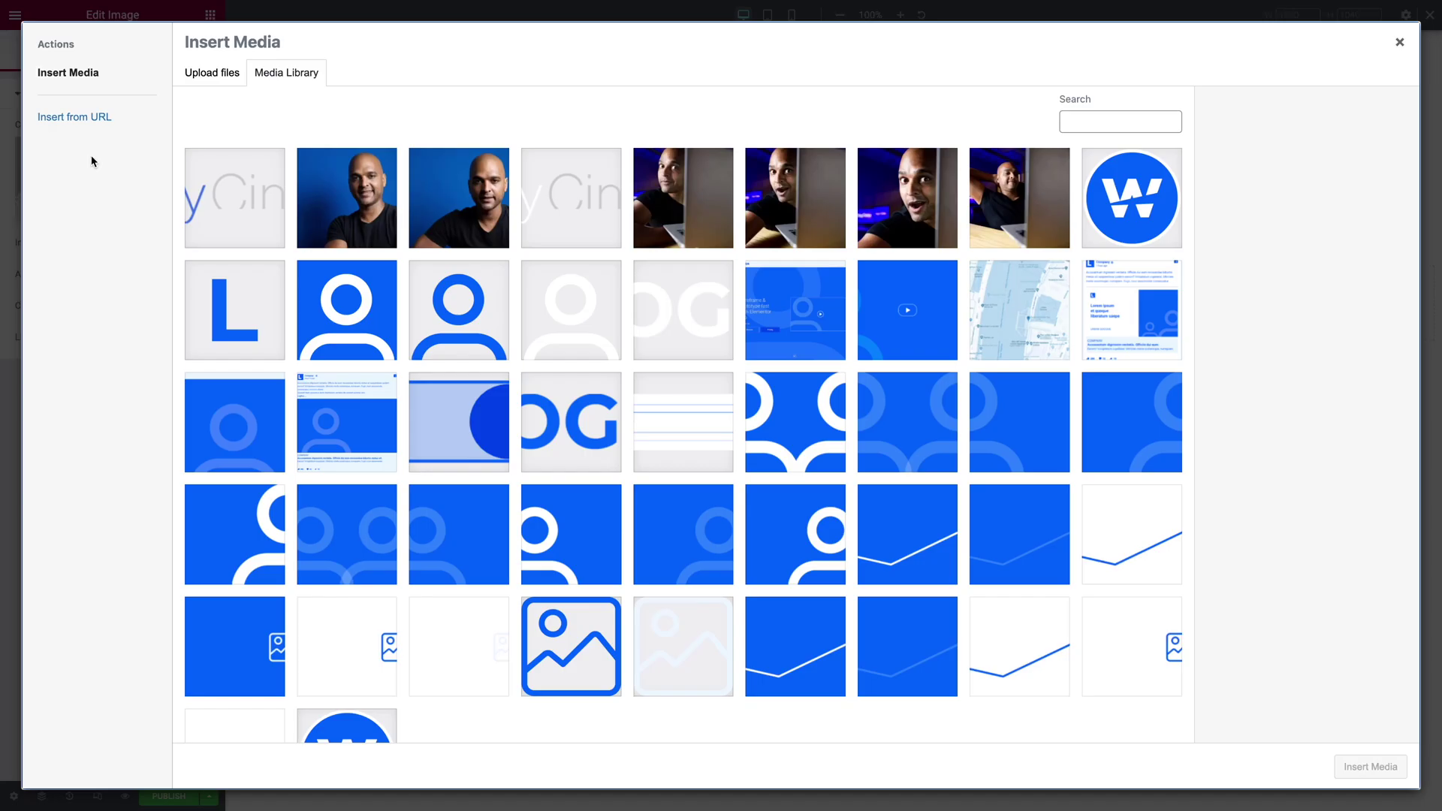
left_click(200, 182)
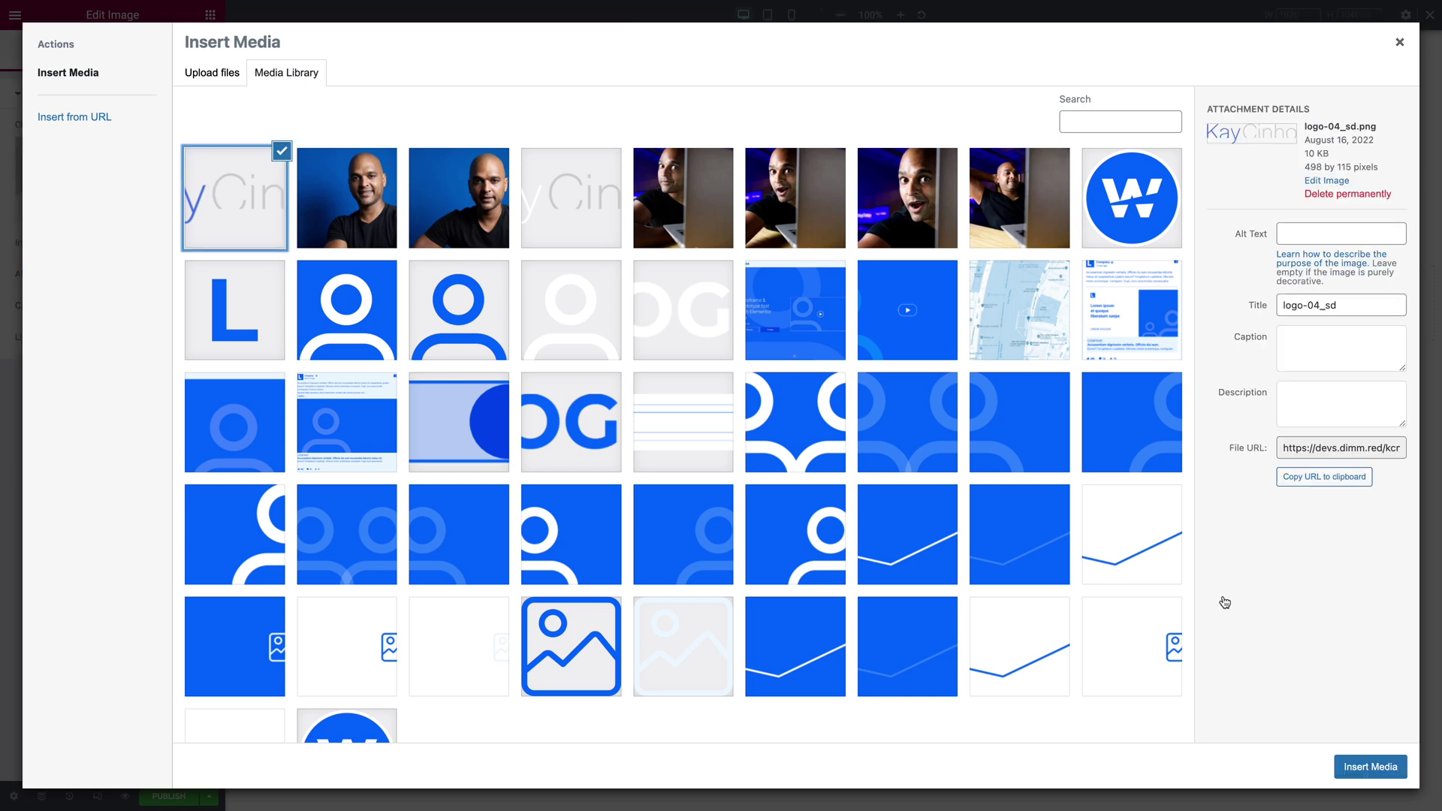
left_click(1363, 772)
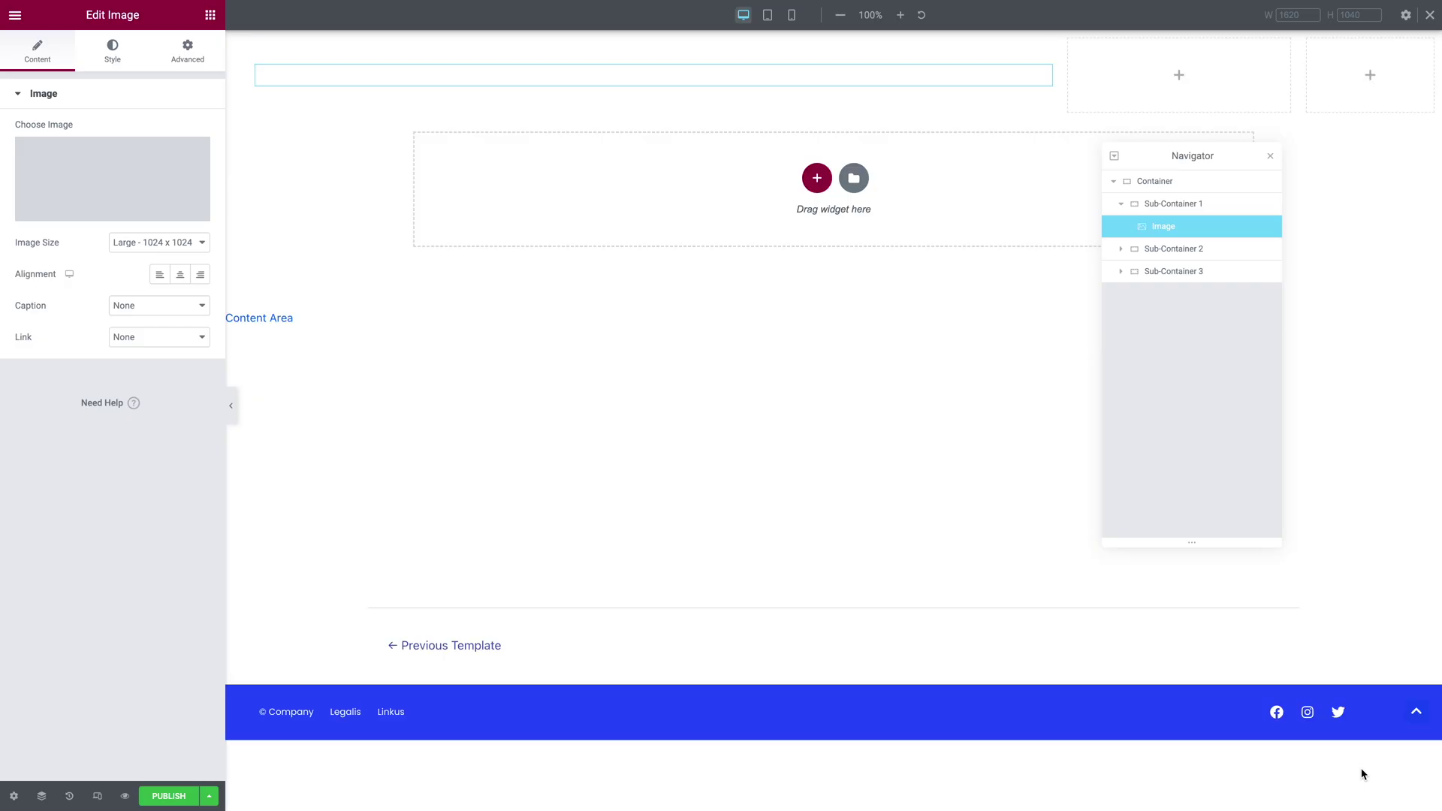
Step: Set the logo image's desktop width to 170 px, visit its mobile width setting and return to the desktop view
left_click(99, 66)
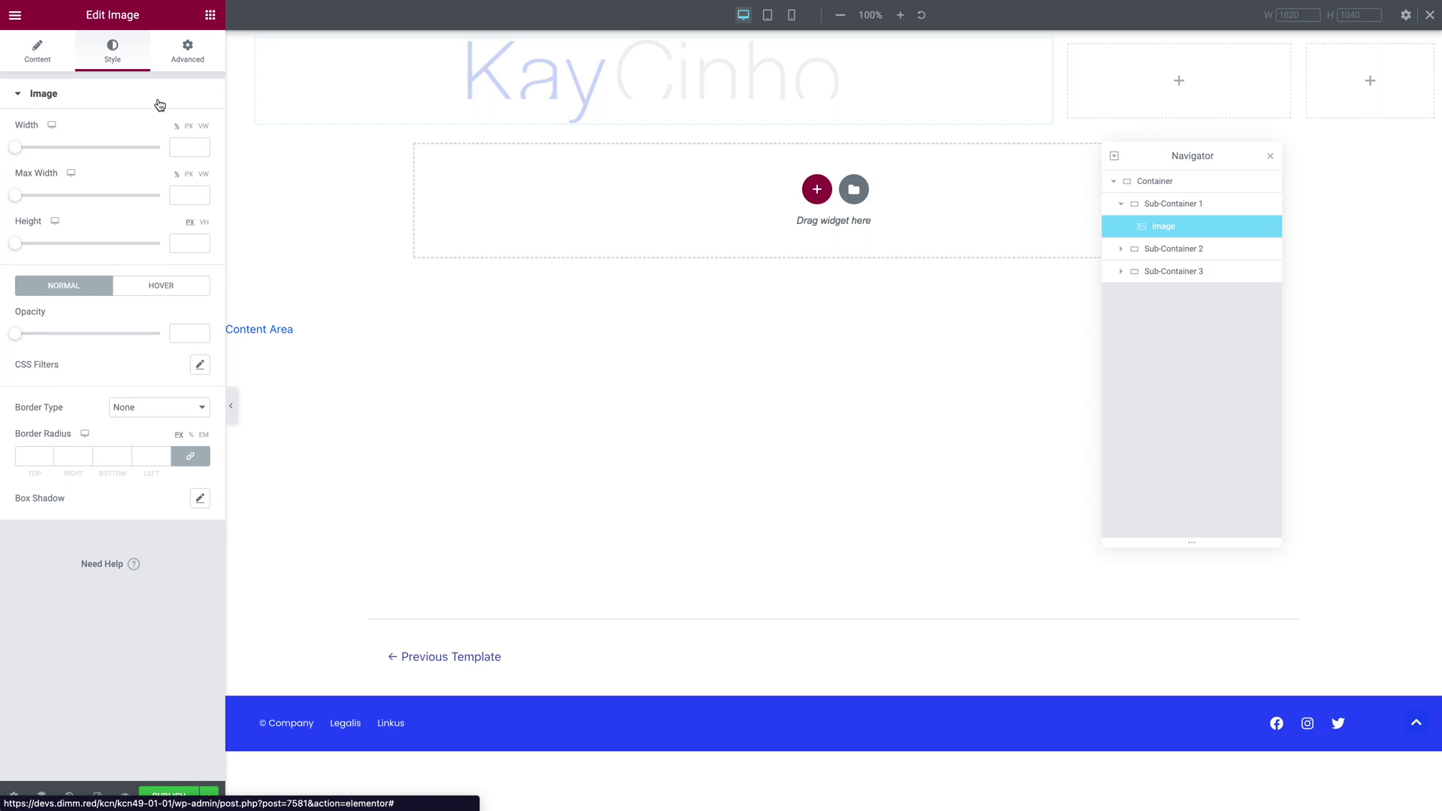
left_click(188, 126)
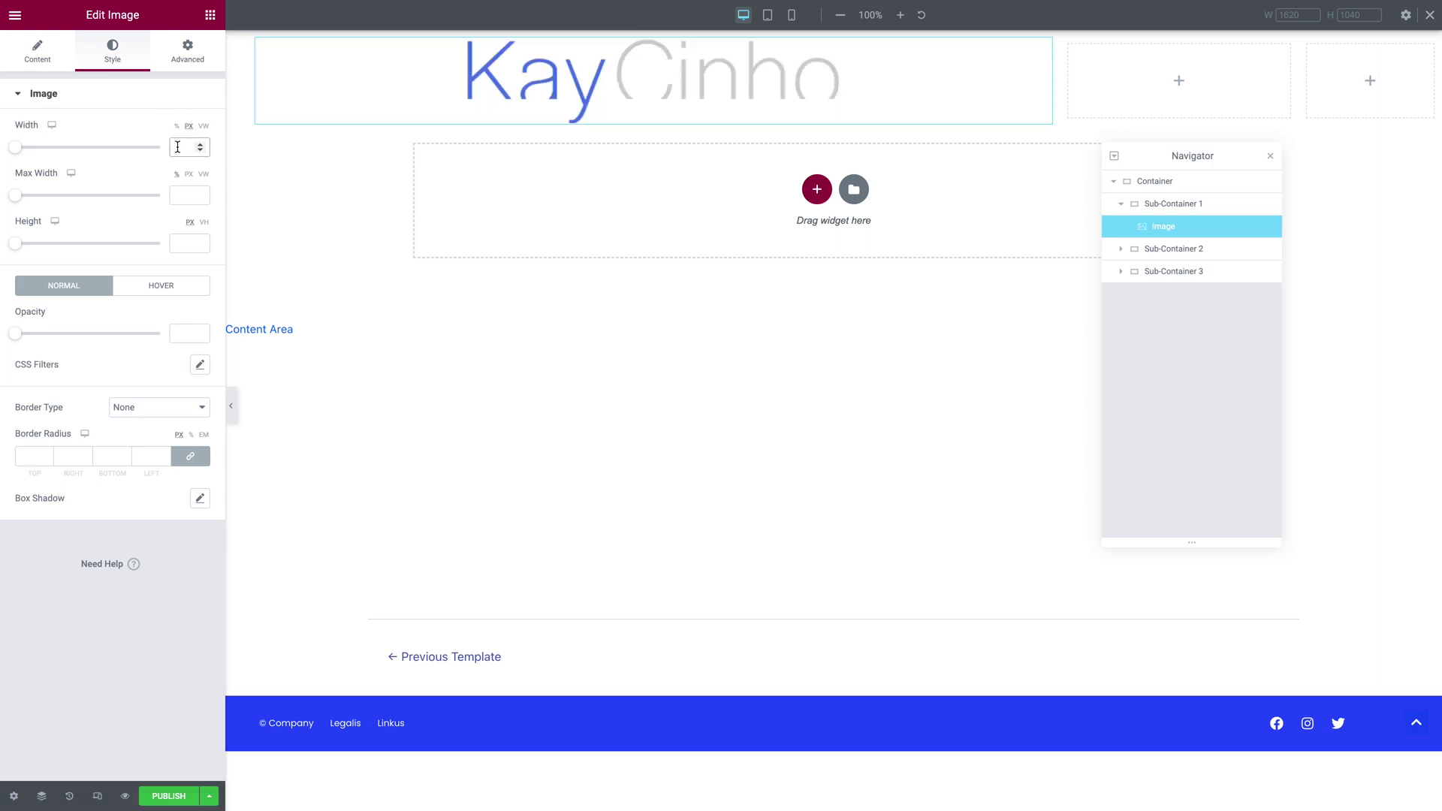
left_click(178, 148)
type("170")
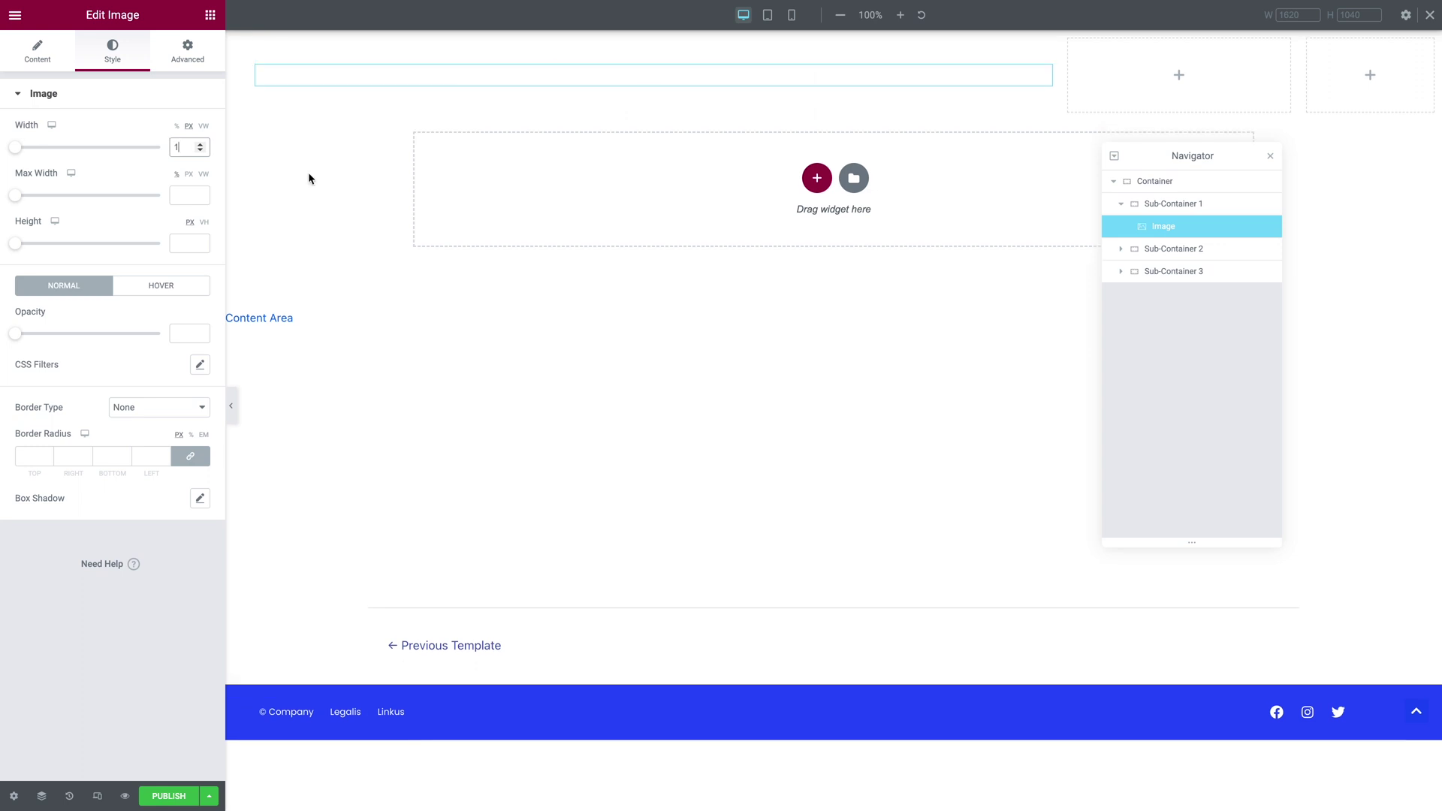
left_click(52, 165)
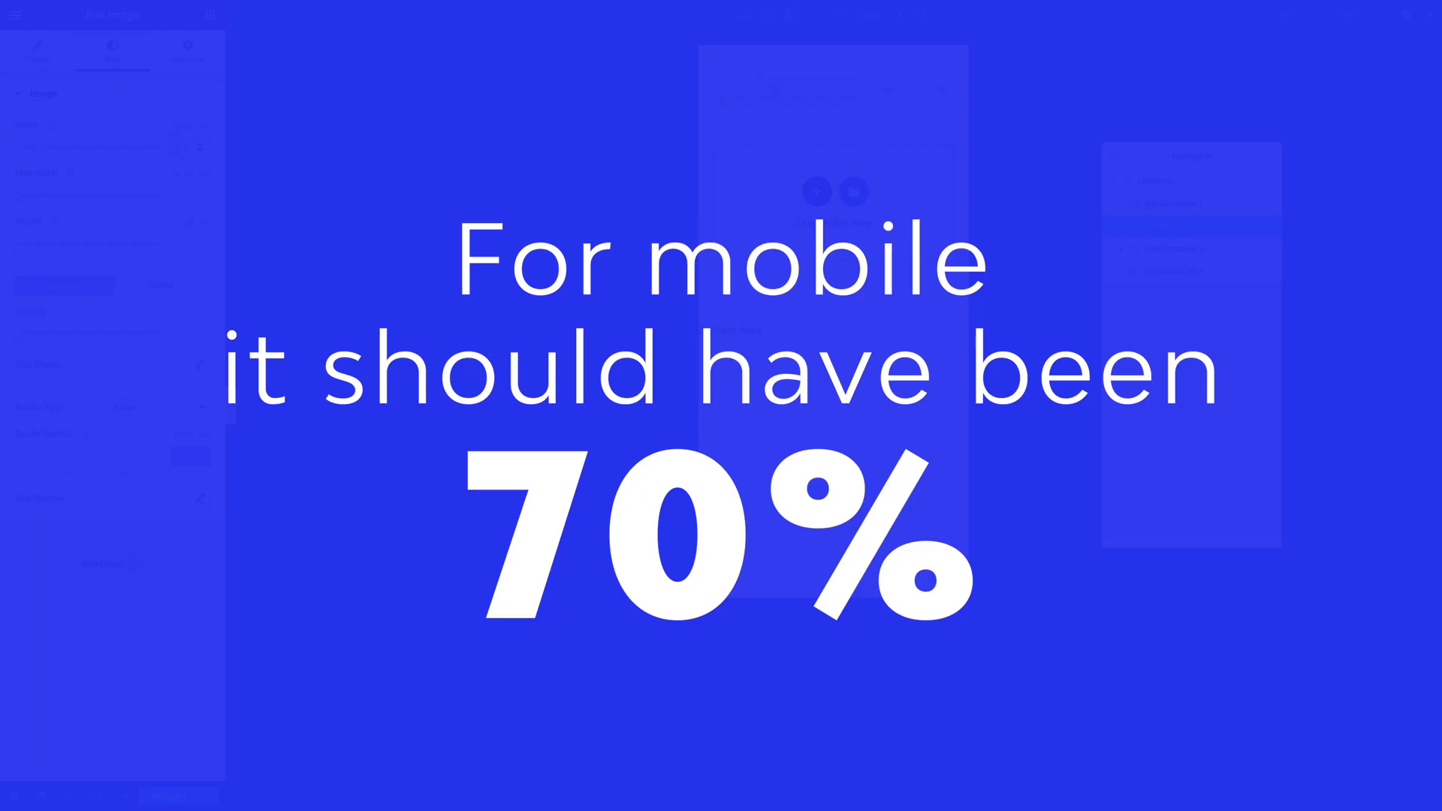
left_click(744, 15)
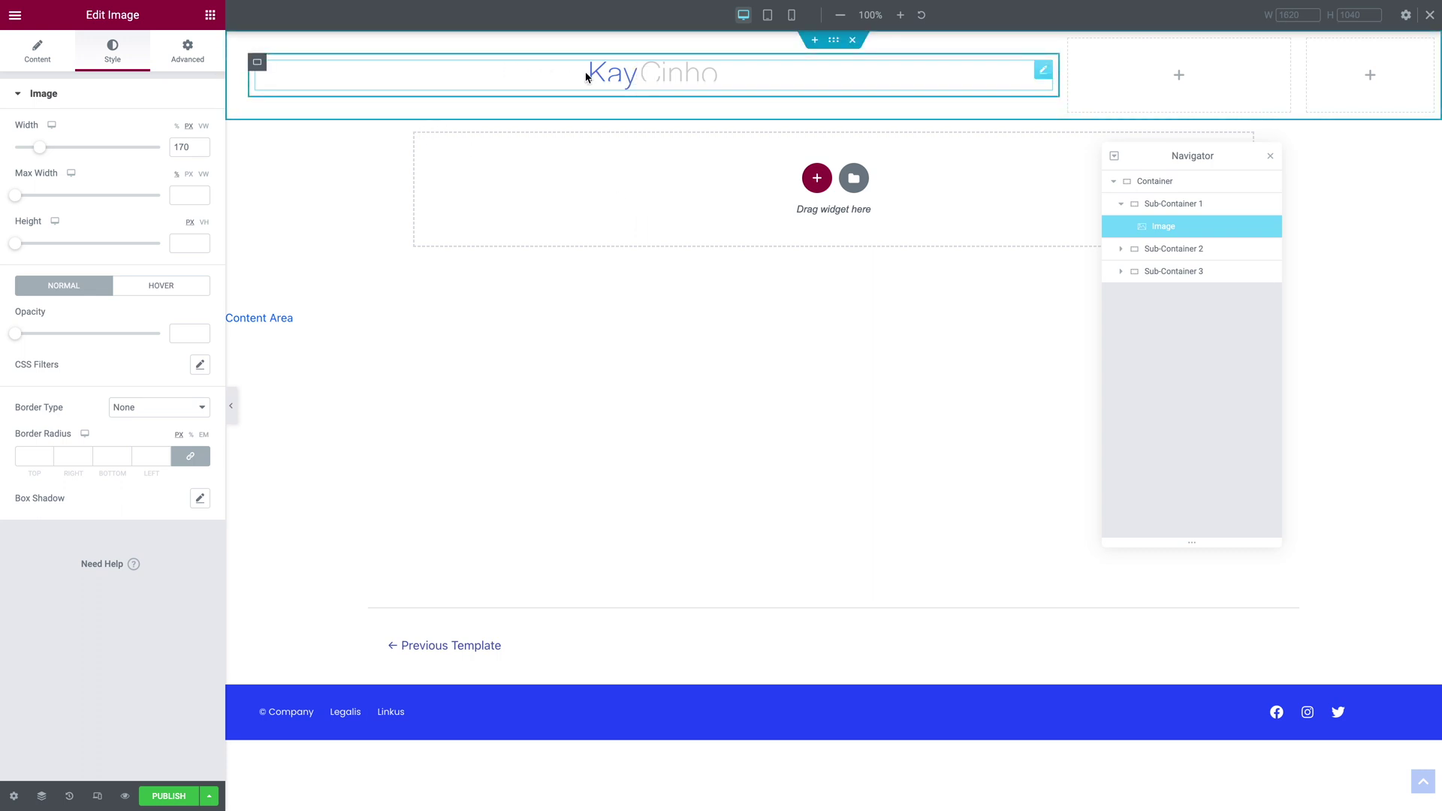
Step: Left-align the logo image and add a Button widget to Sub-Container 2
left_click(23, 53)
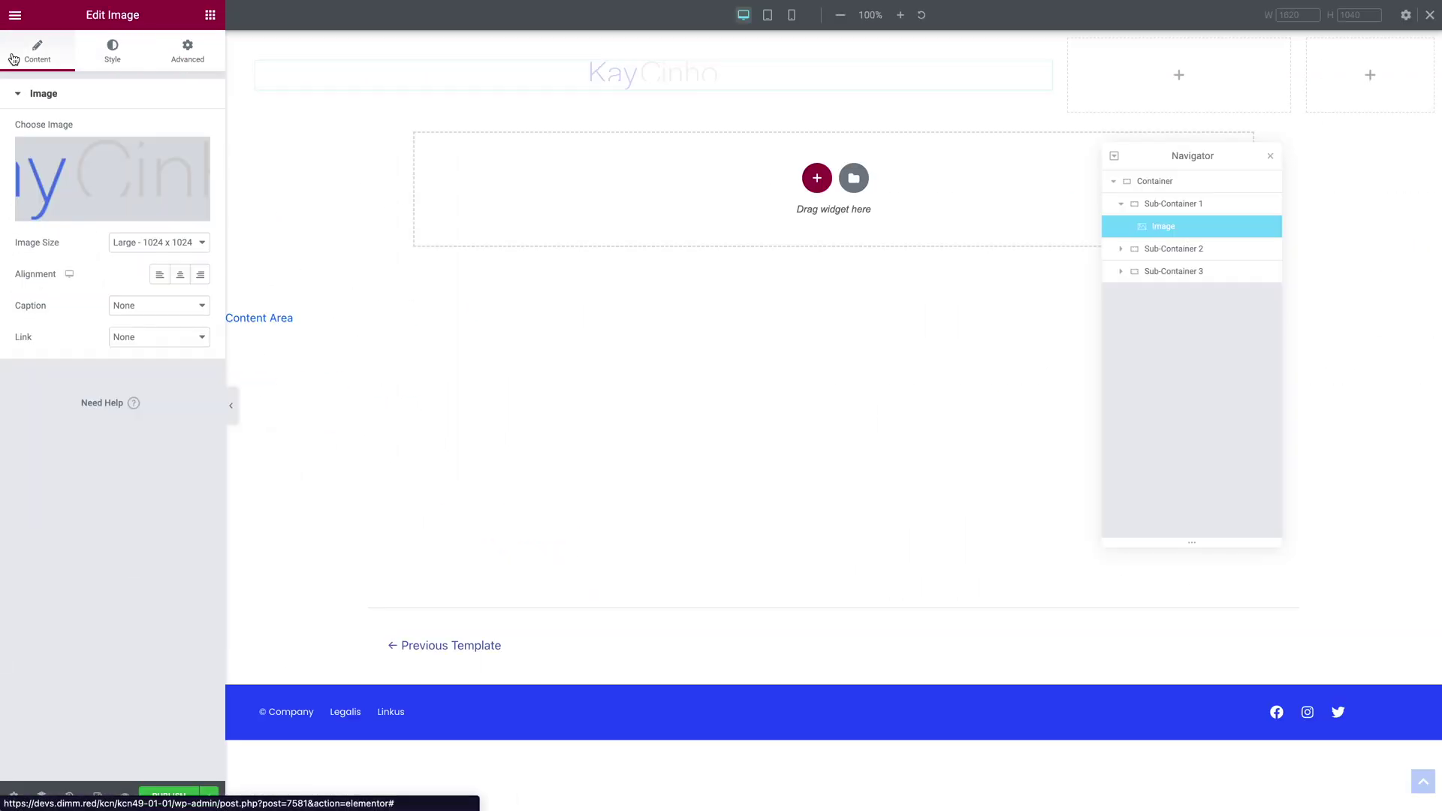
left_click(160, 275)
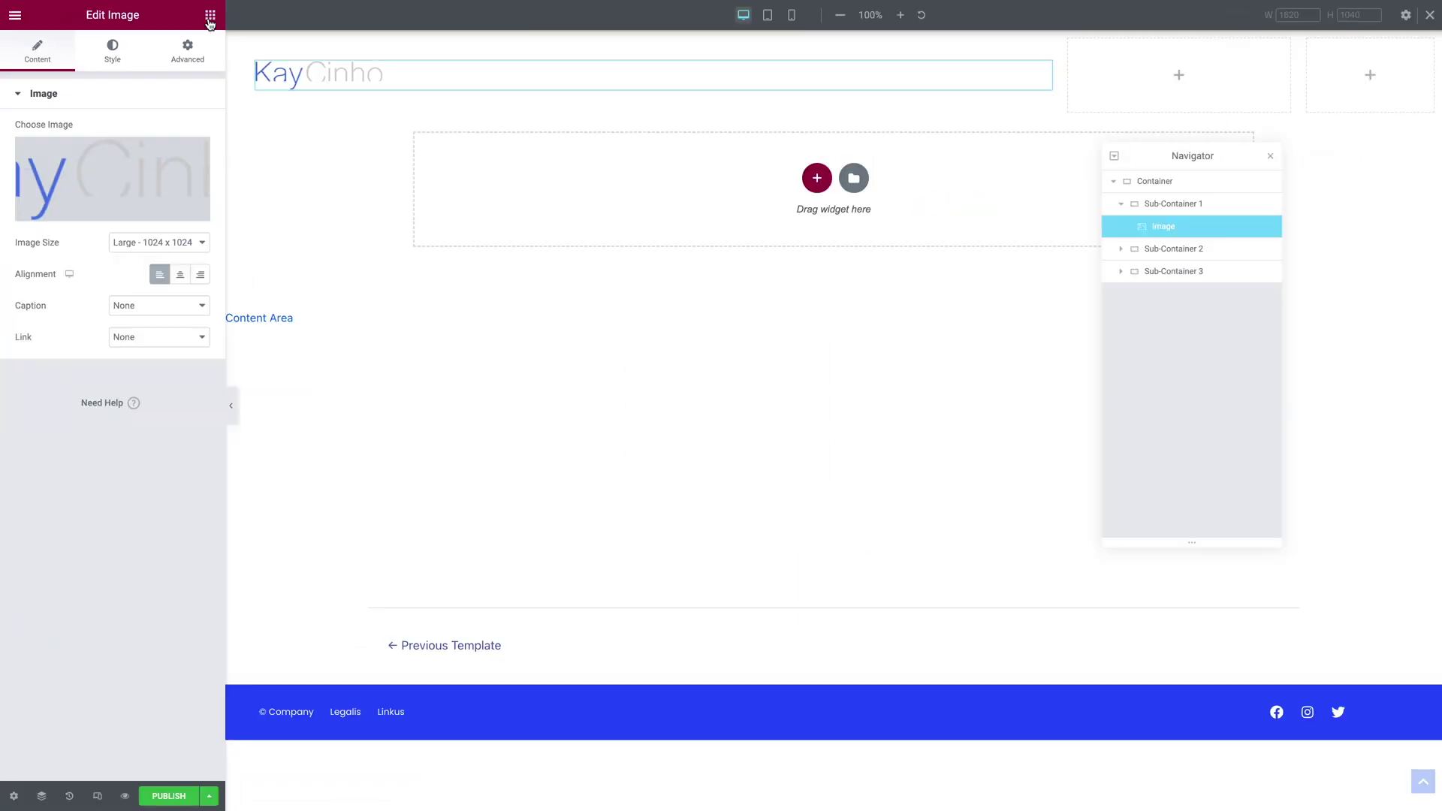
left_click(210, 16)
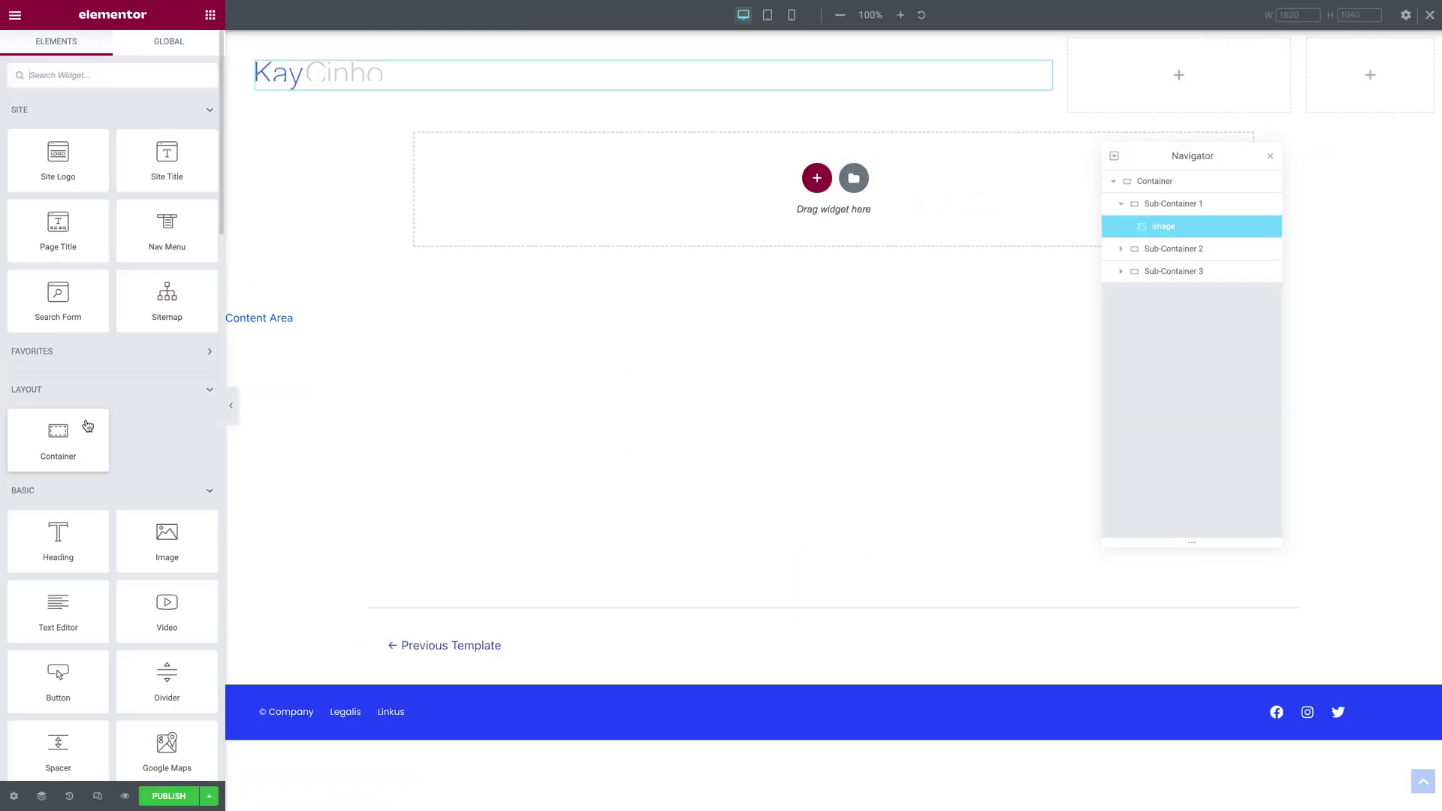
scroll(86, 417, "down", 5)
scroll(86, 421, "up", 1)
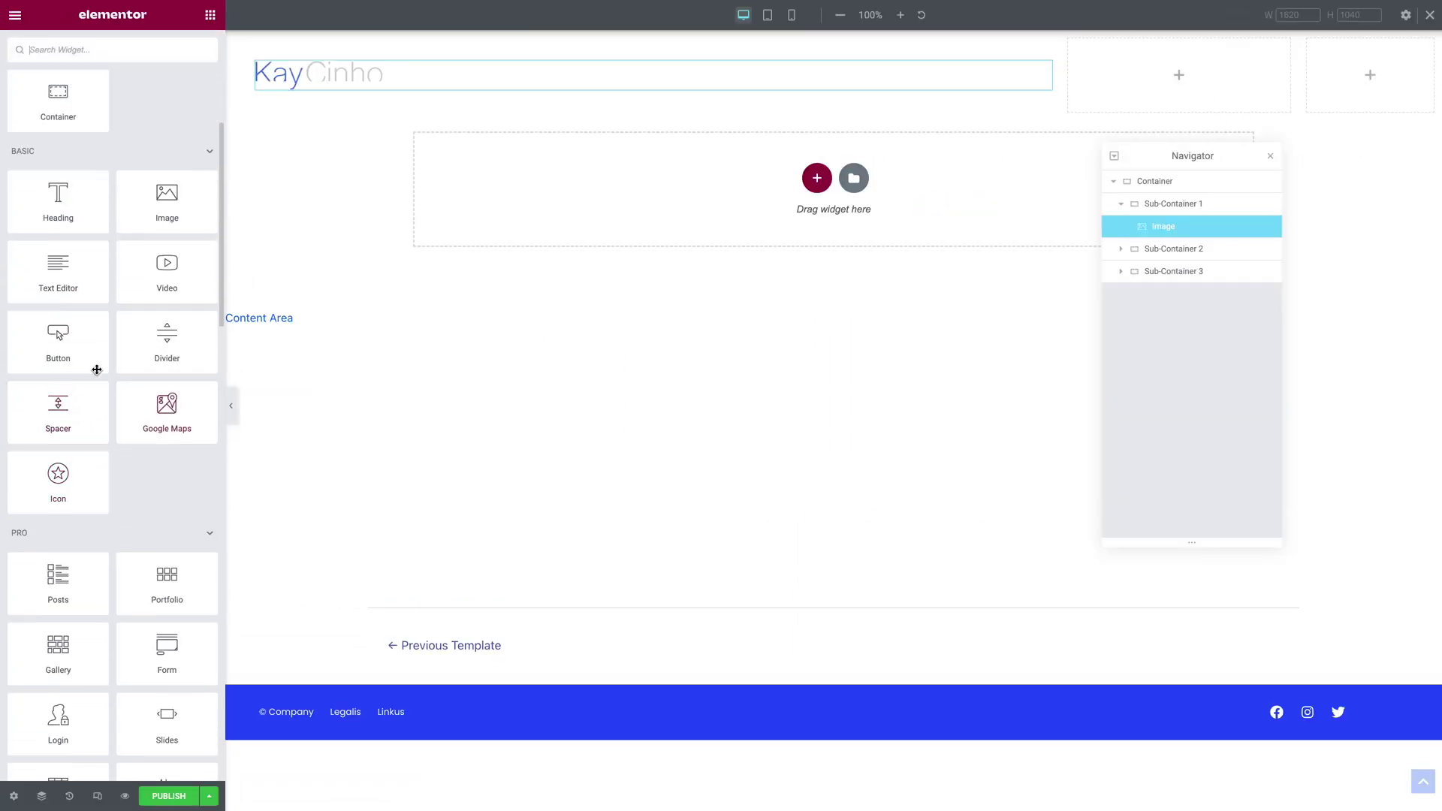
left_click_drag(57, 338, 1159, 79)
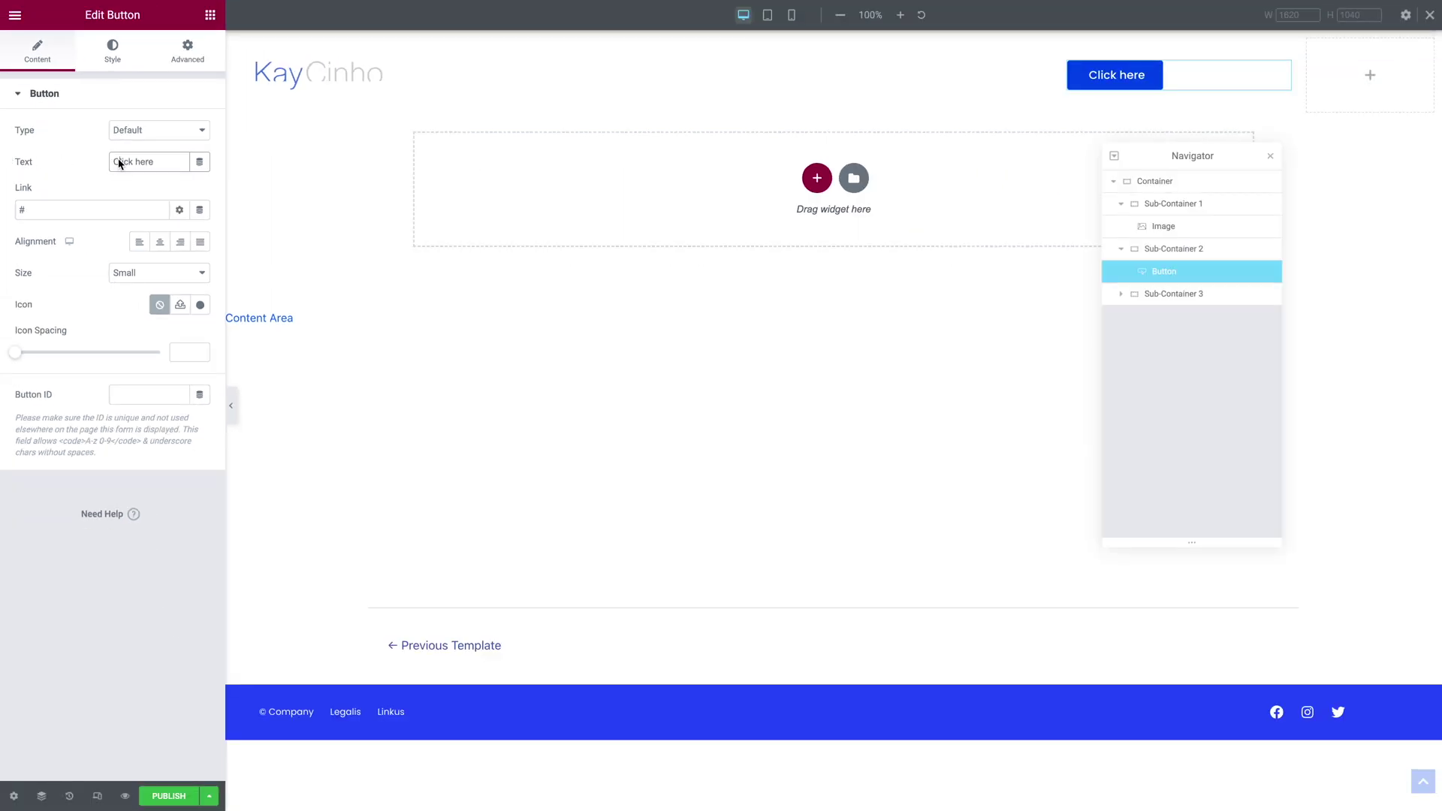
Step: Set the button's text to "Call To Action"
triple_click(118, 162)
left_click(118, 161)
triple_click(118, 161)
type("Call To Action")
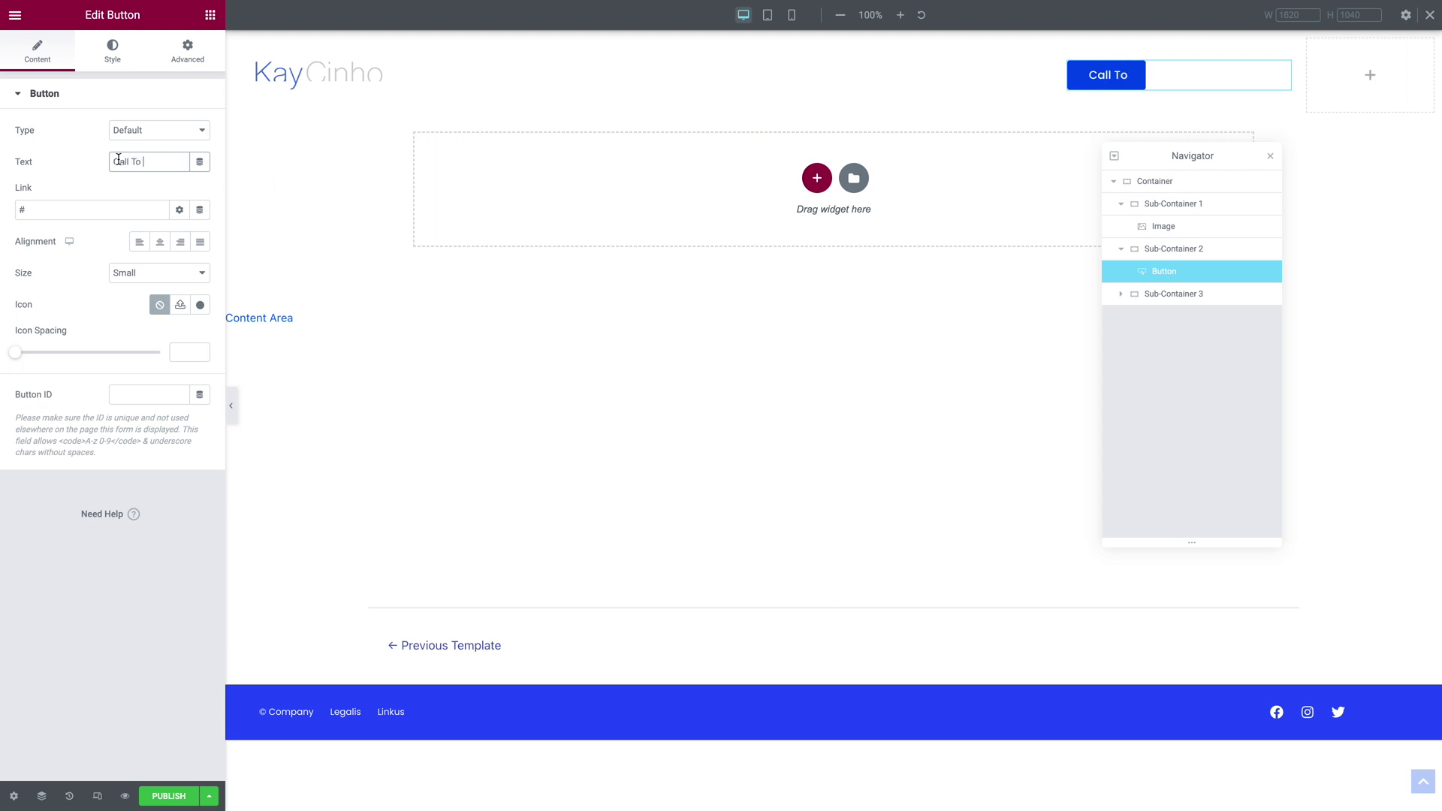
left_click(29, 209)
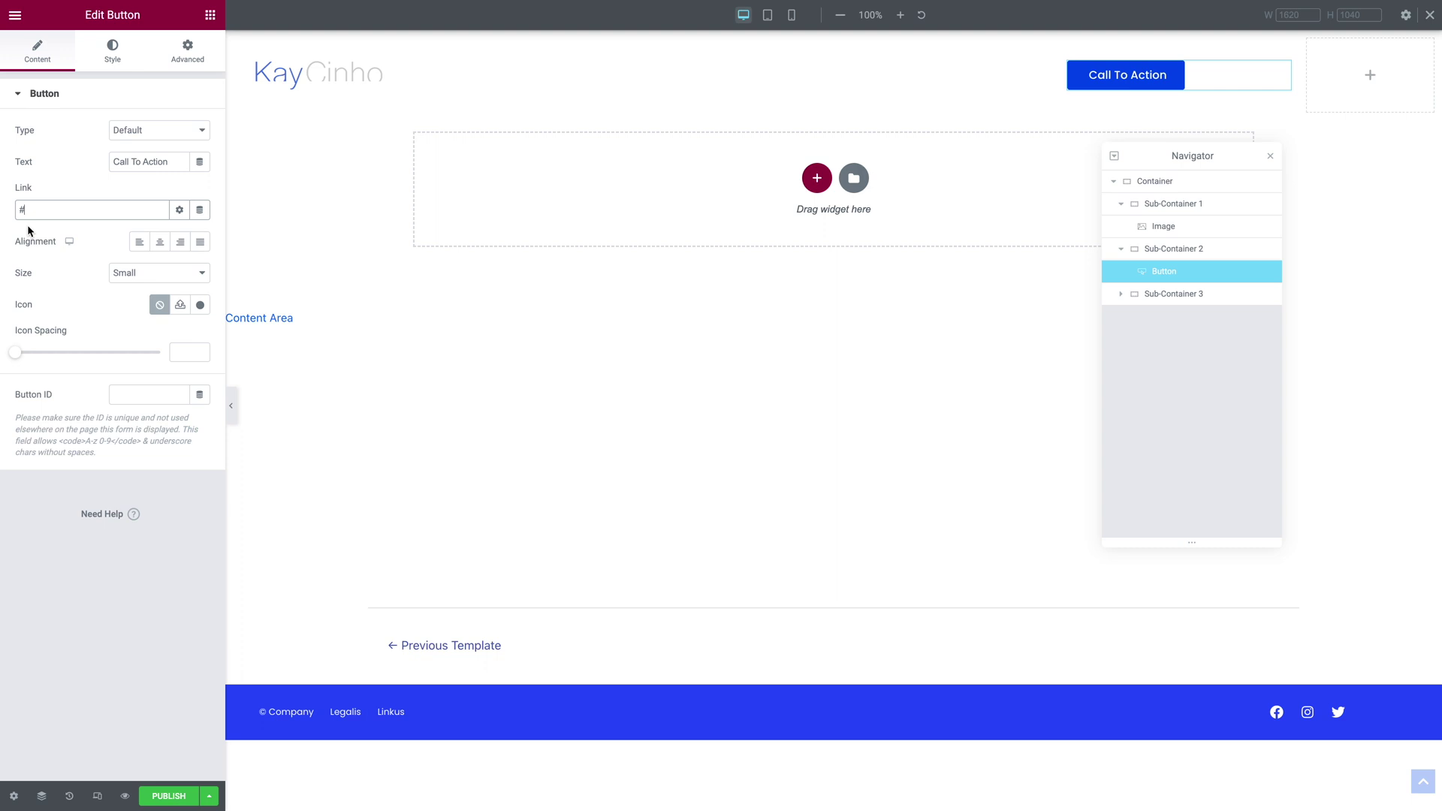
Step: Give the button a right-pointing chevron icon from the icon library, positioned after the text with an icon spacing of 6
left_click(198, 306)
type("chevron")
left_click(1078, 267)
left_click(1119, 688)
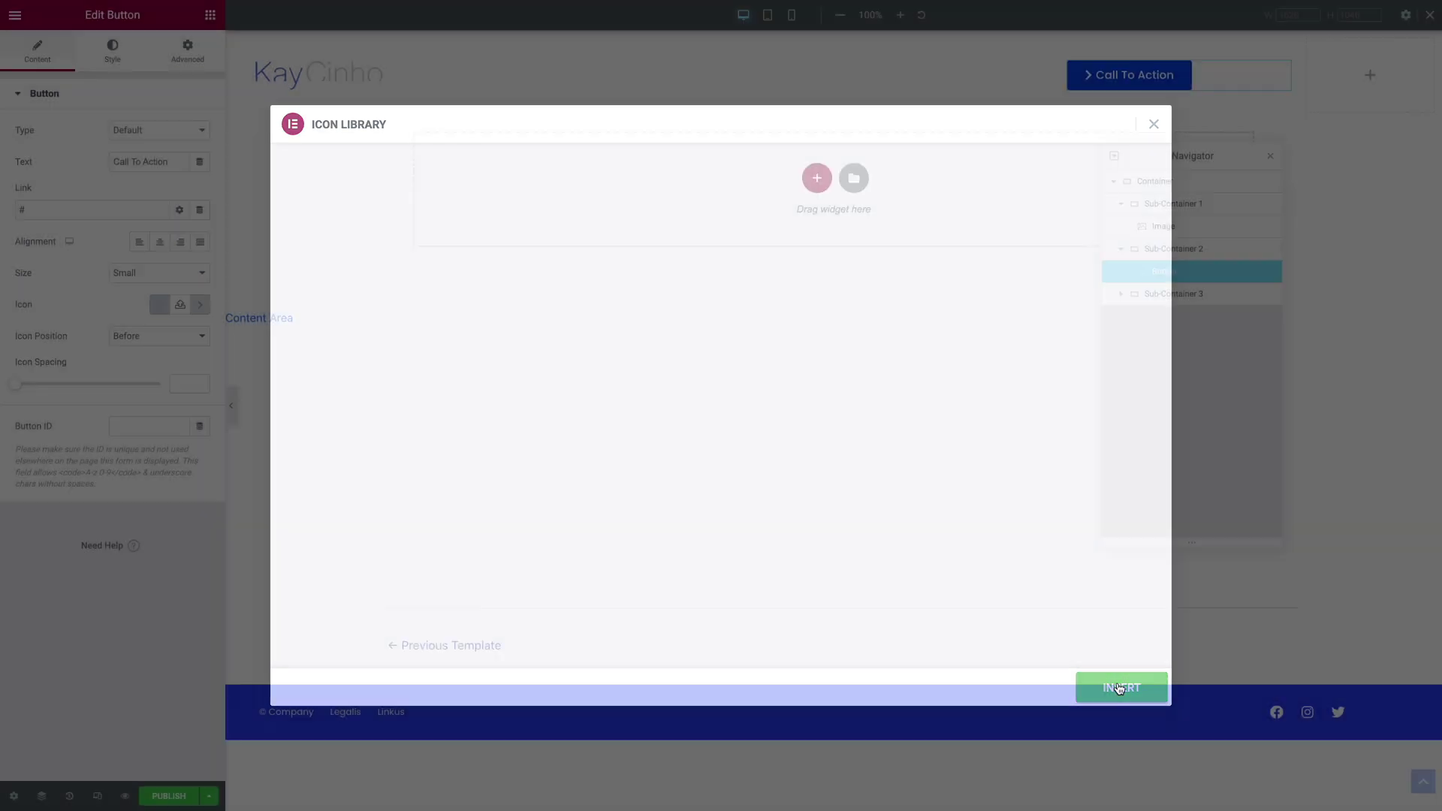
left_click(114, 344)
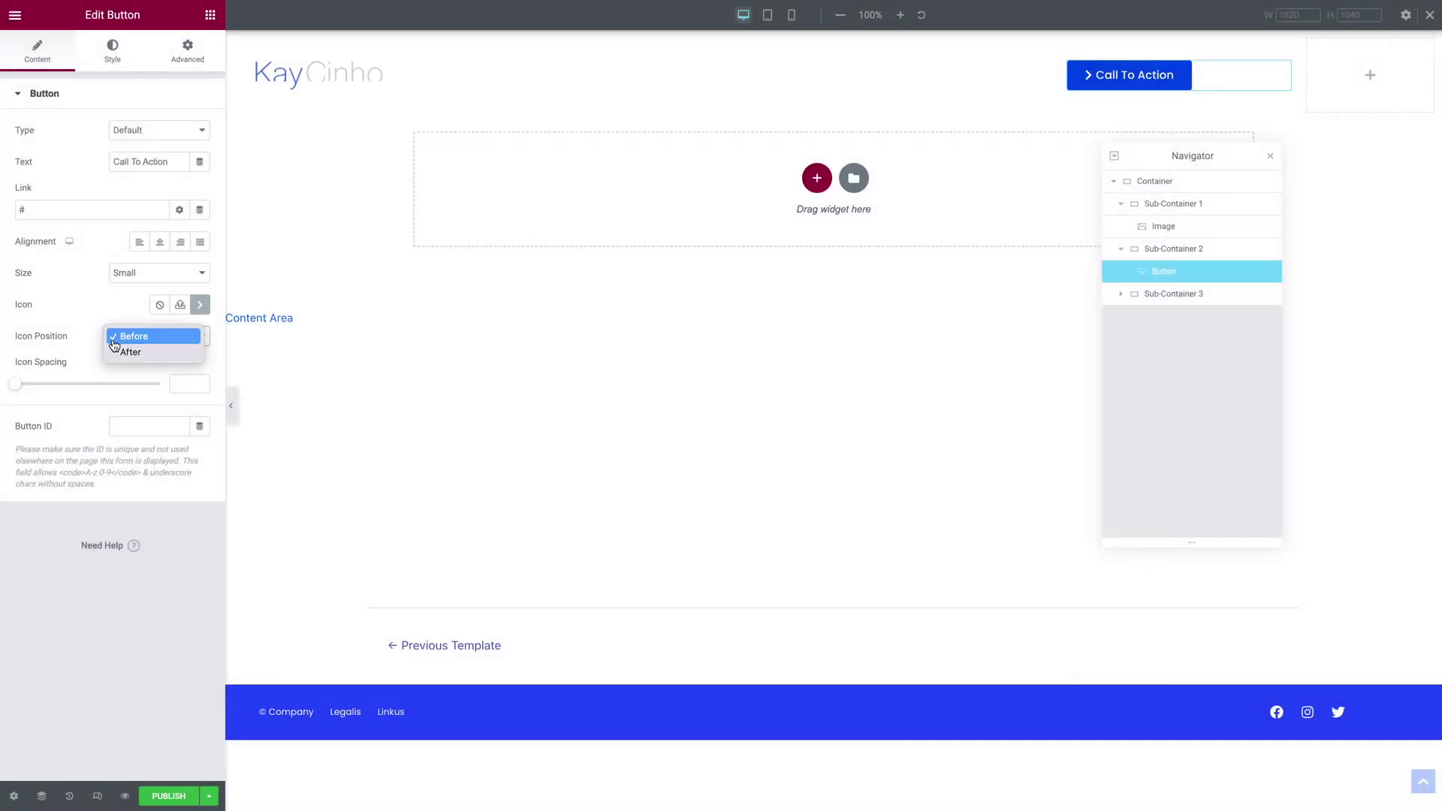
left_click(120, 353)
left_click(179, 379)
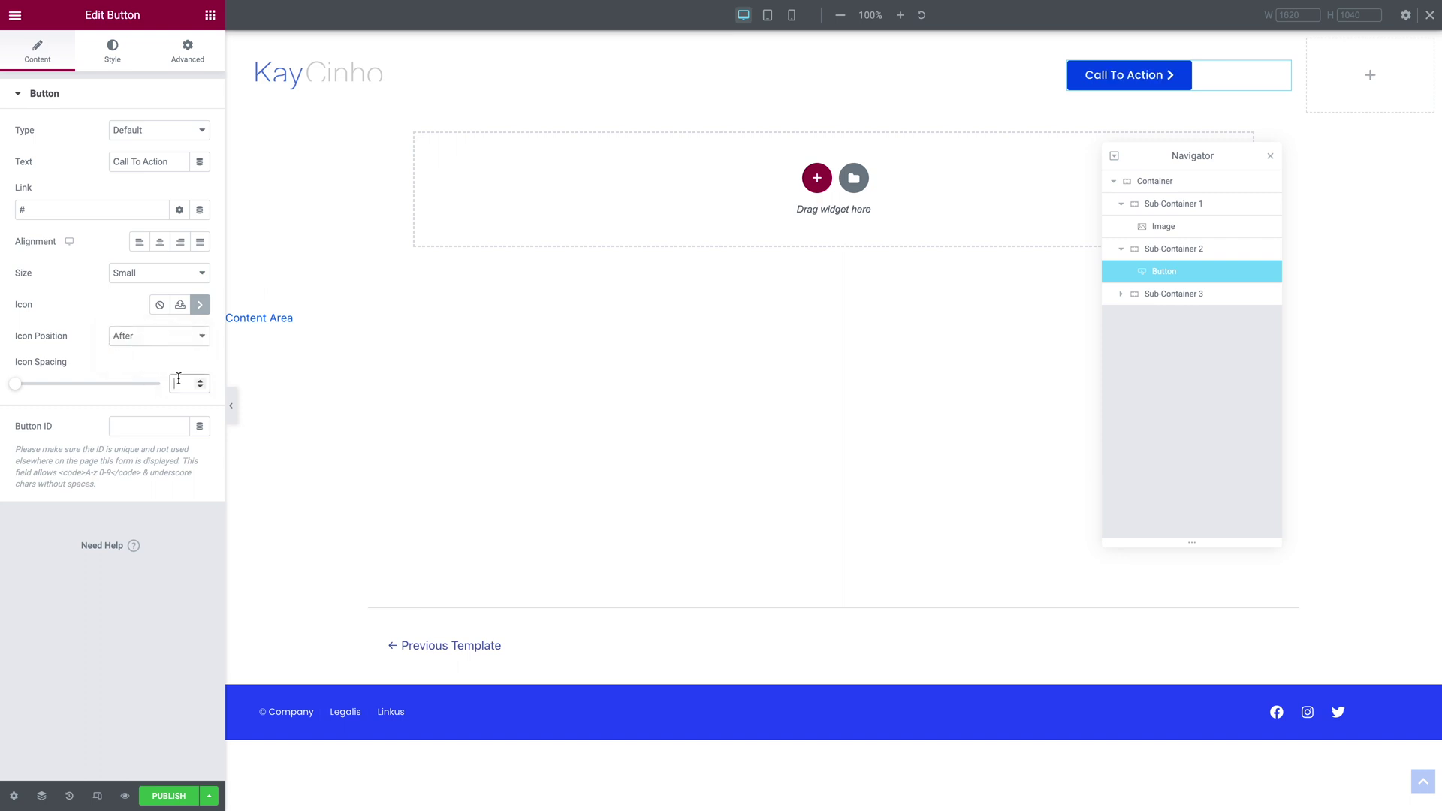
type("6")
Step: Set the button typography to uppercase, 14 px size and a letter spacing of 2
left_click(95, 57)
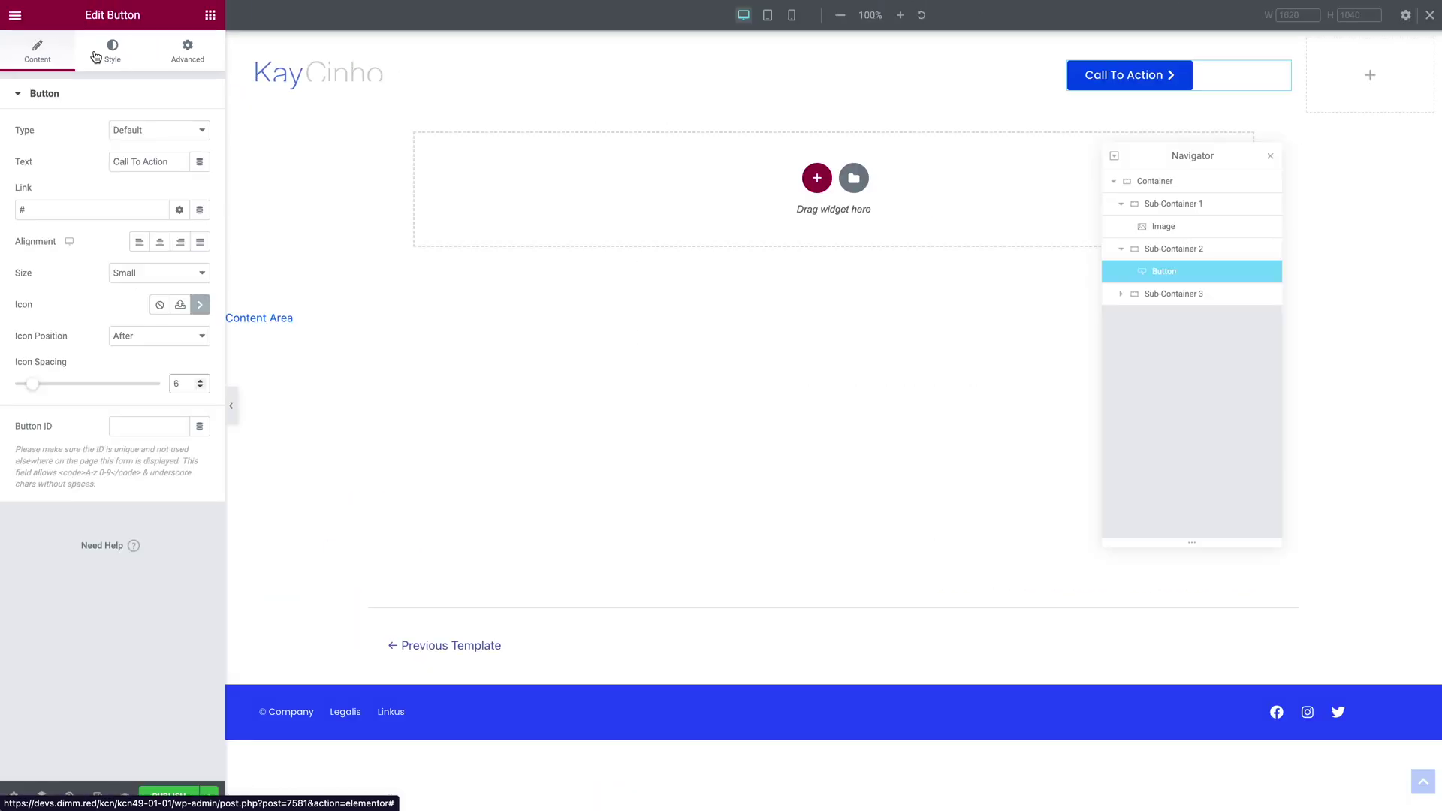
left_click(199, 131)
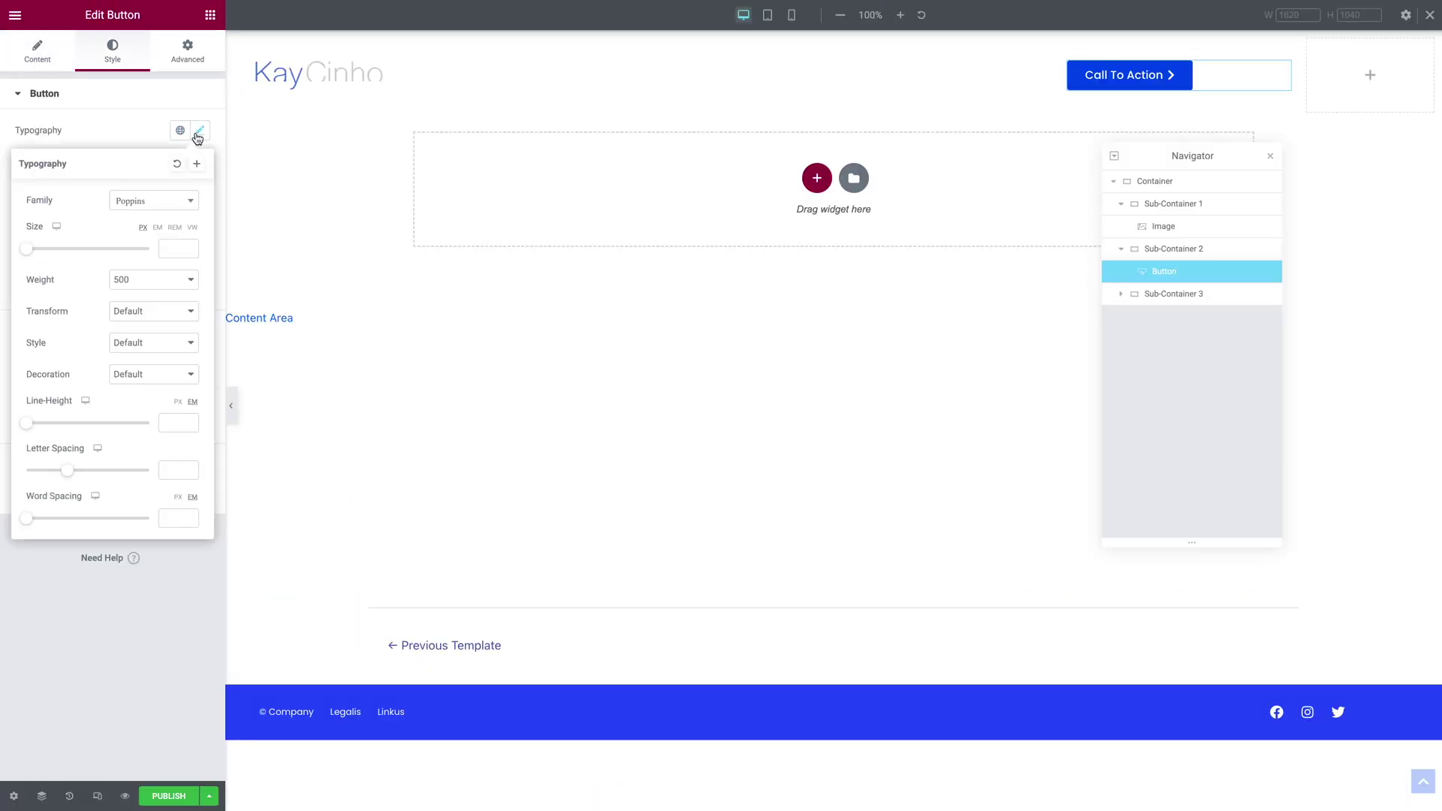
left_click(120, 312)
key("Escape")
key("Down")
left_click(165, 248)
type("14")
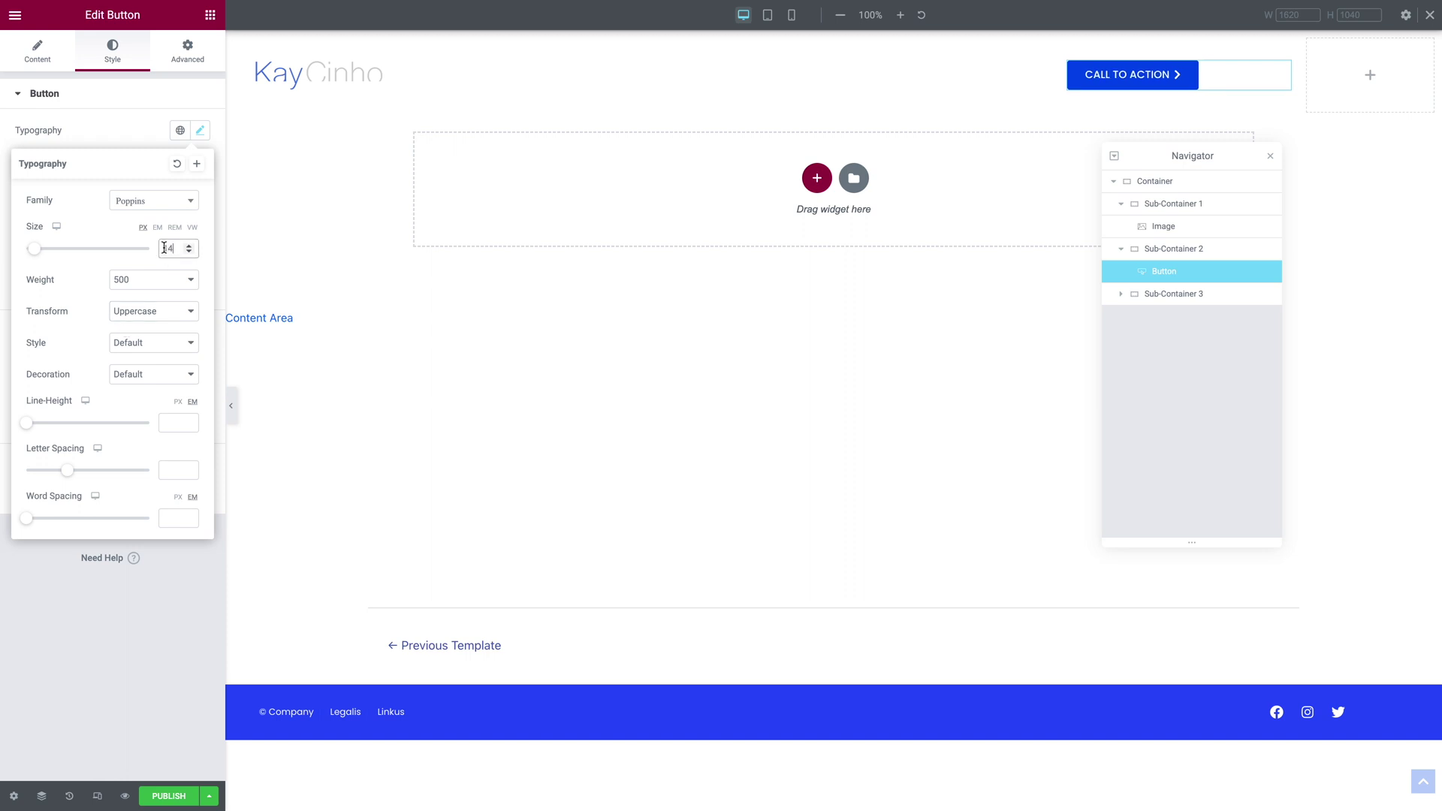
left_click(168, 470)
type("2")
left_click(160, 591)
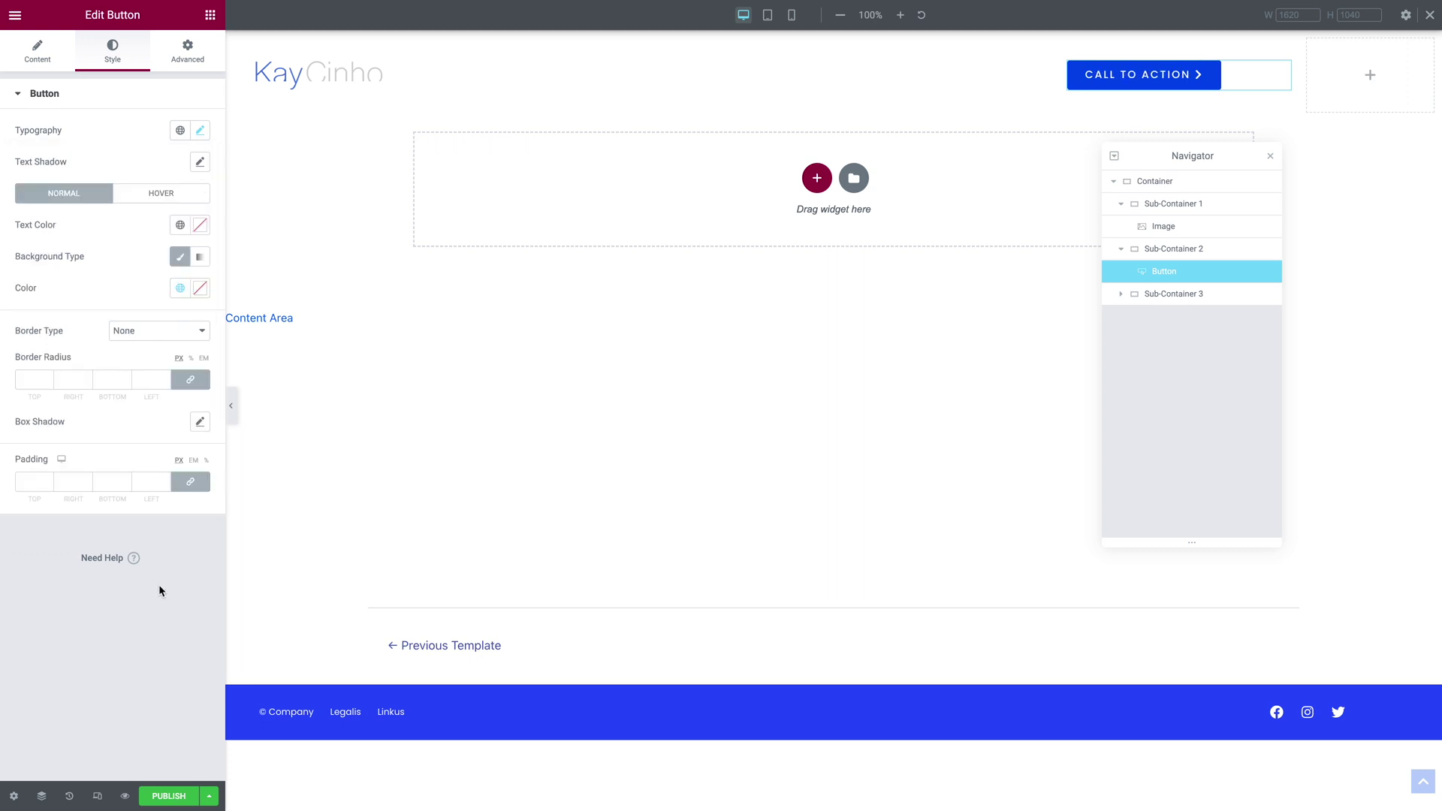
Step: Set the button's normal-state text color to white and its background color to black
left_click(199, 228)
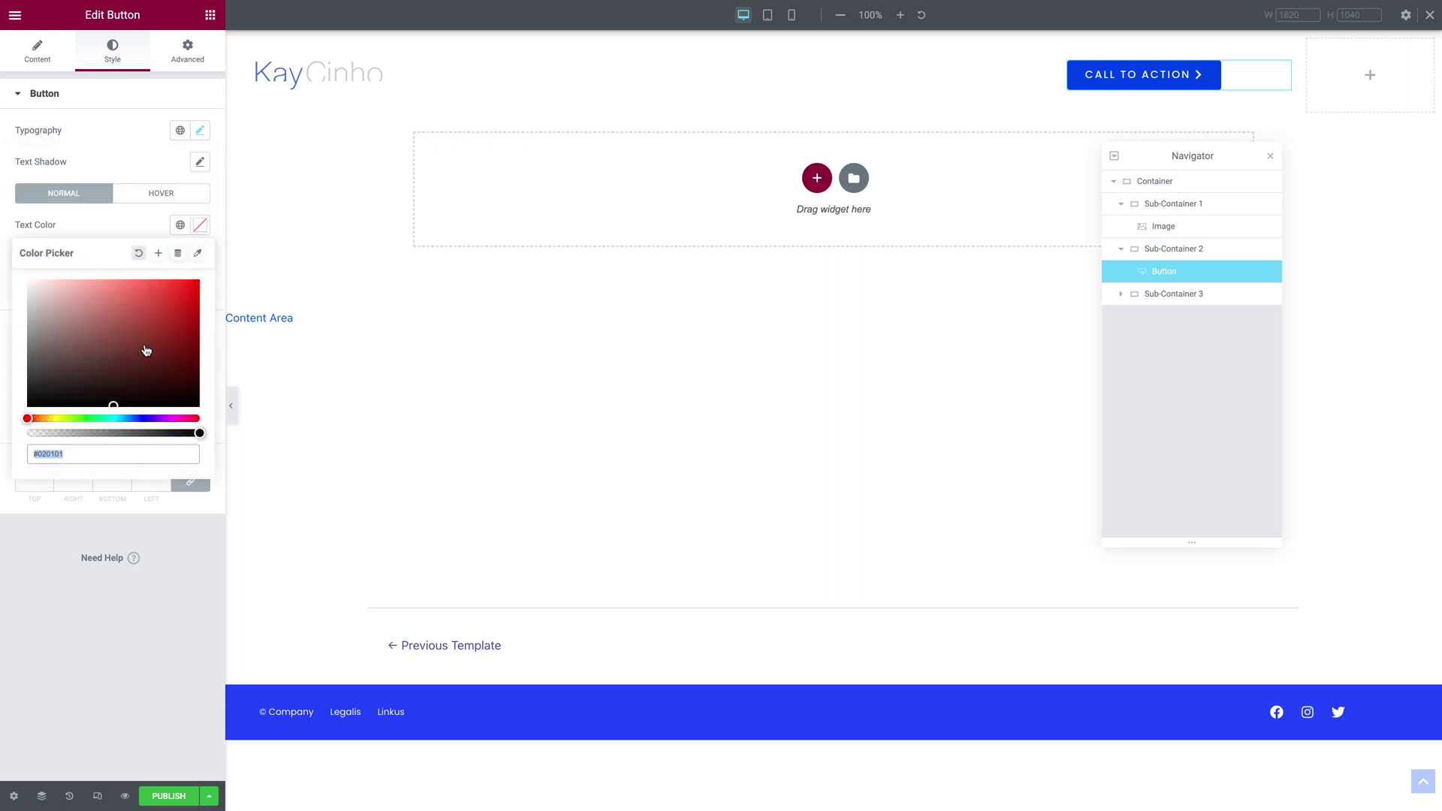
left_click(138, 253)
left_click(95, 229)
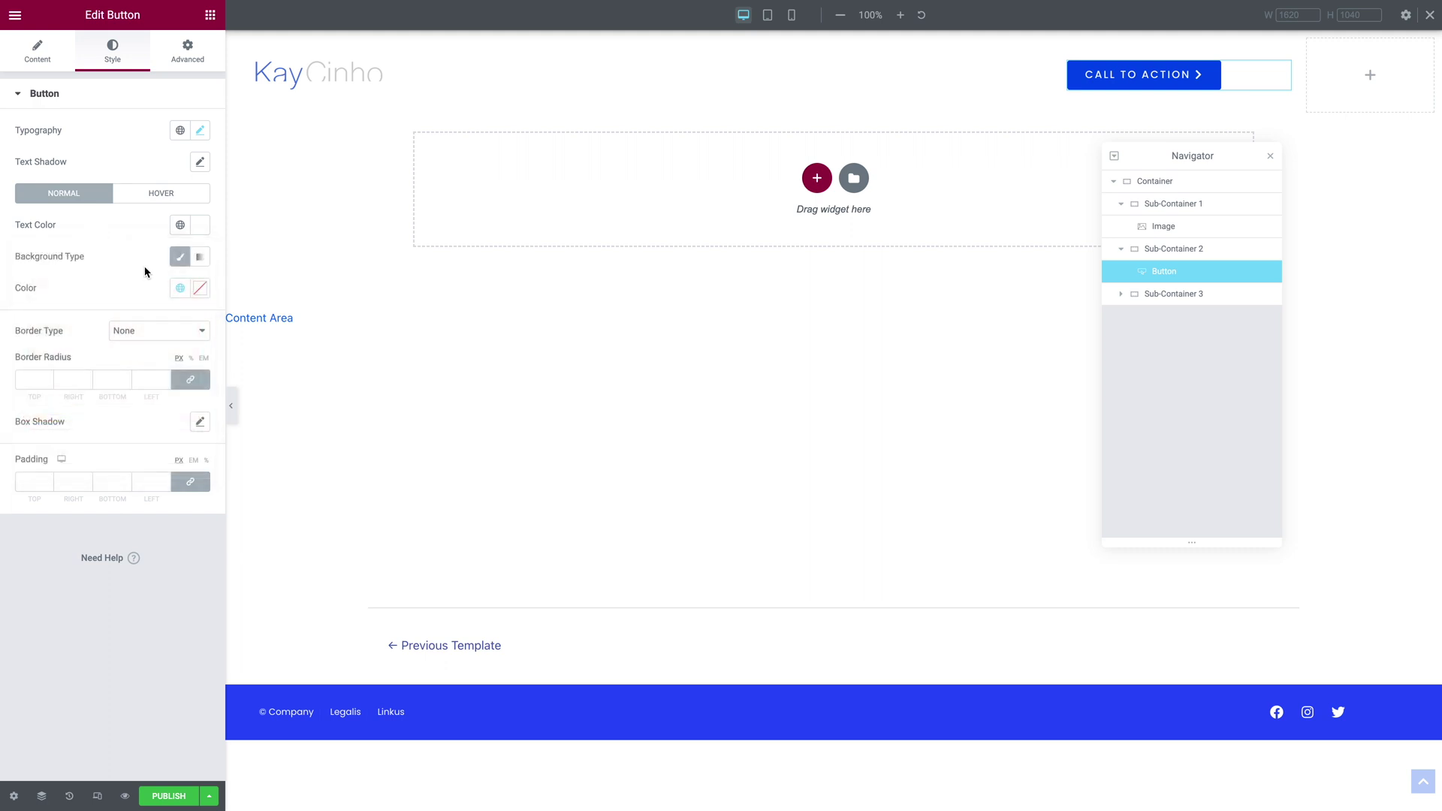
left_click(200, 288)
left_click_drag(111, 393, 2, 553)
left_click(106, 285)
Step: Set the button's hover-state text color to white and its hover background to a dark blue
left_click(145, 194)
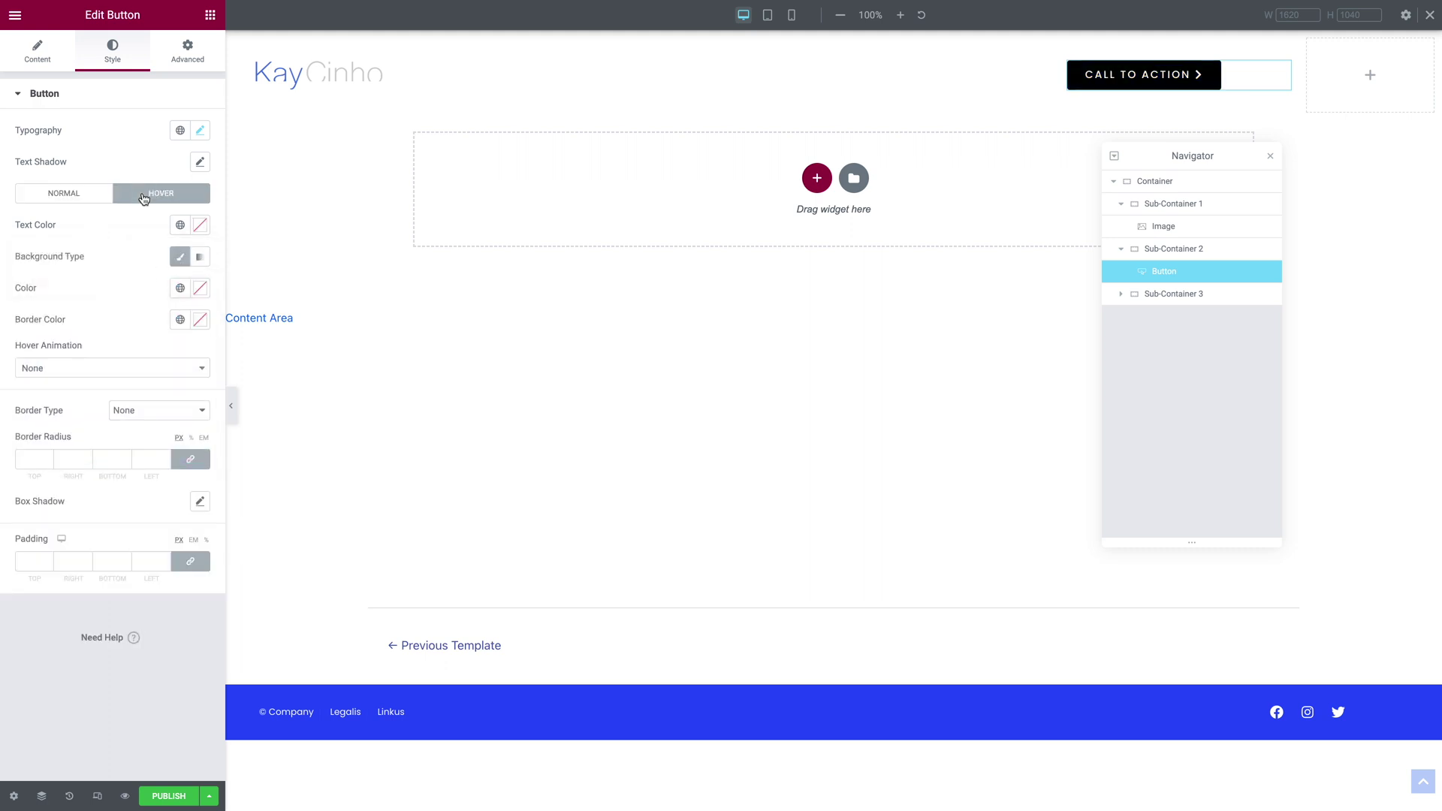
left_click(199, 225)
left_click(139, 253)
left_click(99, 218)
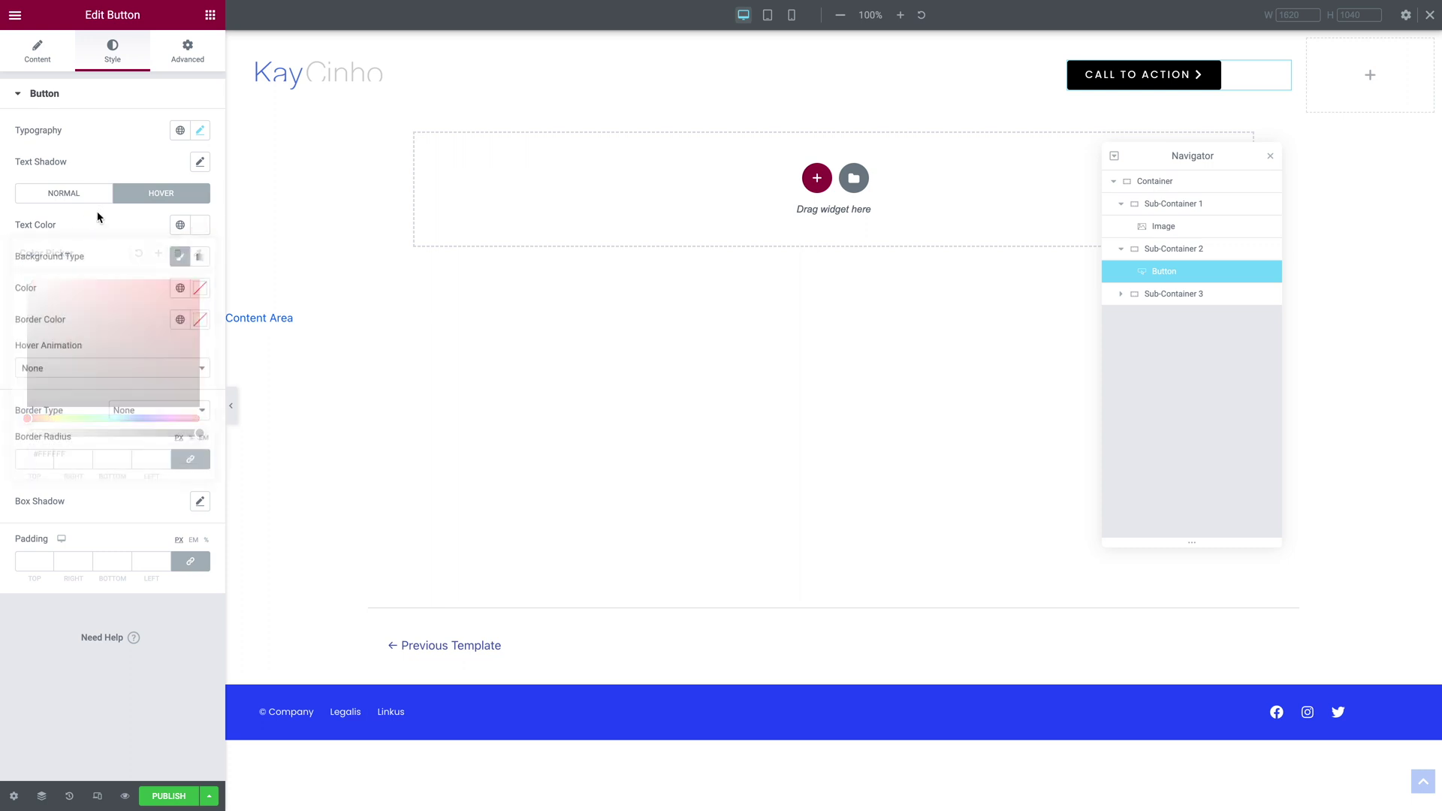
left_click(200, 288)
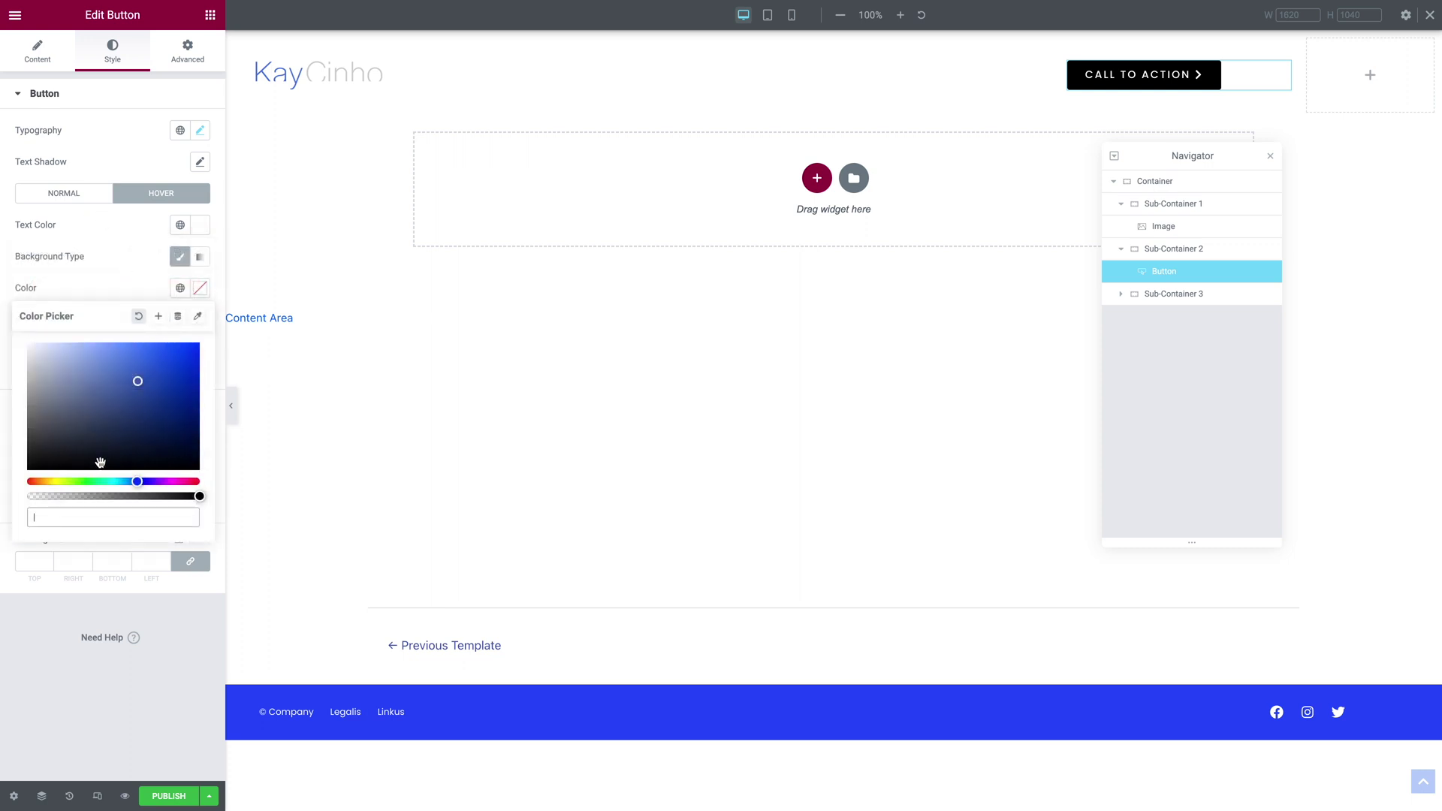
left_click(53, 645)
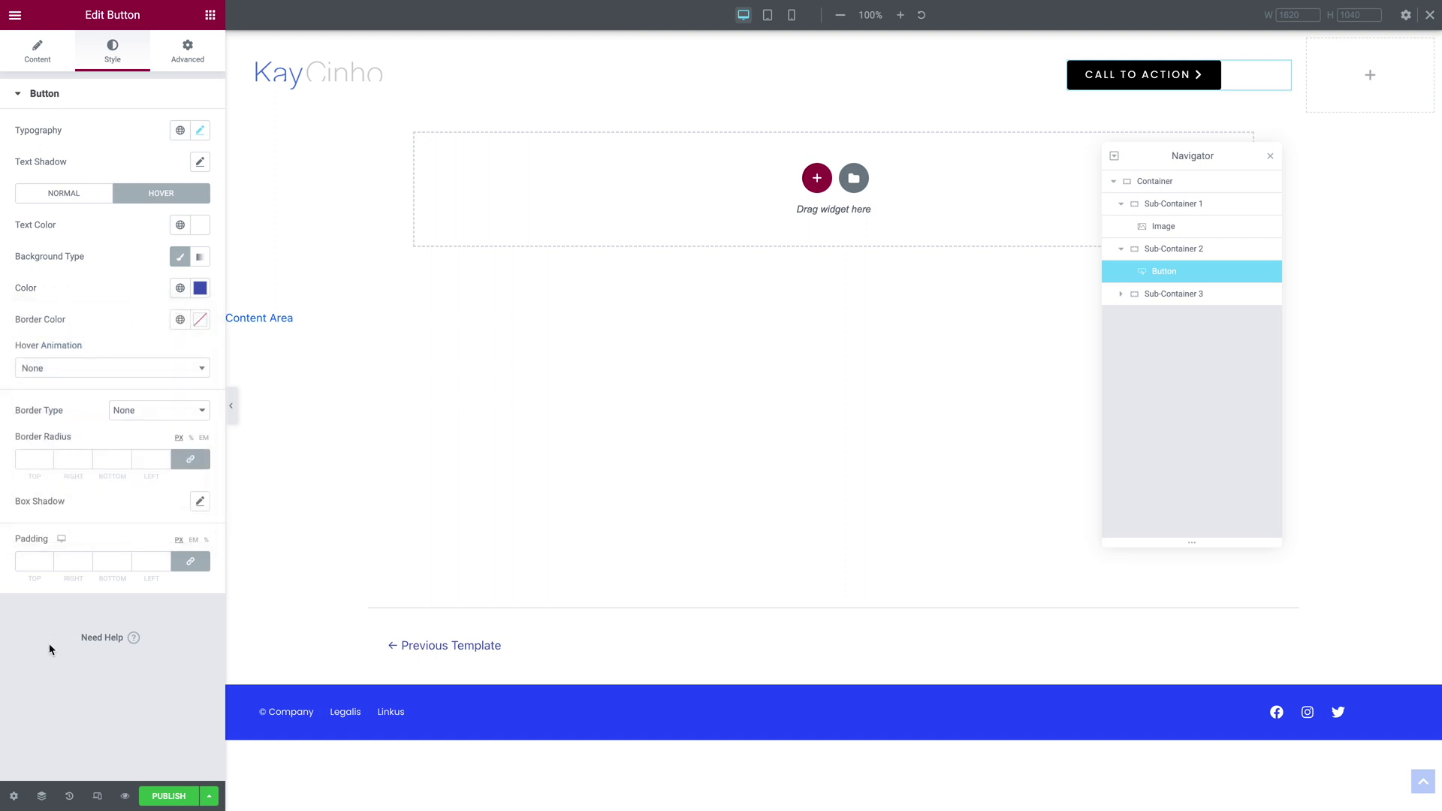
Step: Set the button's padding to 20 px all round on desktop and to 20, 20, 20 and 12 px (left) on mobile
left_click(25, 562)
type("20")
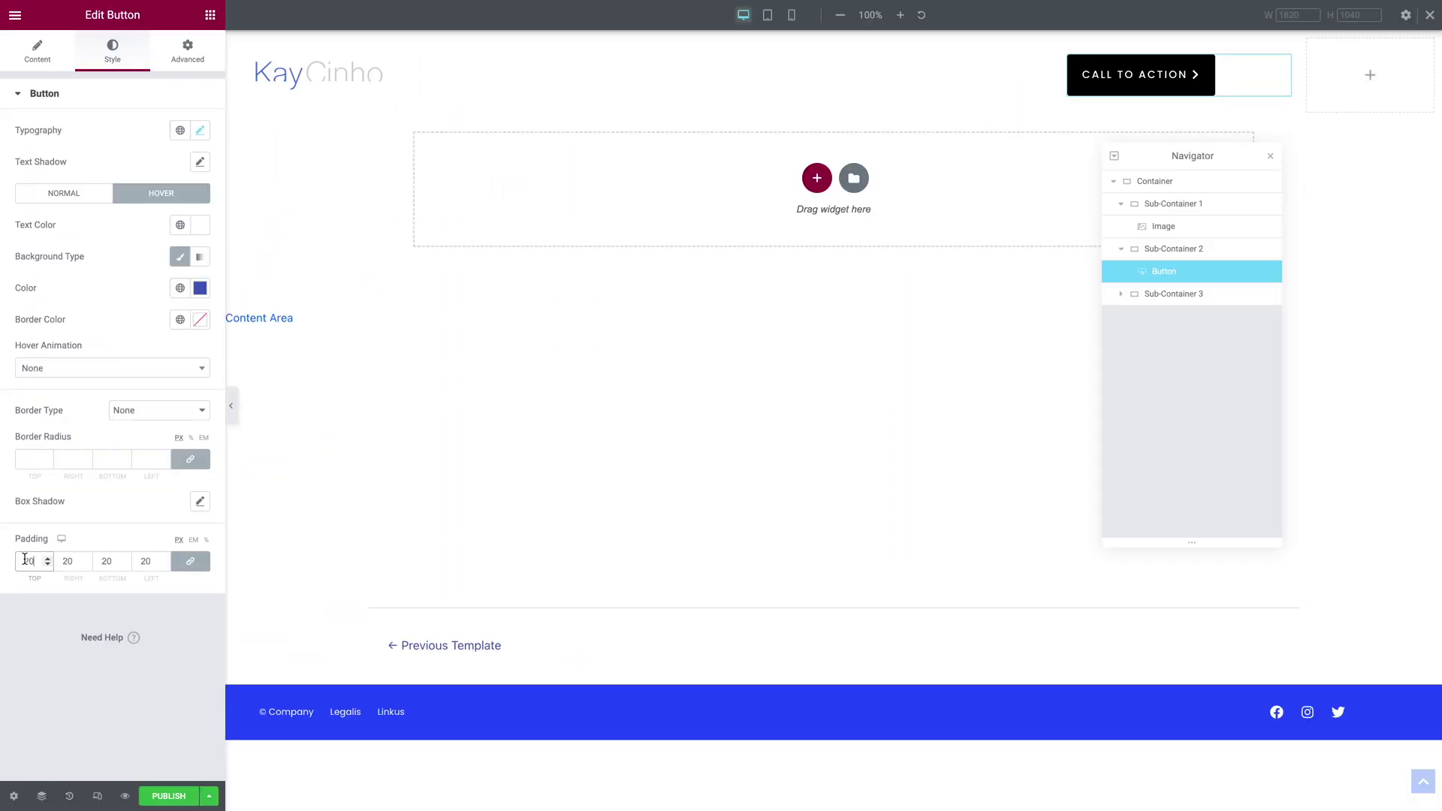
left_click(66, 543)
left_click(60, 577)
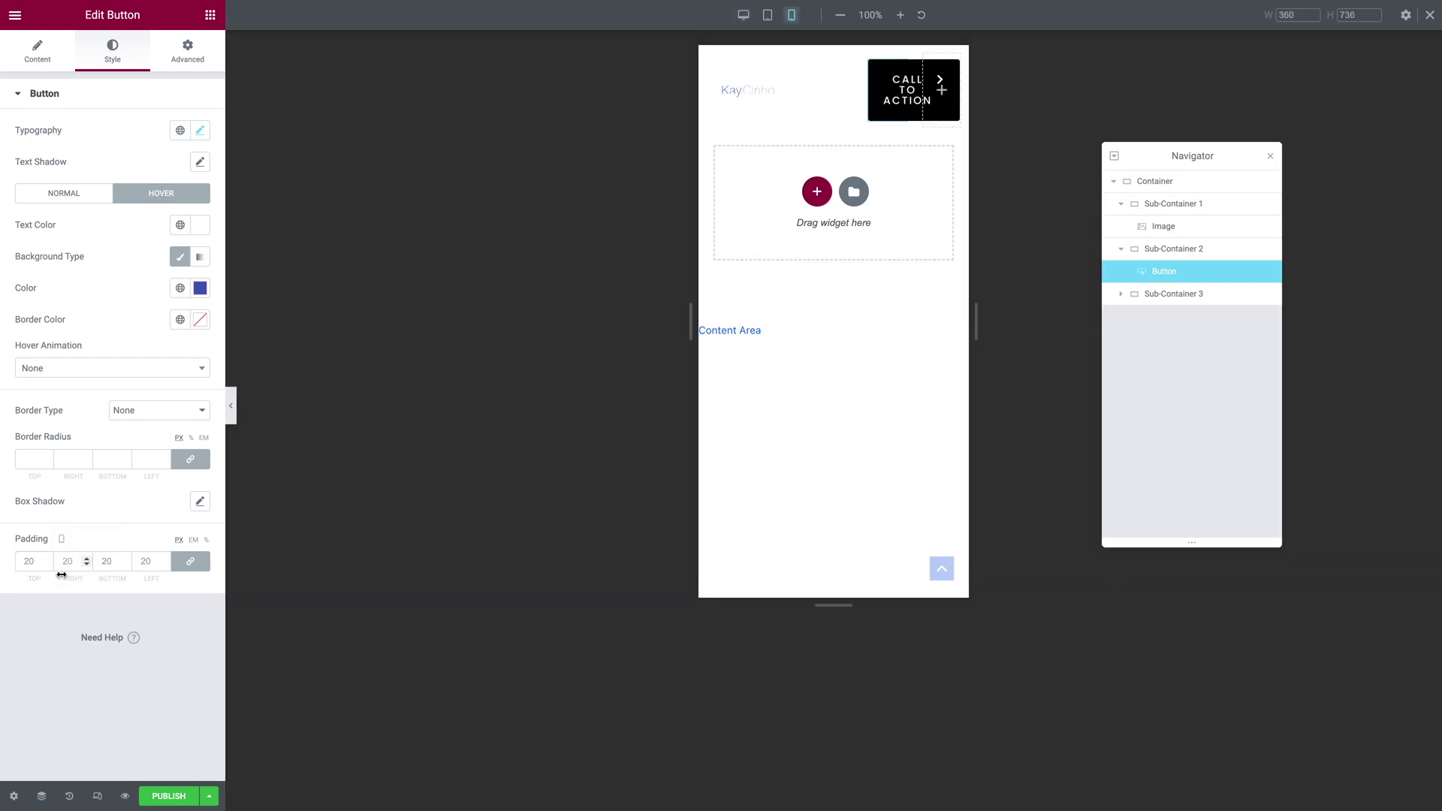
left_click(190, 561)
left_click(19, 561)
type("20")
key("Tab")
type("20")
key("Tab")
type("20")
key("Tab")
type("12")
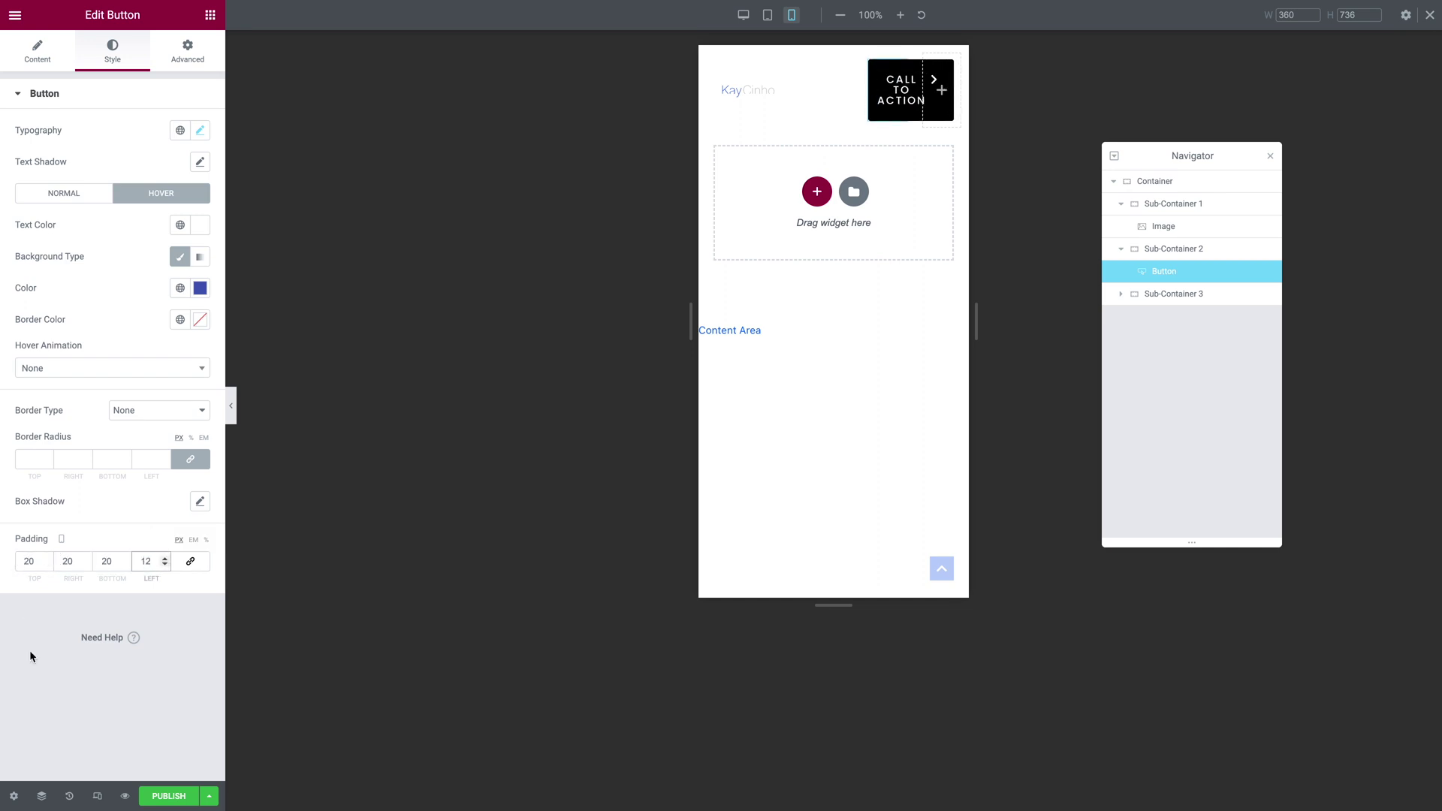
left_click(61, 704)
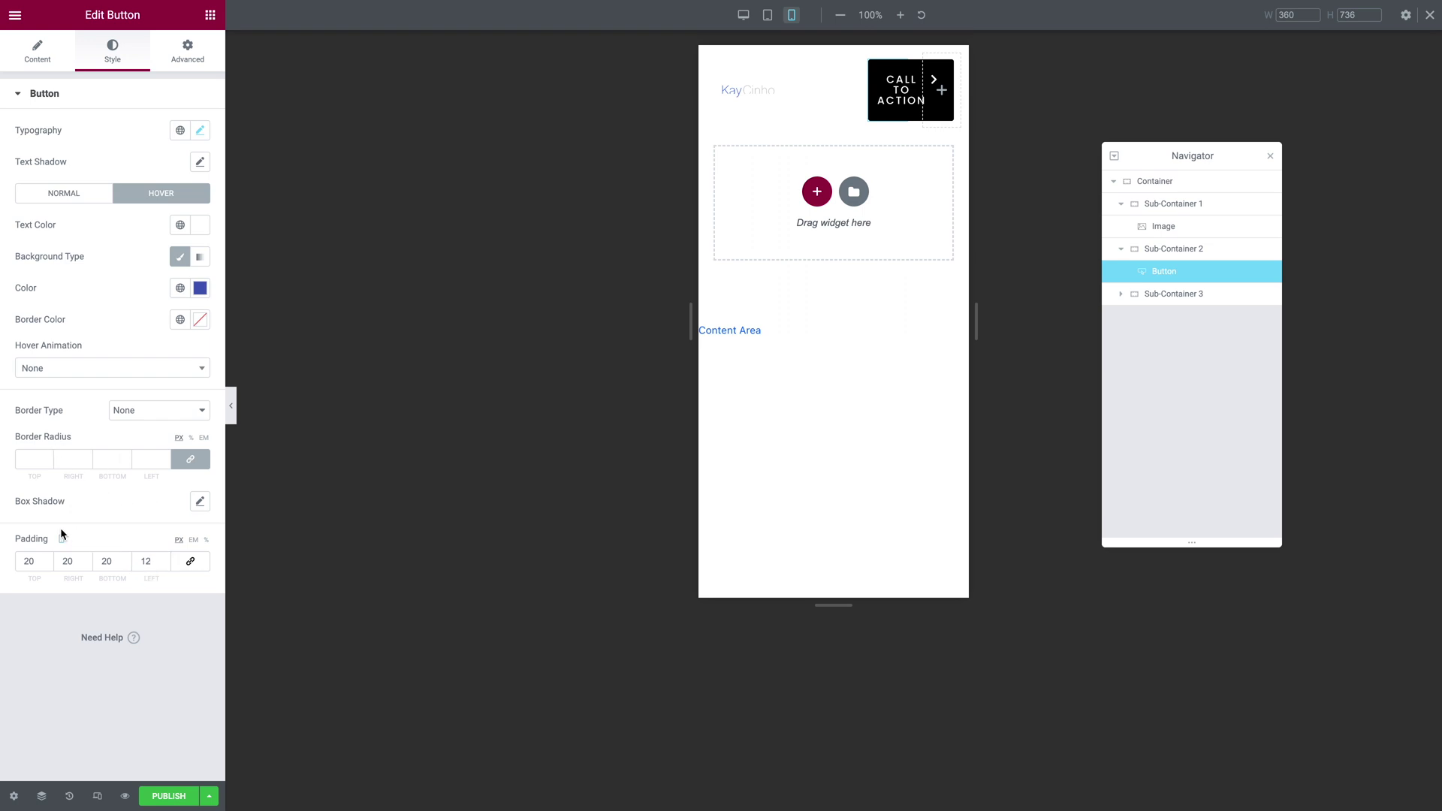
left_click(60, 499)
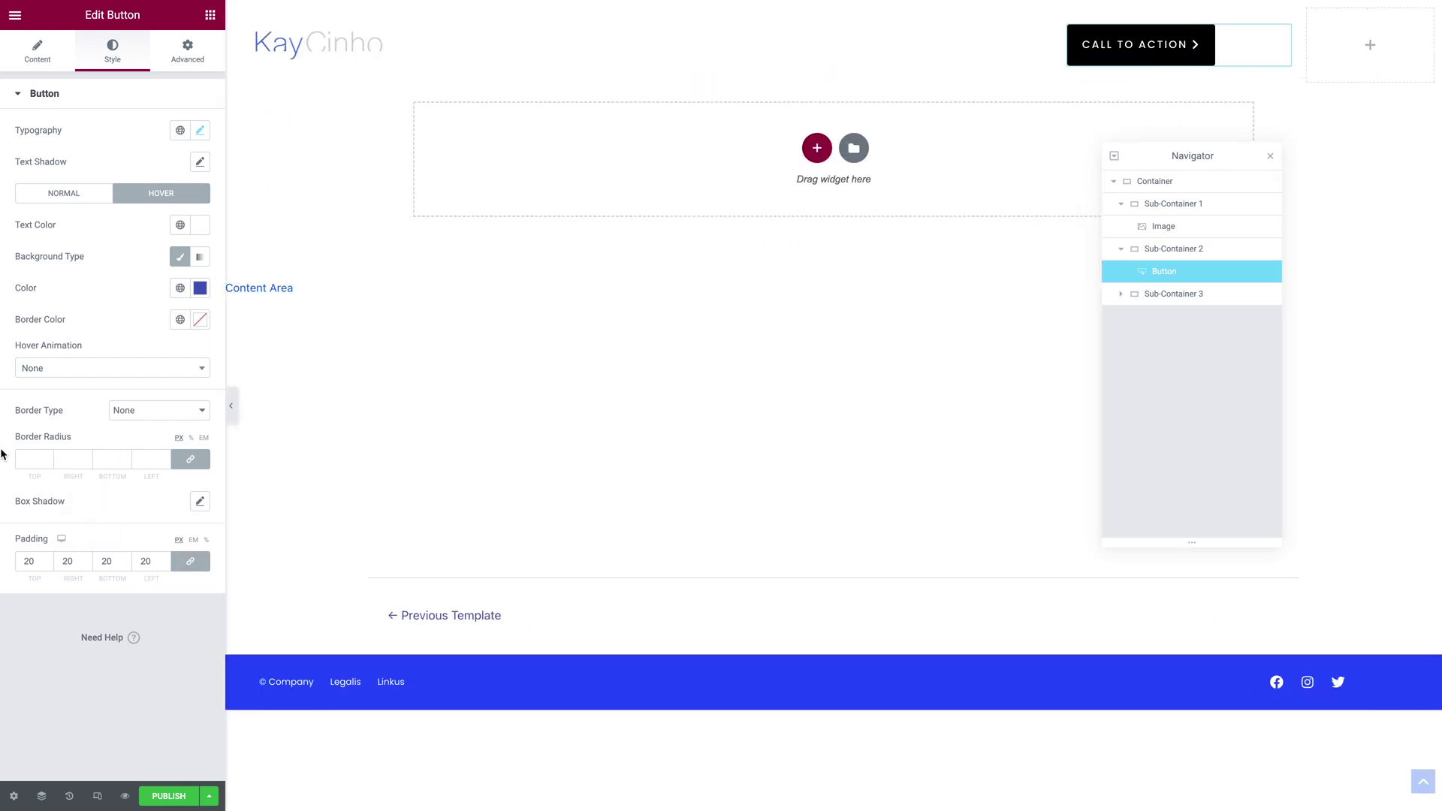
Step: Set the button's border radius to 0 on all corners and switch to the mobile view
left_click(22, 458)
left_click(61, 539)
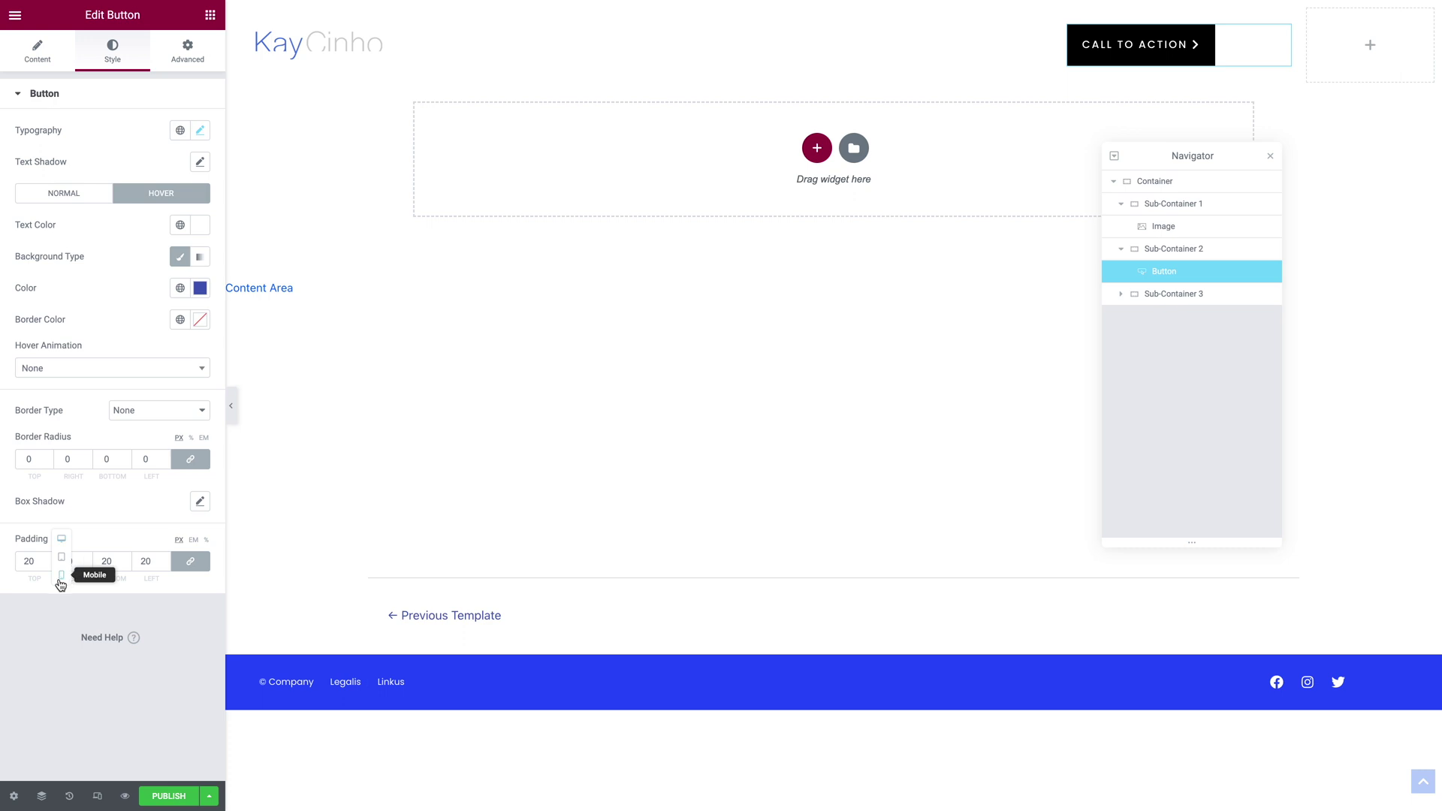
left_click(60, 577)
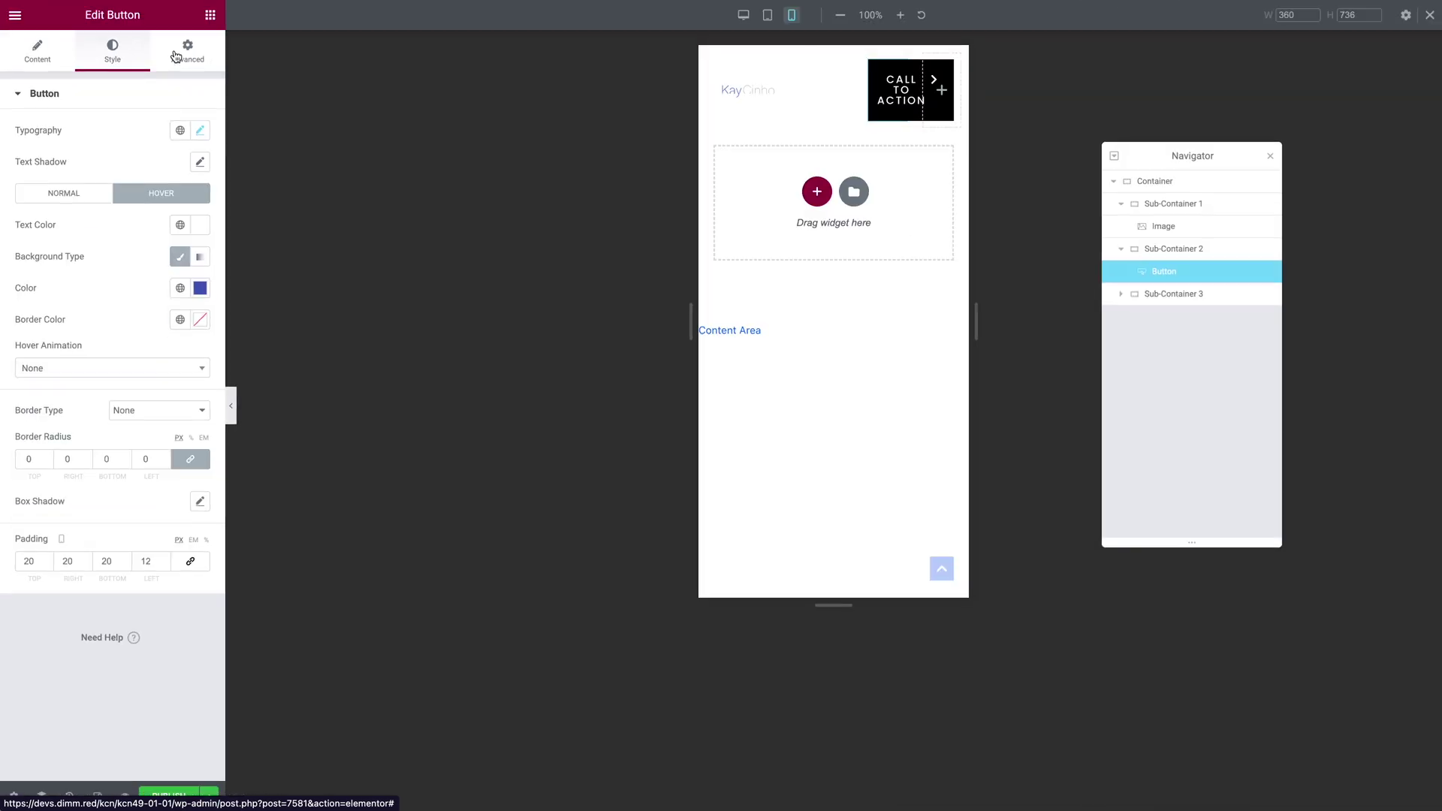
Step: Add custom CSS to the button that hides .elementor-button-text with display:none!important at a maximum width of 767px
left_click(177, 57)
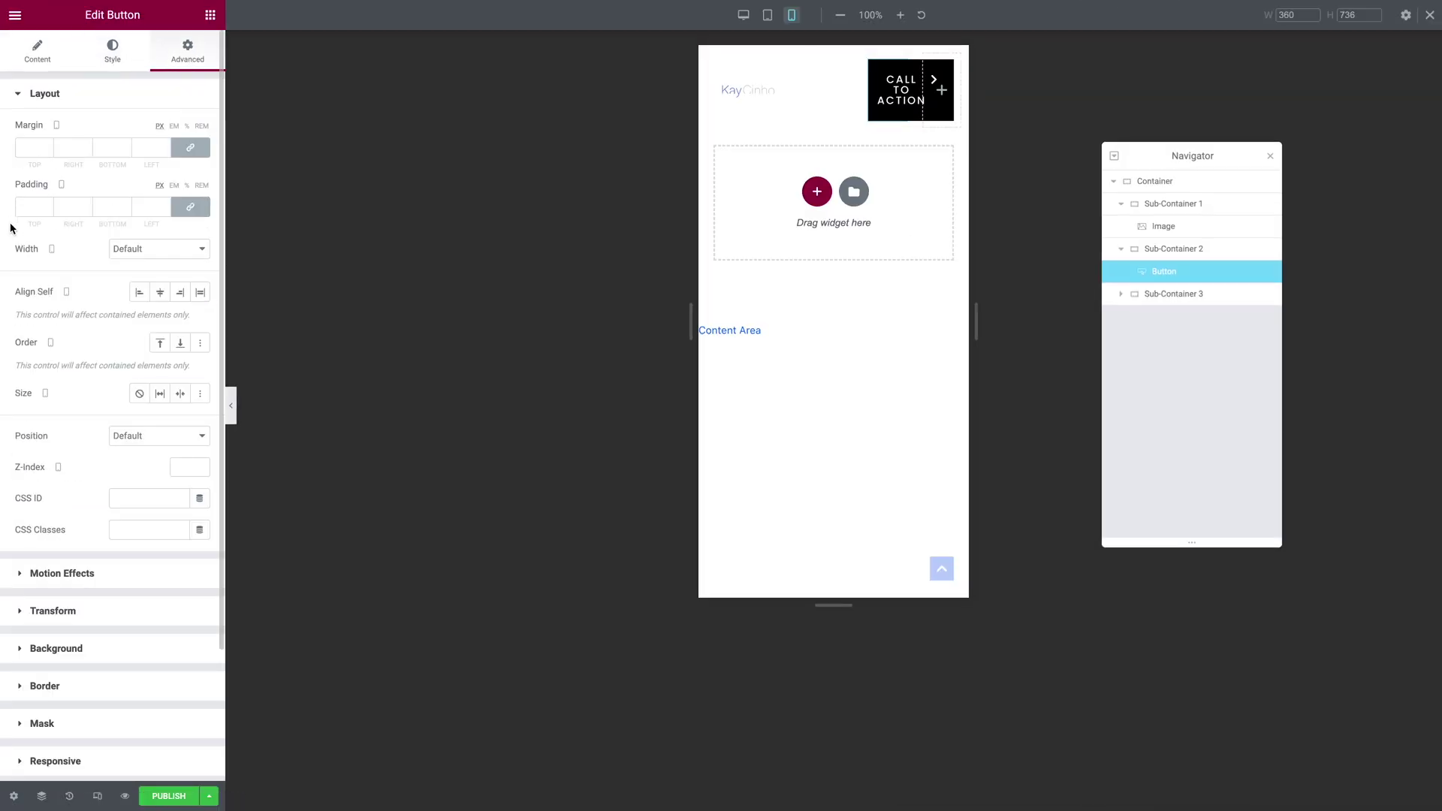
scroll(10, 228, "down", 3)
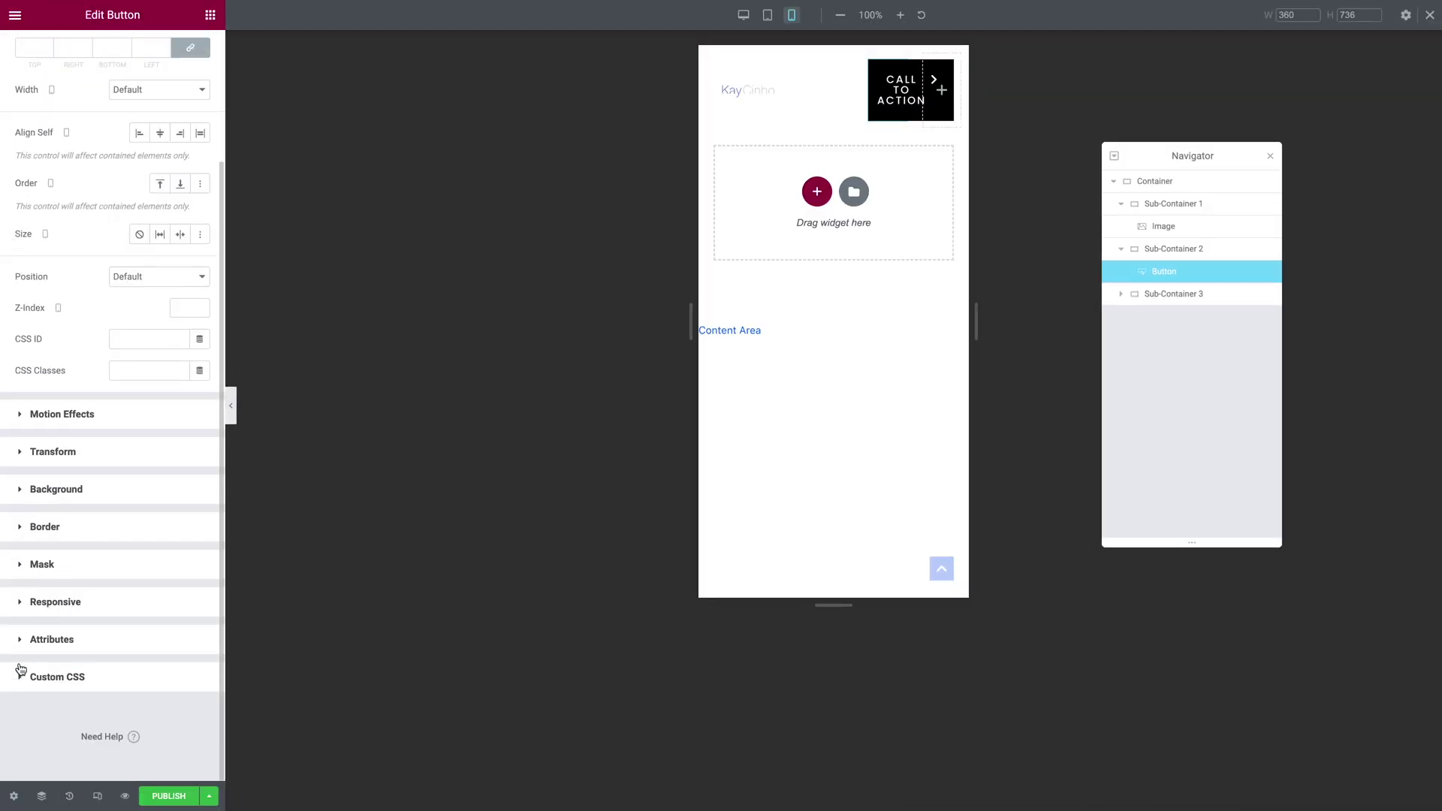
left_click(21, 676)
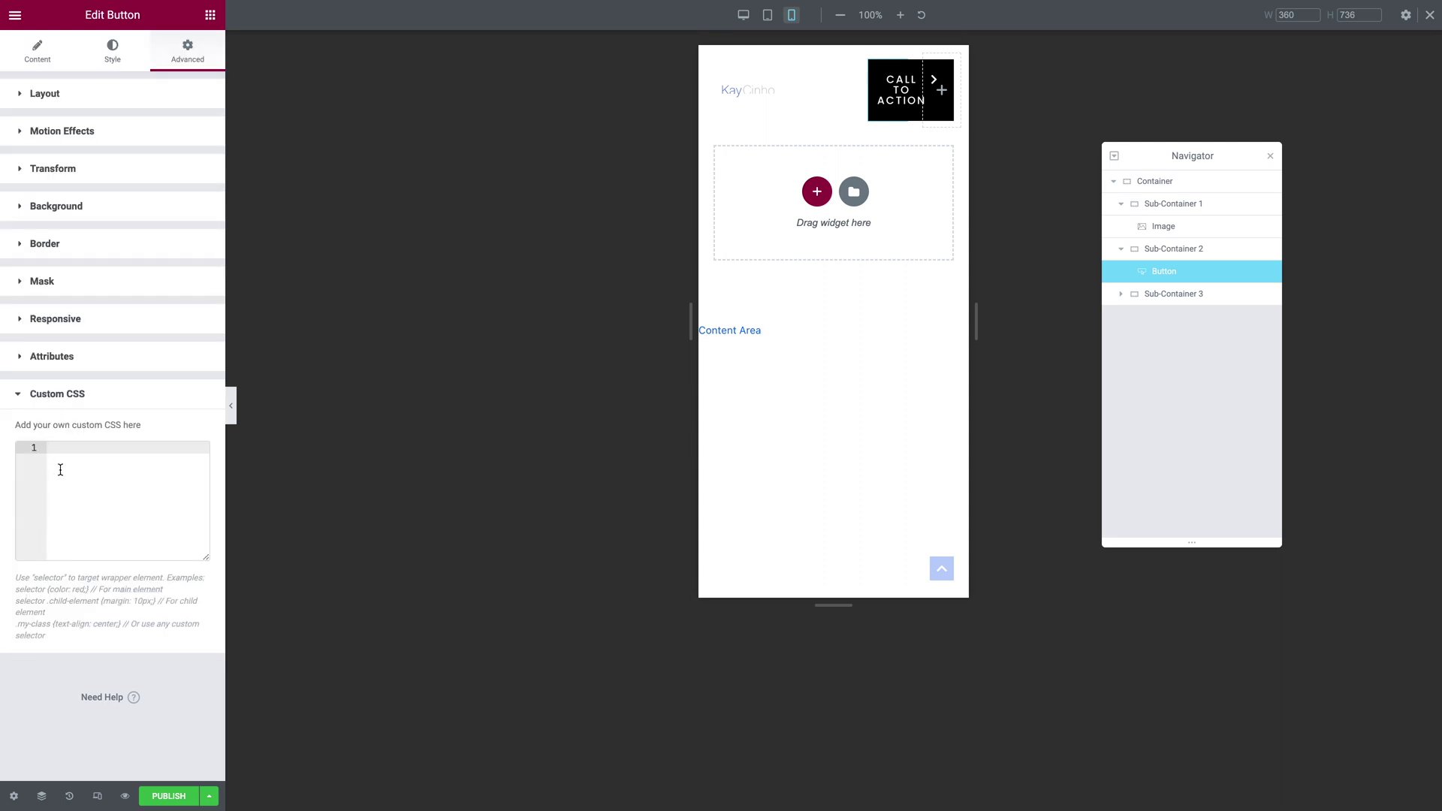
type("@media (max-width: 767px) { selector .elementor-button-text { display:none!important     ;} }")
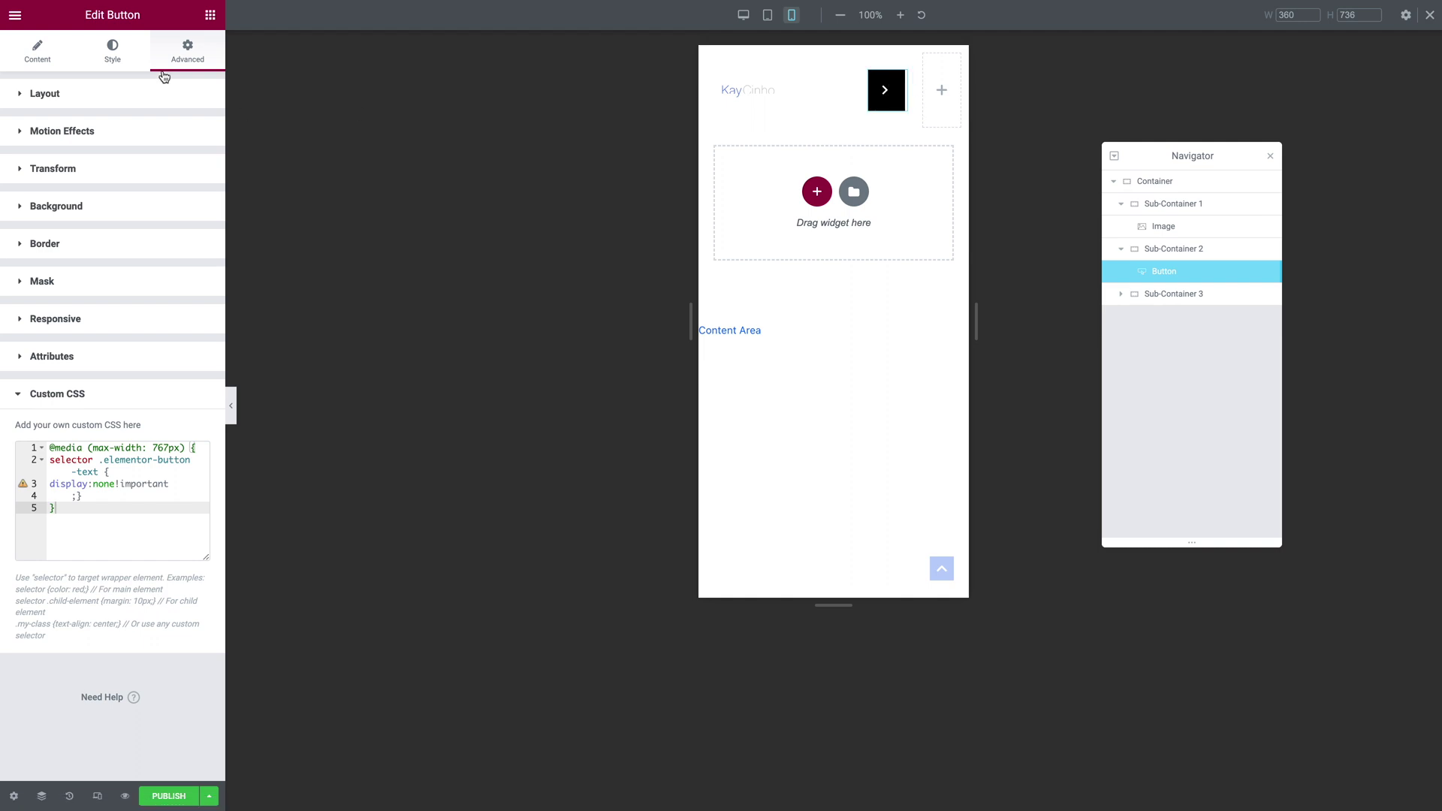
Step: Set the button's mobile font size to 25 px to enlarge the chevron, and return to the desktop view
left_click(114, 64)
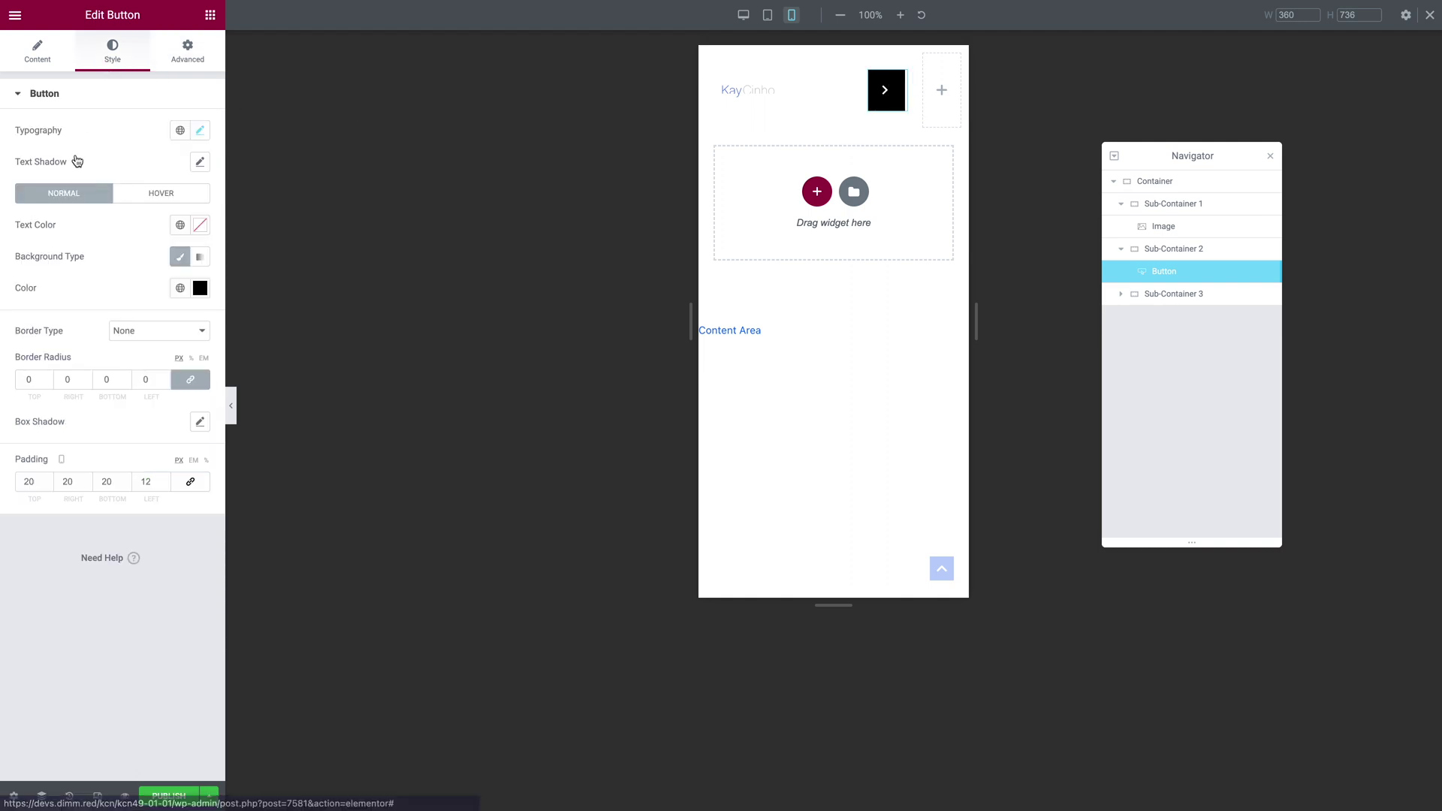
left_click(200, 130)
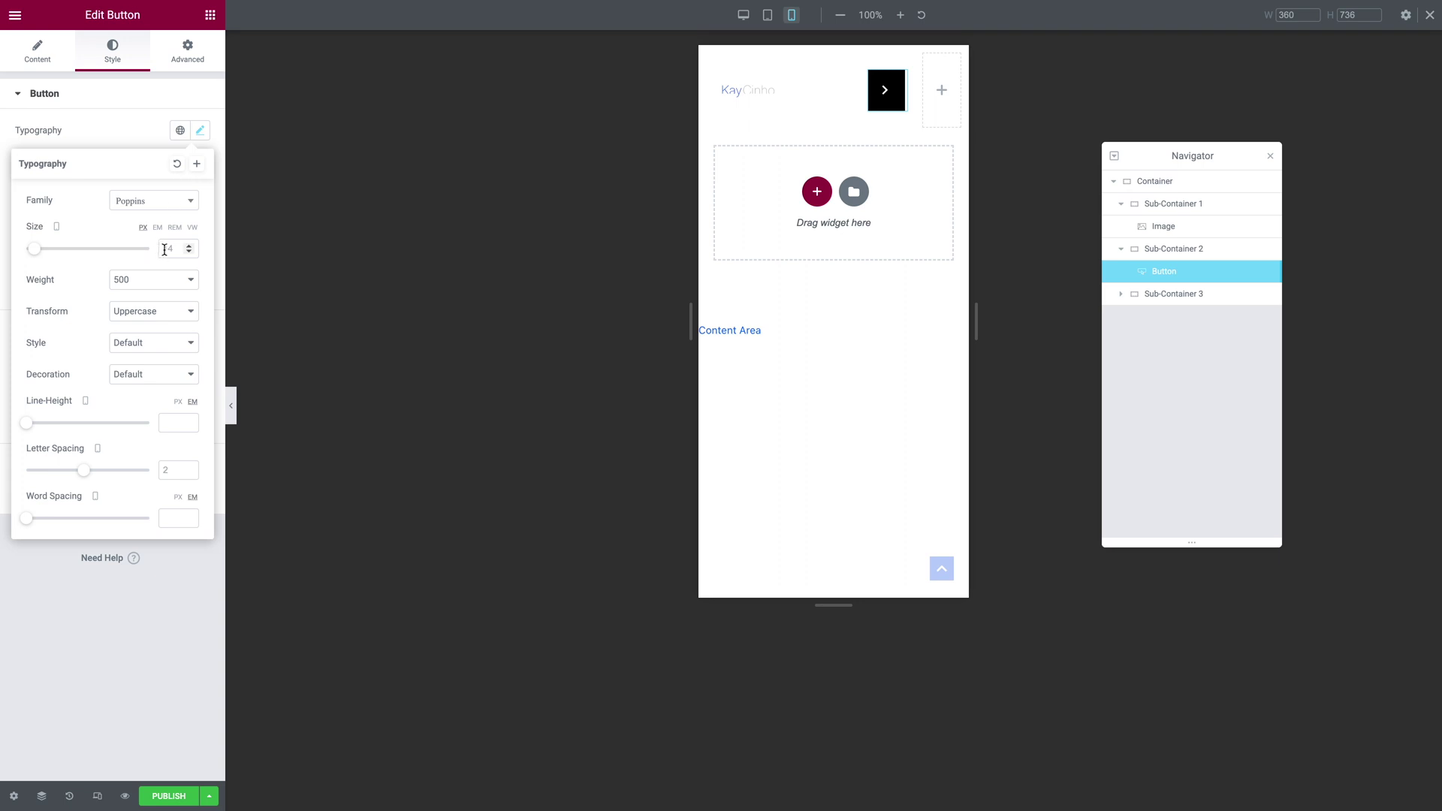
scroll(165, 250, "up", 1)
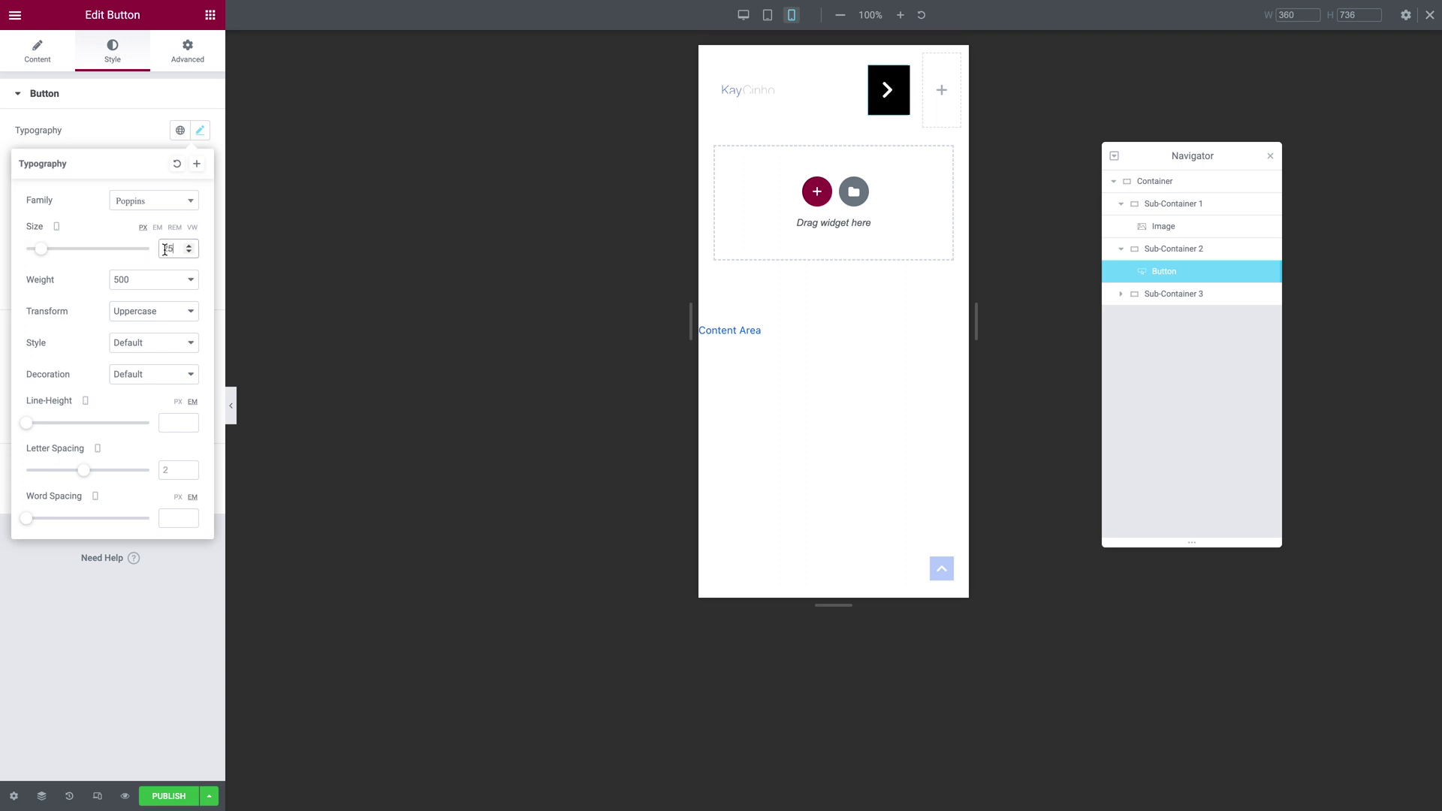
left_click(744, 15)
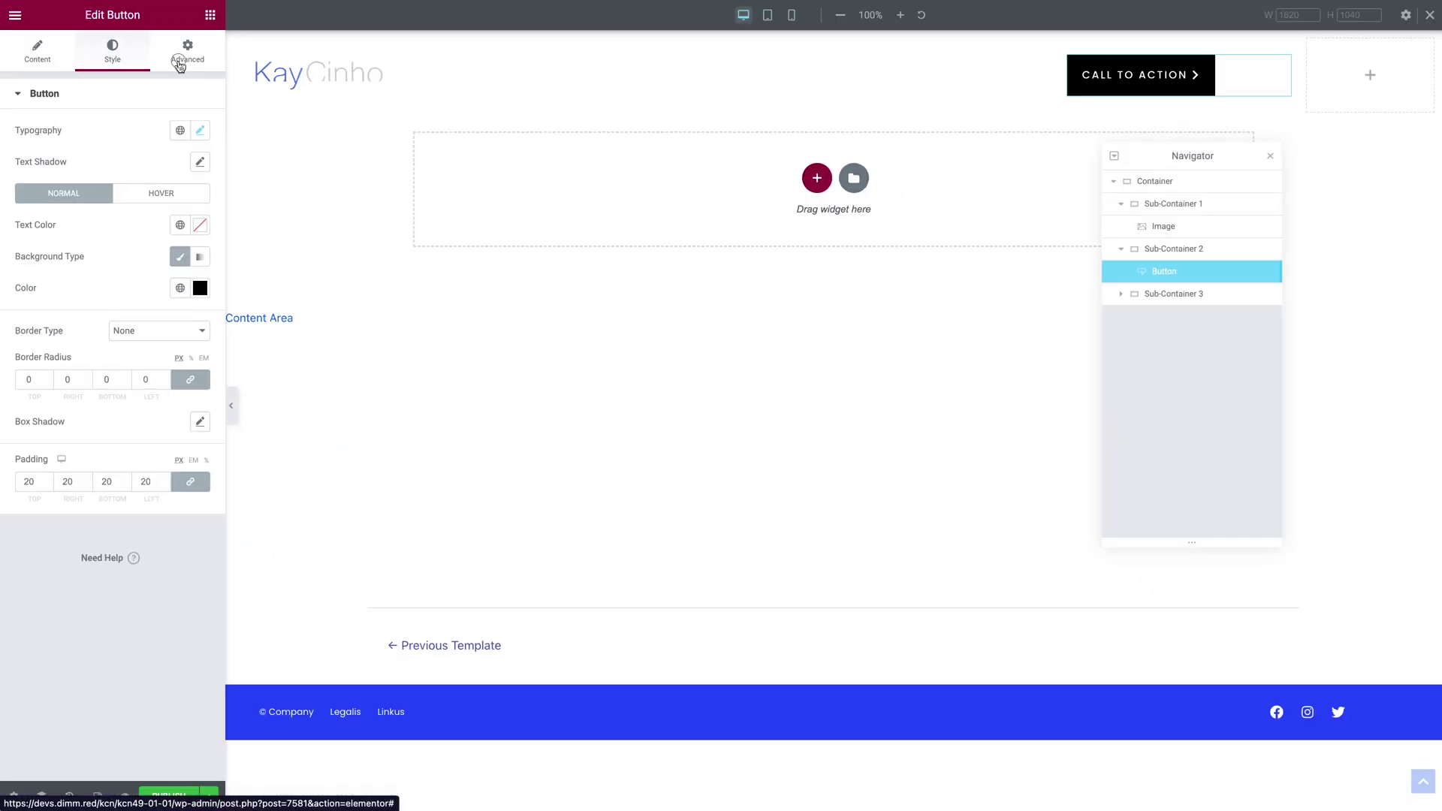
Step: Set the call-to-action button's outer margin and padding to 0 px on all sides
left_click(179, 66)
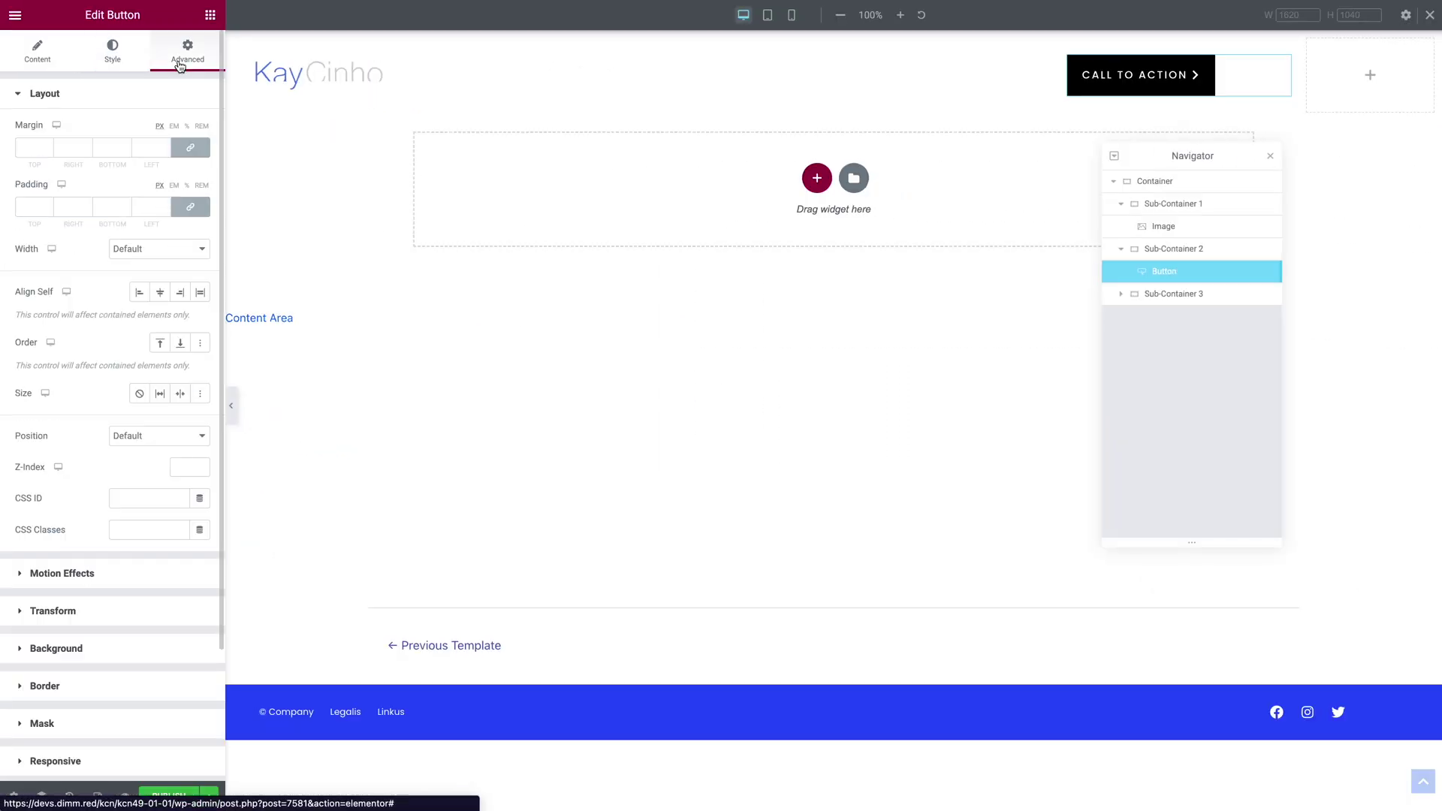
left_click(33, 157)
type("0")
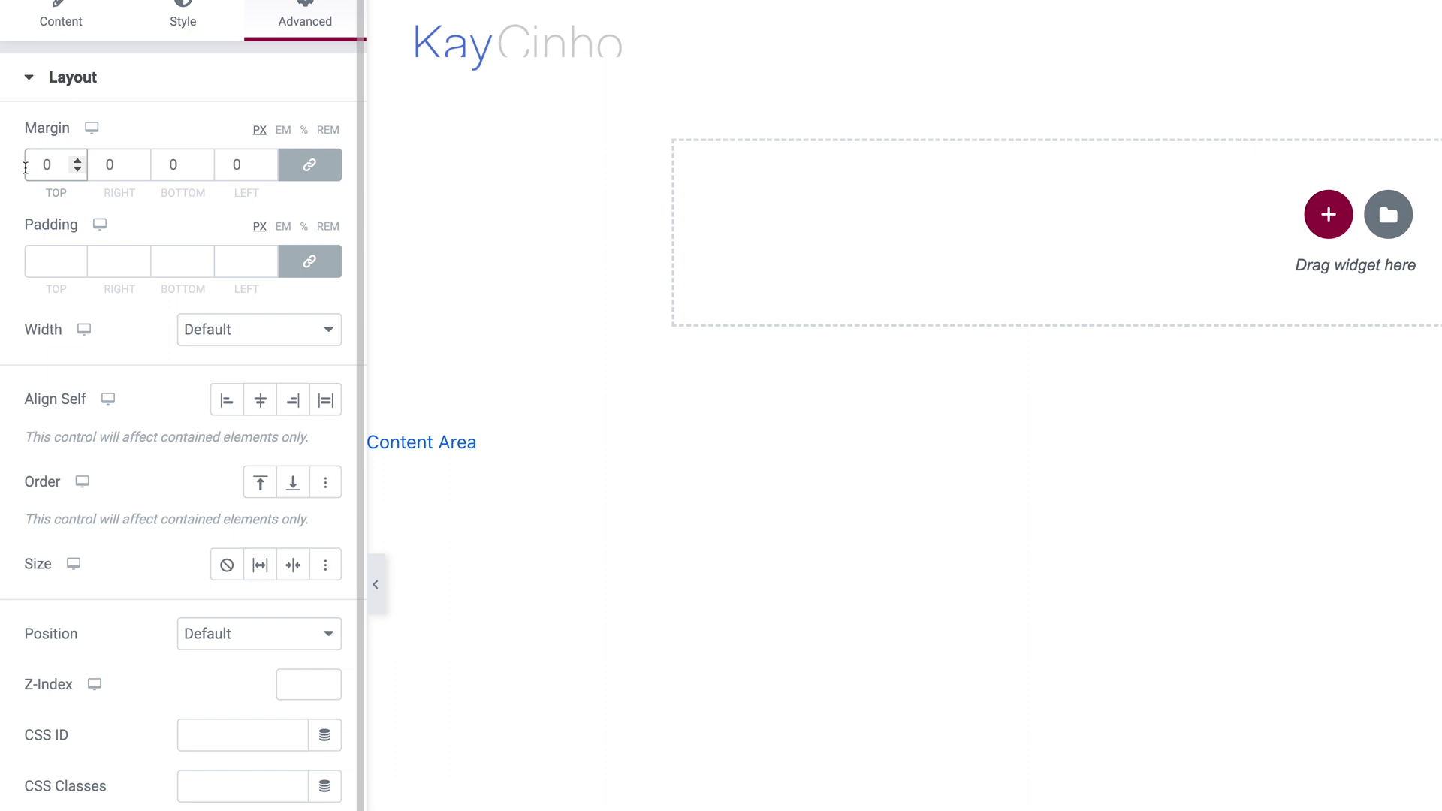
left_click(41, 259)
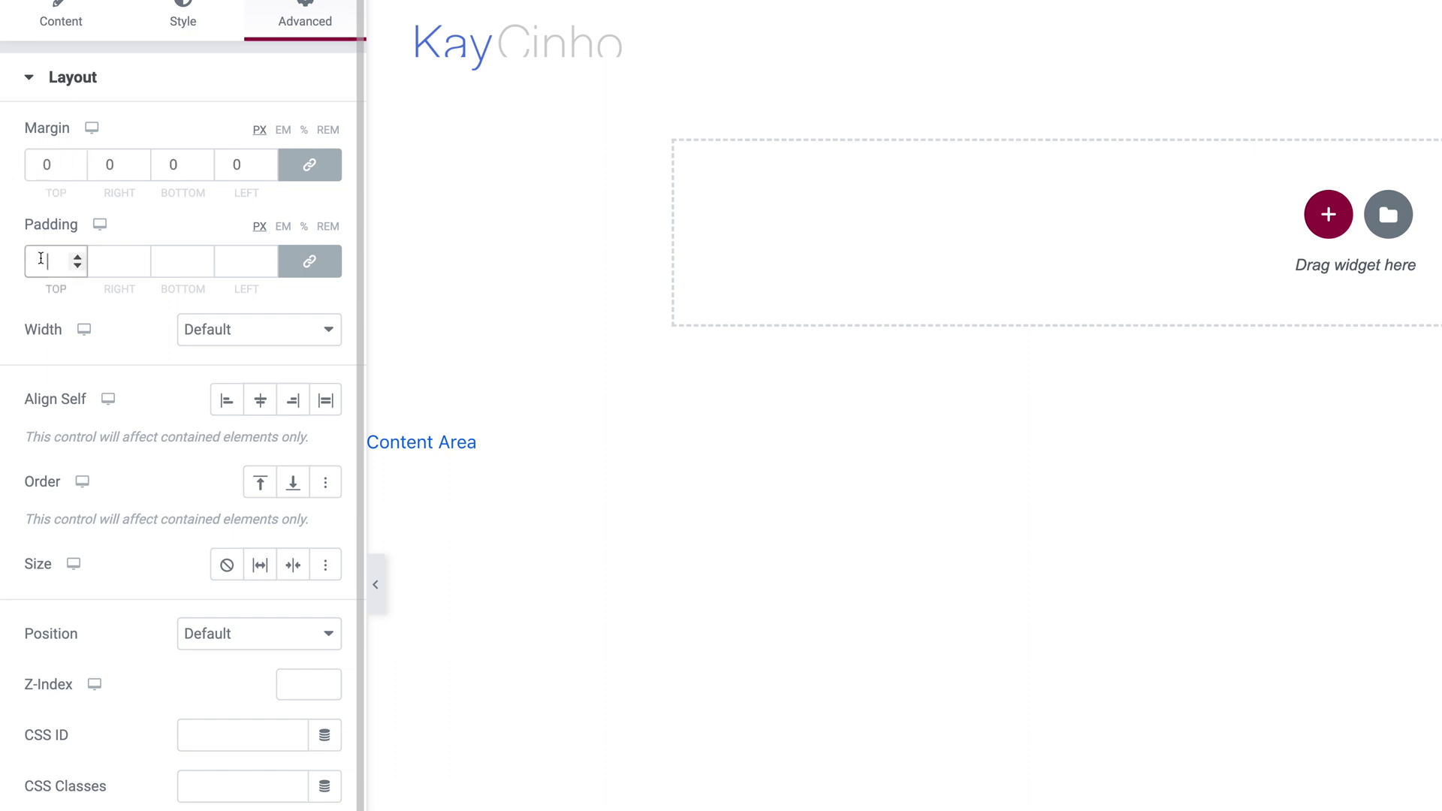
type("0")
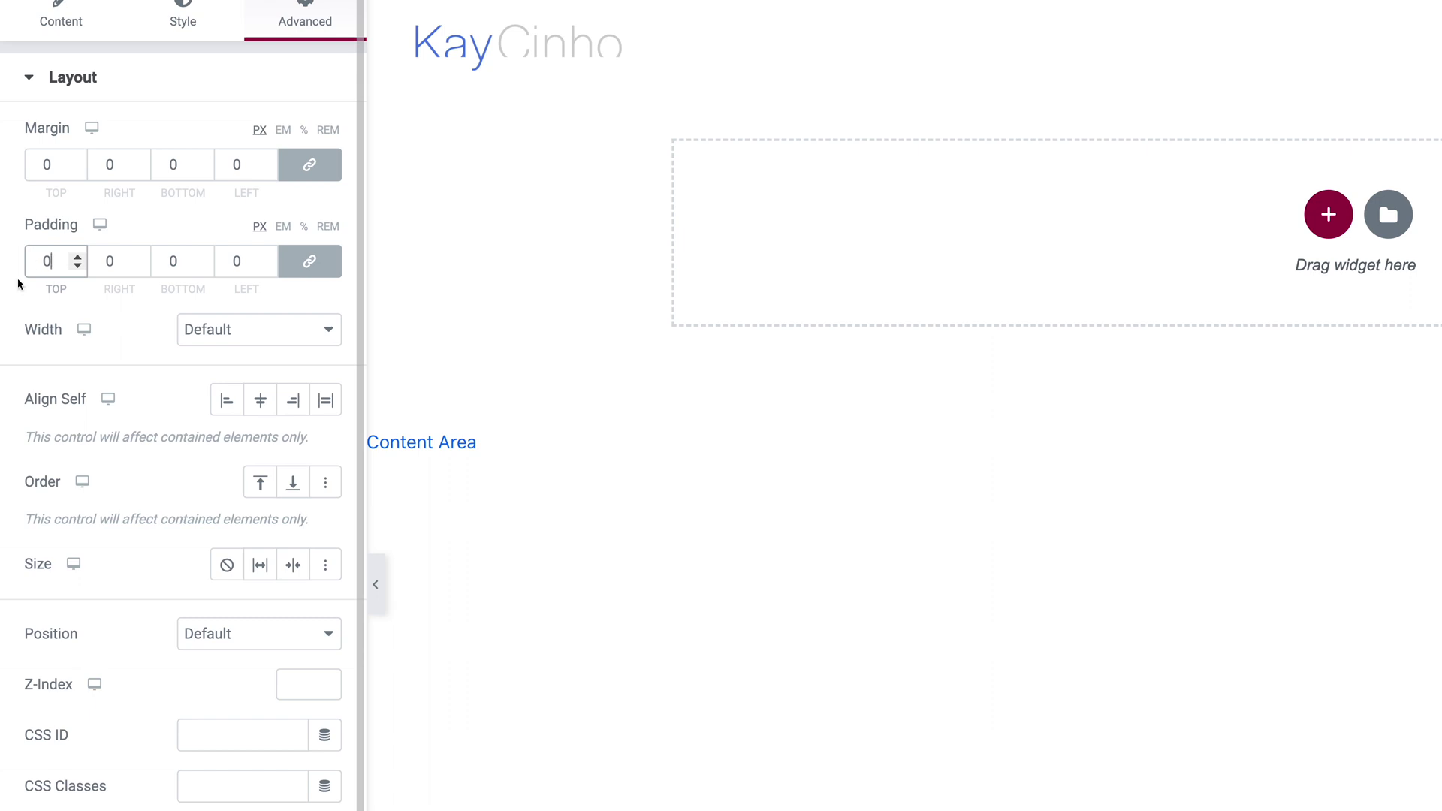
Step: Set the call-to-action button's width to Full Width (100%) and its z-index to 1001
left_click(209, 329)
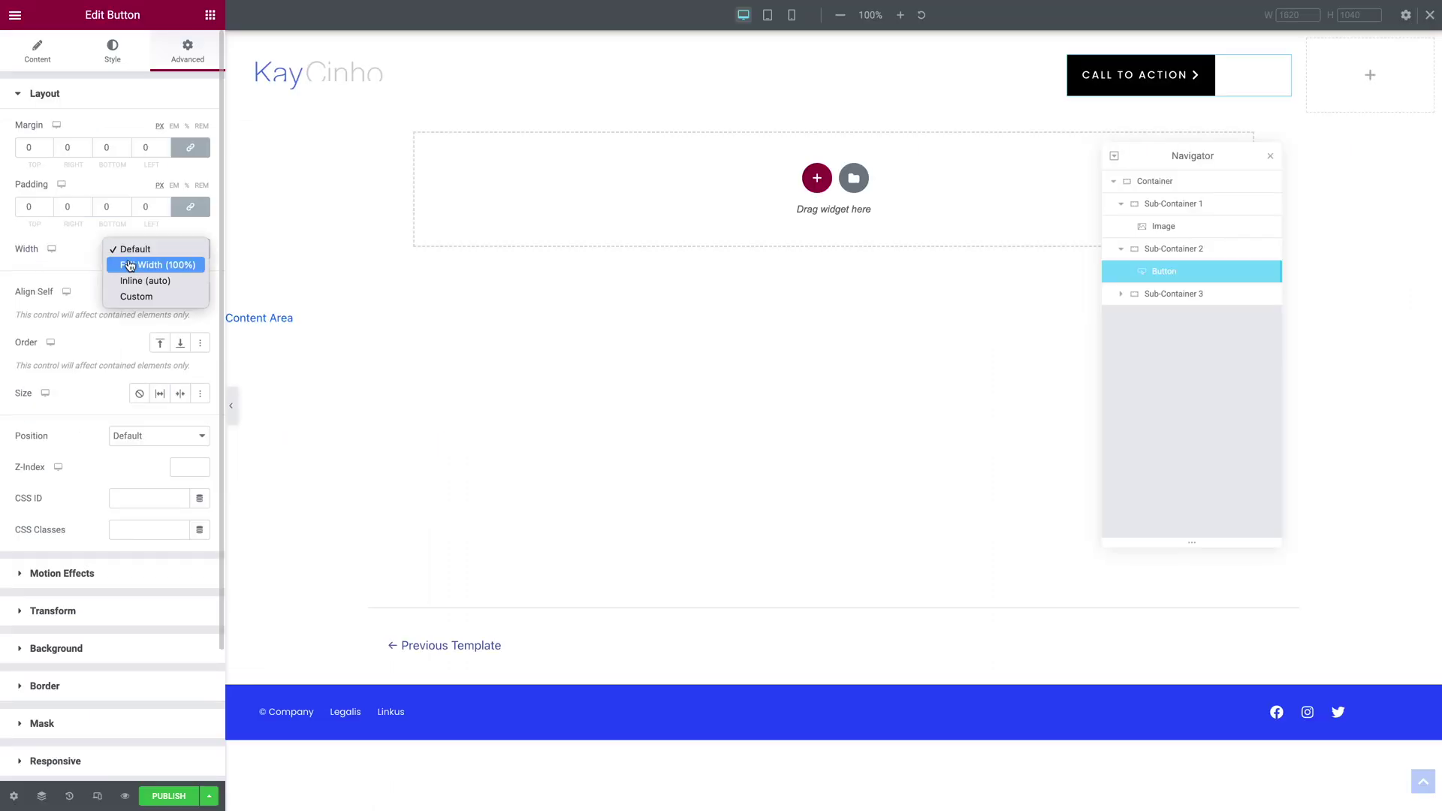
left_click(130, 266)
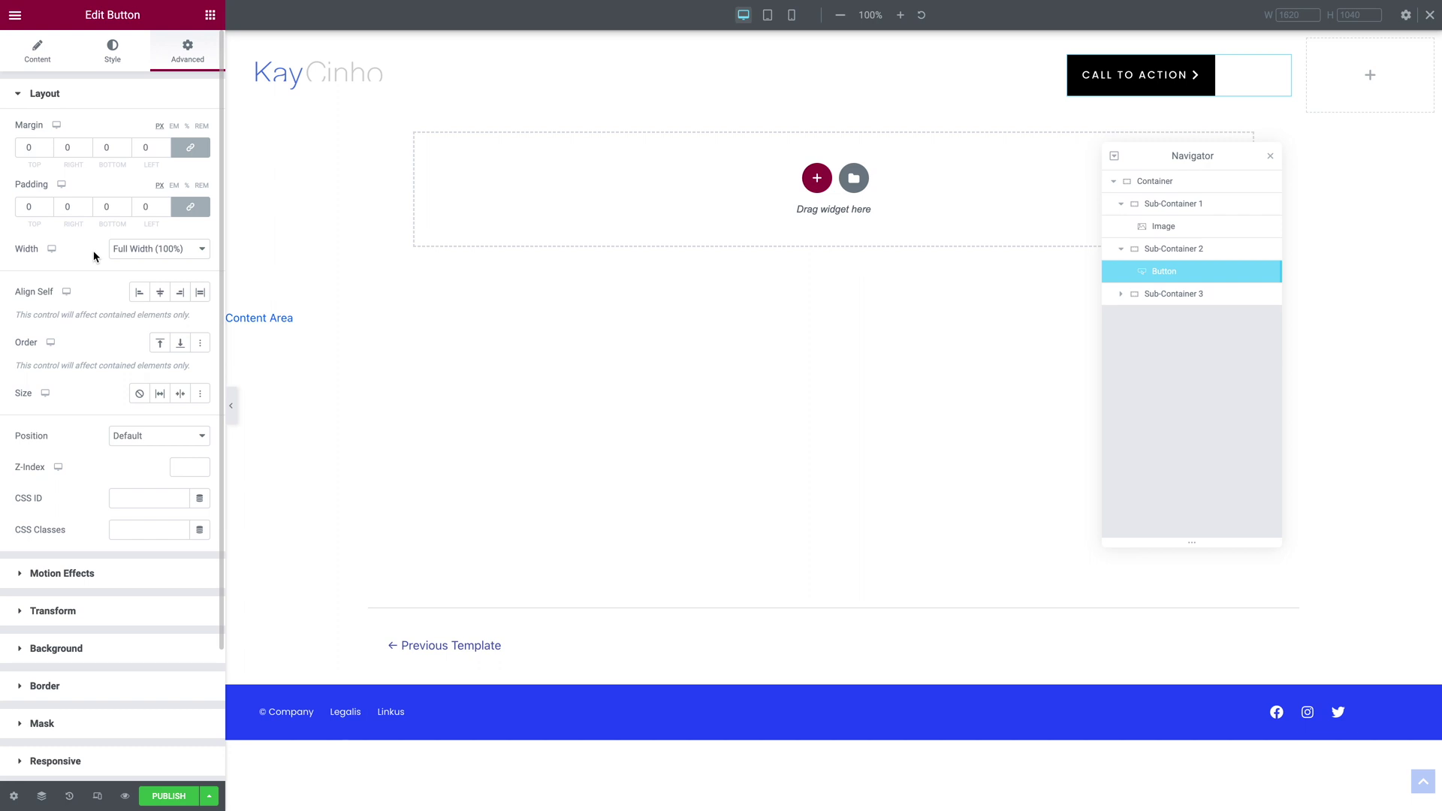
scroll(60, 488, "down", 2)
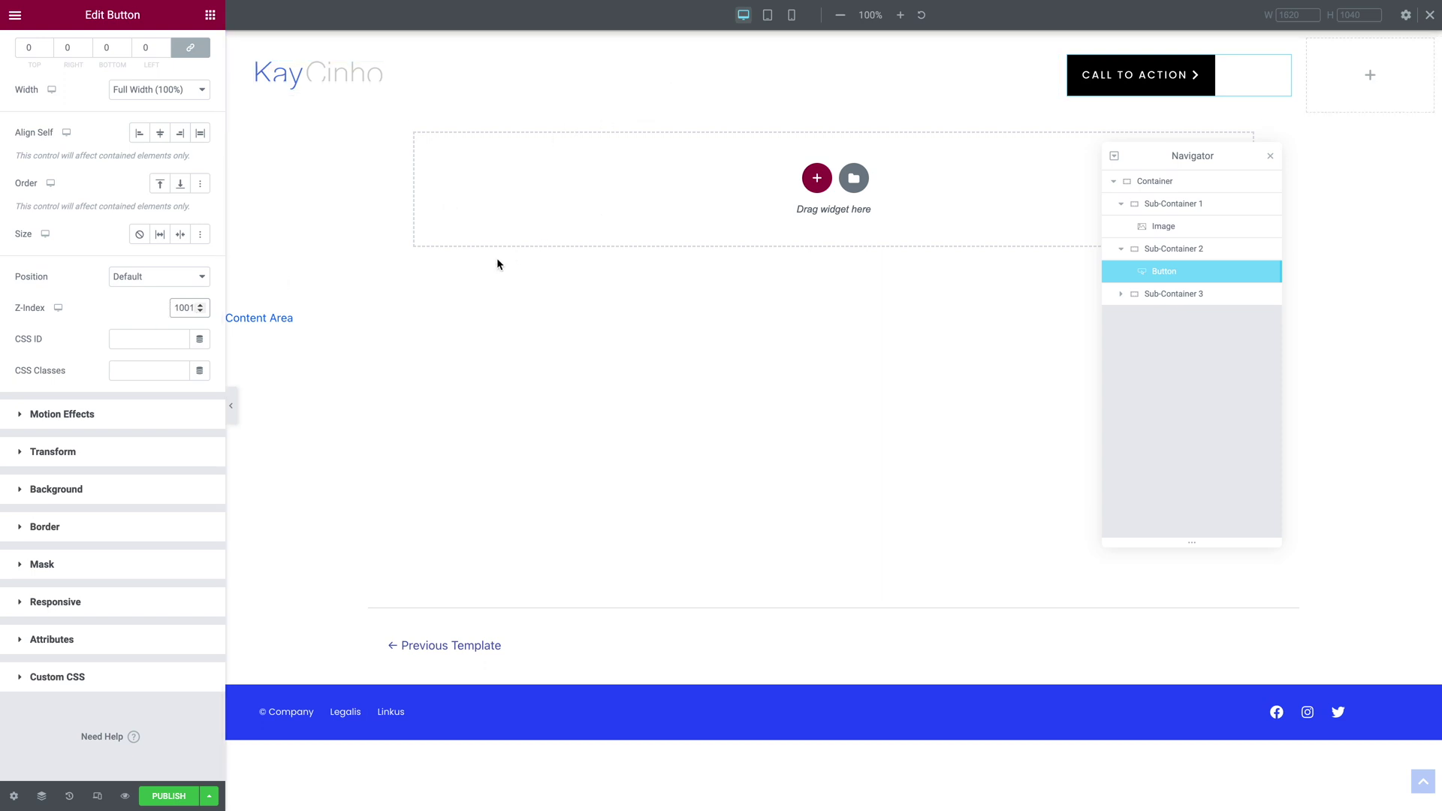
Step: Make the call-to-action button sticky to the Top and set its alignment to justified
left_click(20, 415)
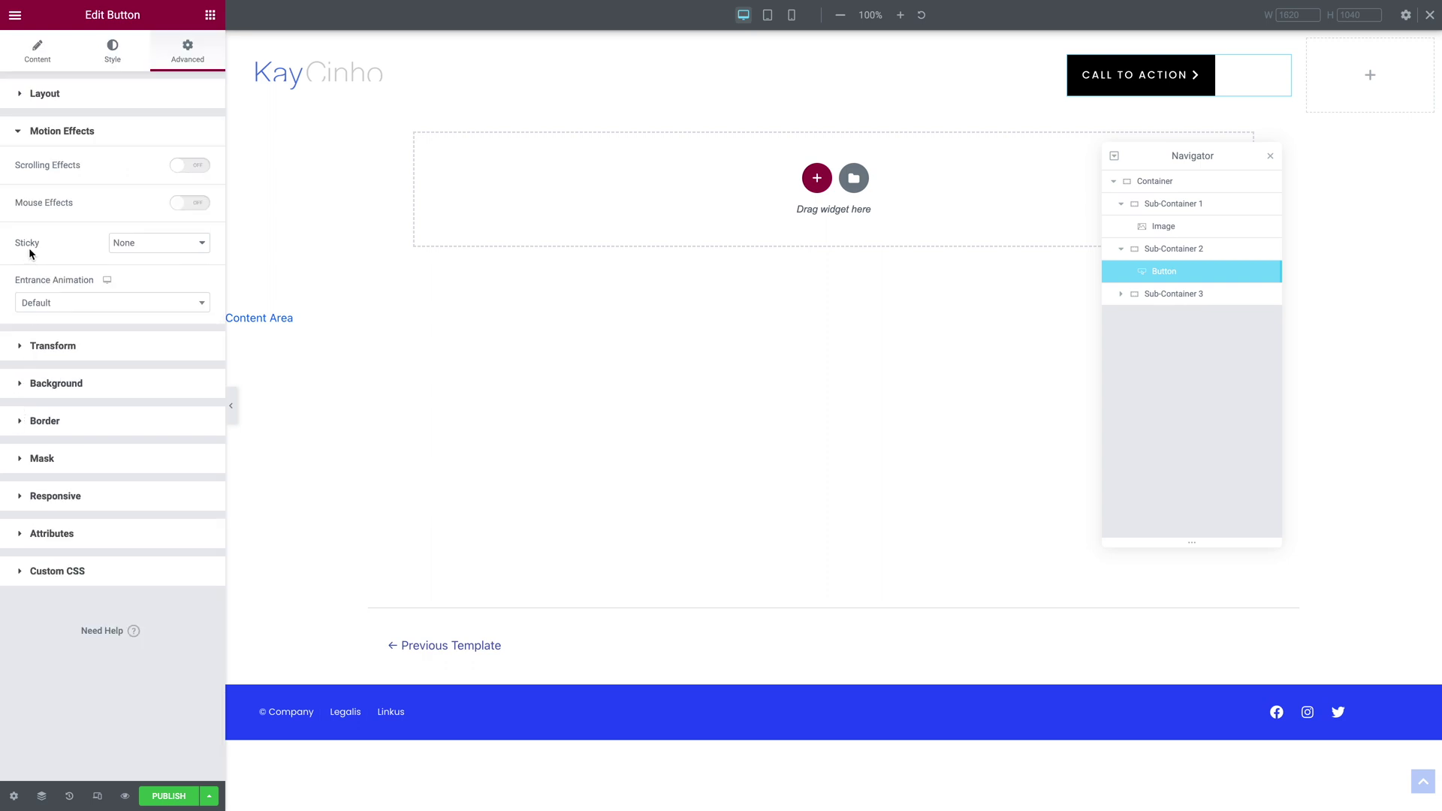
left_click(120, 244)
left_click(120, 258)
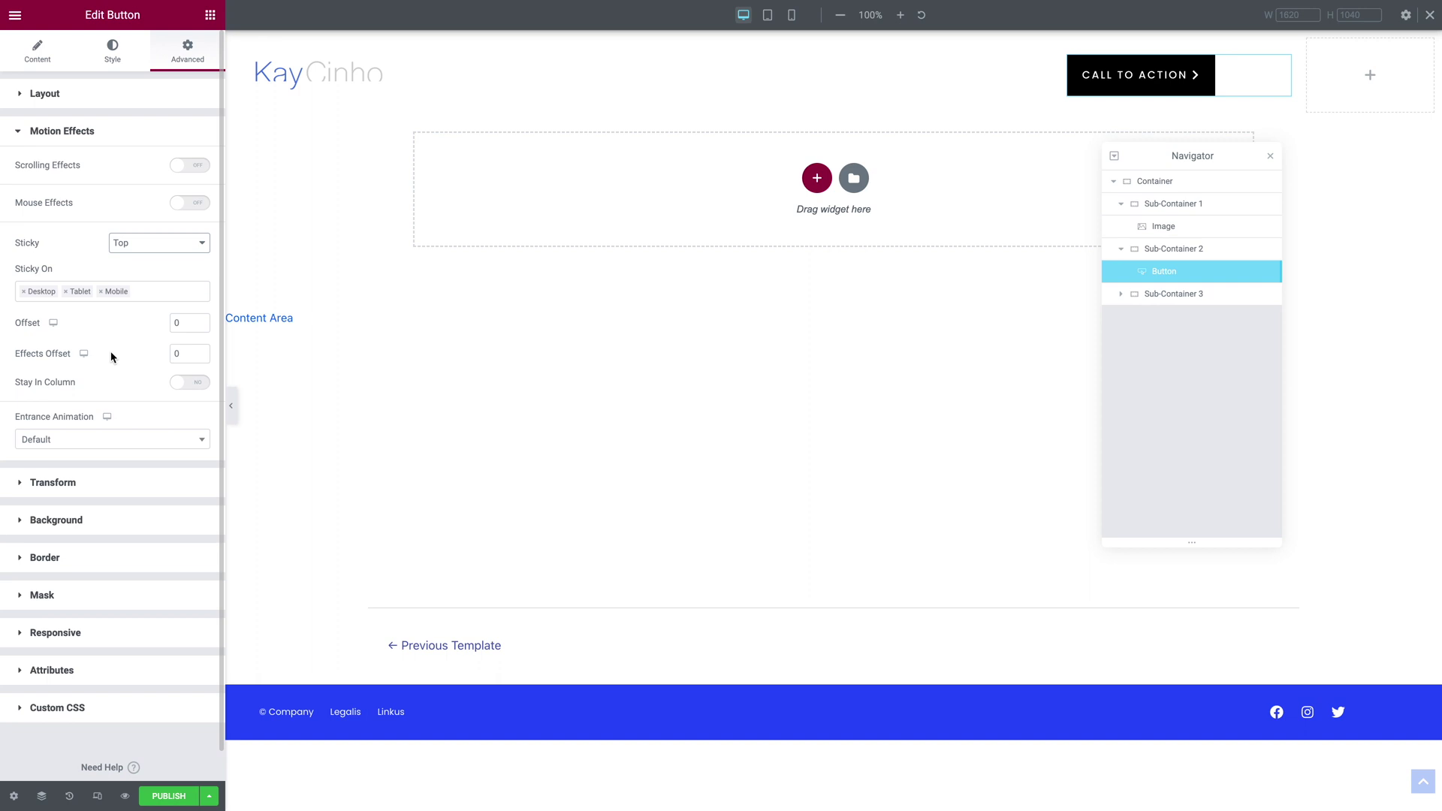
left_click(35, 29)
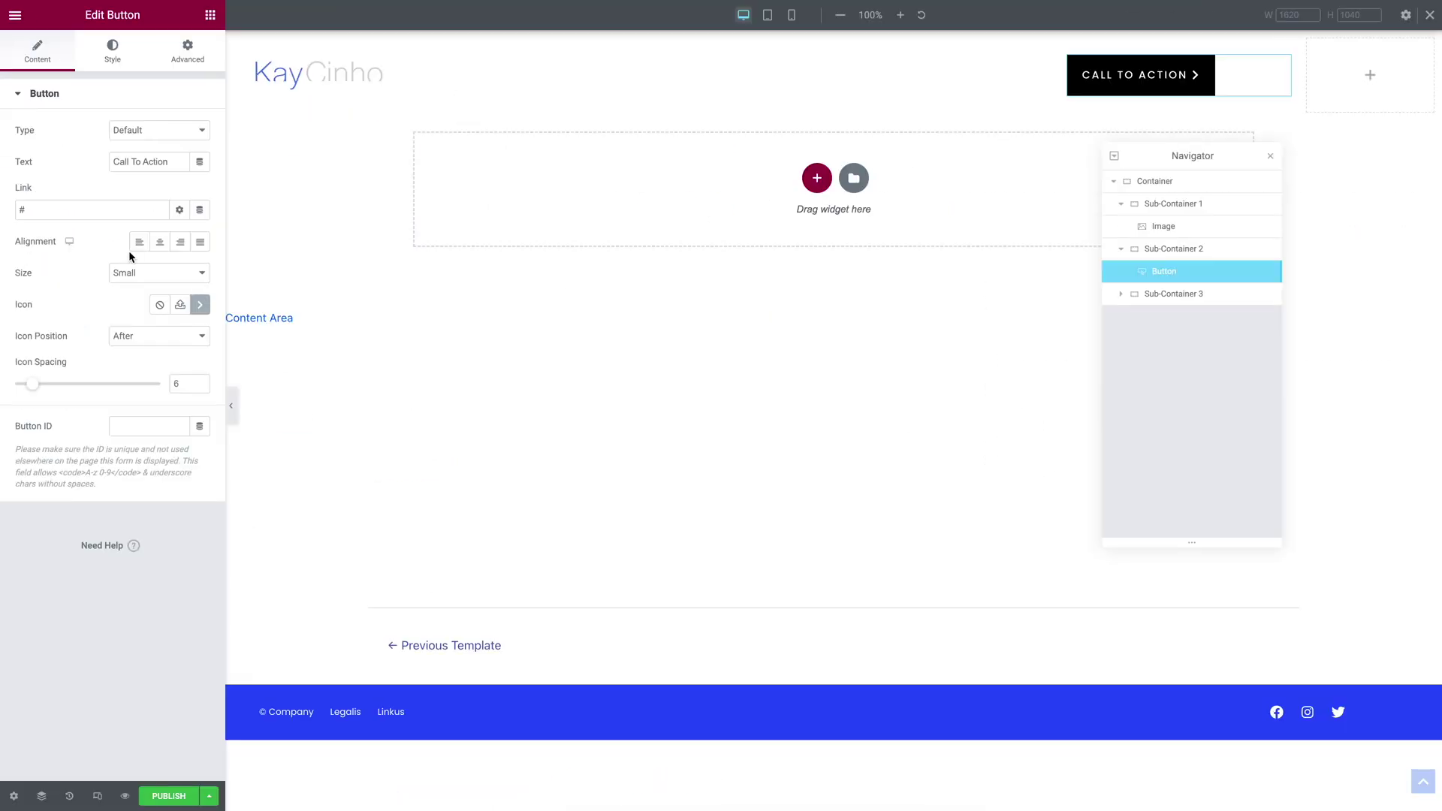
left_click(200, 241)
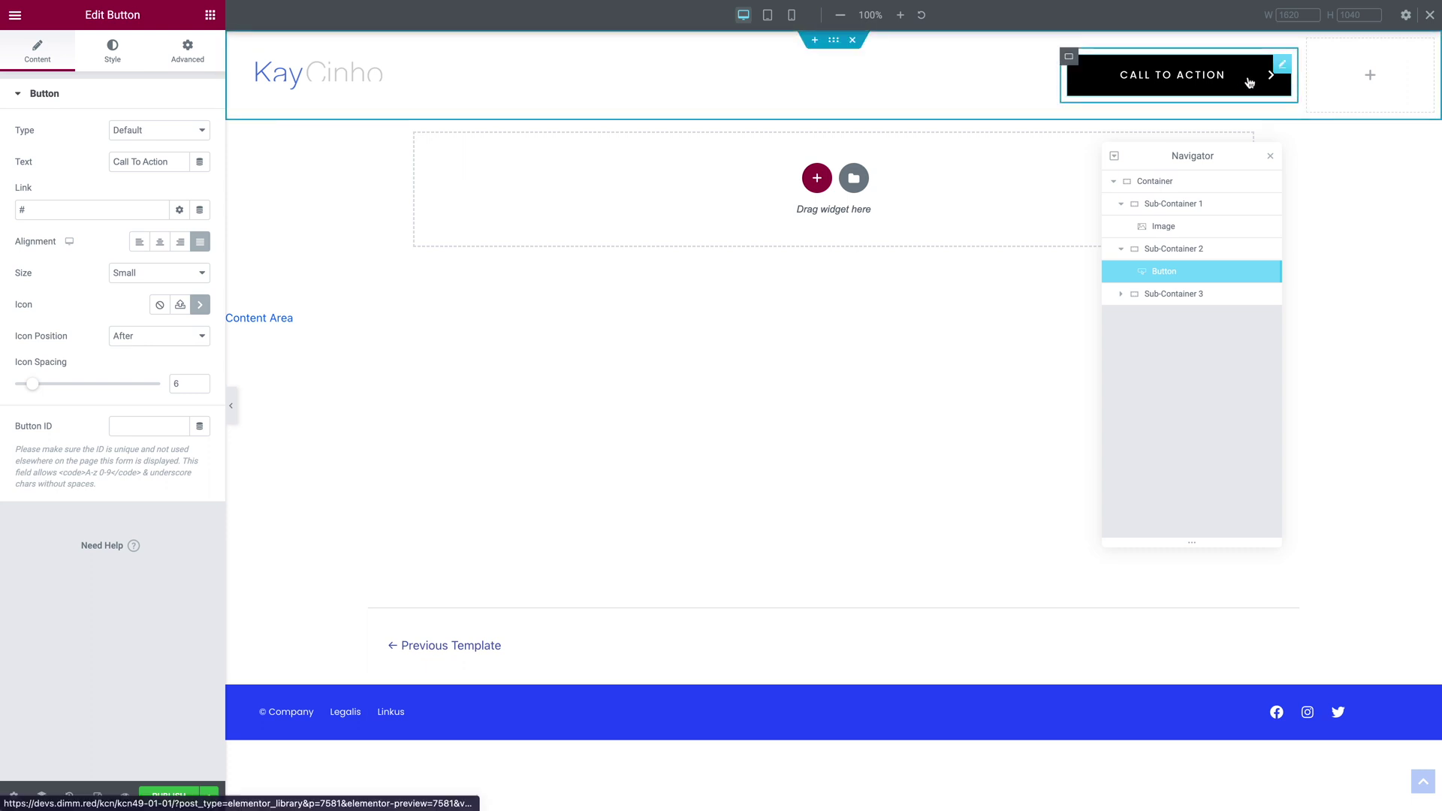
Step: Duplicate the call-to-action button and move the copy into Sub-Container 3
right_click(1282, 69)
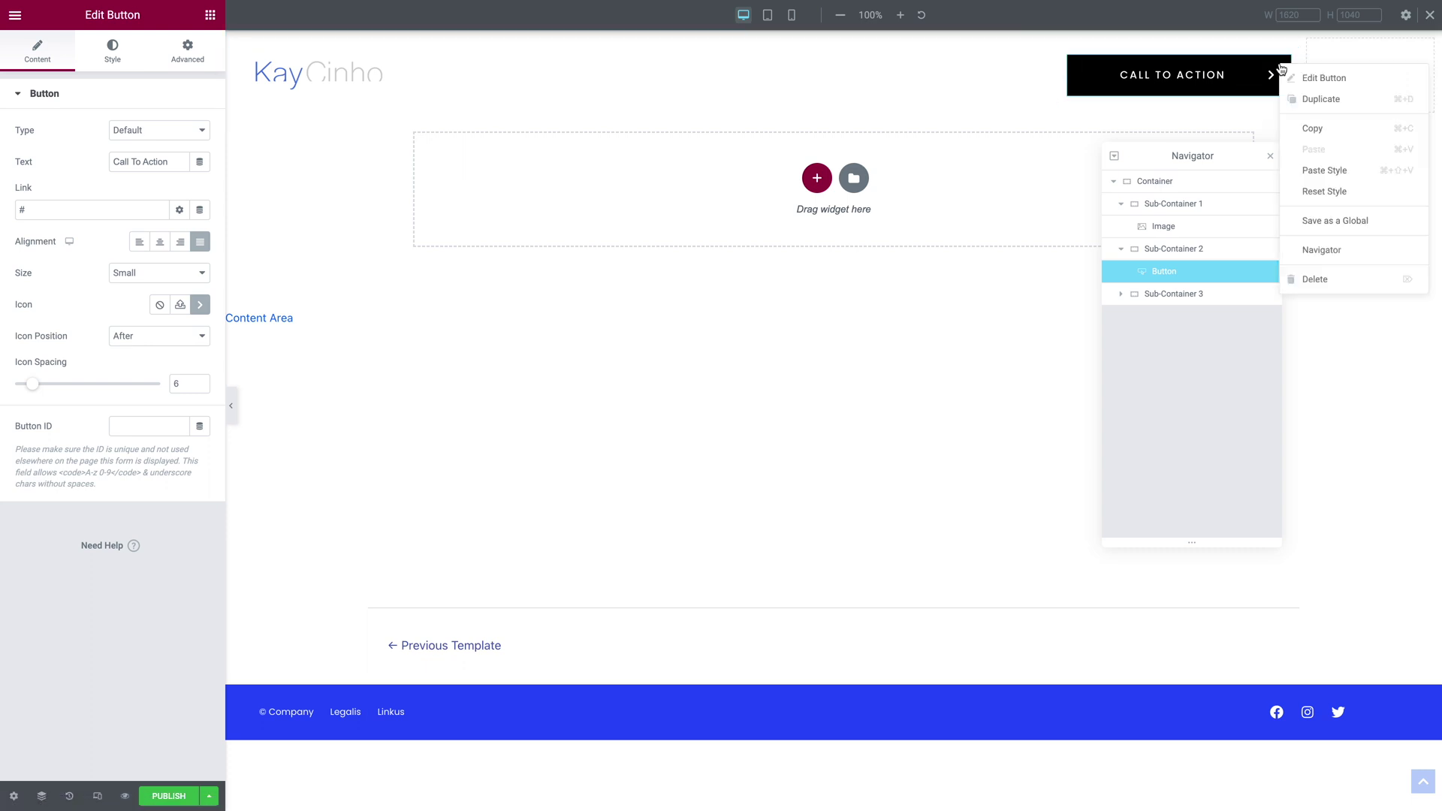
left_click(1312, 106)
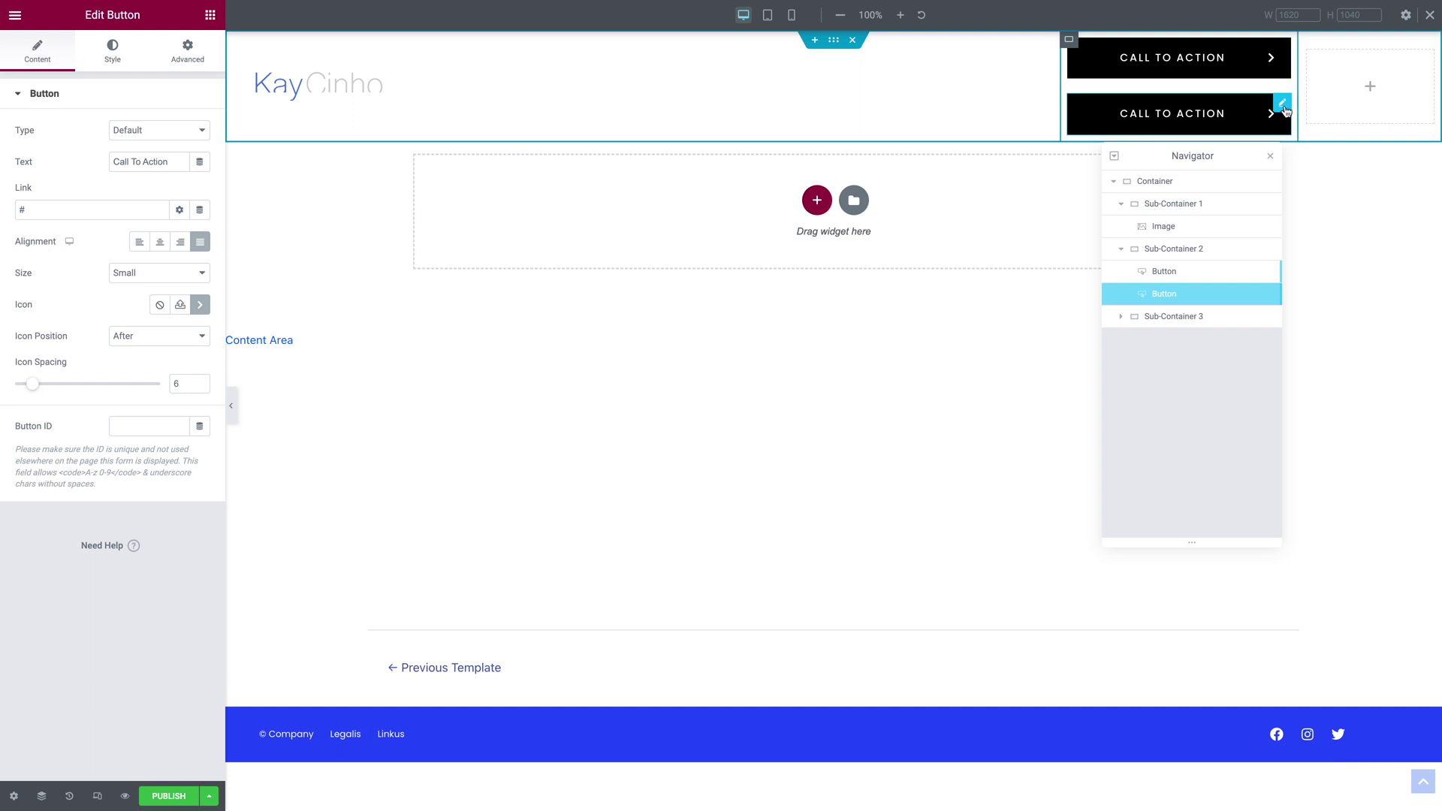
left_click_drag(1283, 108, 1342, 91)
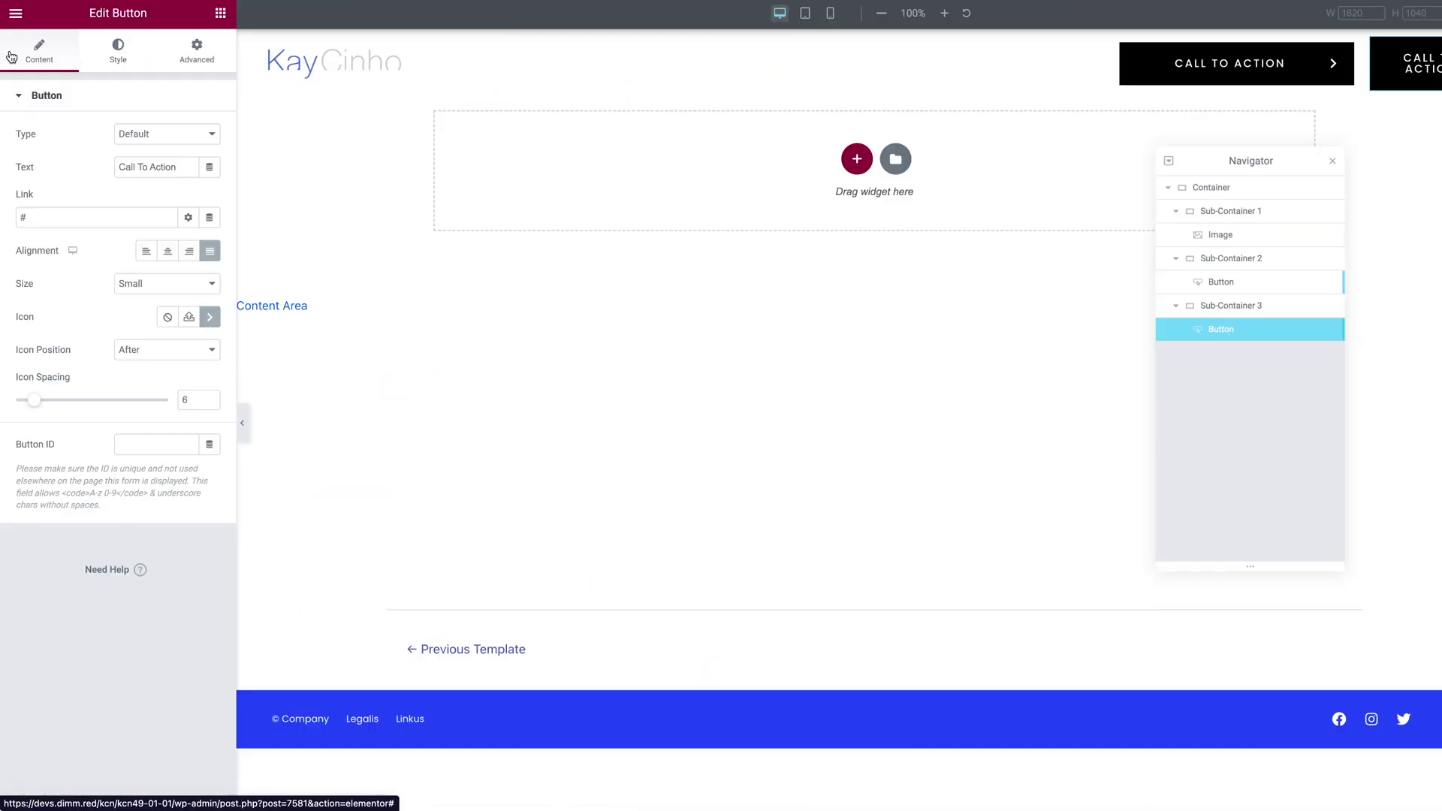
Step: Change the copied button's text to Menu and link it dynamically to open the Popup Full Menu (Template) popup
triple_click(125, 165)
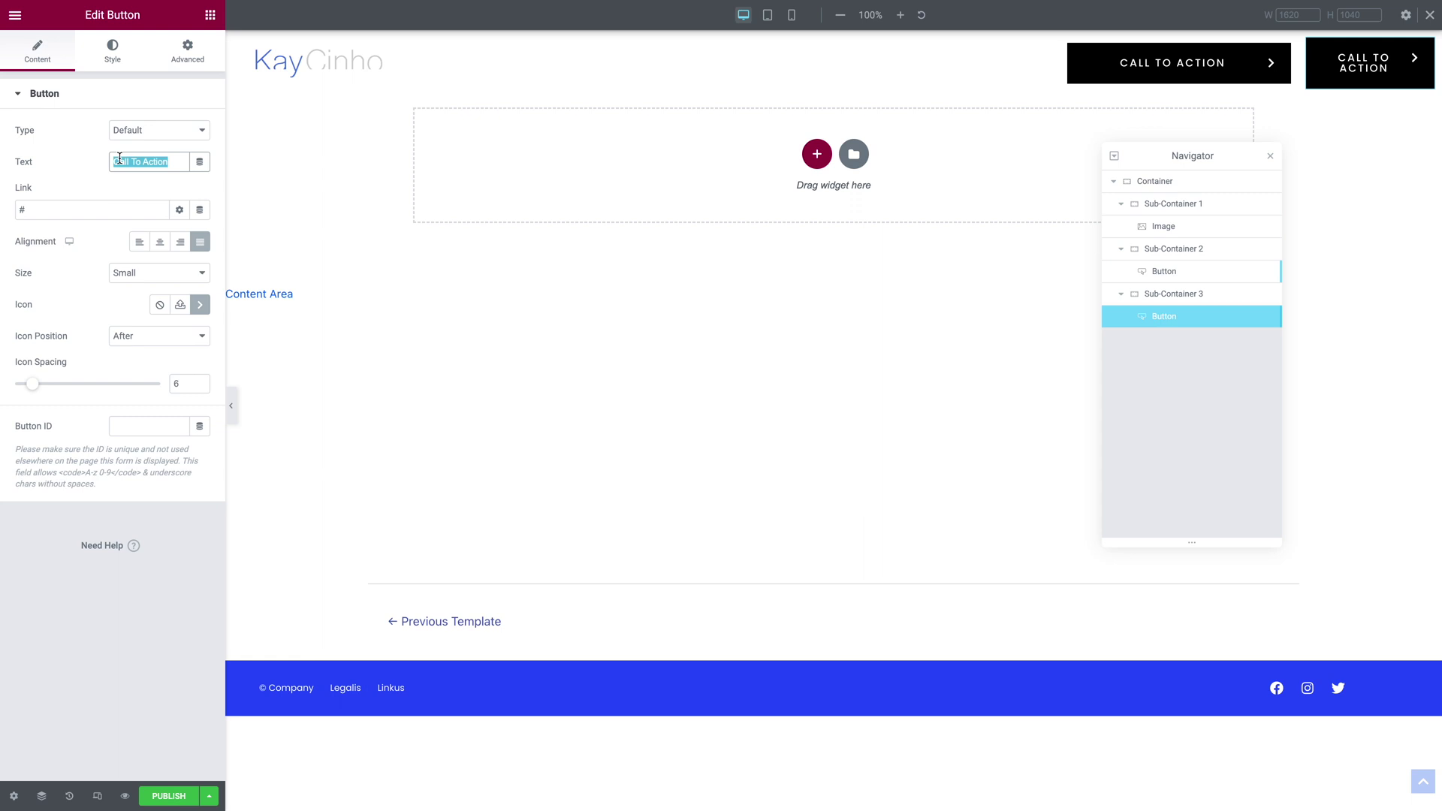
type("Menu")
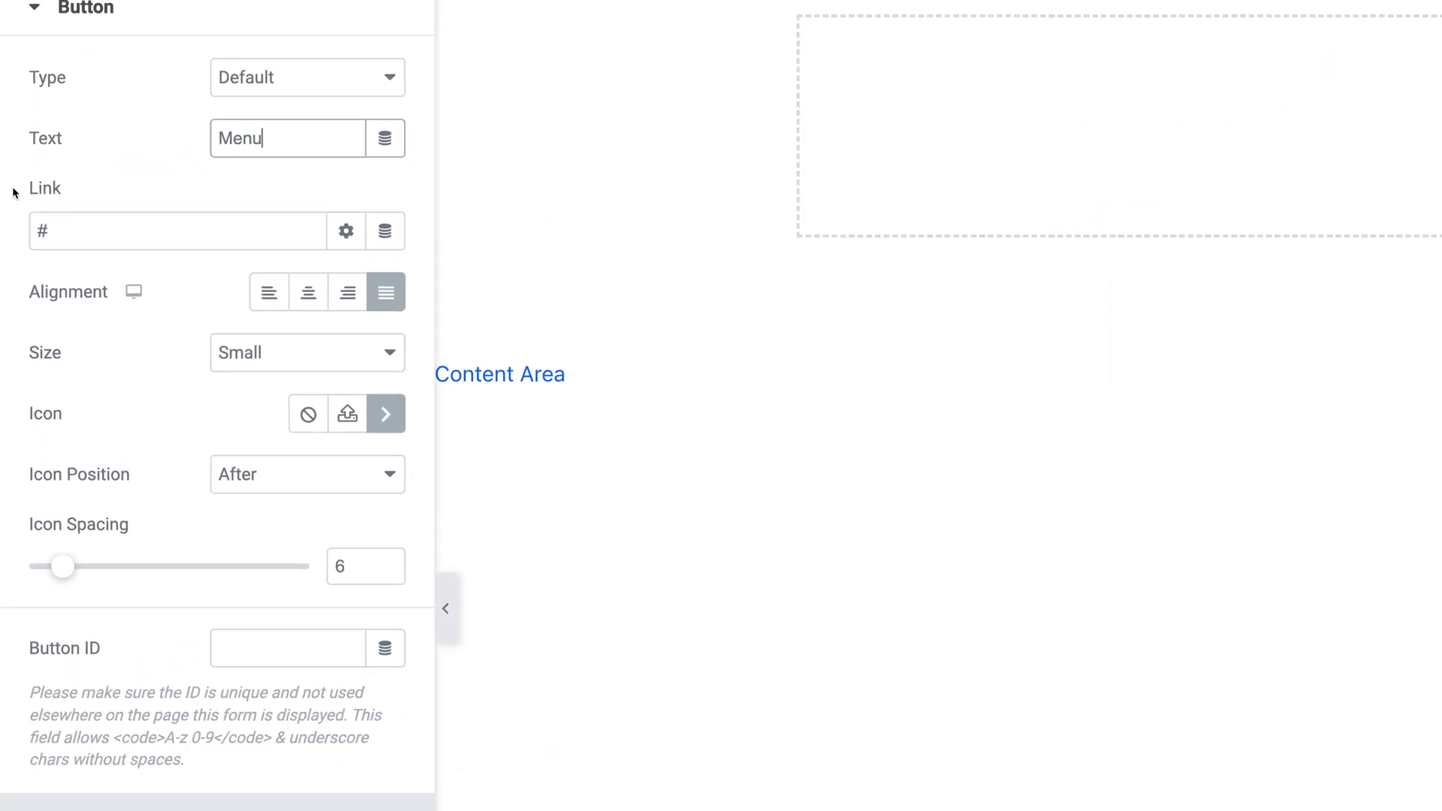
left_click(385, 233)
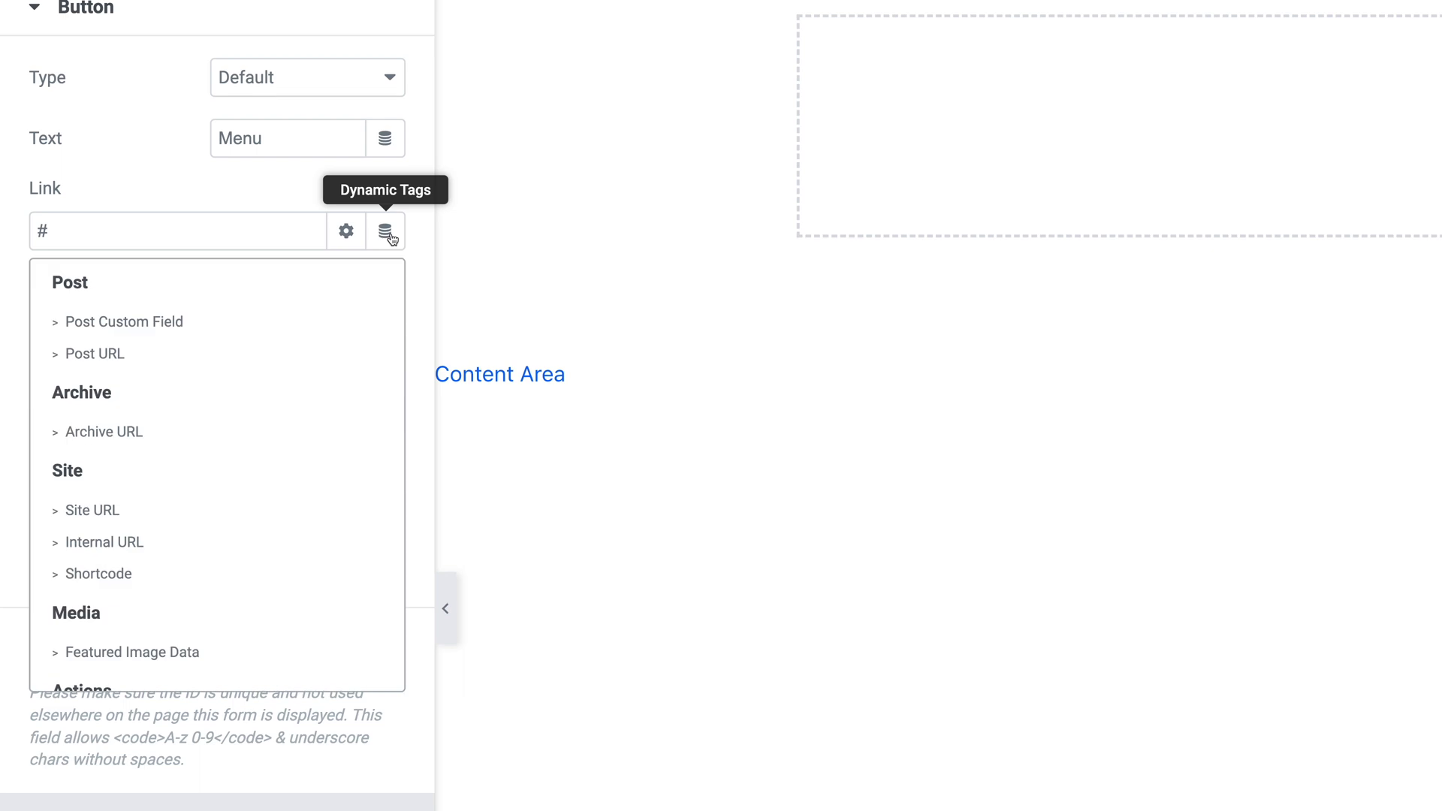
scroll(171, 451, "down", 4)
left_click(128, 481)
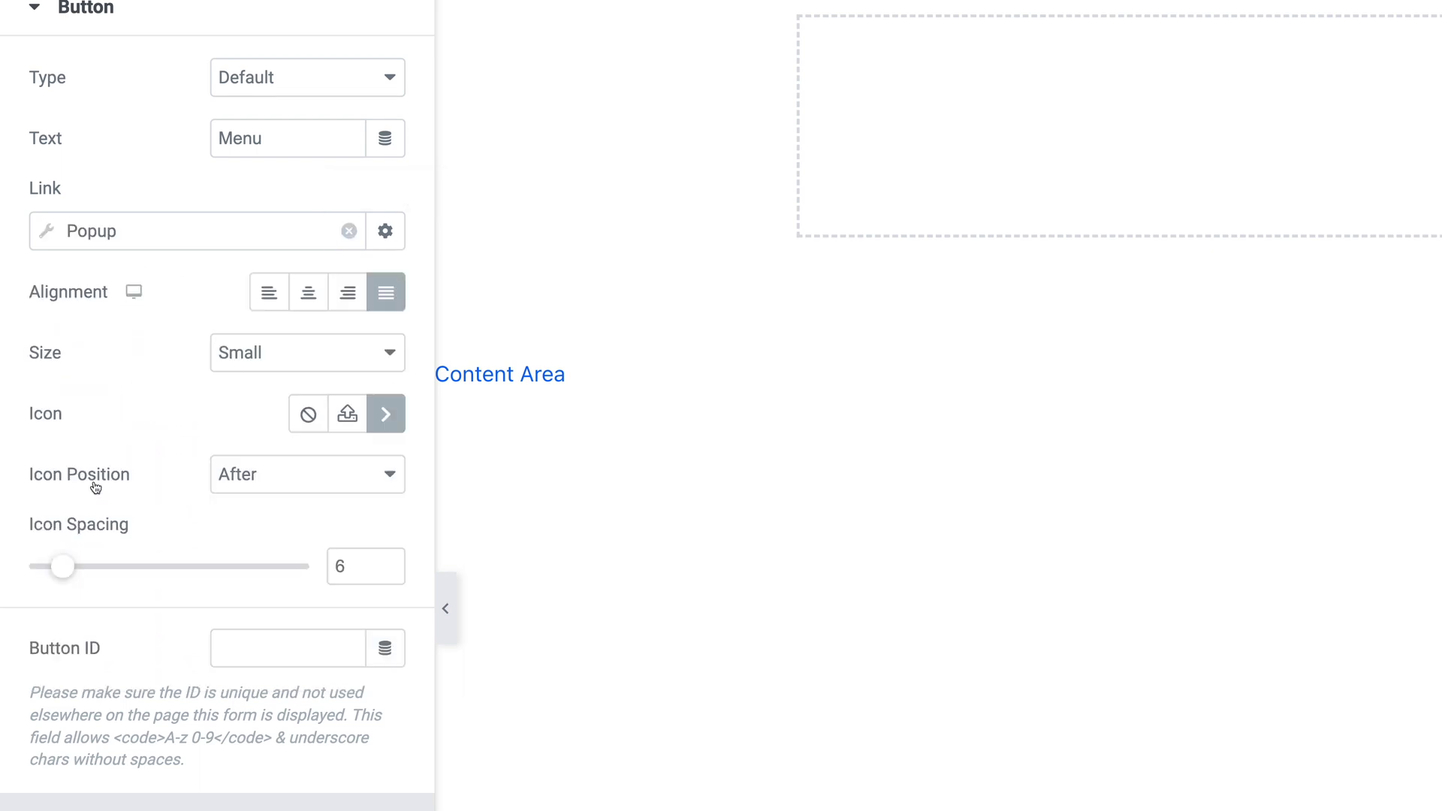
left_click(45, 233)
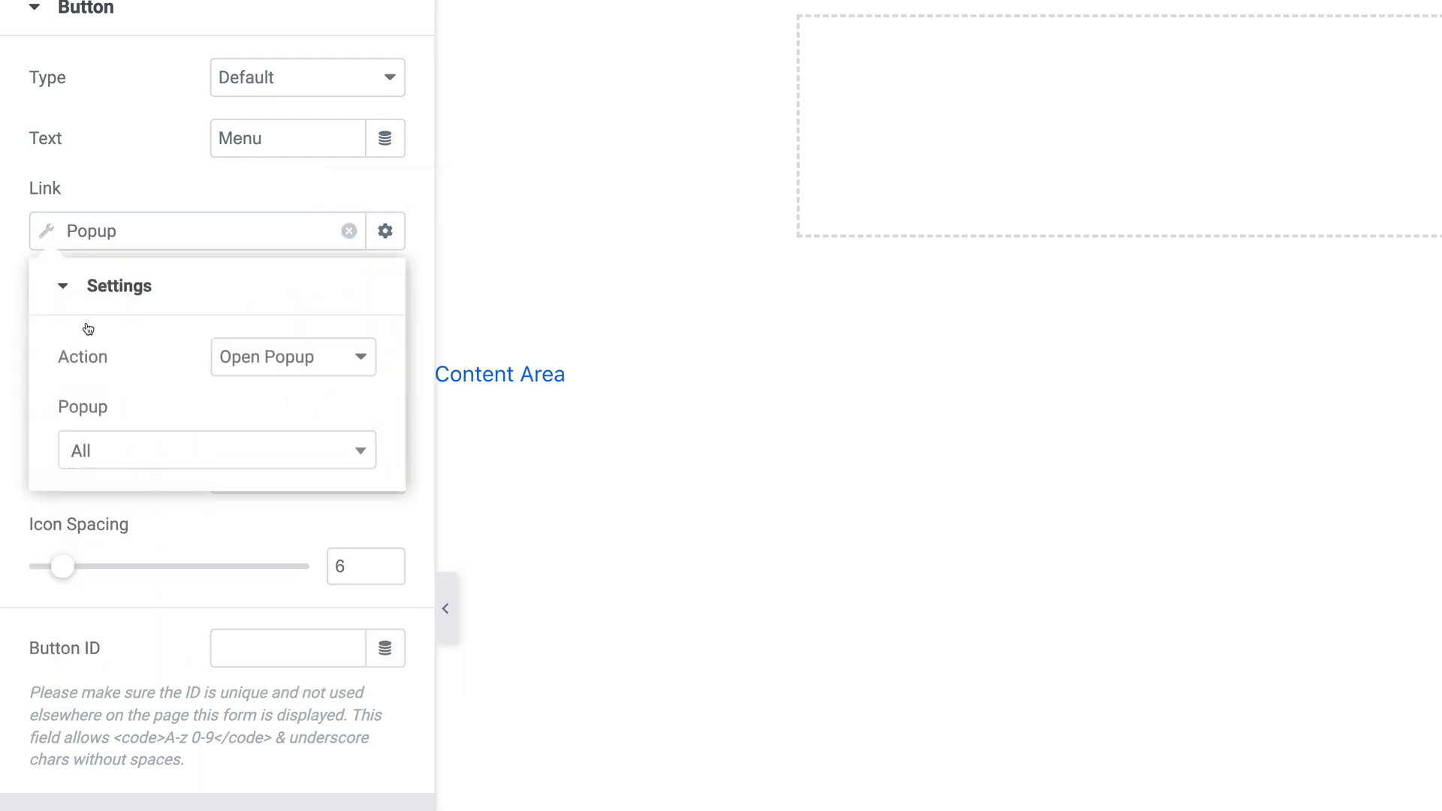
left_click(79, 451)
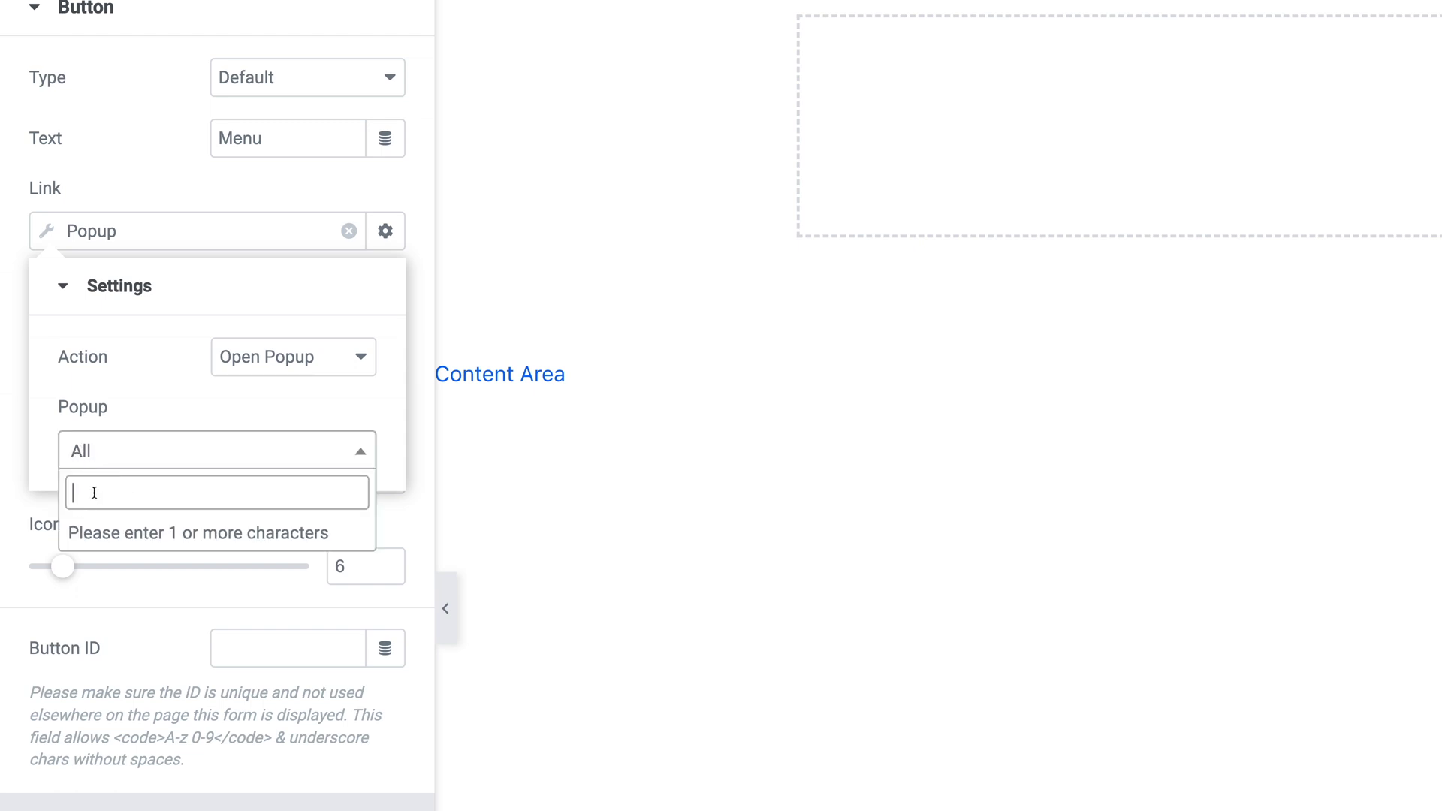
type("popup")
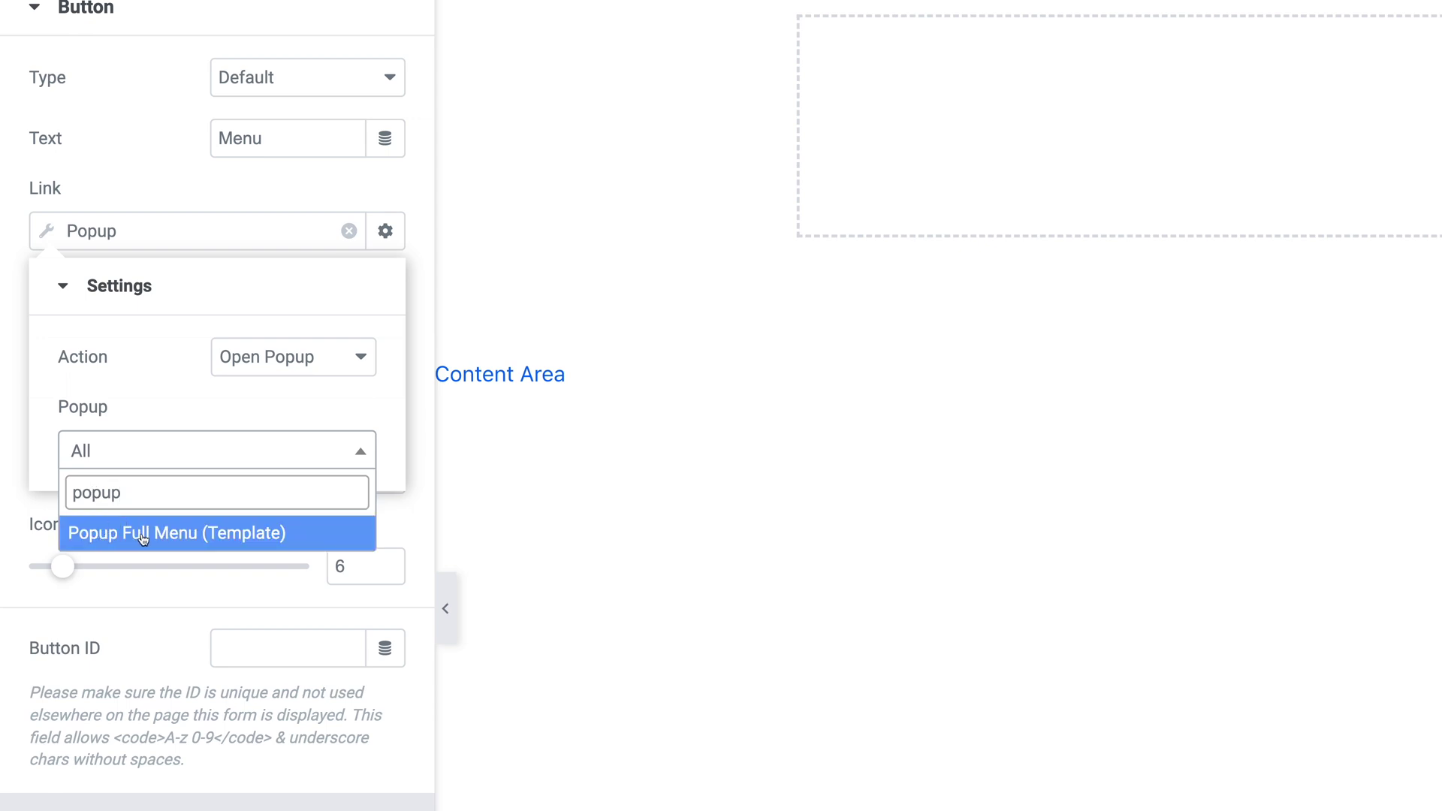
left_click(140, 538)
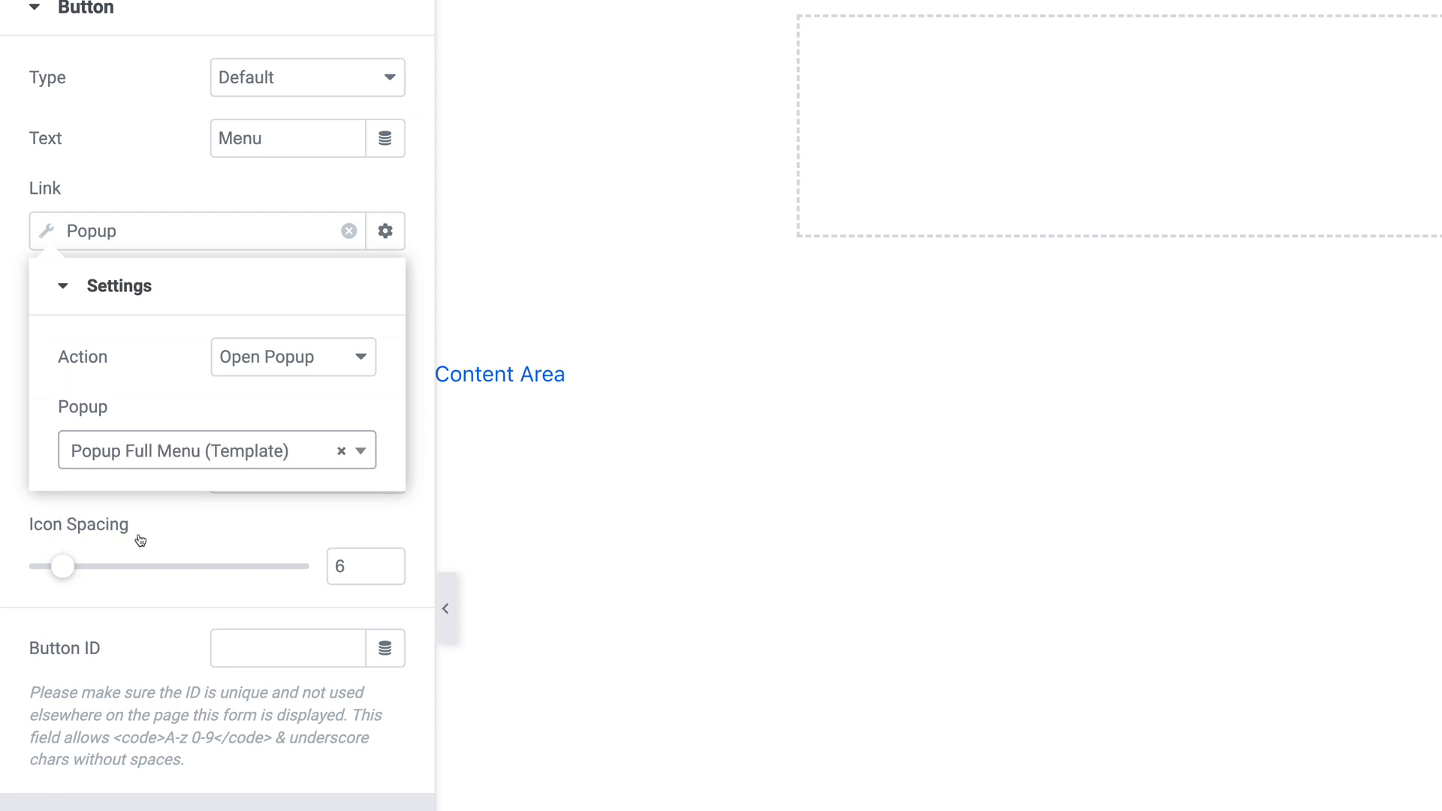
left_click(19, 422)
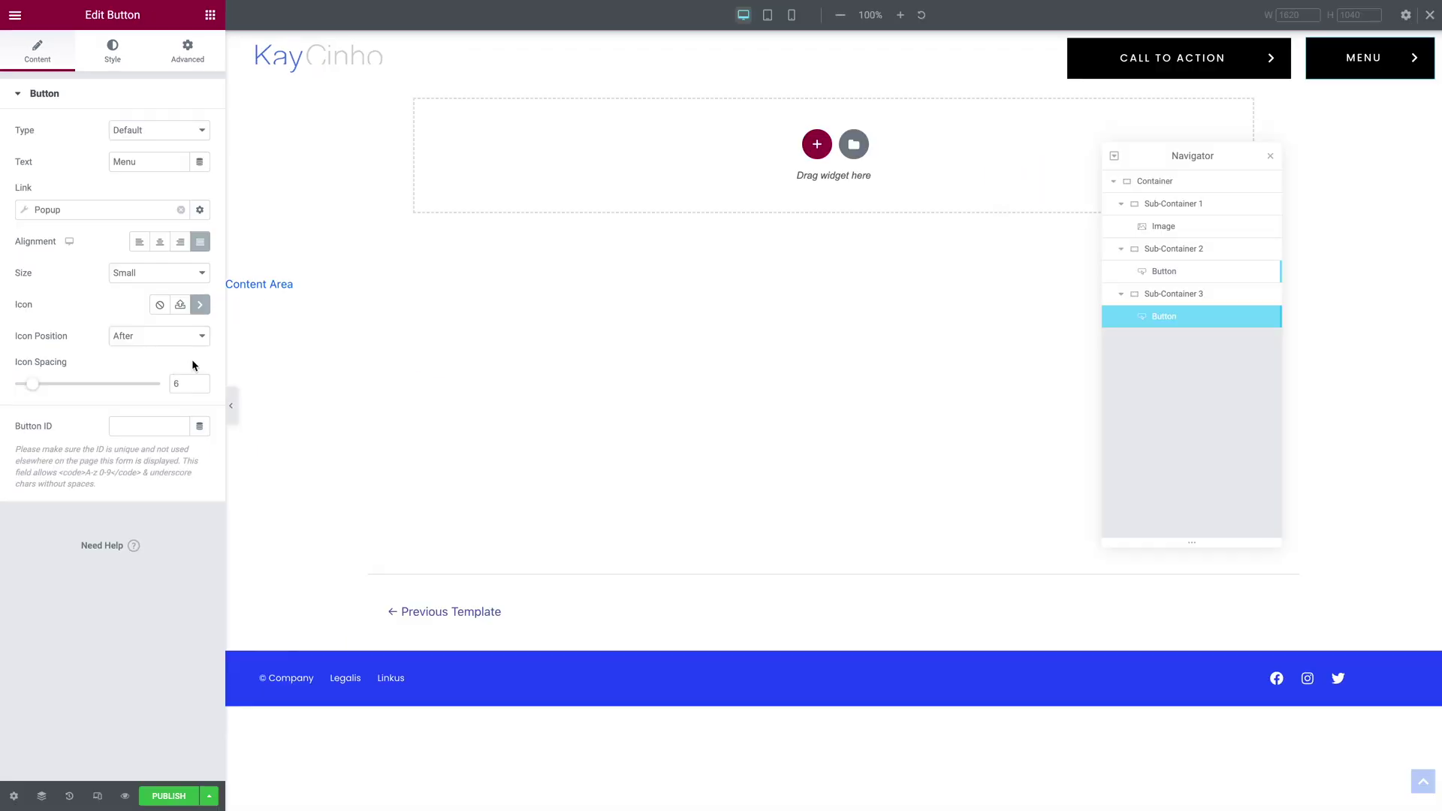
Step: Replace the Menu button's chevron with the Grip lines icon from the icon library
left_click(200, 304)
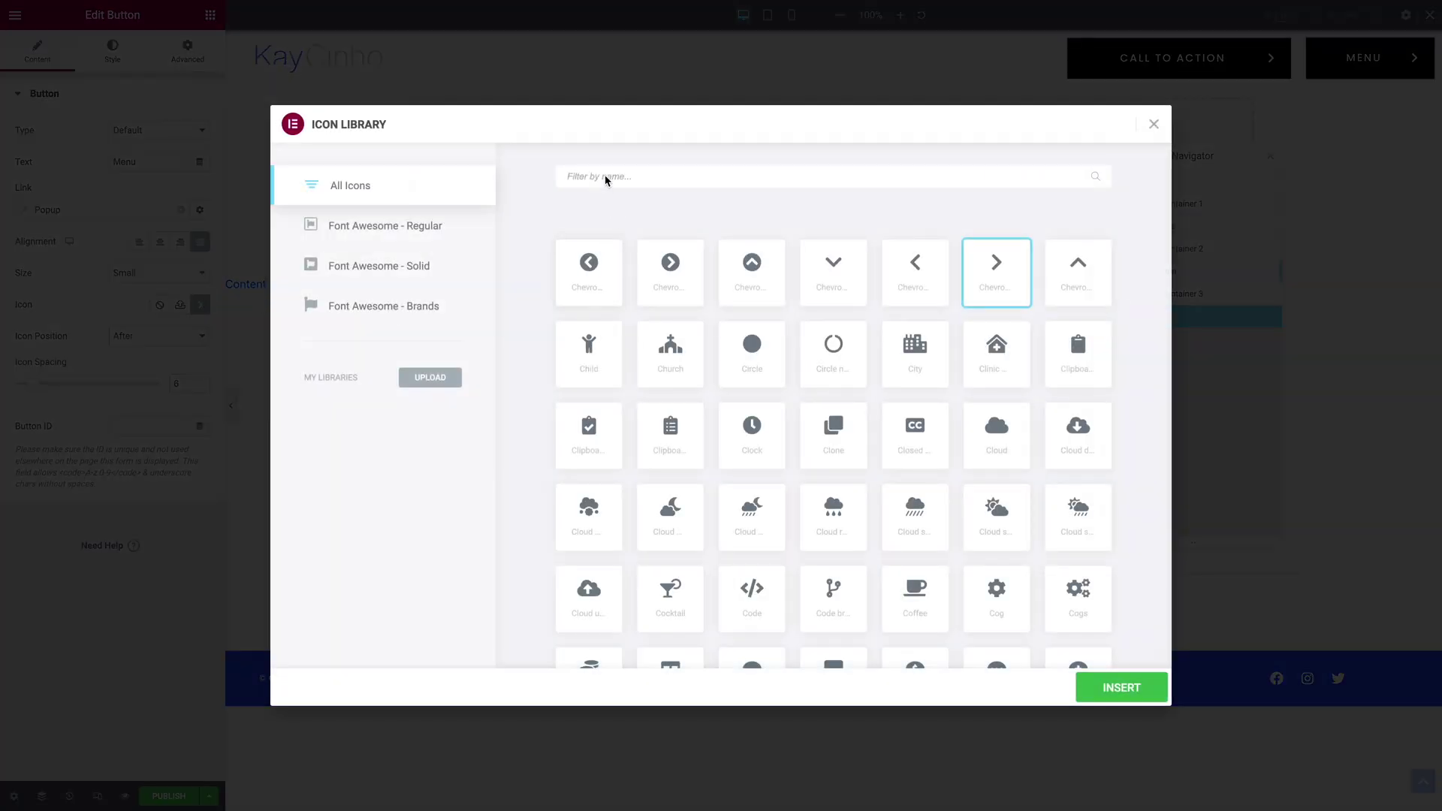
left_click(604, 174)
type("grip")
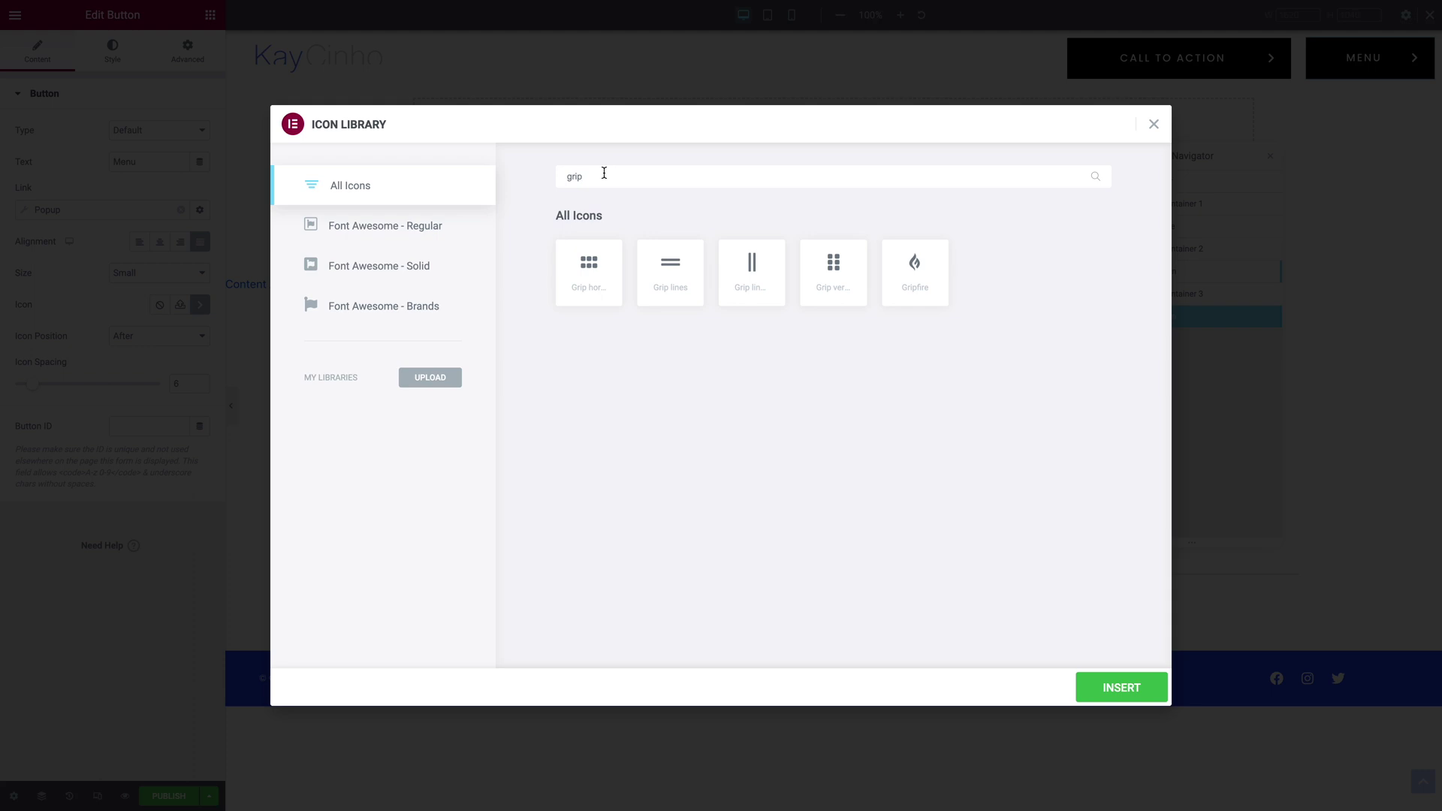
left_click(670, 272)
left_click(1121, 687)
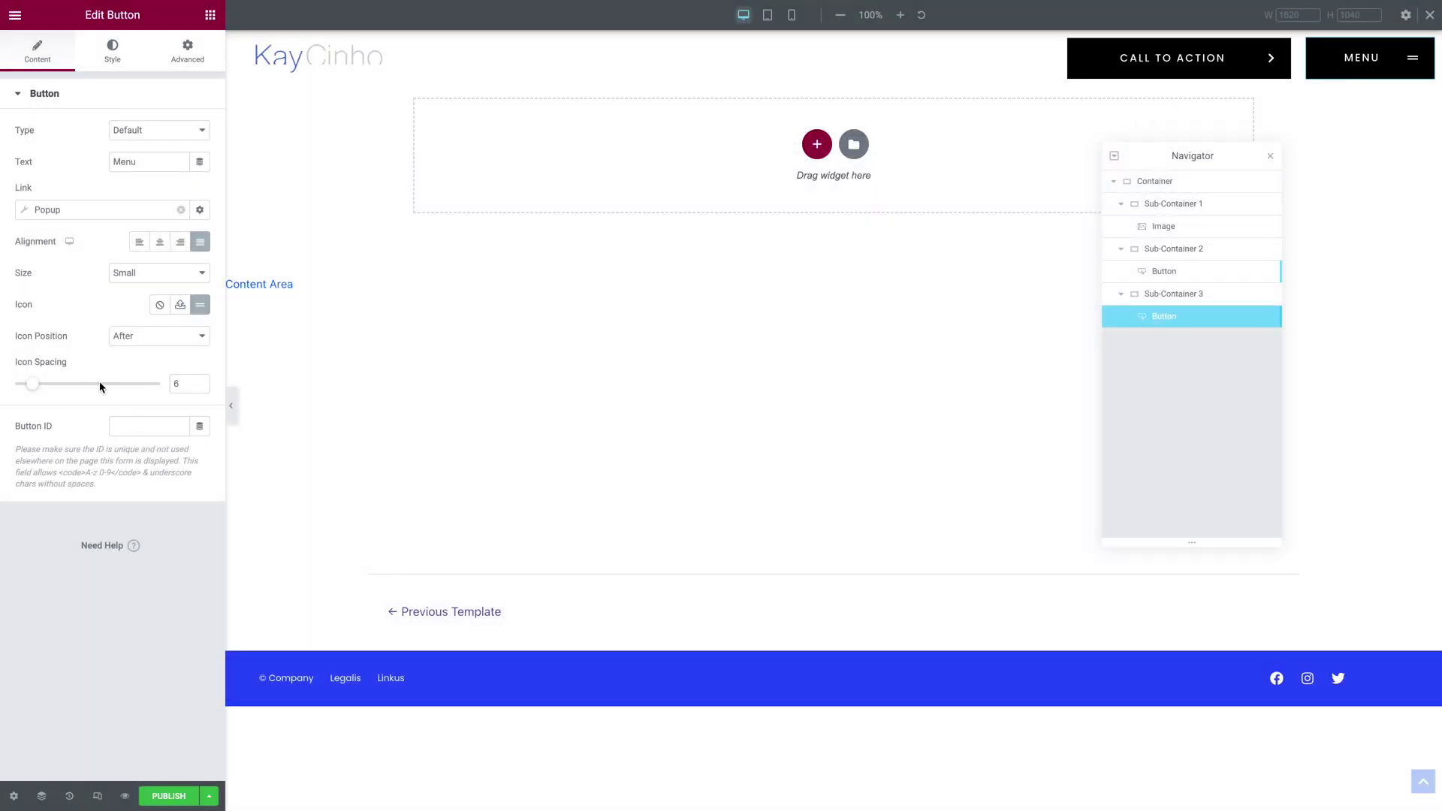
Step: Set the Menu button's normal background color to the copied bright blue
left_click(104, 49)
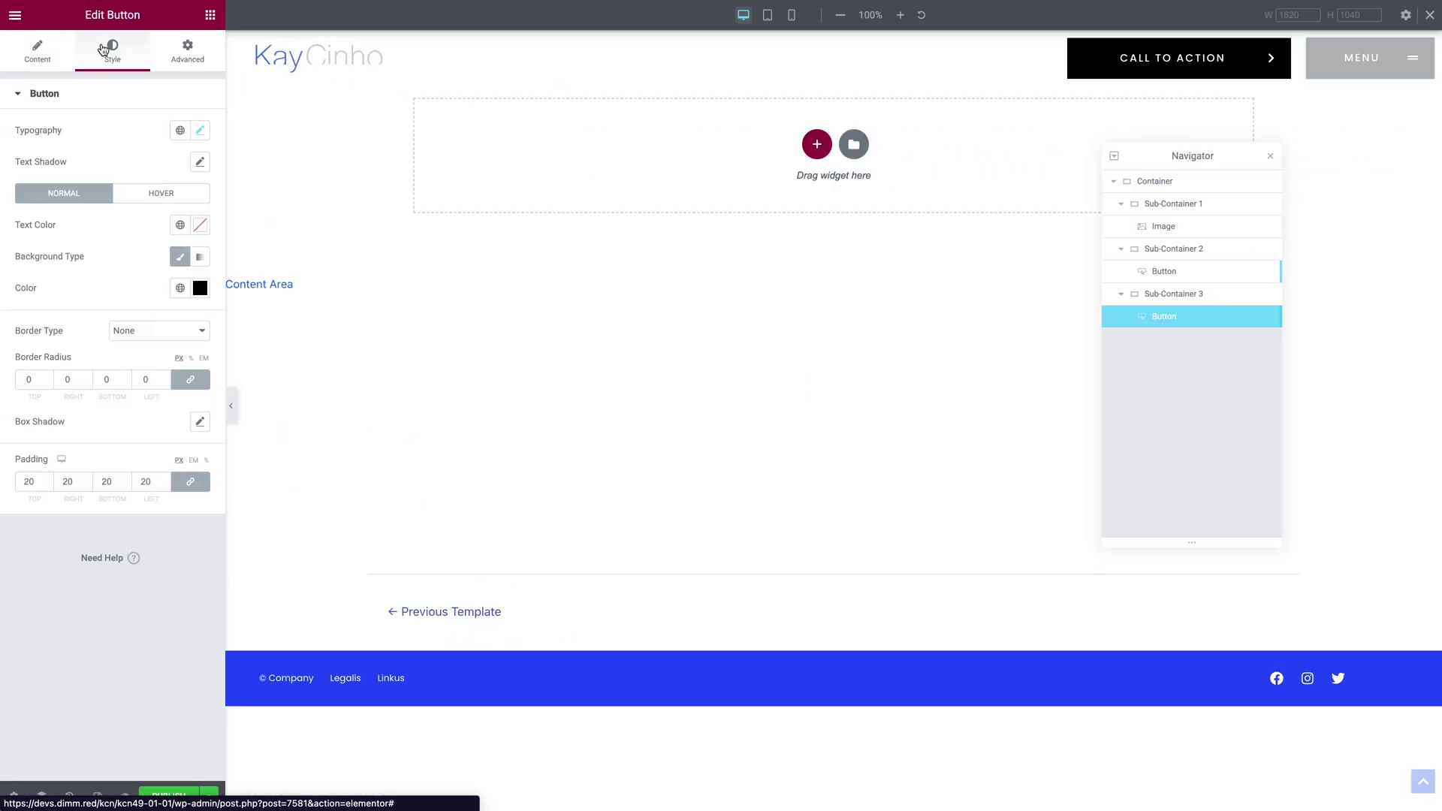
left_click(200, 288)
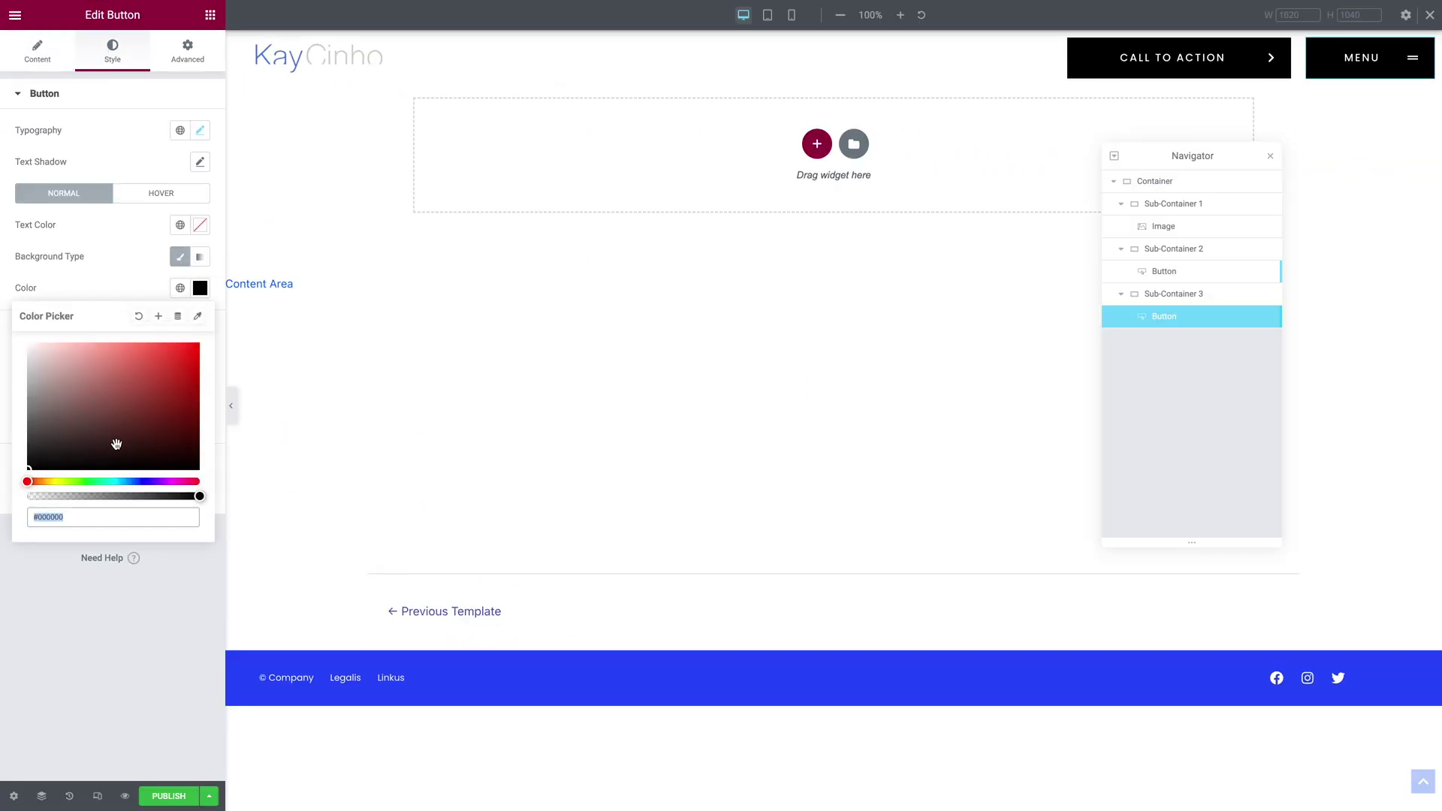
key("ctrl+v")
left_click(58, 602)
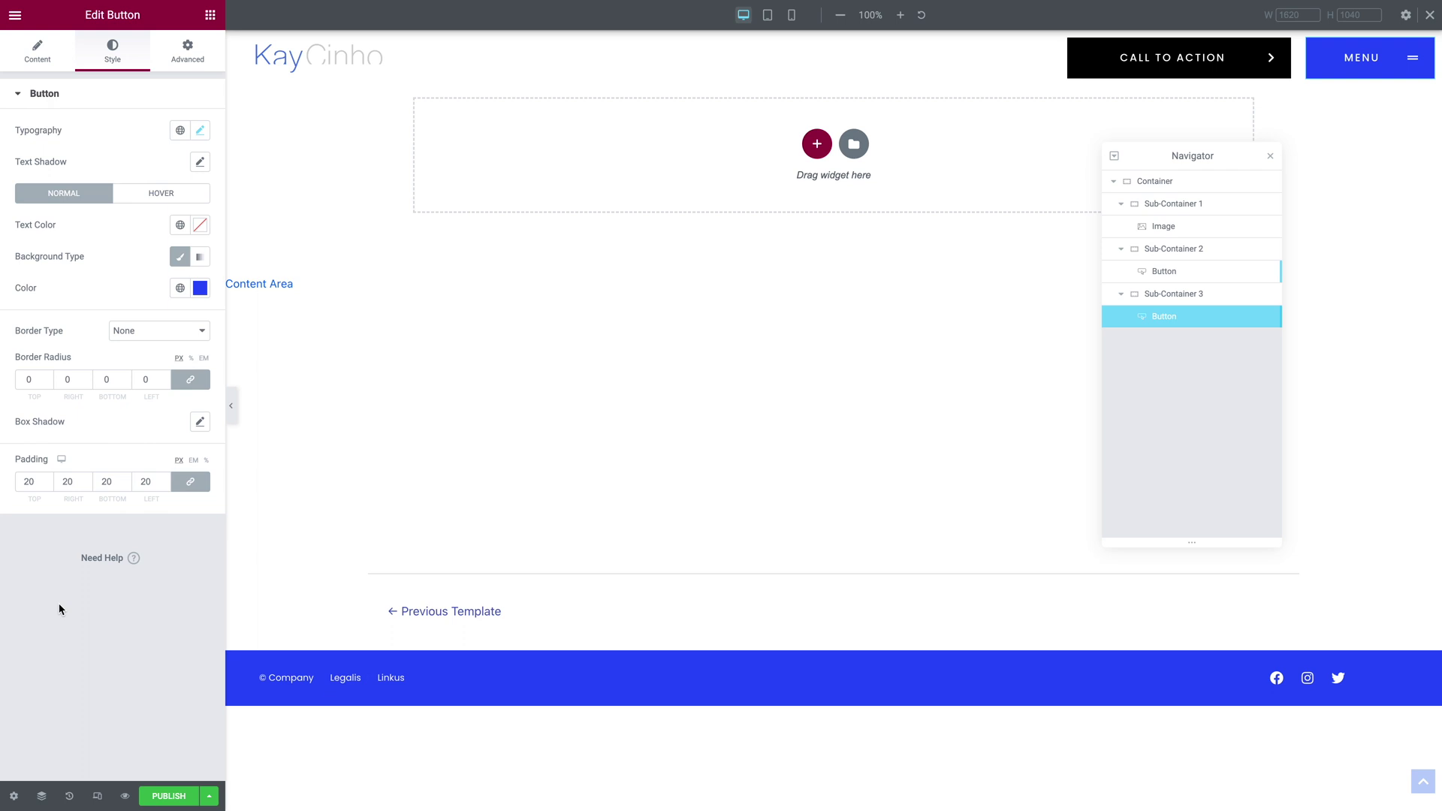
Step: Set the Menu button's hover background color to #0D3287
left_click(132, 197)
left_click(200, 288)
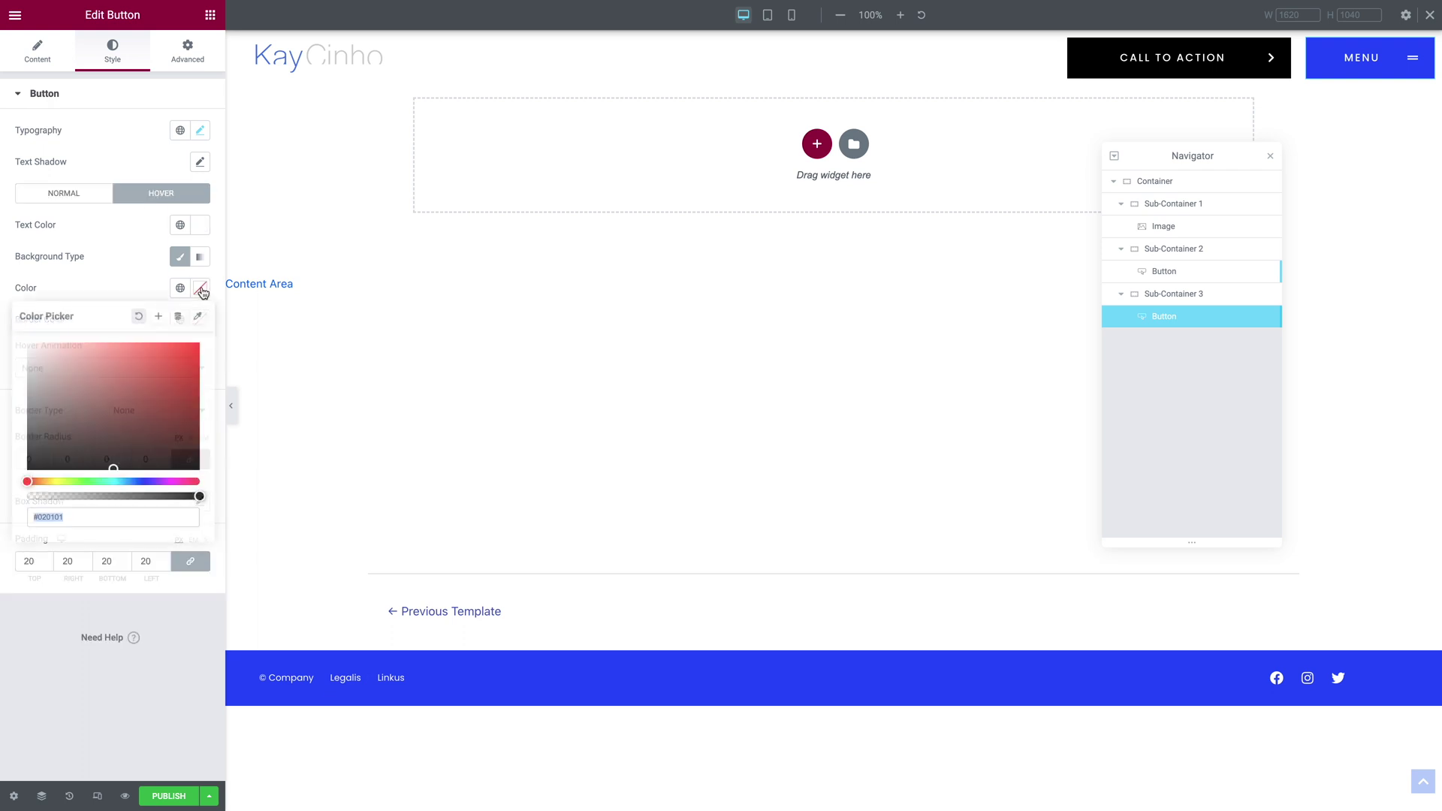
type("#0D3287")
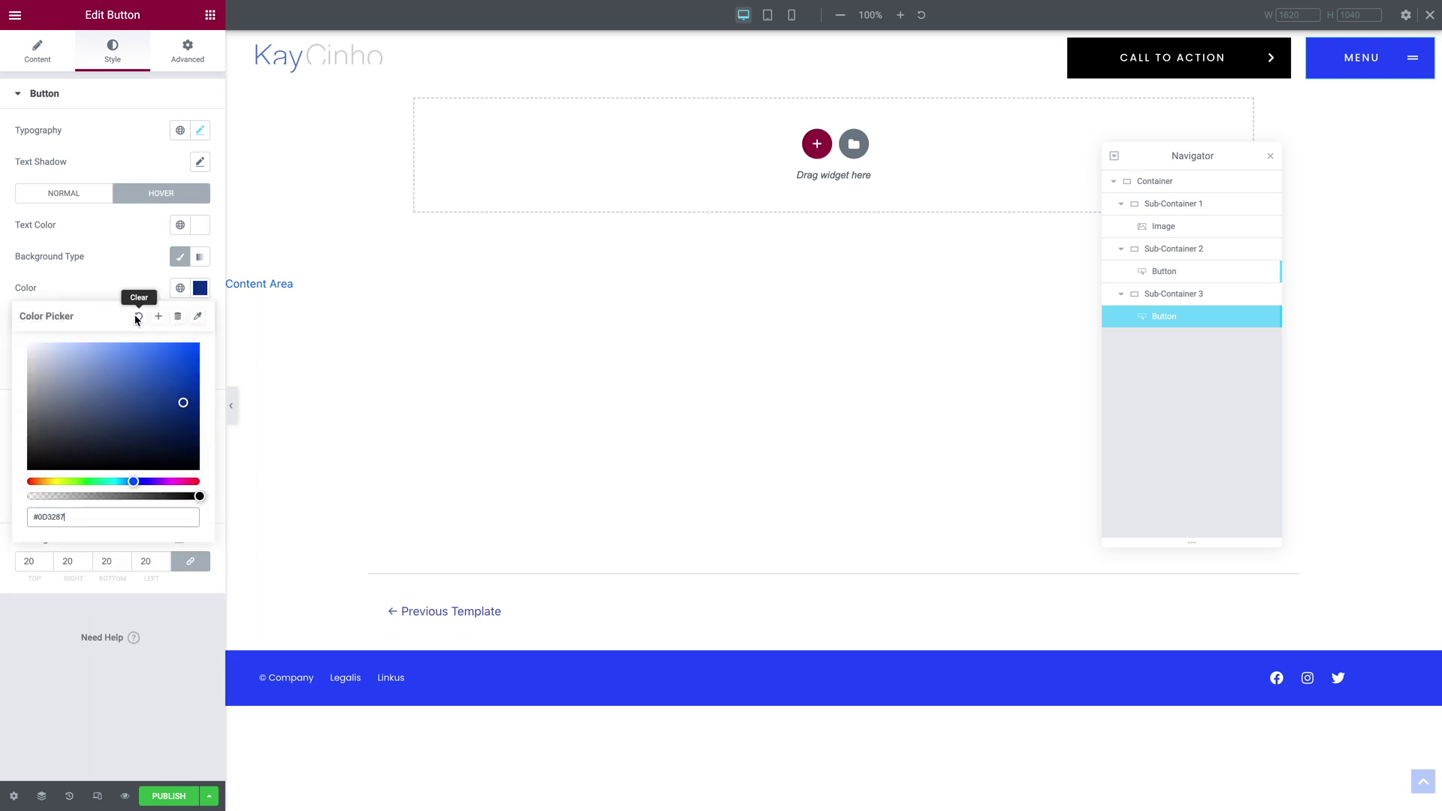
left_click(116, 677)
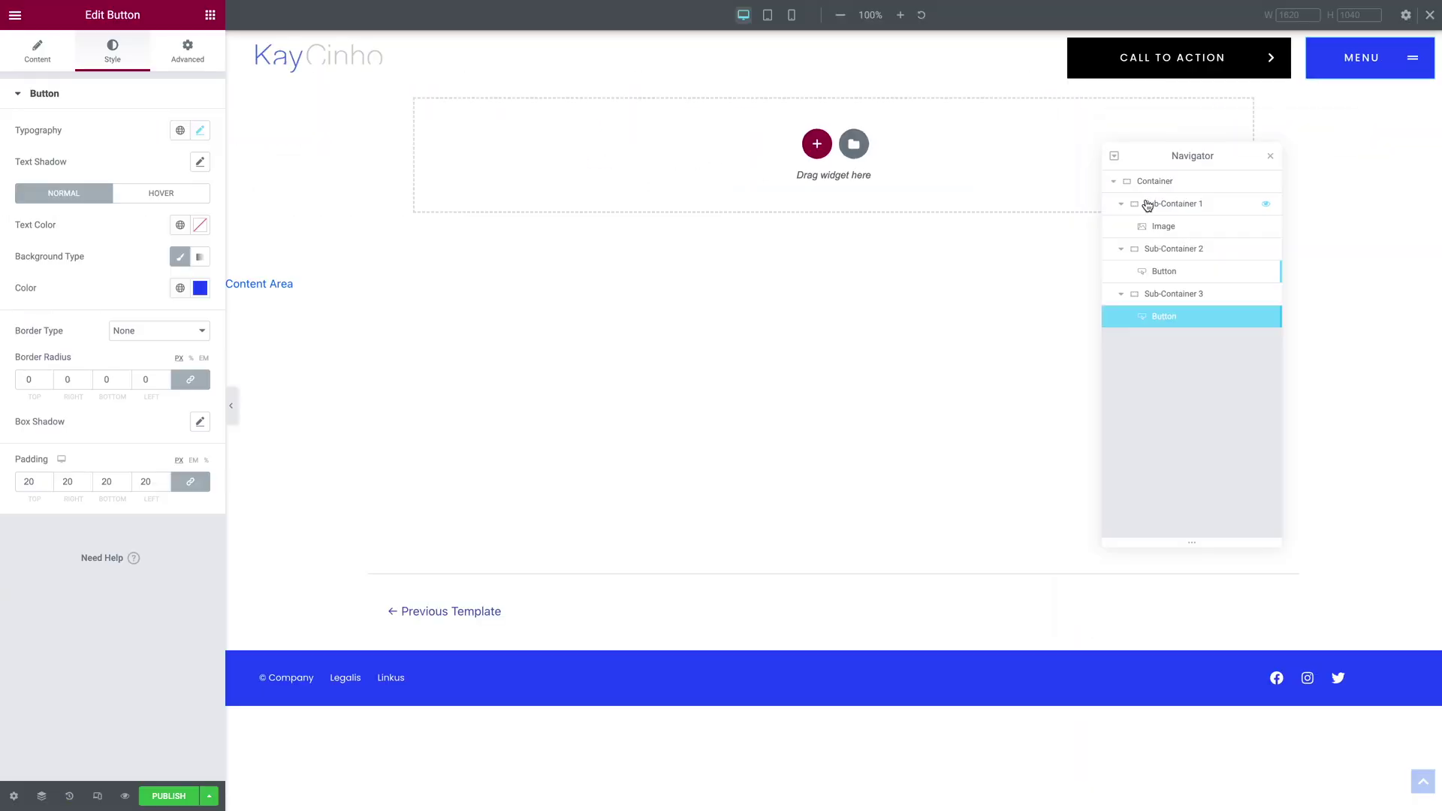
Step: Set the padding of Sub-Container 1, which holds the logo, to 0 px on all sides
left_click(1147, 204)
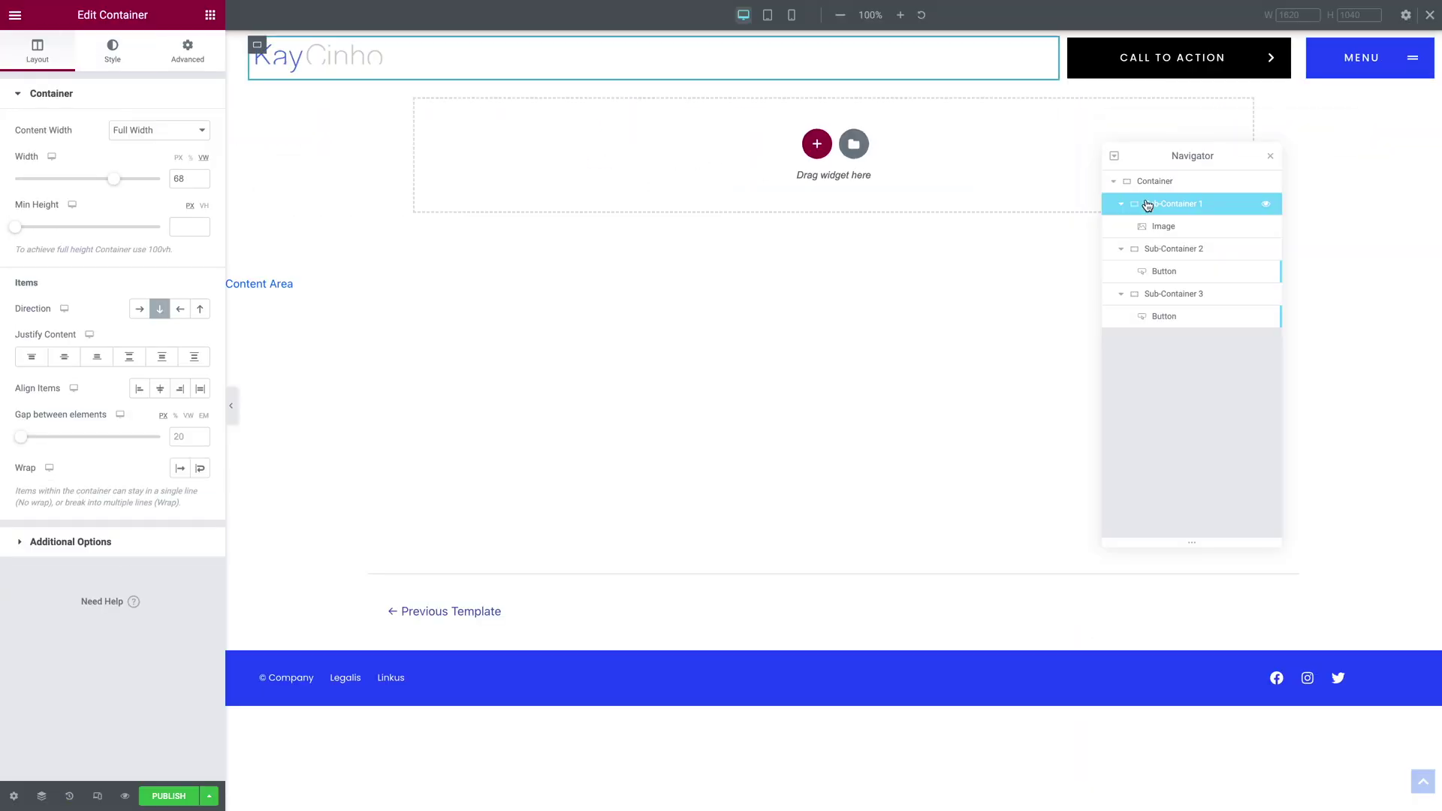
left_click(186, 58)
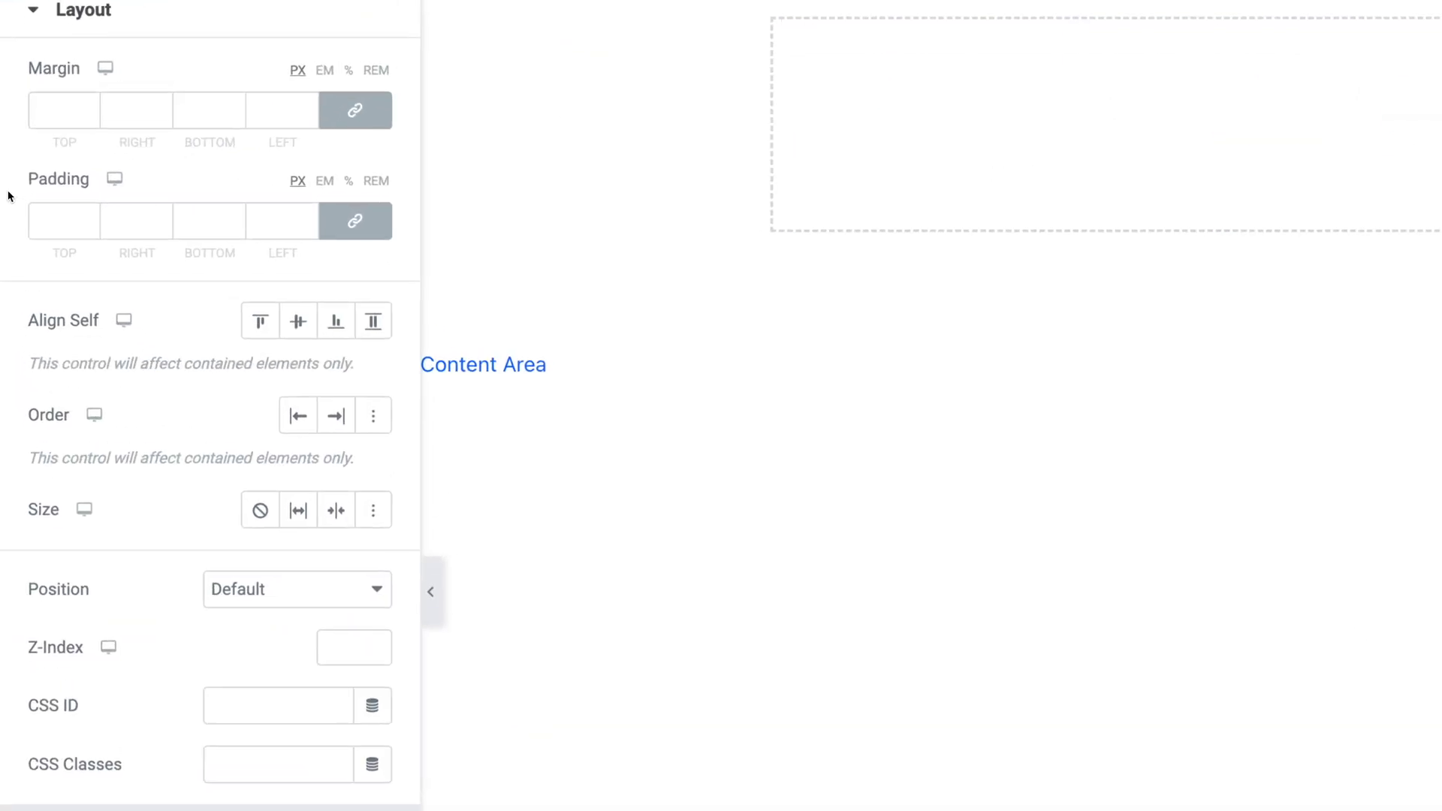
left_click(30, 206)
type("0")
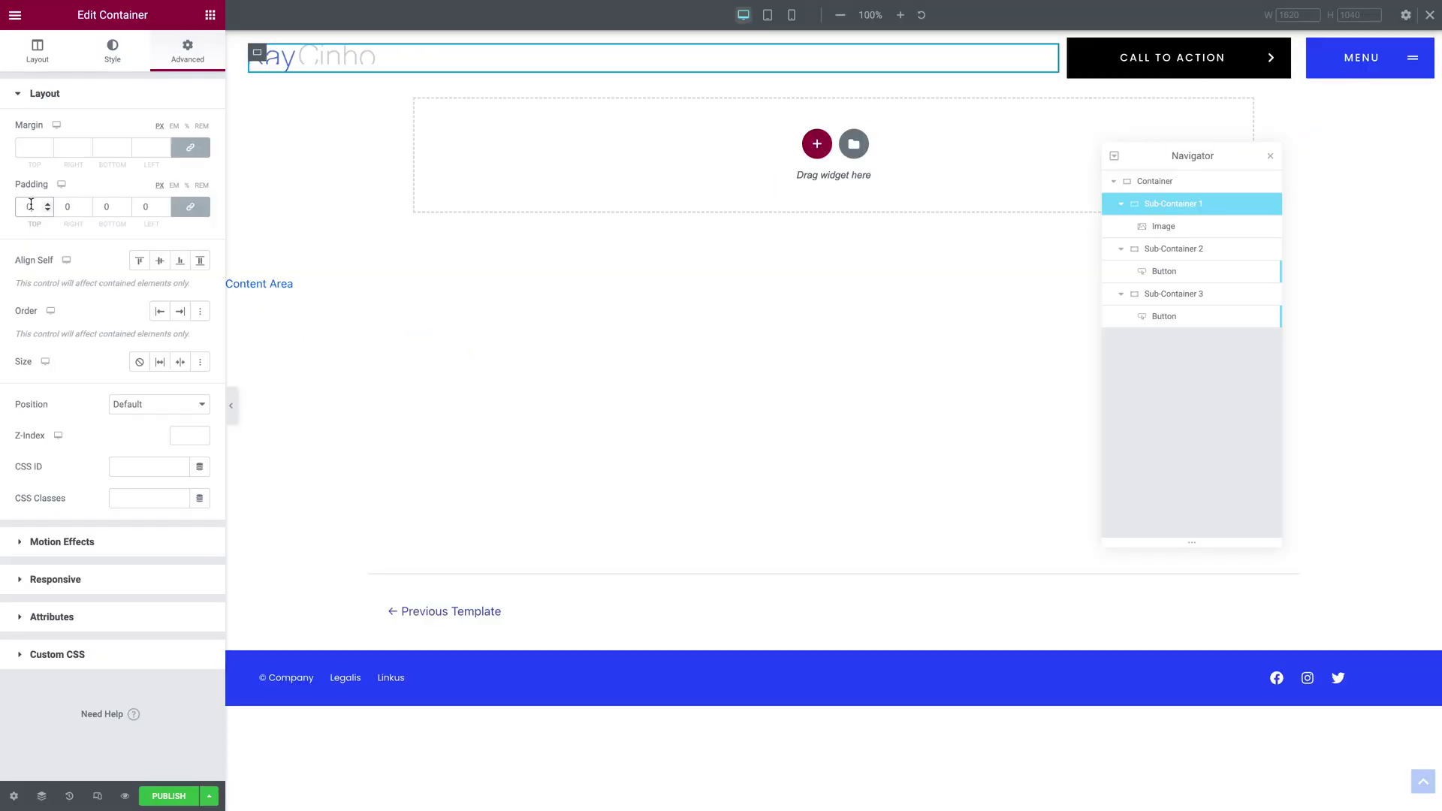
Step: Set the padding of Sub-Container 2 and Sub-Container 3, which hold the two buttons, to 0 px on all sides
left_click(1198, 250)
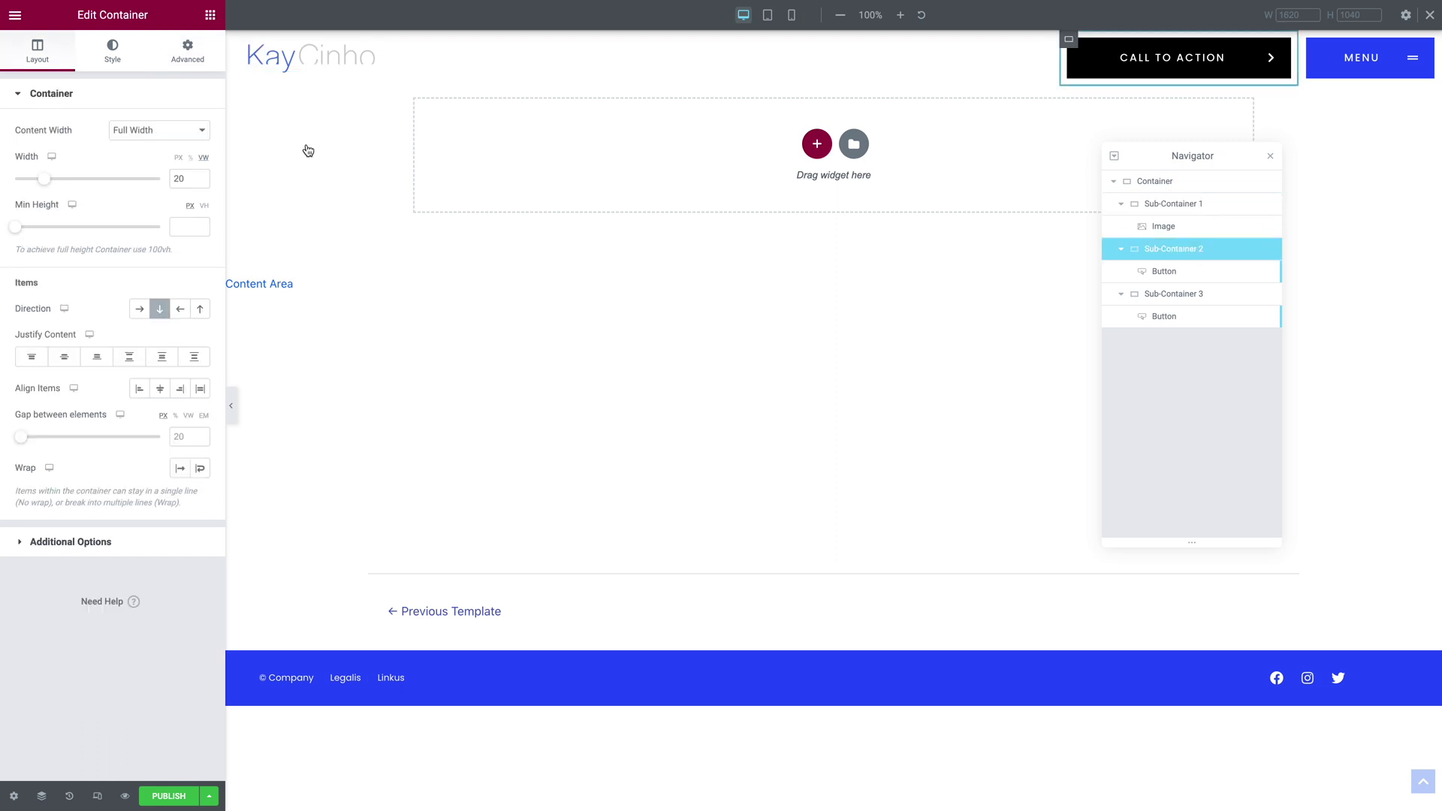
left_click(181, 59)
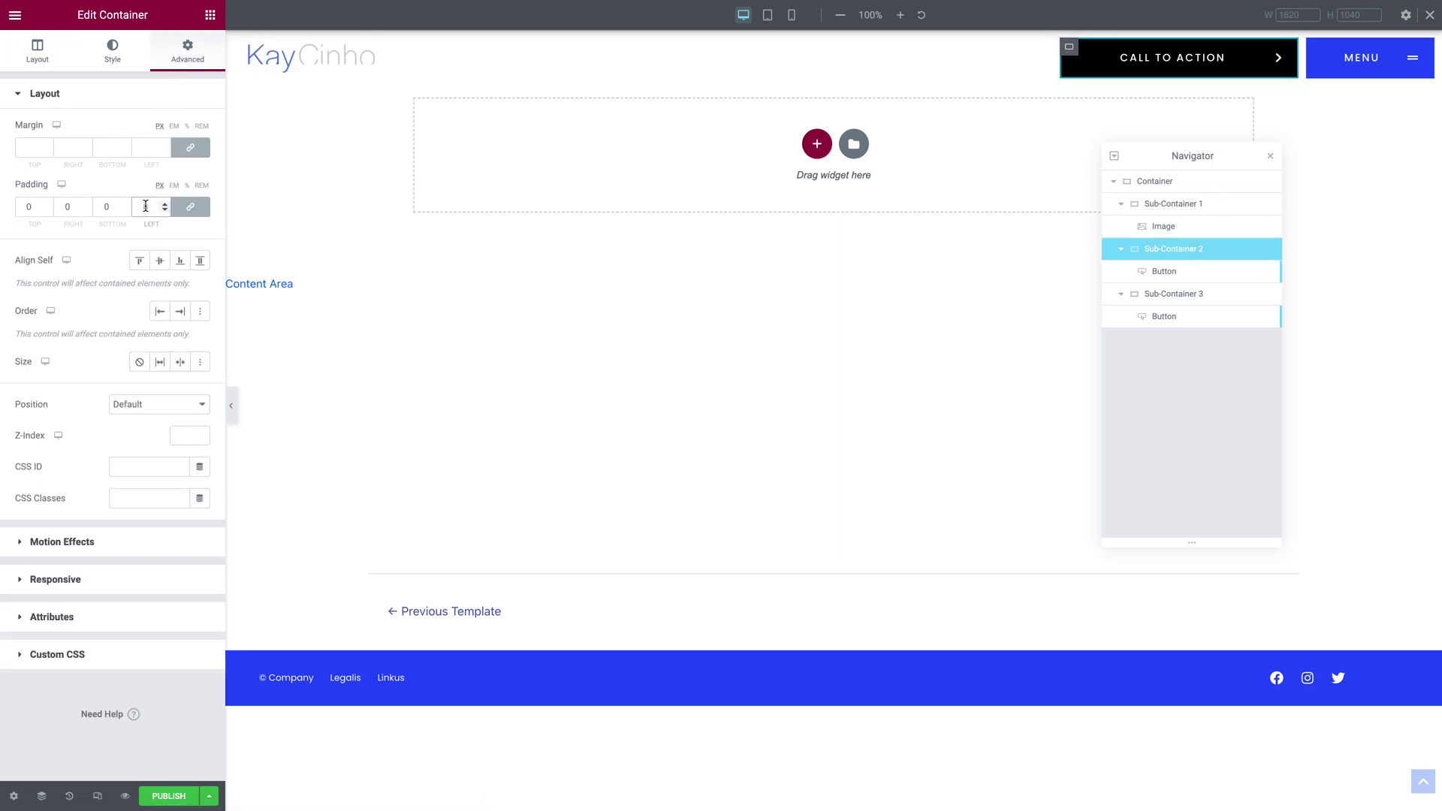
left_click(1172, 294)
left_click(171, 61)
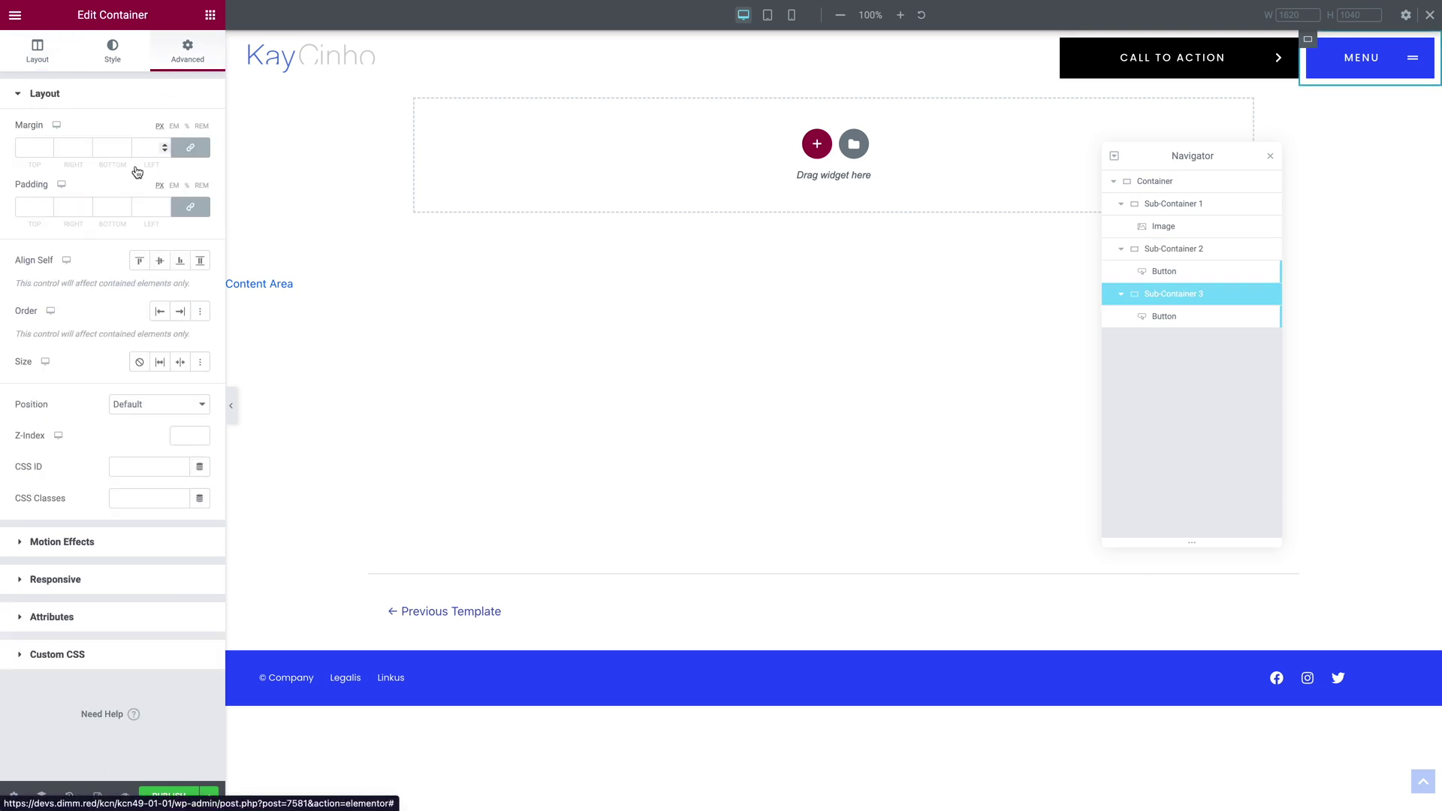
left_click(145, 206)
type("0")
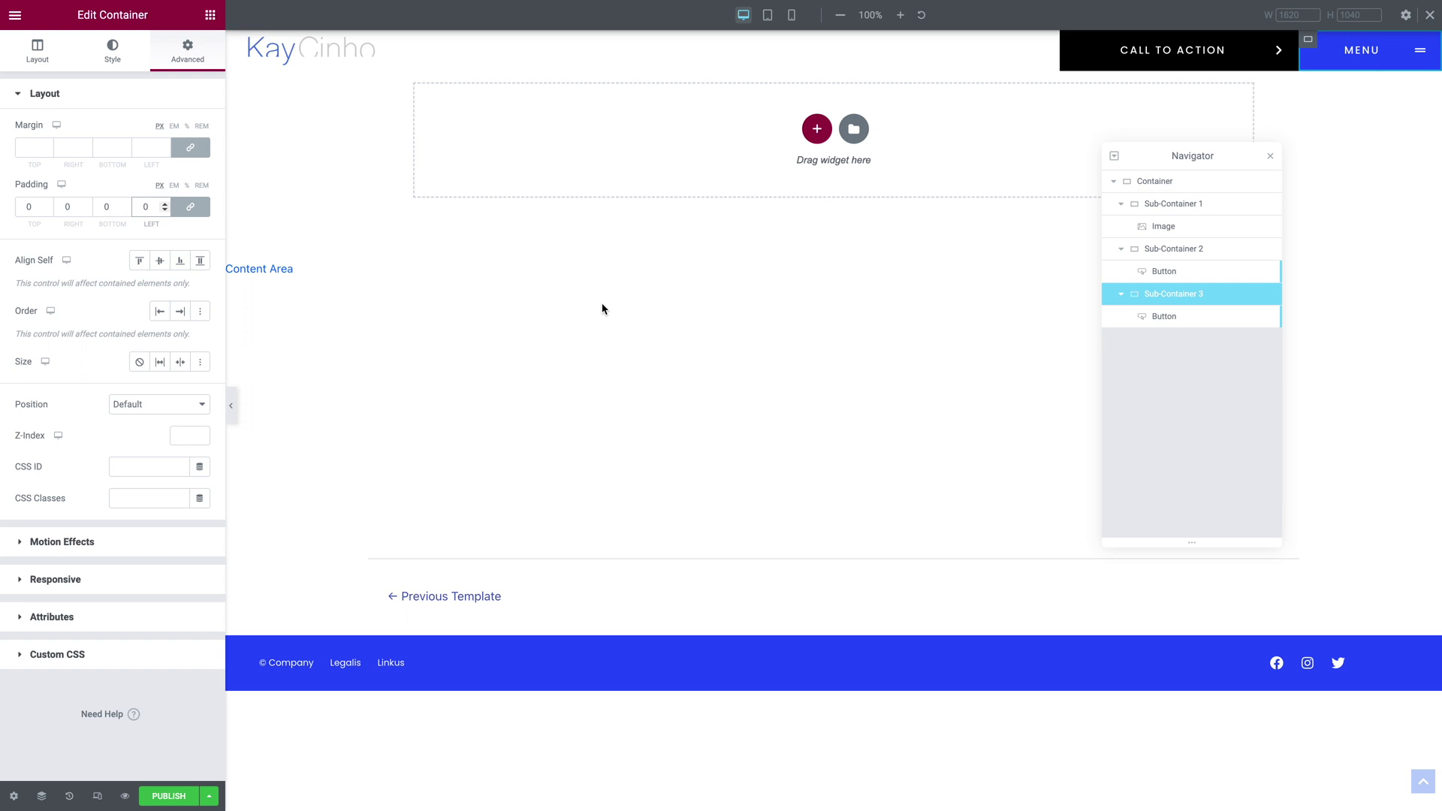
Step: Check the header in the tablet layout and change the logo image's width unit to percent in the mobile layout
left_click(767, 15)
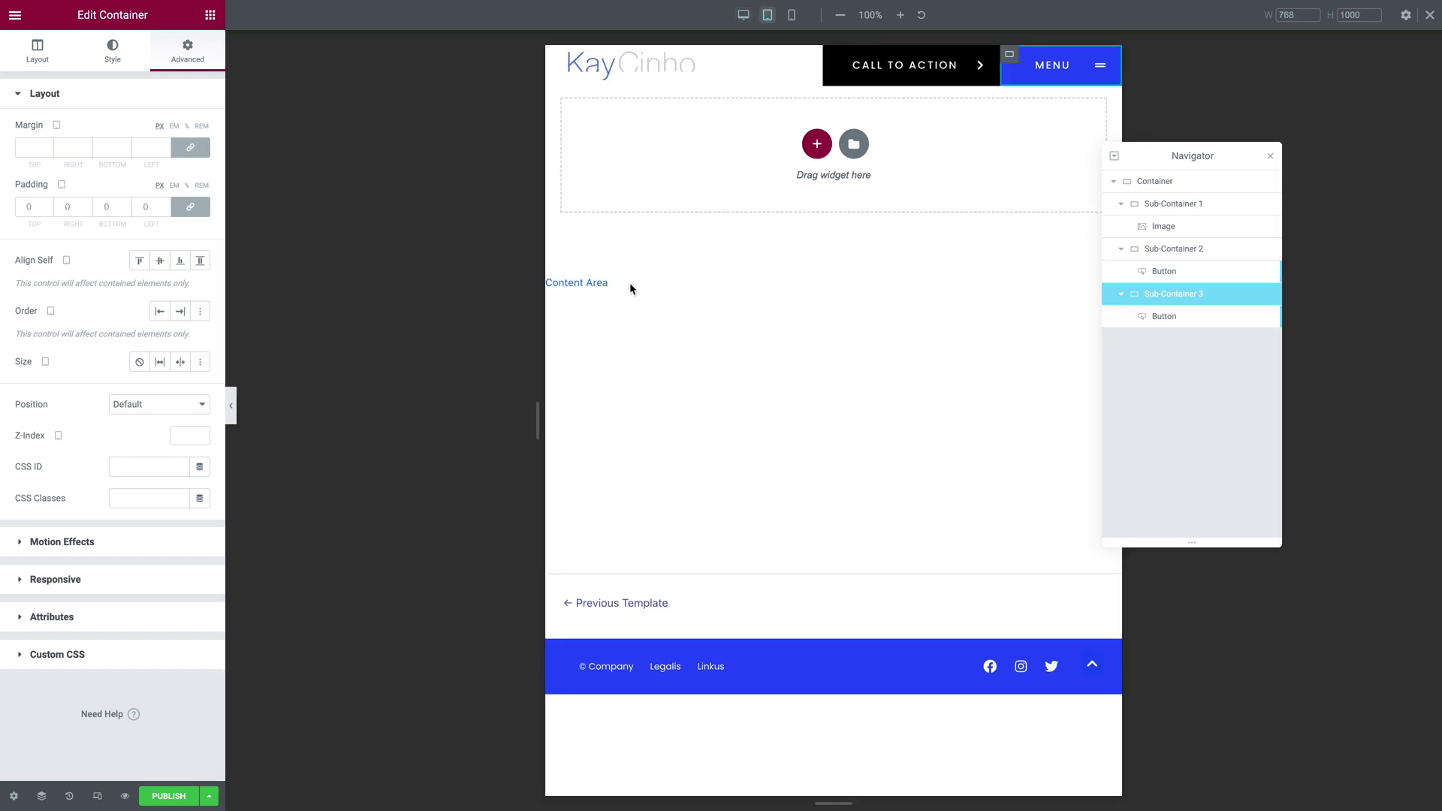
left_click(791, 15)
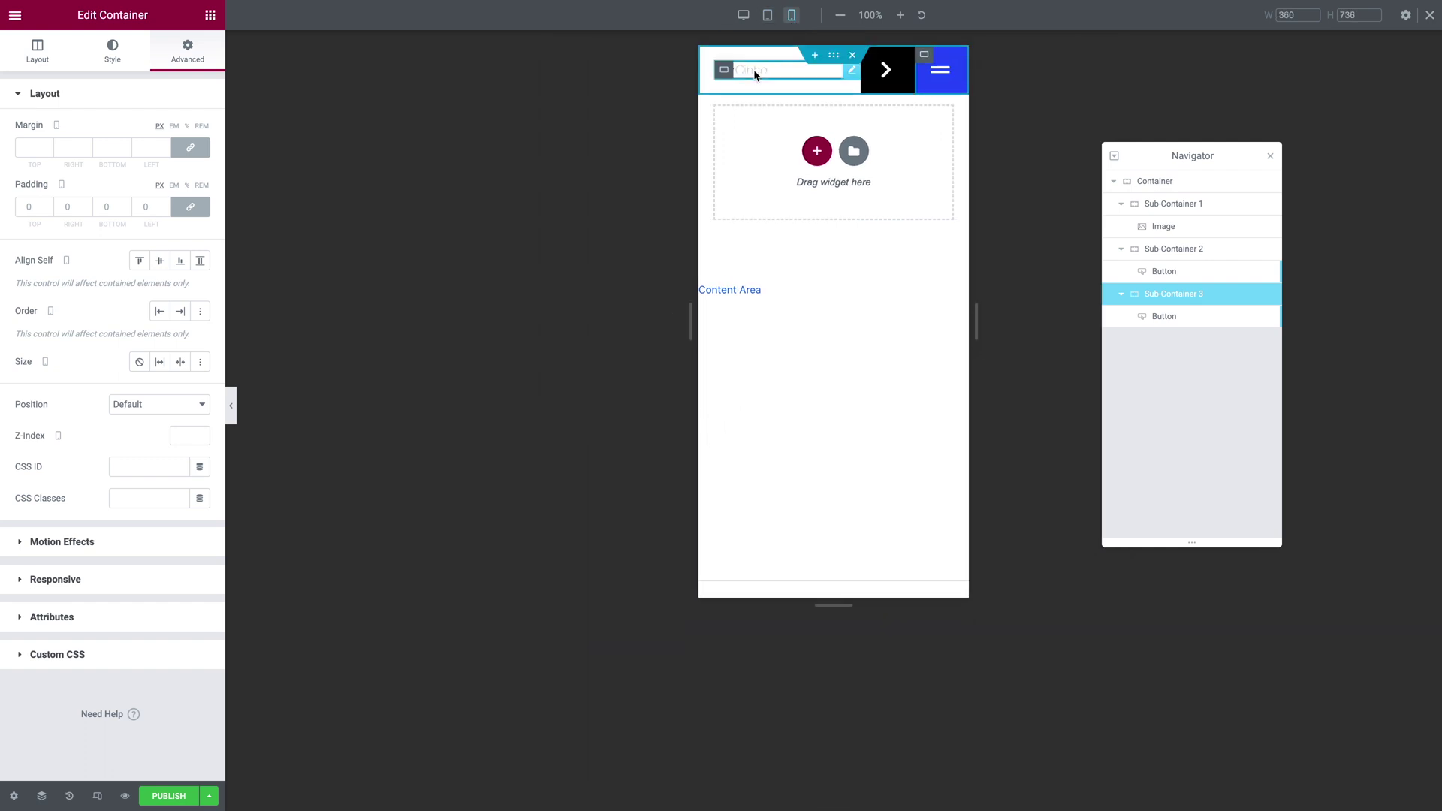
left_click(851, 71)
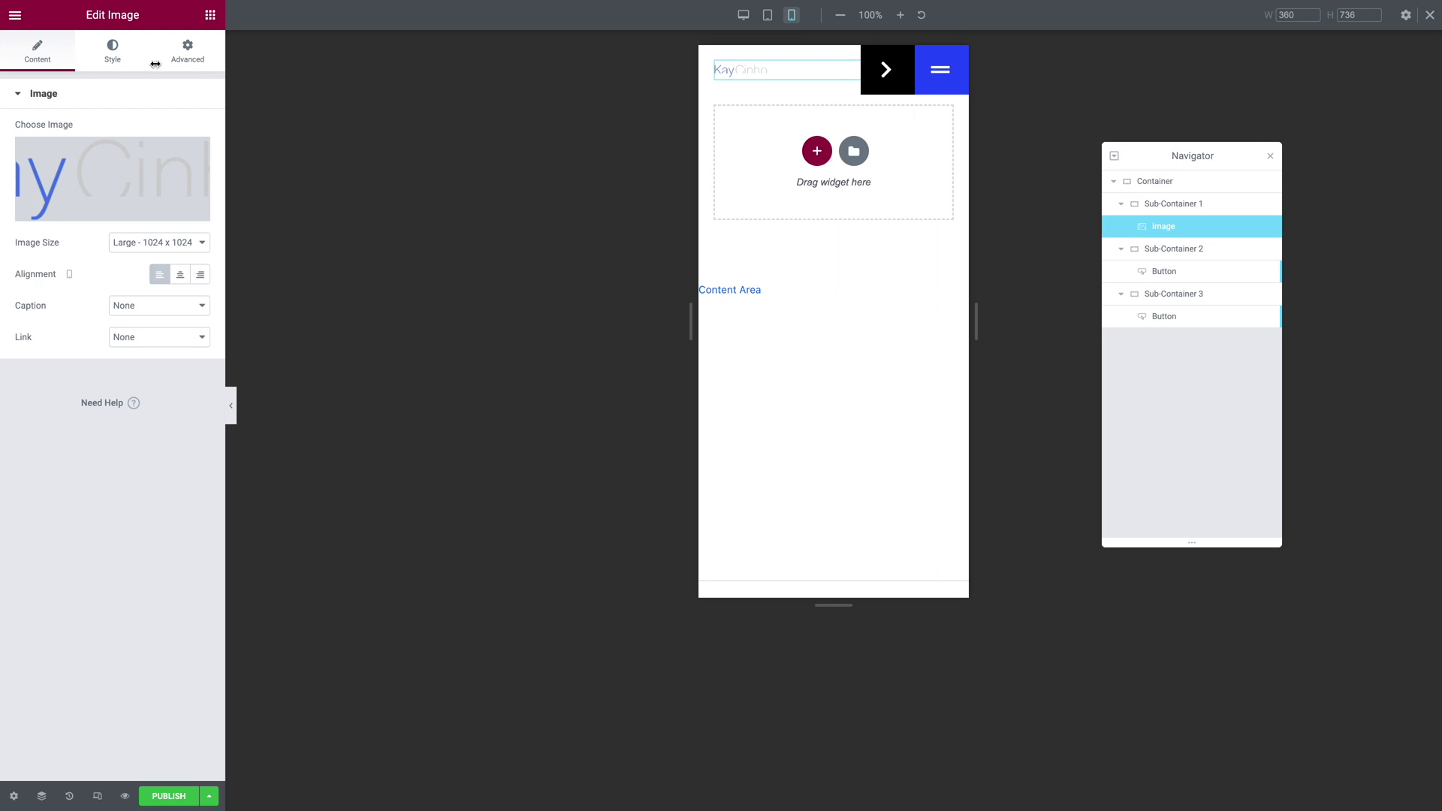
left_click(109, 57)
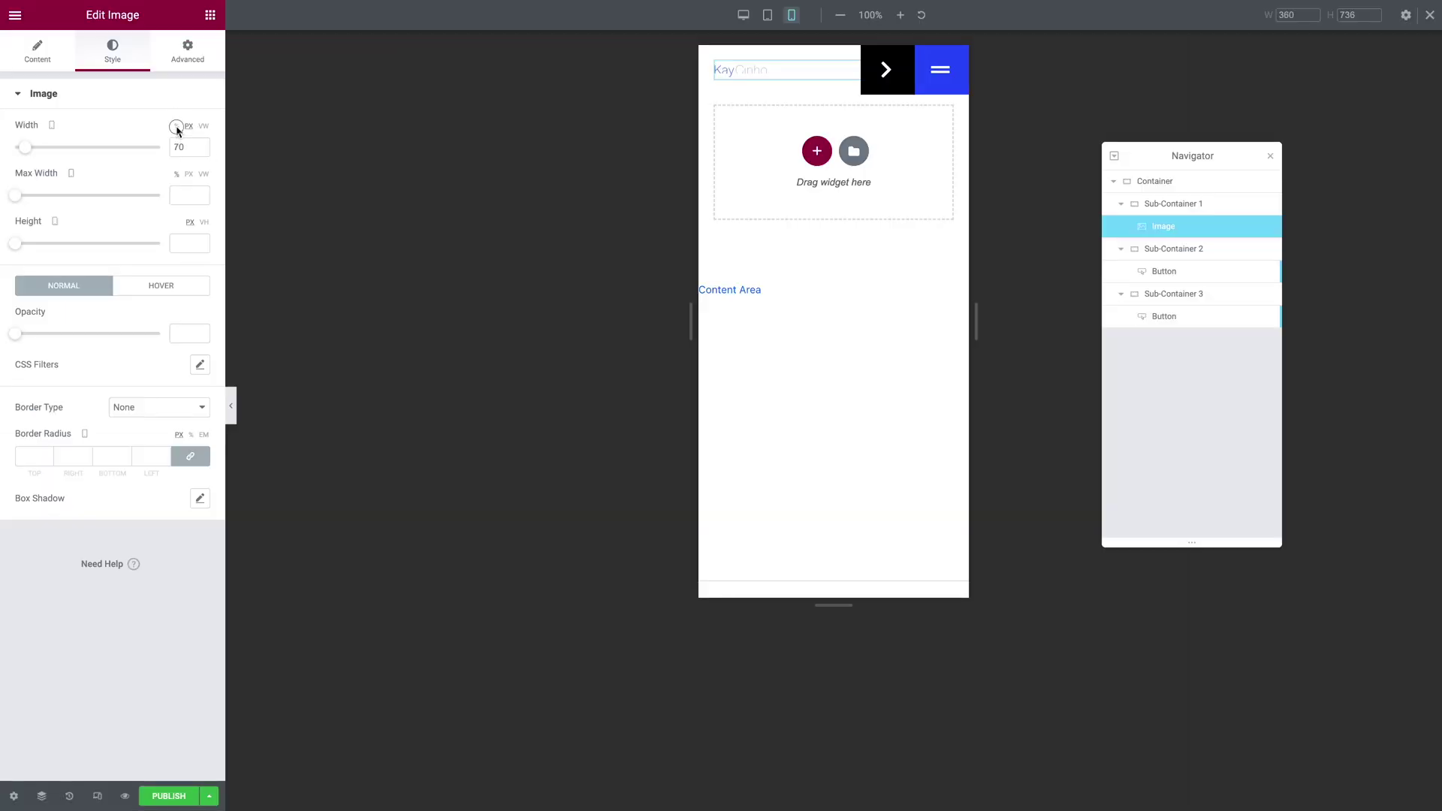
left_click(176, 127)
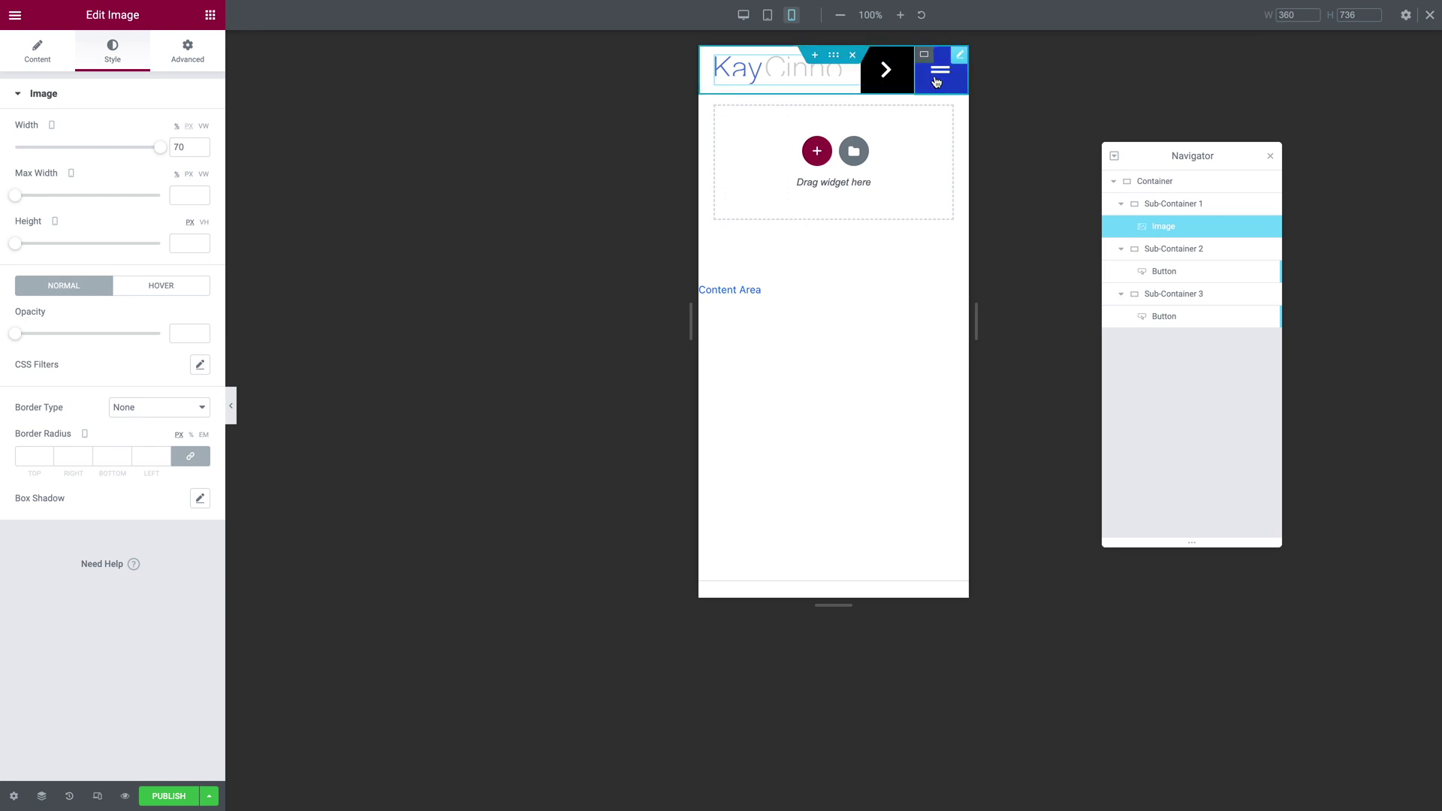
Step: Return to the desktop layout and publish the header template with the display condition Include Entire Site
left_click(741, 16)
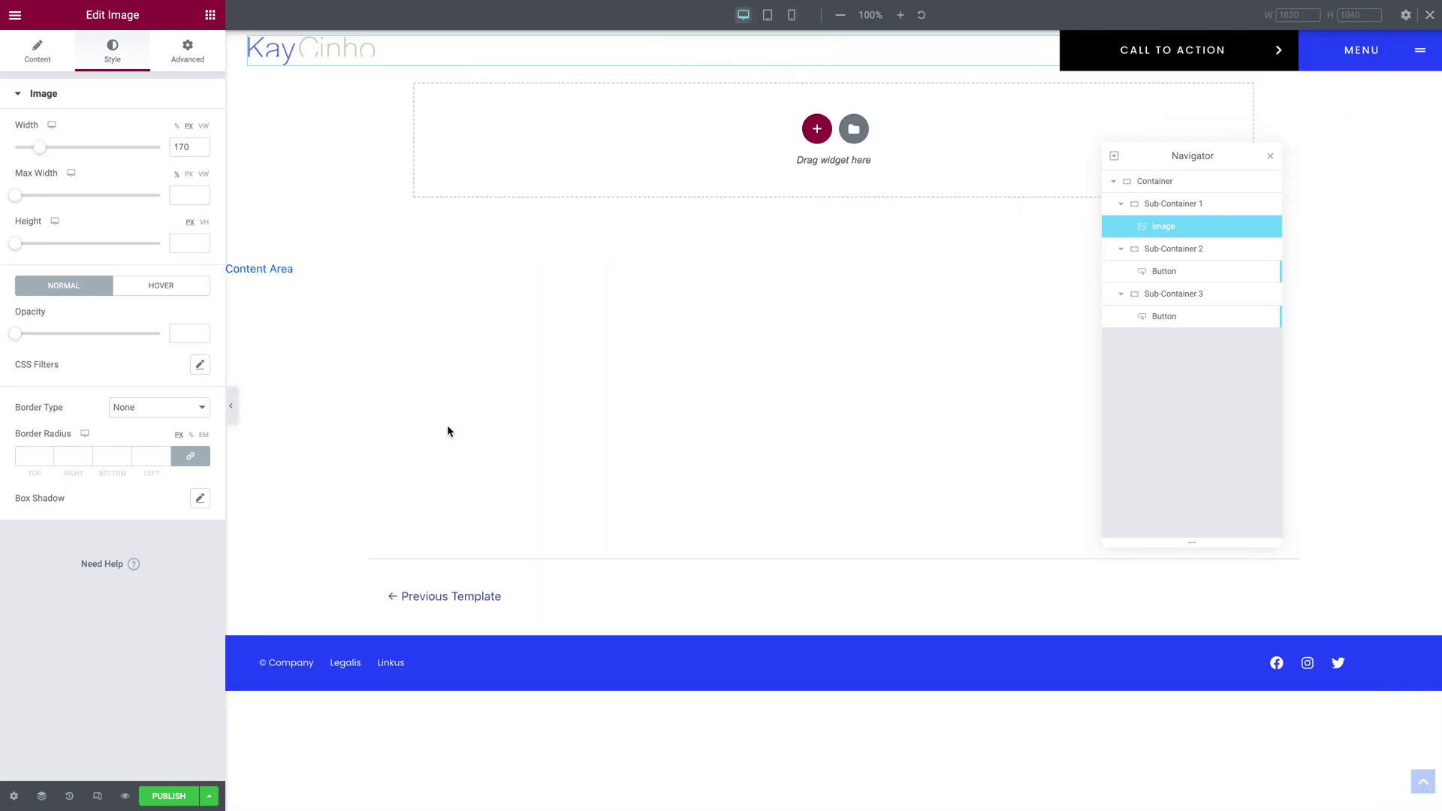
left_click(162, 797)
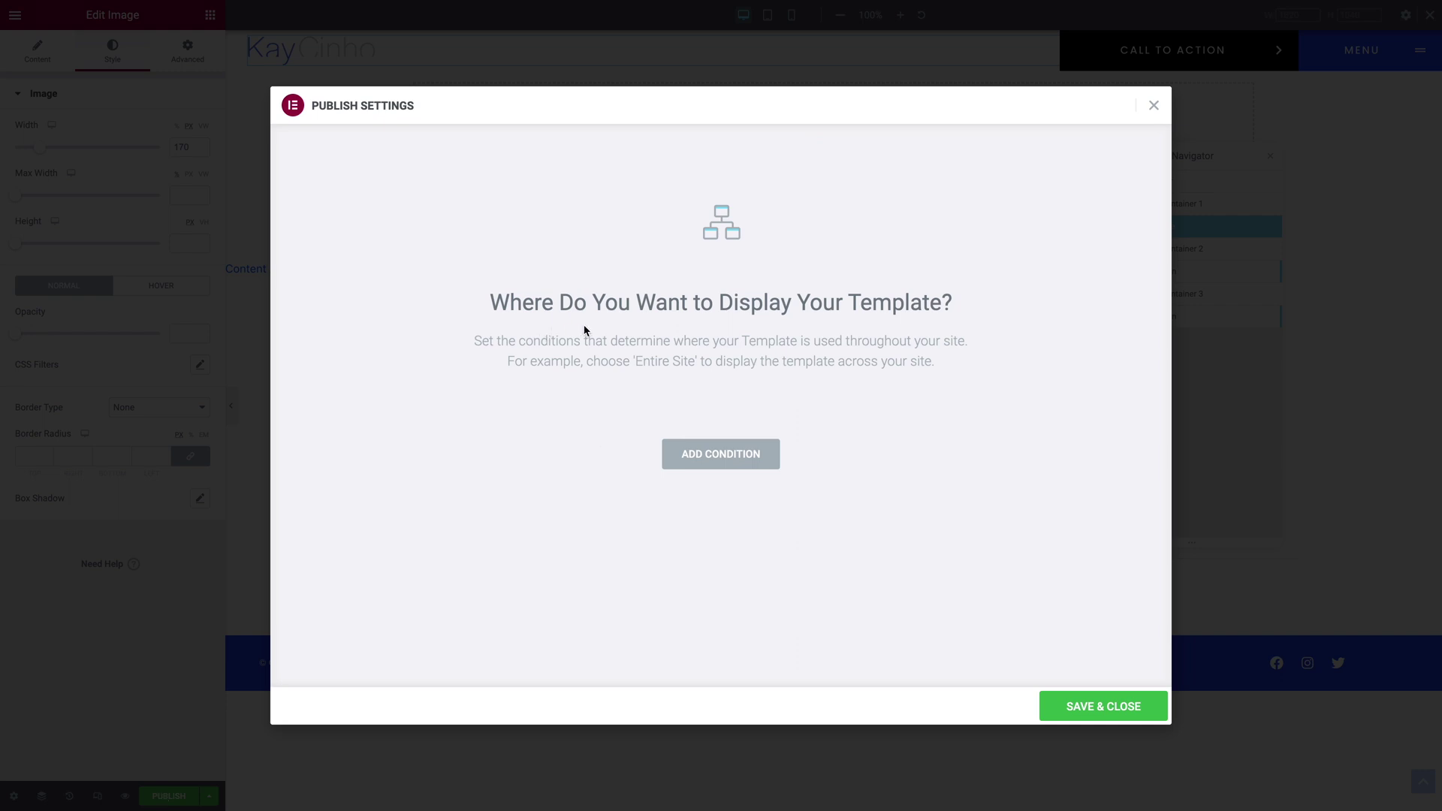
left_click(683, 455)
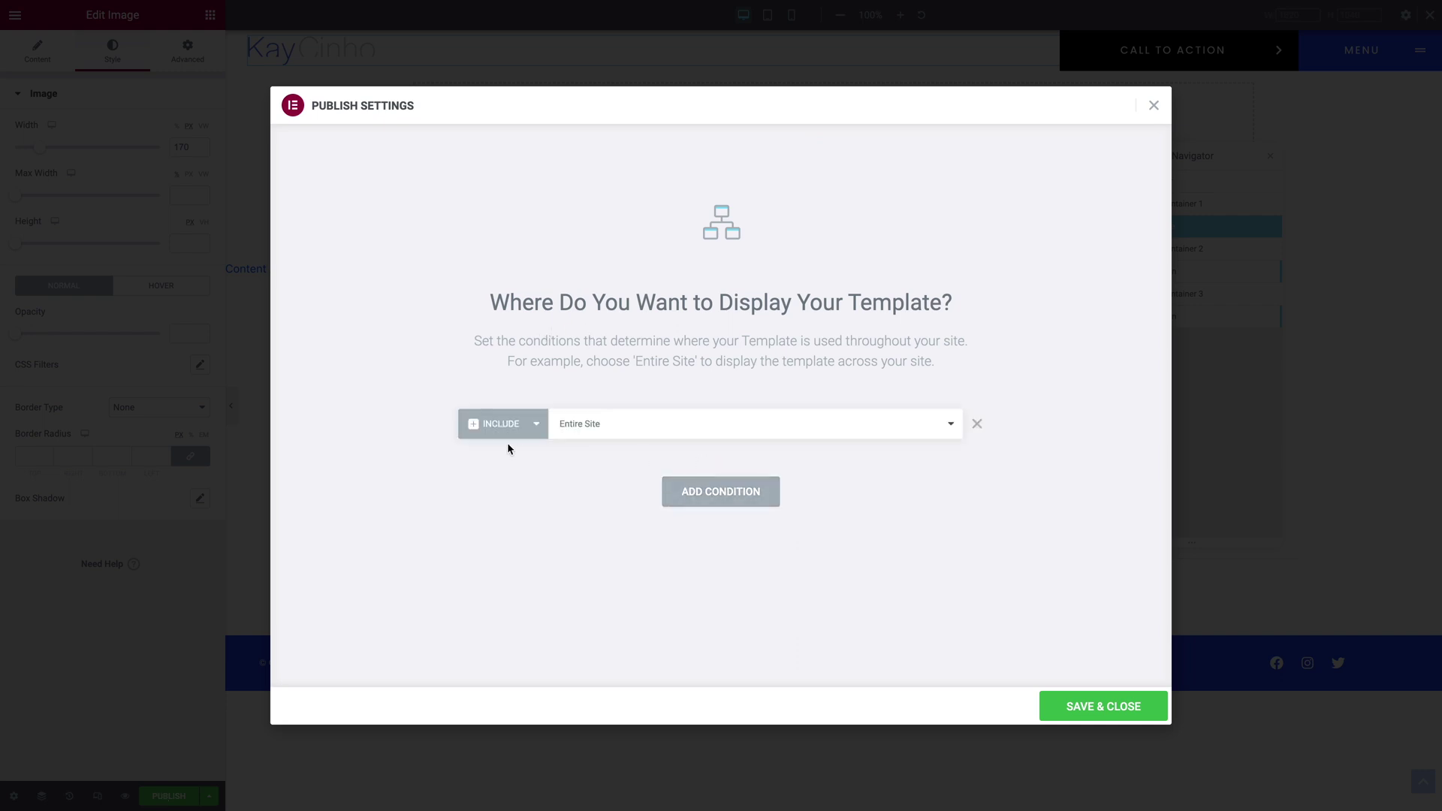
left_click(1088, 705)
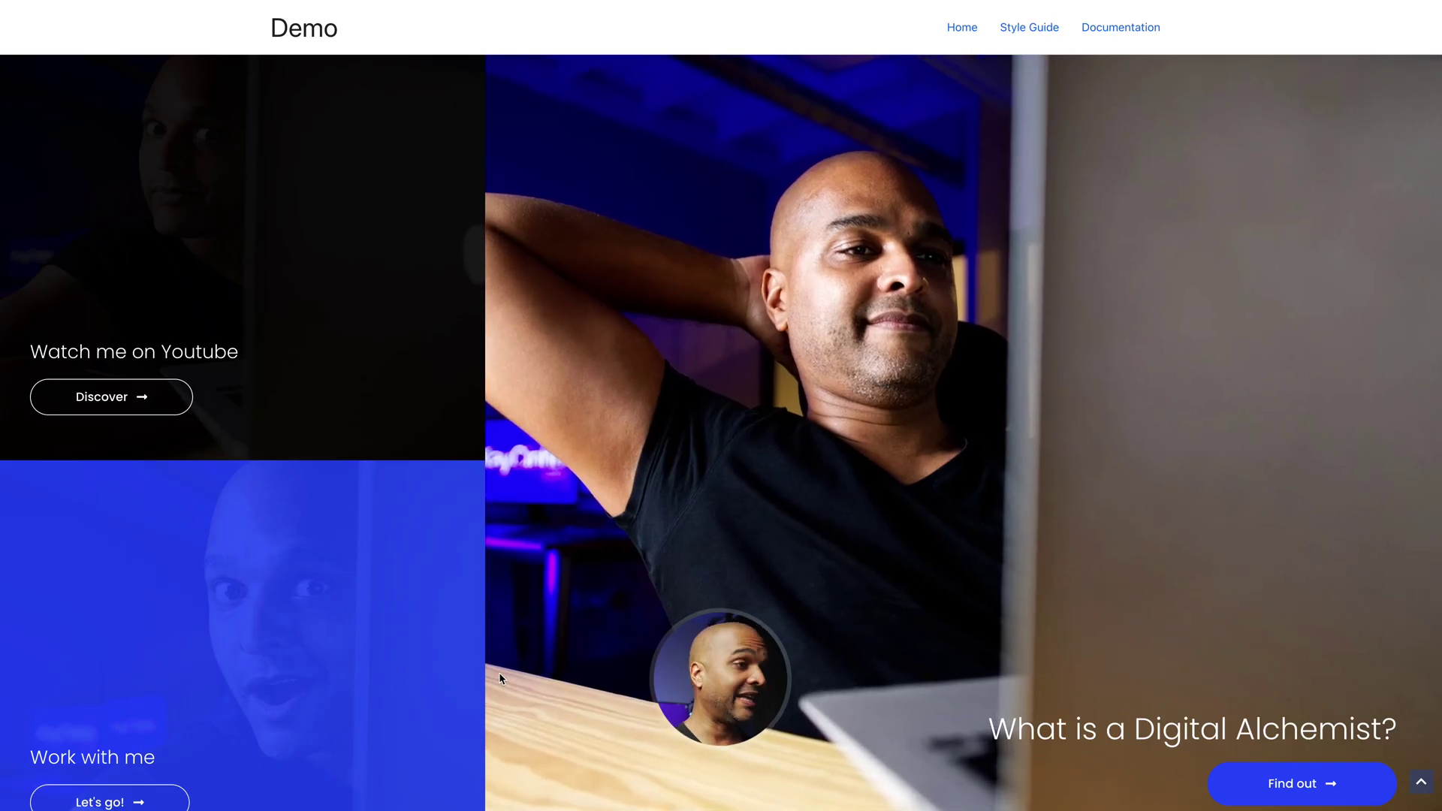
Step: Test the published header on the desktop page by opening and closing the full-screen popup from the Menu button
scroll(499, 674, "down", 1)
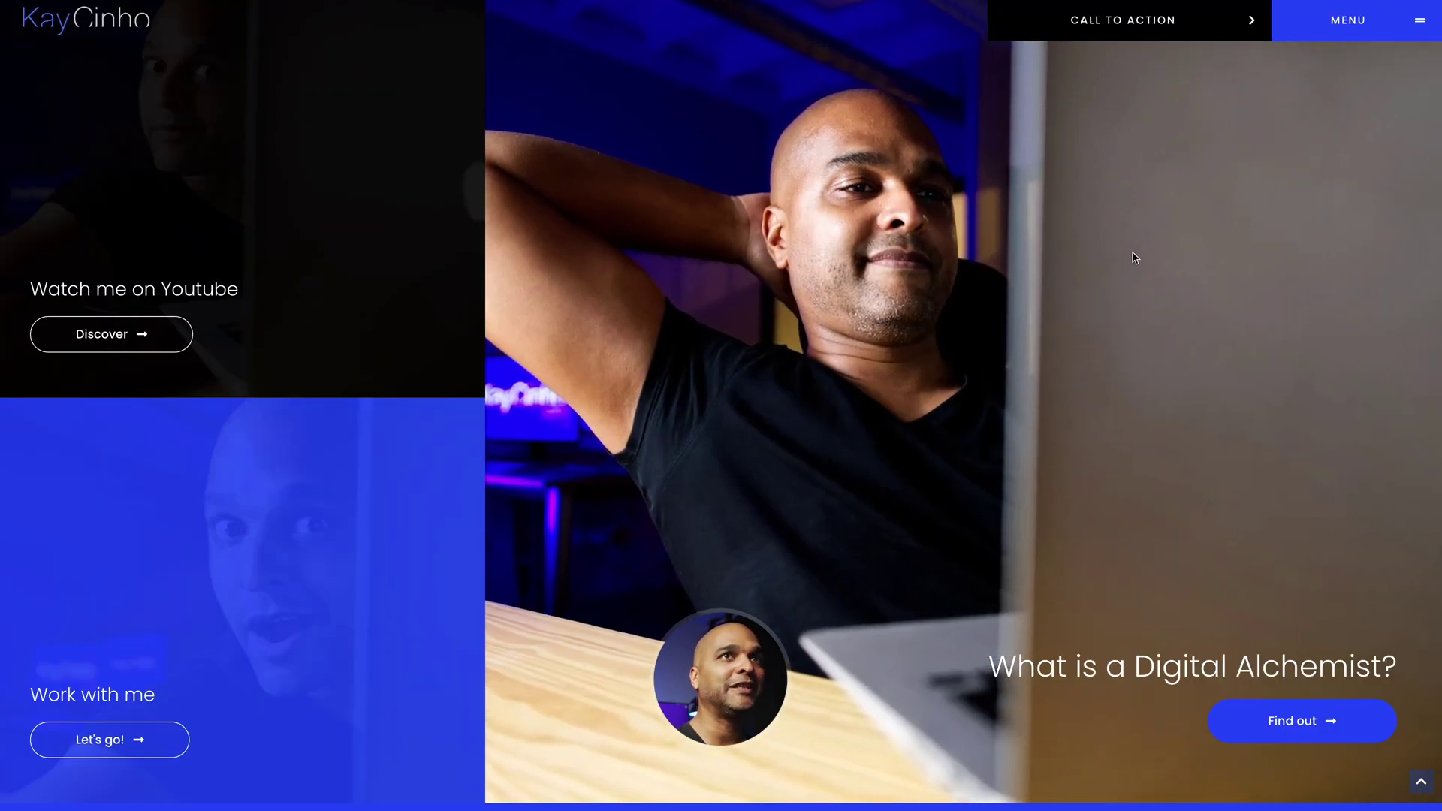
left_click(1343, 30)
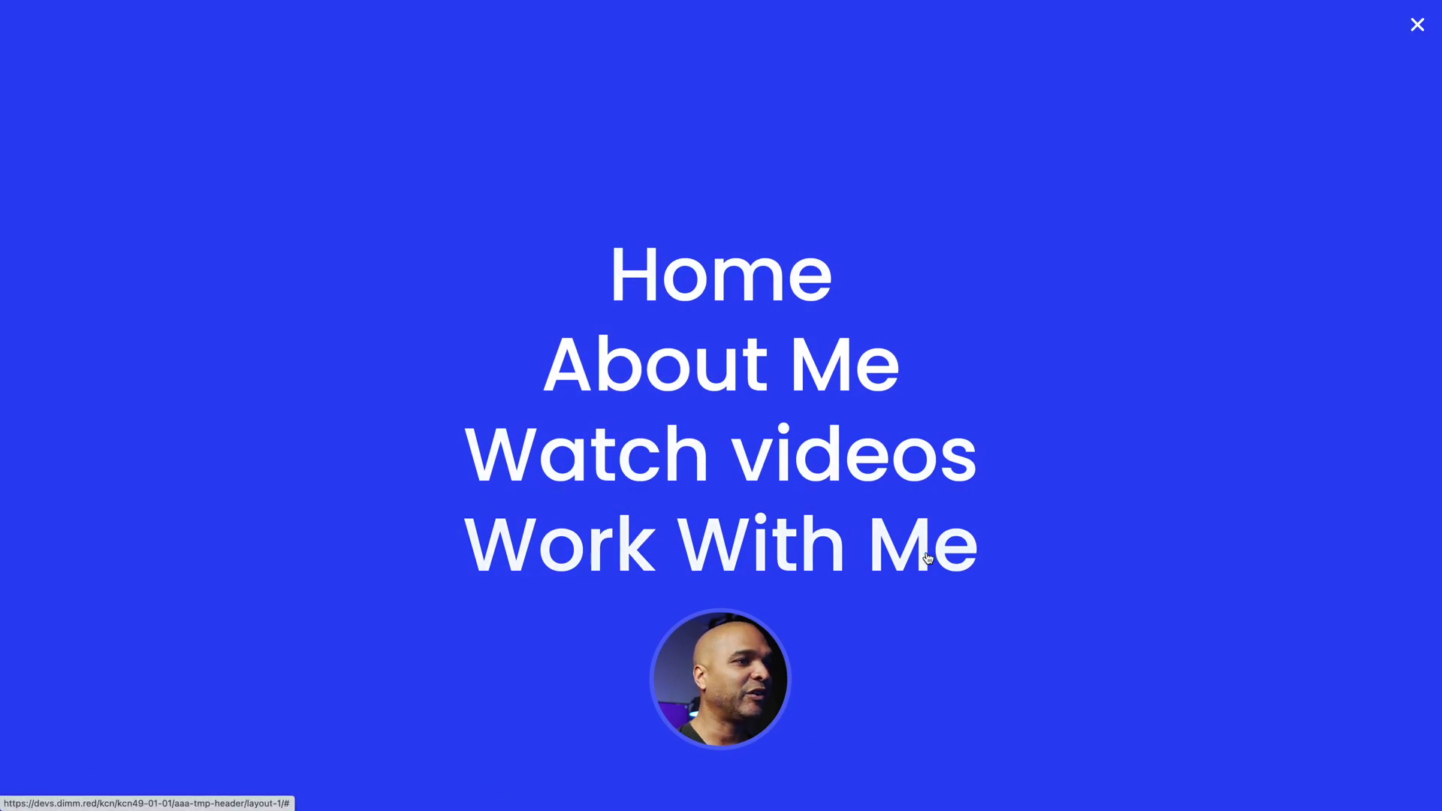
left_click(1418, 26)
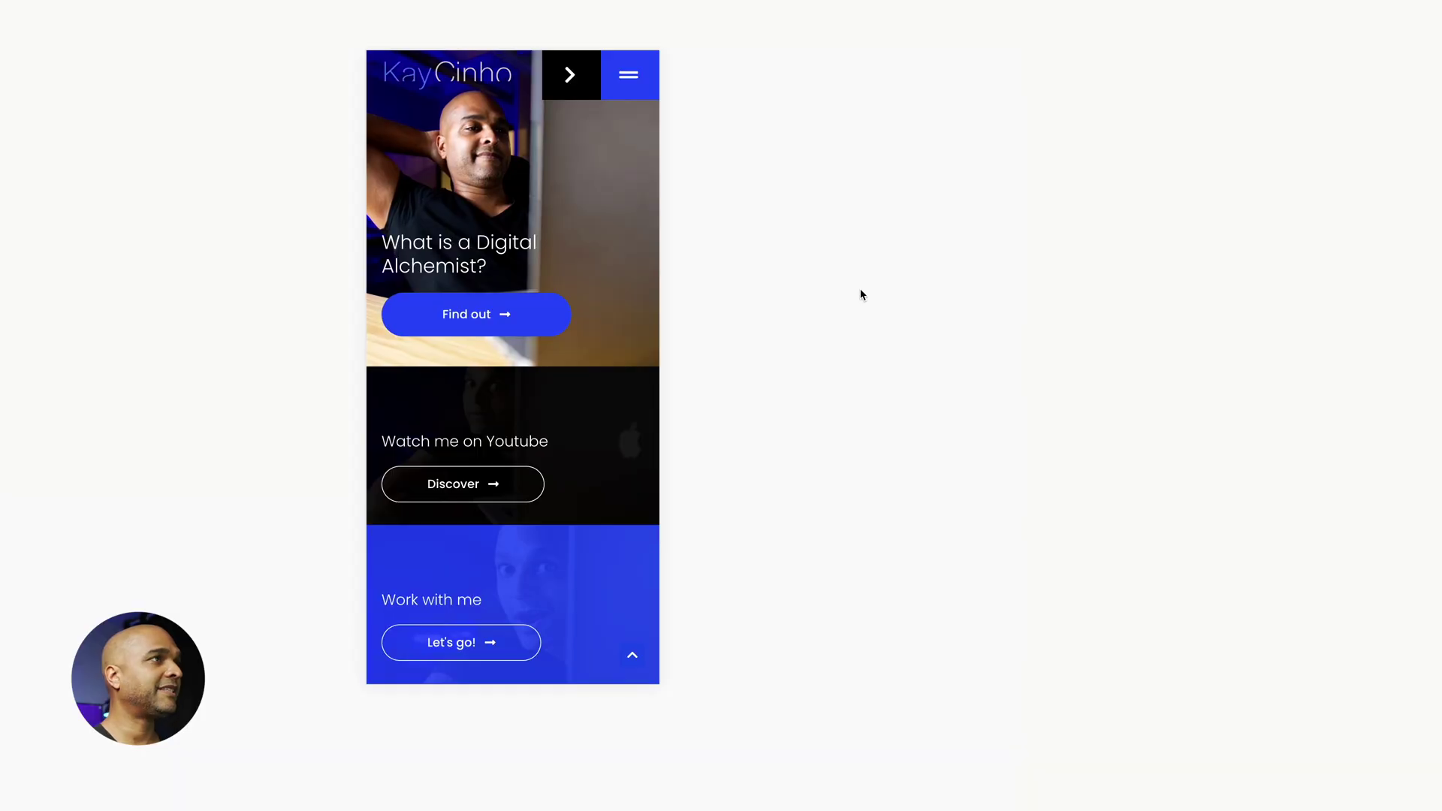
Step: Test the menu icon in the mobile-size page preview by opening and closing the popup menu twice
left_click(629, 75)
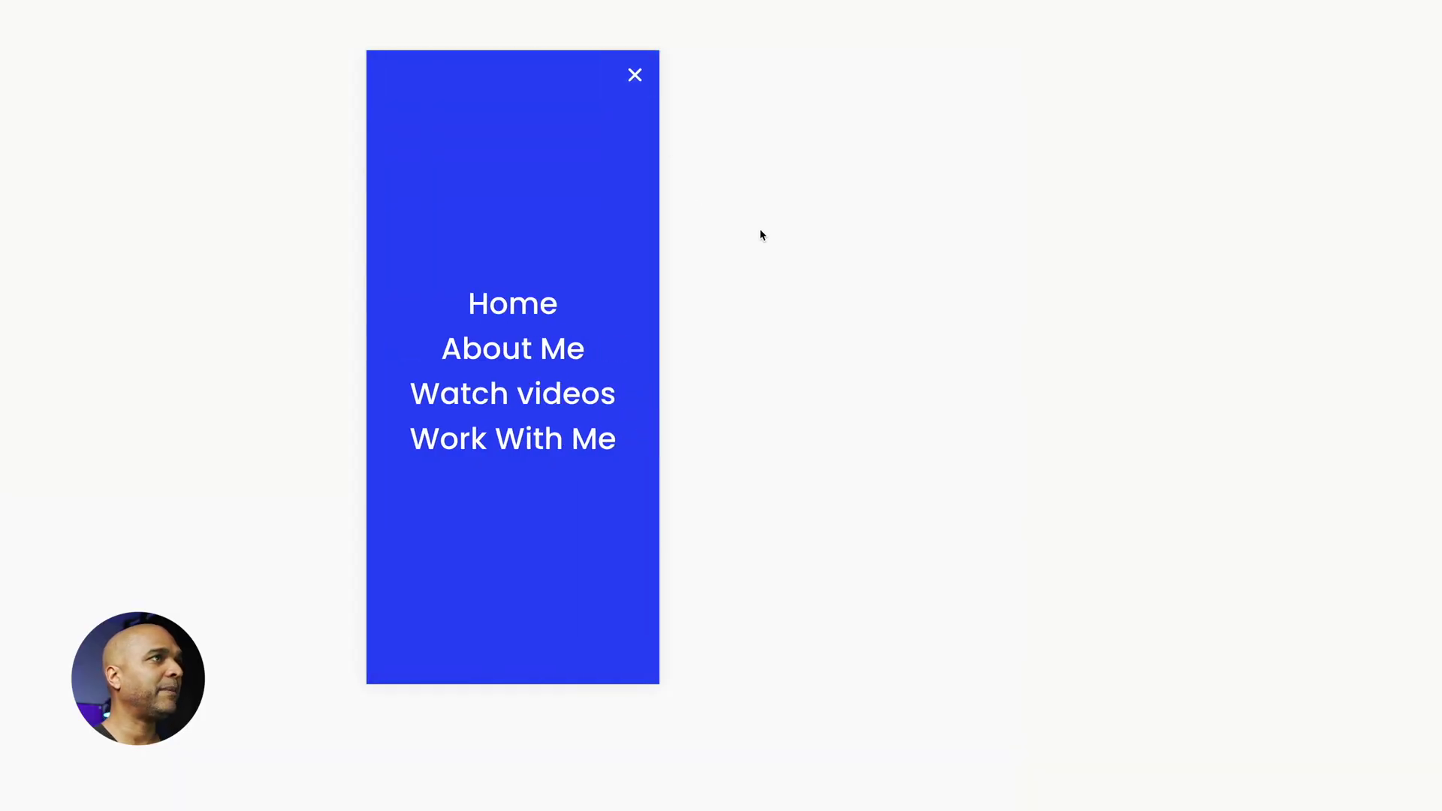
left_click(635, 74)
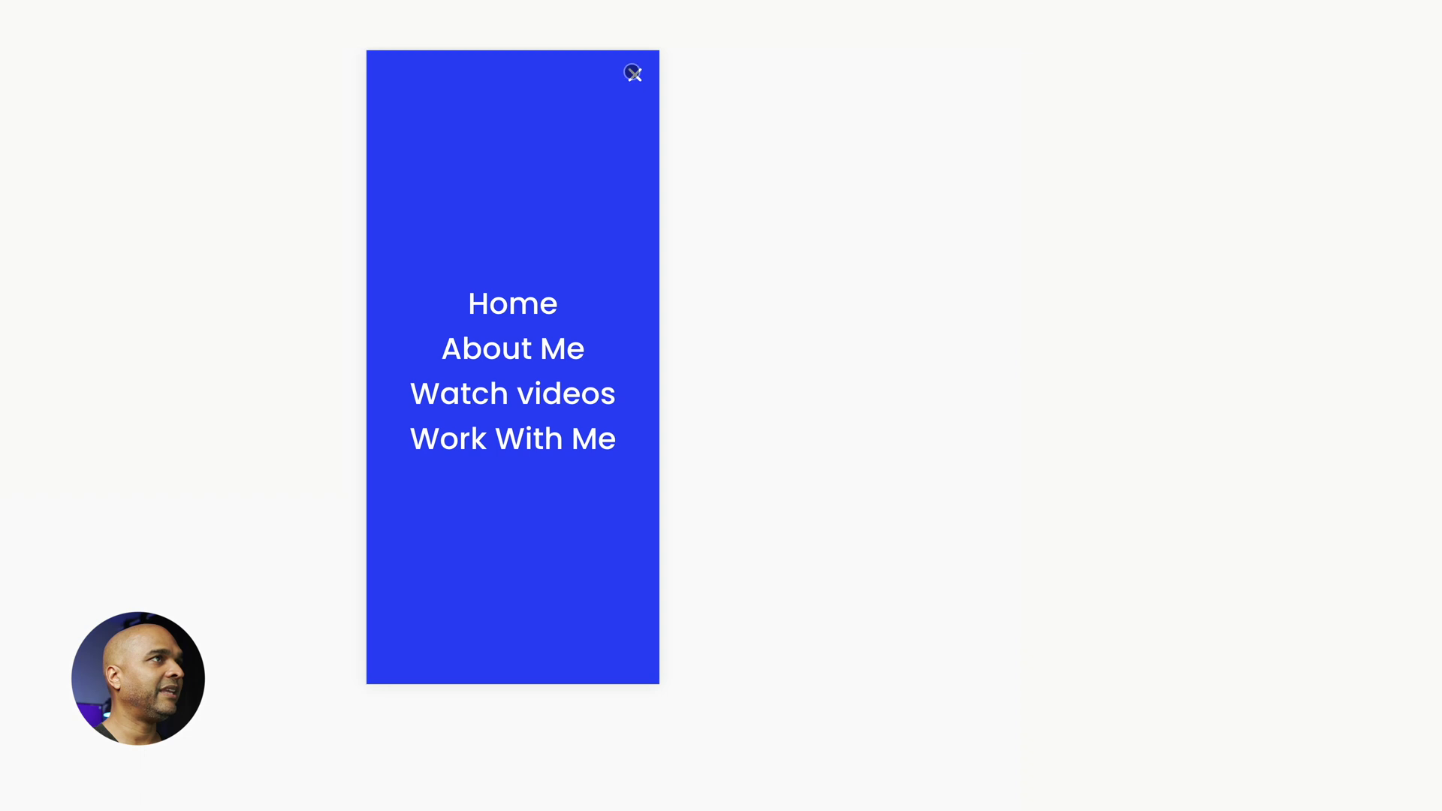
left_click(619, 78)
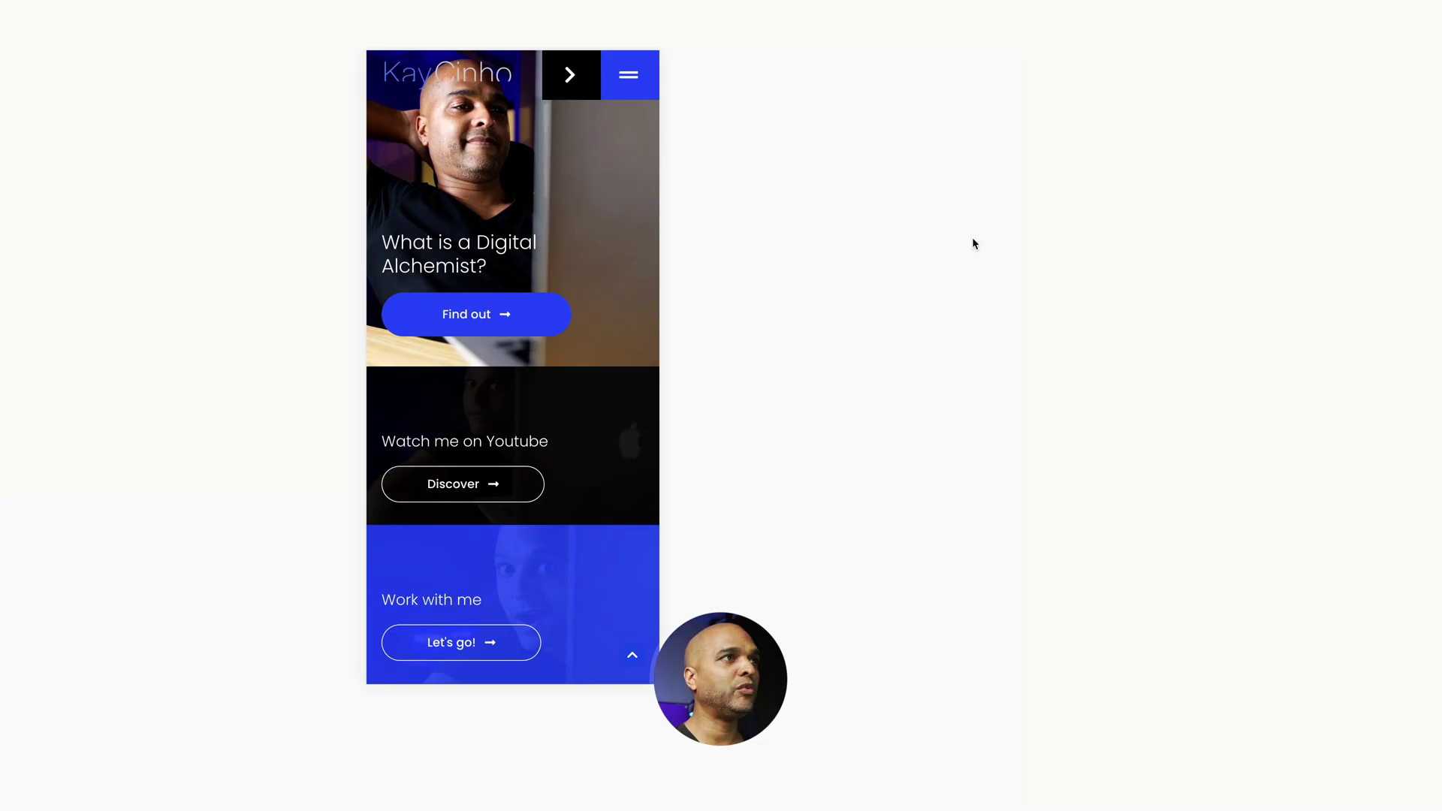
left_click(635, 74)
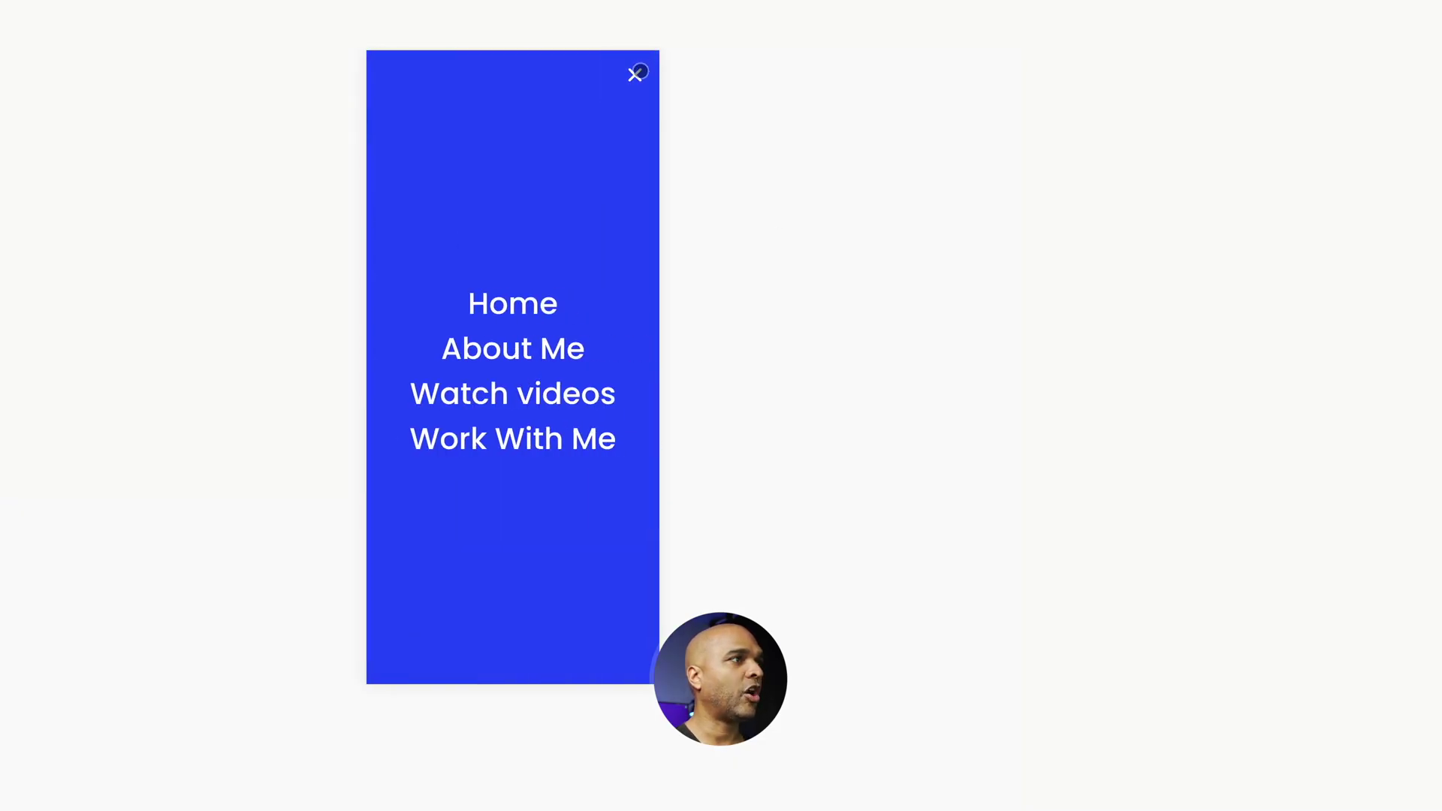
left_click(636, 75)
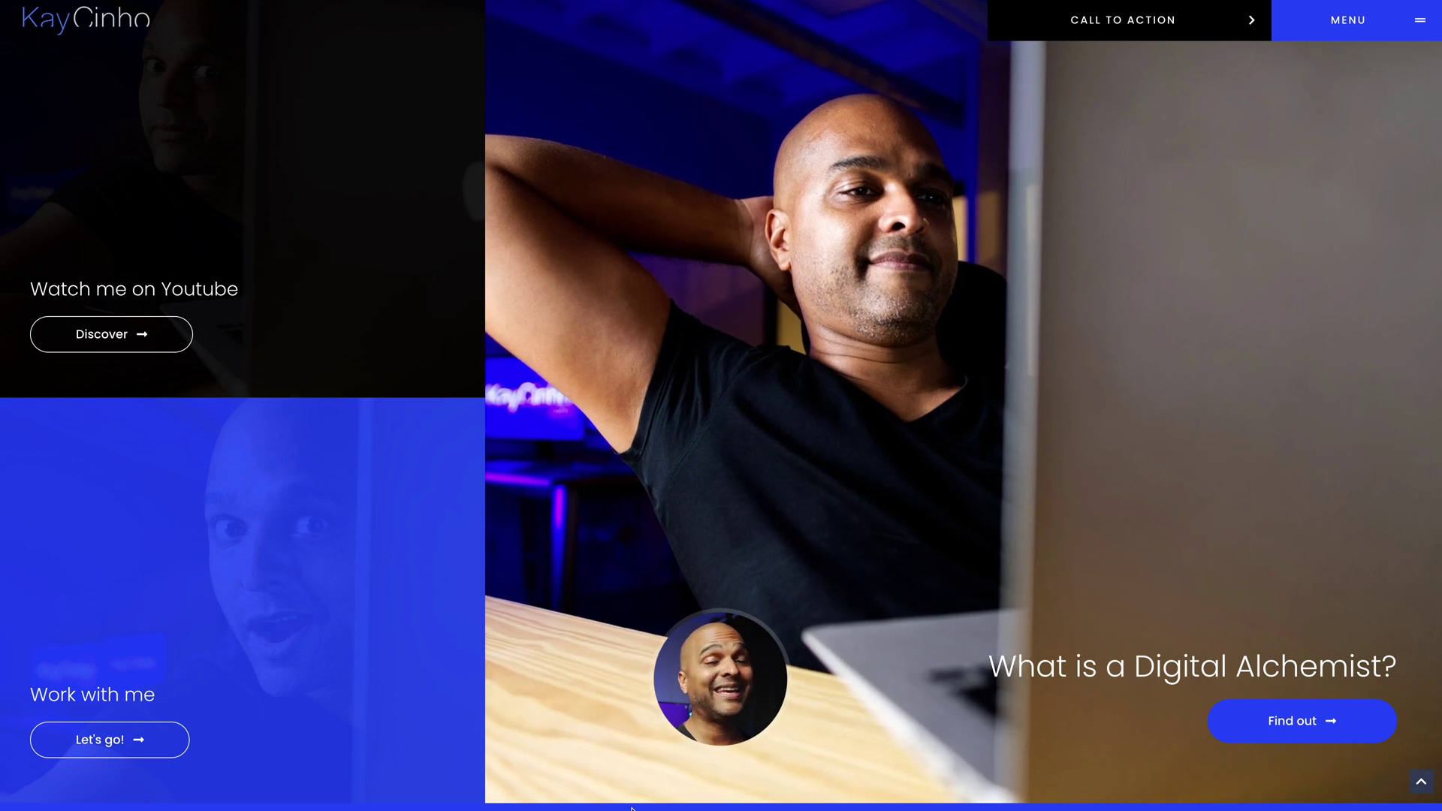